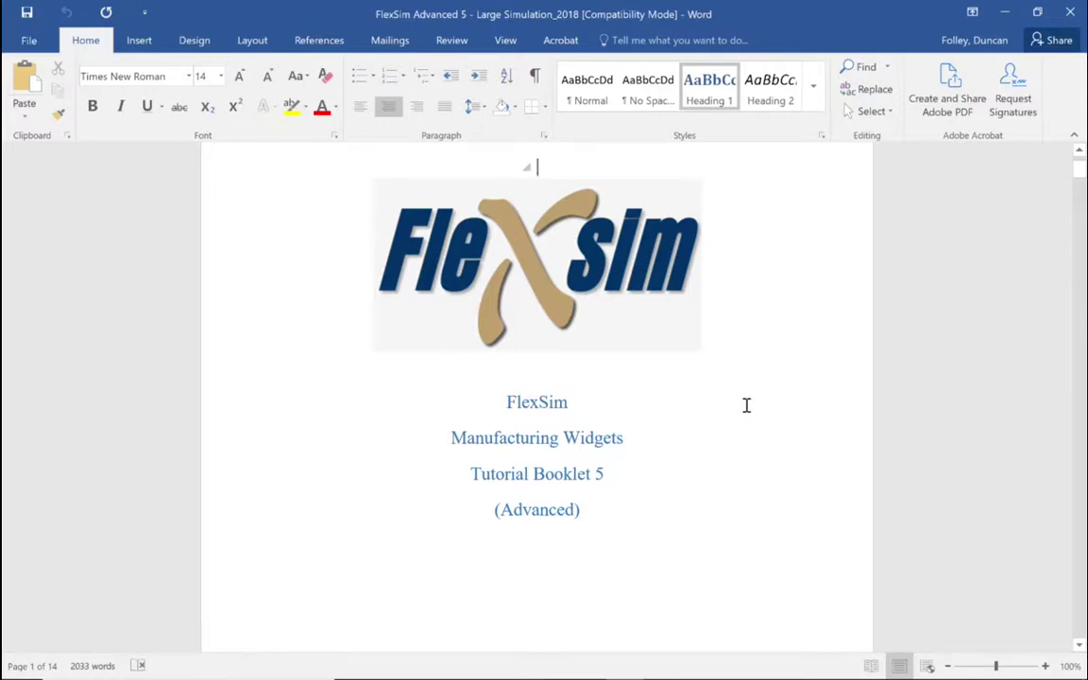
- Read the tutorial booklet's introduction and its solution for the basic source, queue, processor and sink model
{"action": "scroll", "coordinate": [746, 405], "scroll_direction": "down", "scroll_amount": 10}
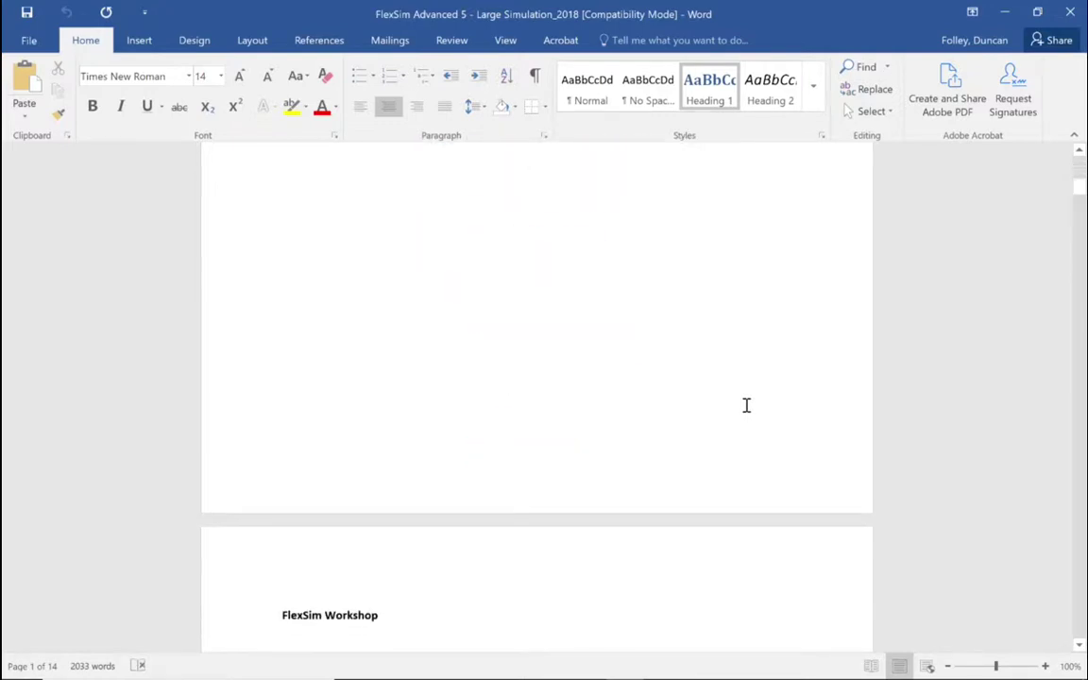
{"action": "scroll", "coordinate": [746, 405], "scroll_direction": "down", "scroll_amount": 8}
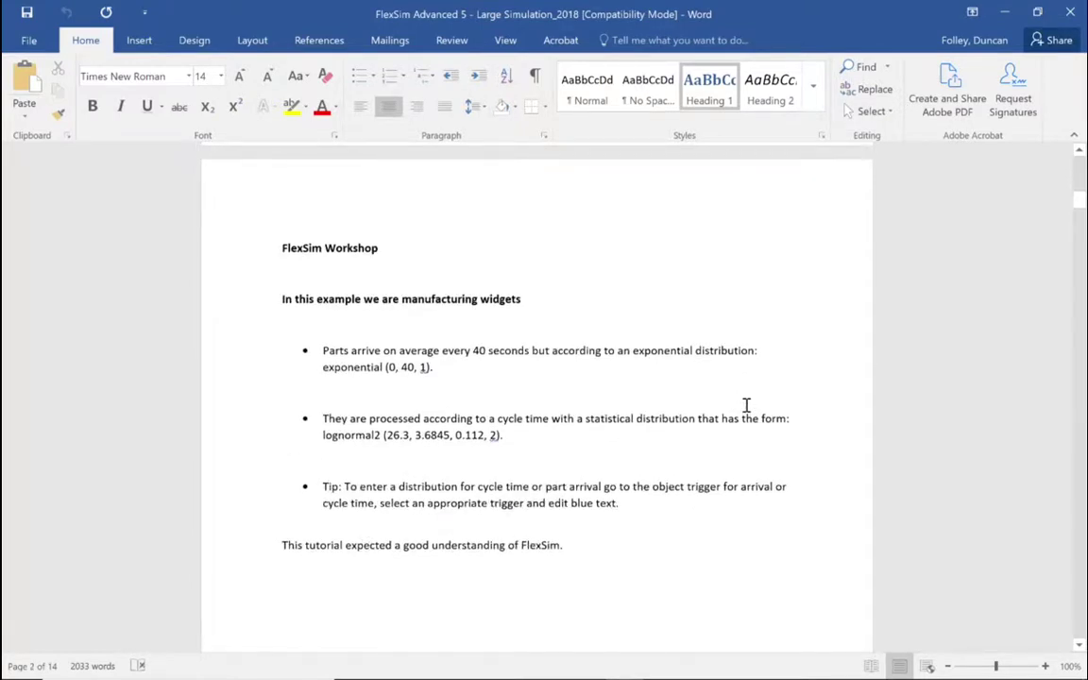
{"action": "scroll", "coordinate": [746, 405], "scroll_direction": "down", "scroll_amount": 20}
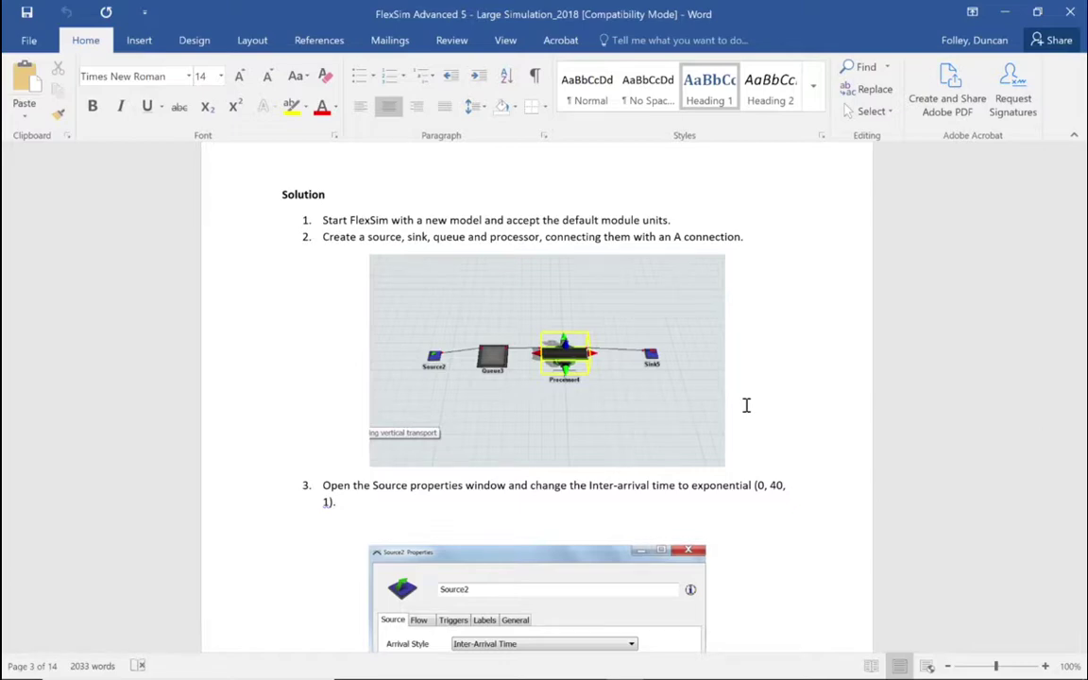
{"action": "scroll", "coordinate": [746, 405], "scroll_direction": "down", "scroll_amount": 5}
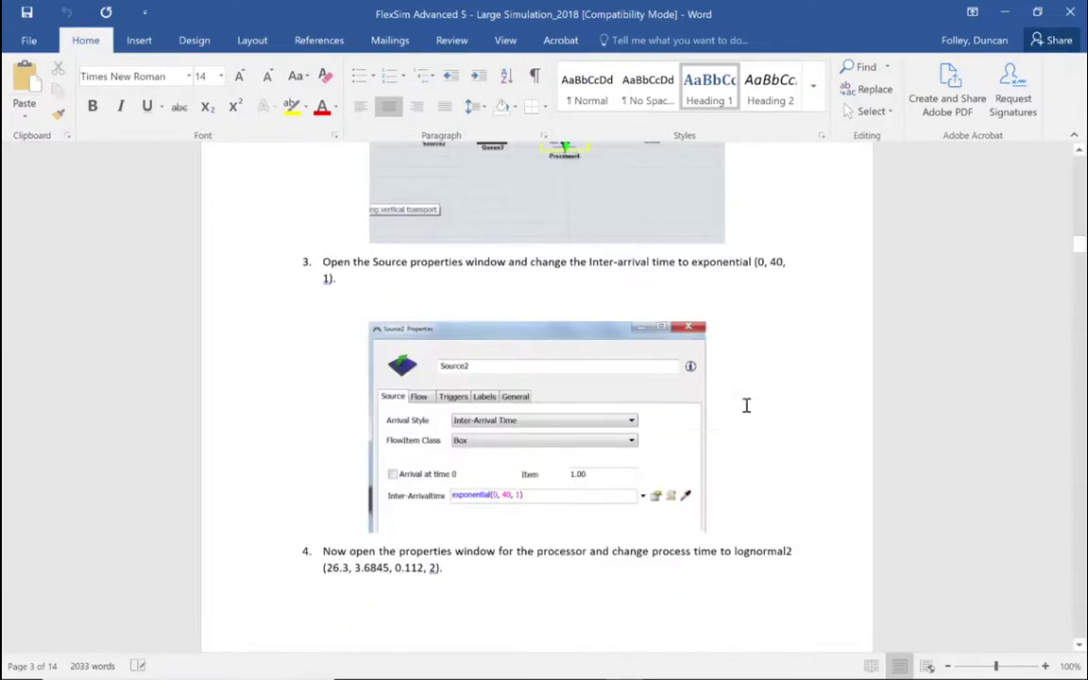
{"action": "scroll", "coordinate": [746, 406], "scroll_direction": "down", "scroll_amount": 10}
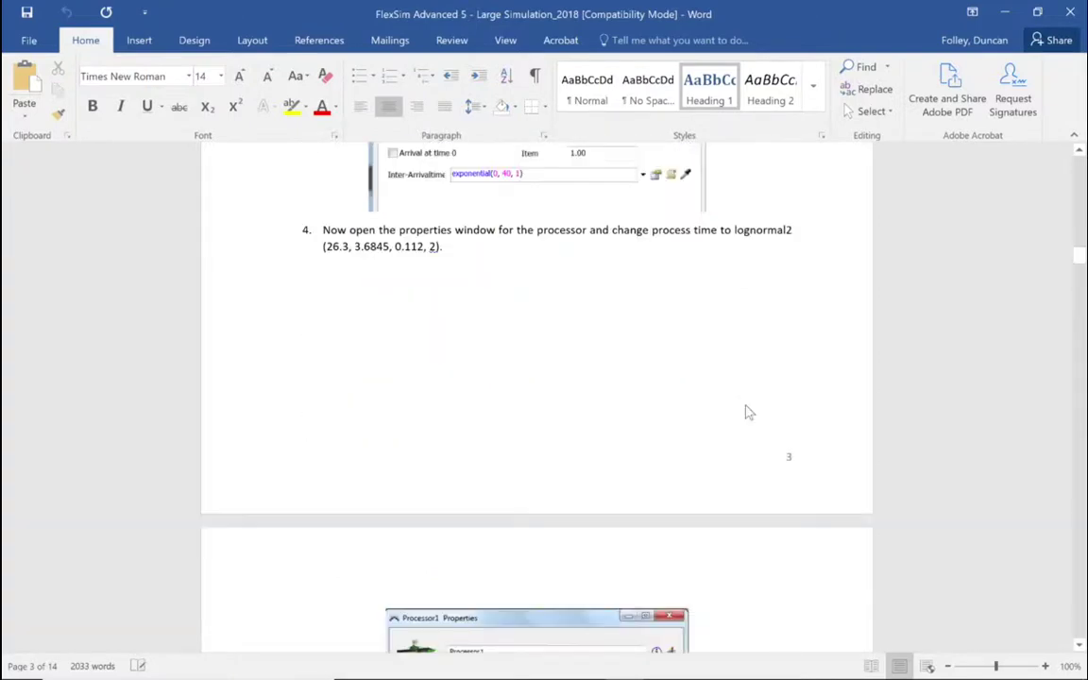
{"action": "scroll", "coordinate": [746, 406], "scroll_direction": "down", "scroll_amount": 2}
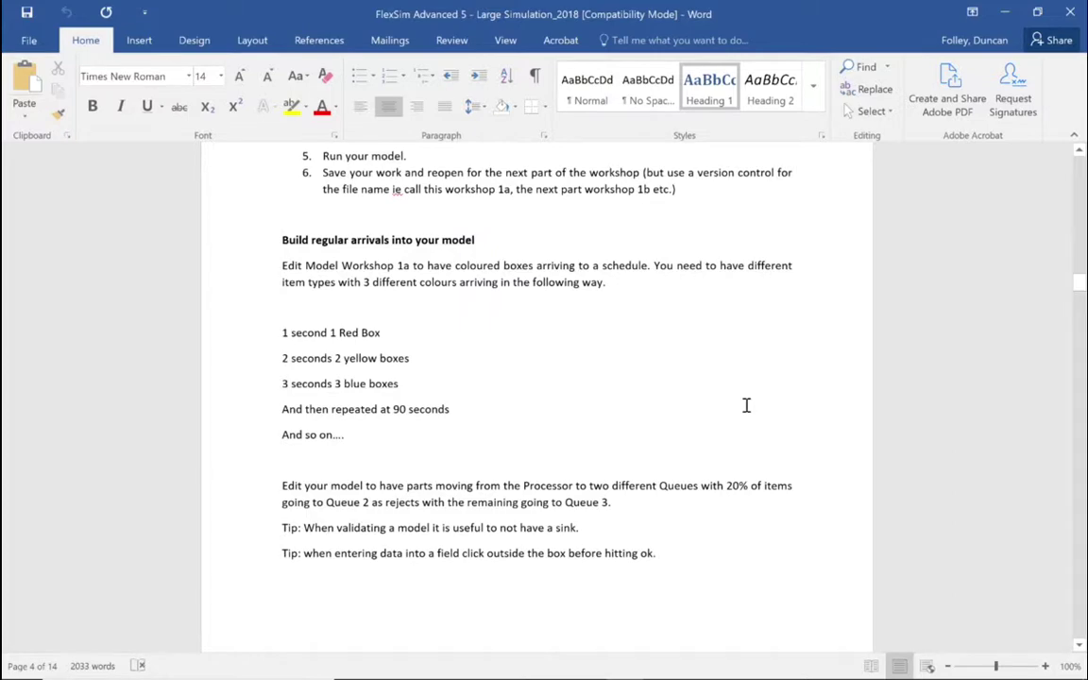
- Review the booklet's instructions for scheduled coloured box arrivals and the percentage split between the Rework and Complete queues
{"action": "scroll", "coordinate": [746, 405], "scroll_direction": "down", "scroll_amount": 15}
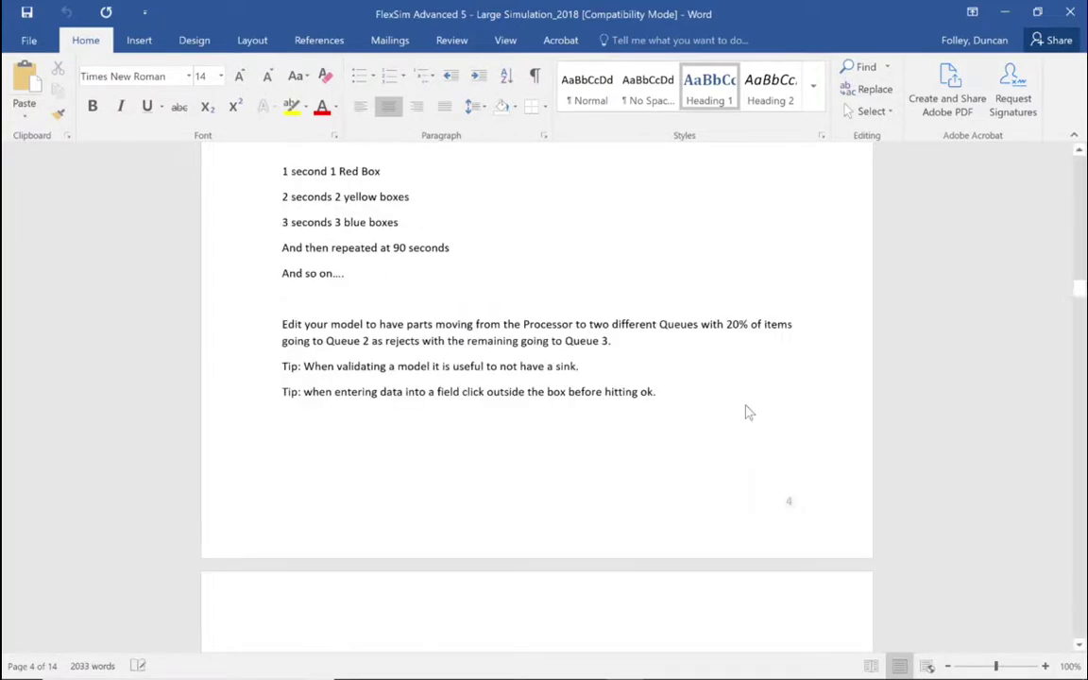
{"action": "scroll", "coordinate": [747, 405], "scroll_direction": "down", "scroll_amount": 8}
{"action": "scroll", "coordinate": [746, 406], "scroll_direction": "up", "scroll_amount": 5}
{"action": "scroll", "coordinate": [746, 405], "scroll_direction": "down", "scroll_amount": 7}
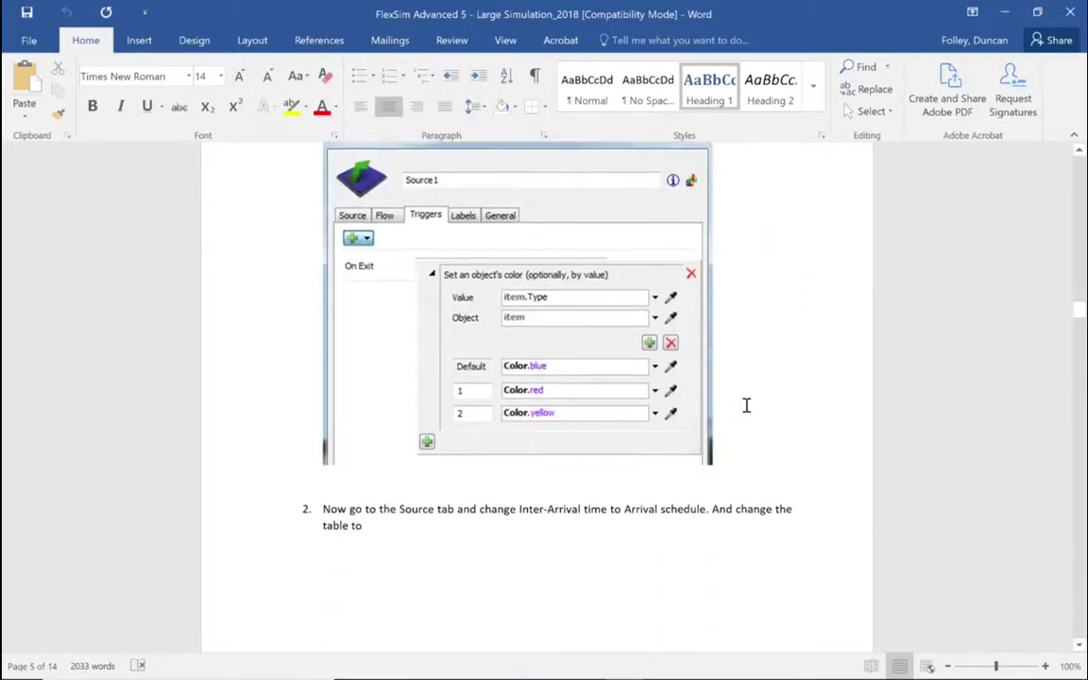
{"action": "scroll", "coordinate": [747, 411], "scroll_direction": "down", "scroll_amount": 6}
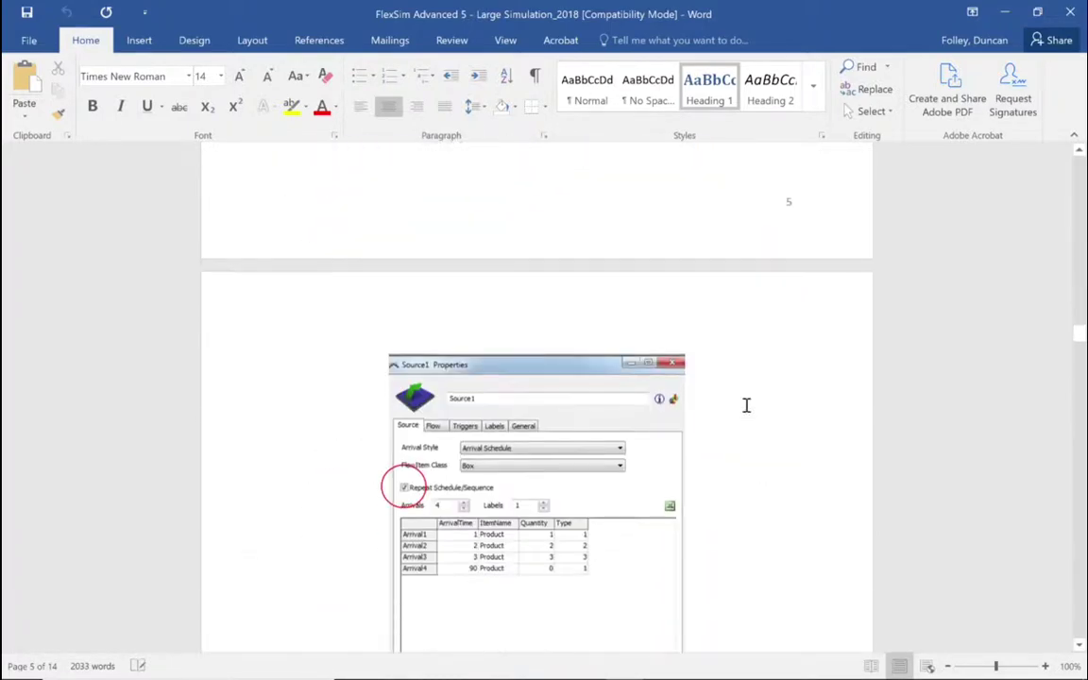
{"action": "scroll", "coordinate": [747, 405], "scroll_direction": "down", "scroll_amount": 4}
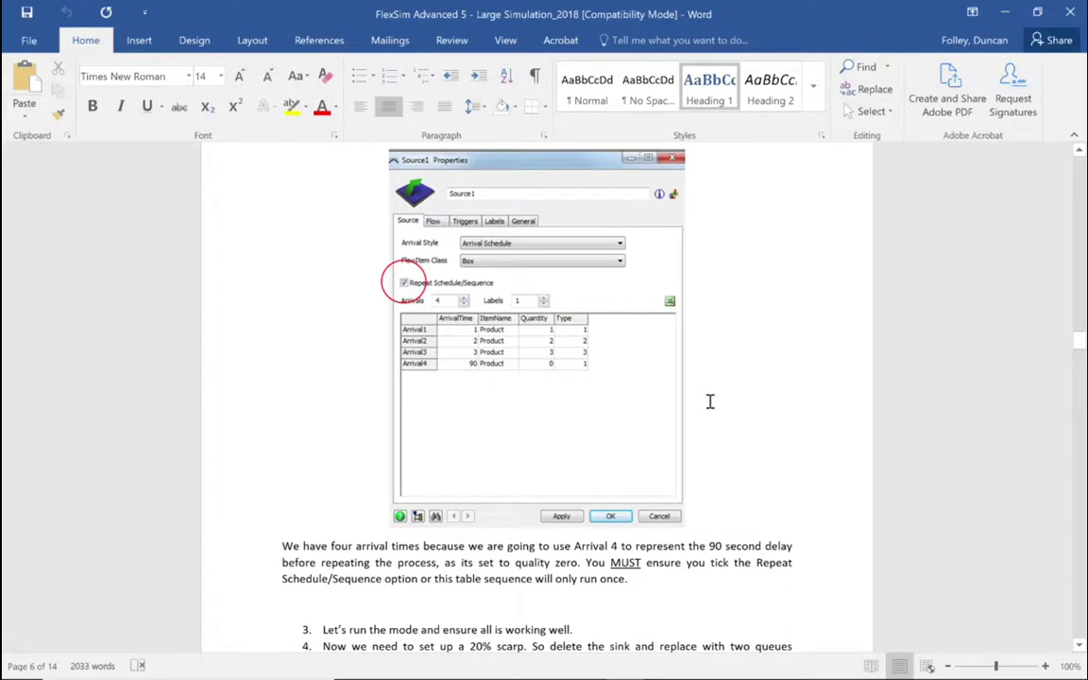
{"action": "scroll", "coordinate": [711, 401], "scroll_direction": "down", "scroll_amount": 1}
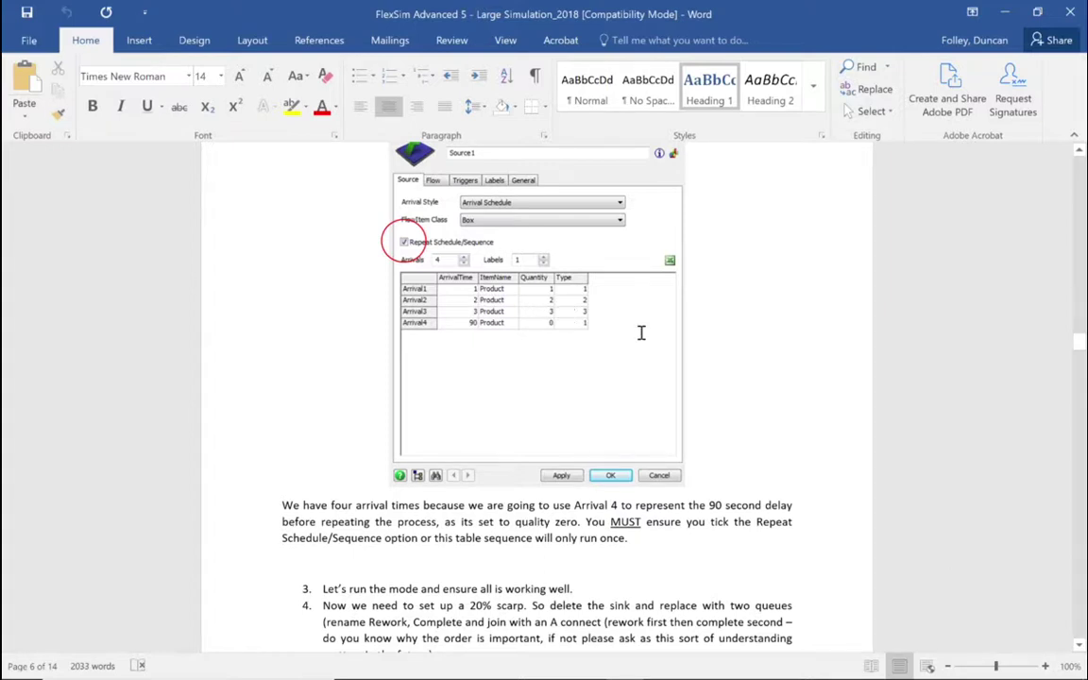
{"action": "scroll", "coordinate": [640, 332], "scroll_direction": "down", "scroll_amount": 10}
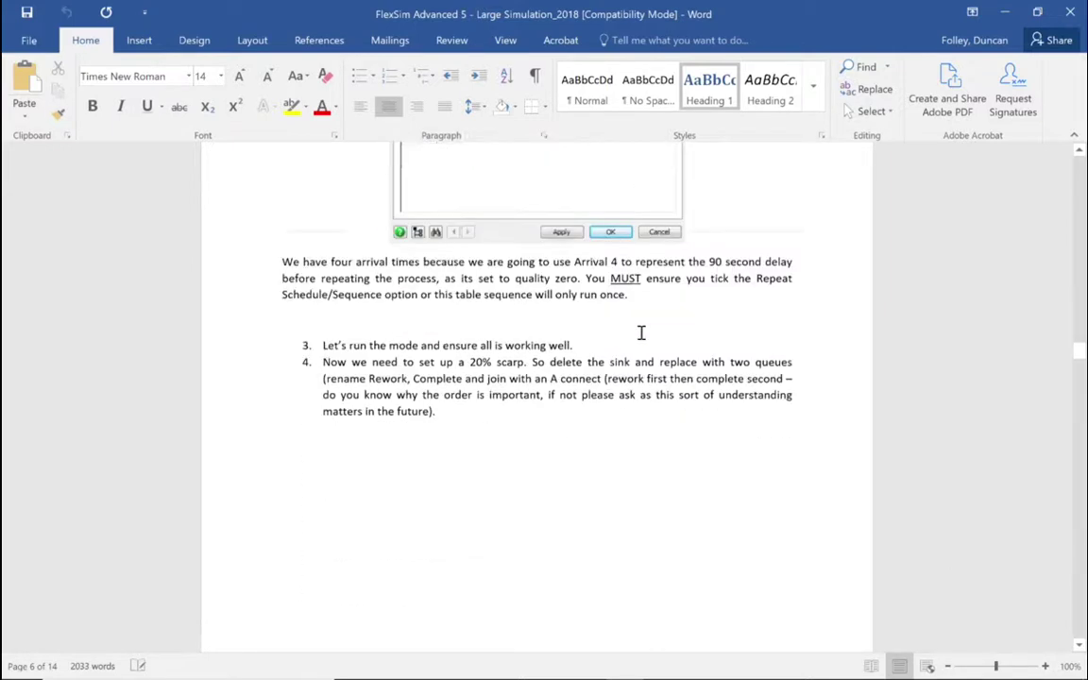
{"action": "scroll", "coordinate": [641, 333], "scroll_direction": "down", "scroll_amount": 3}
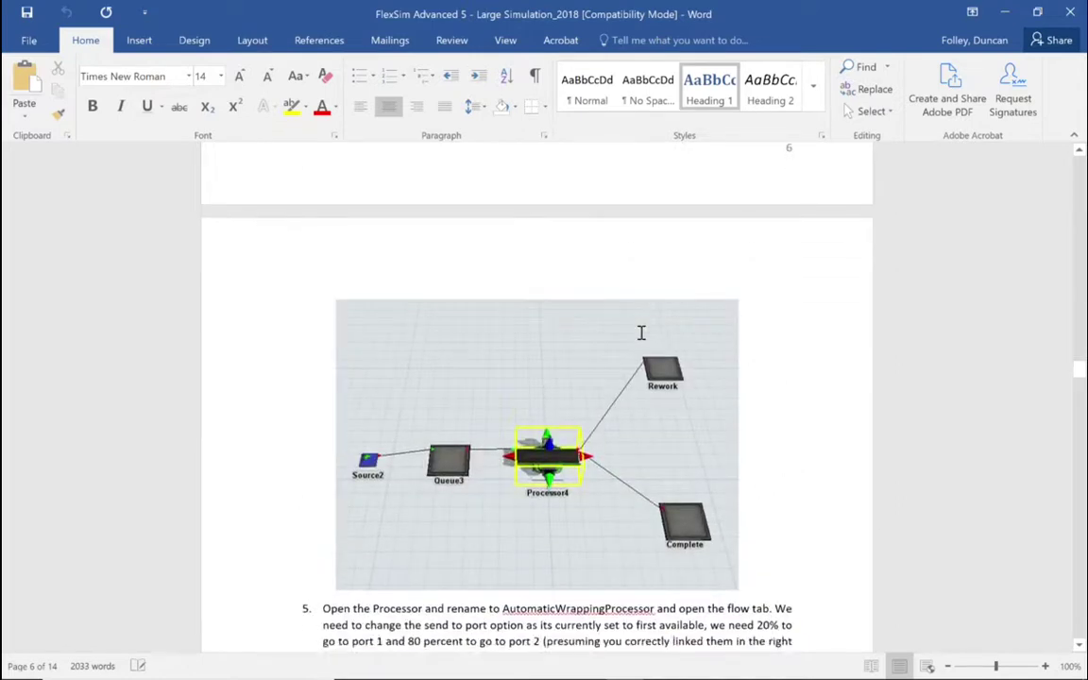
{"action": "scroll", "coordinate": [635, 337], "scroll_direction": "down", "scroll_amount": 3}
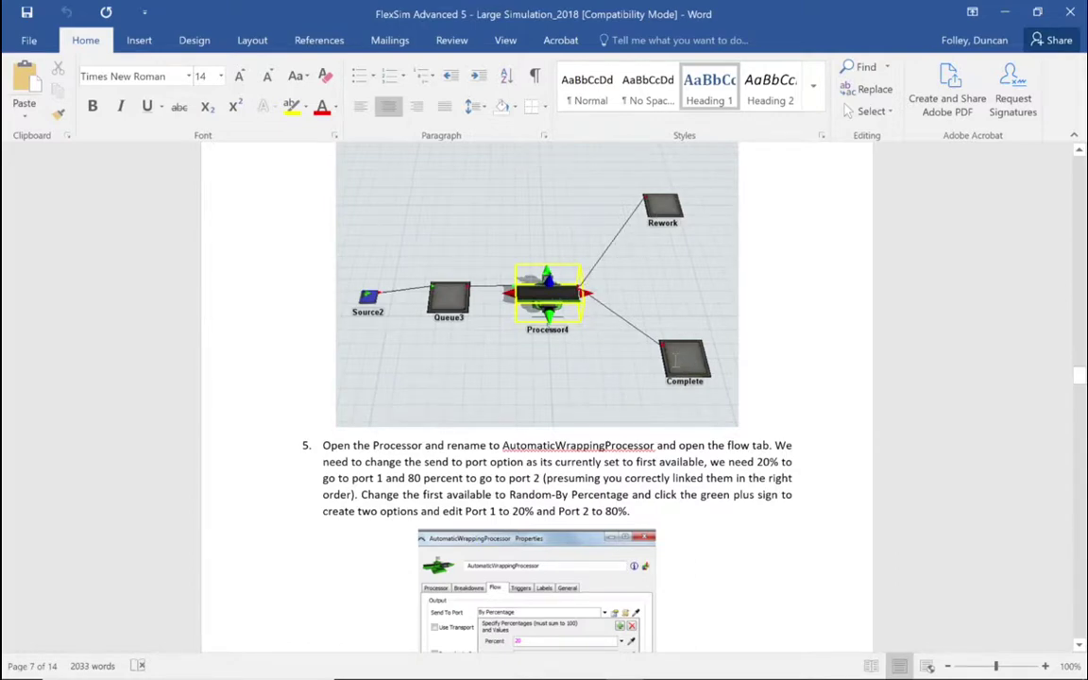
{"action": "scroll", "coordinate": [578, 321], "scroll_direction": "down", "scroll_amount": 15}
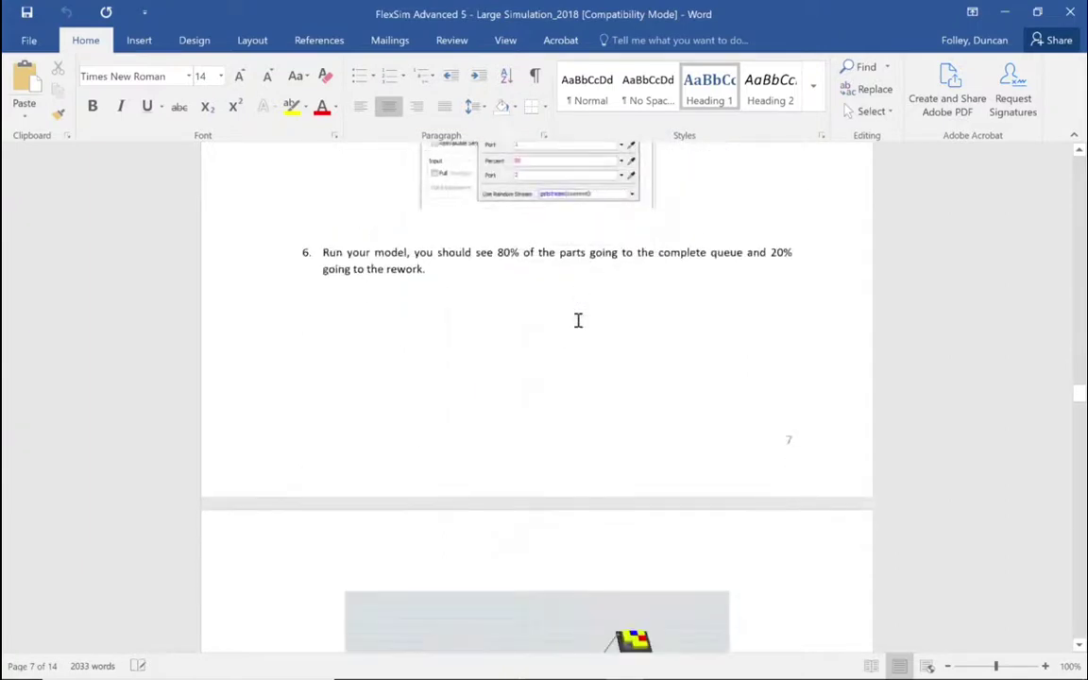
{"action": "scroll", "coordinate": [578, 321], "scroll_direction": "up", "scroll_amount": 3}
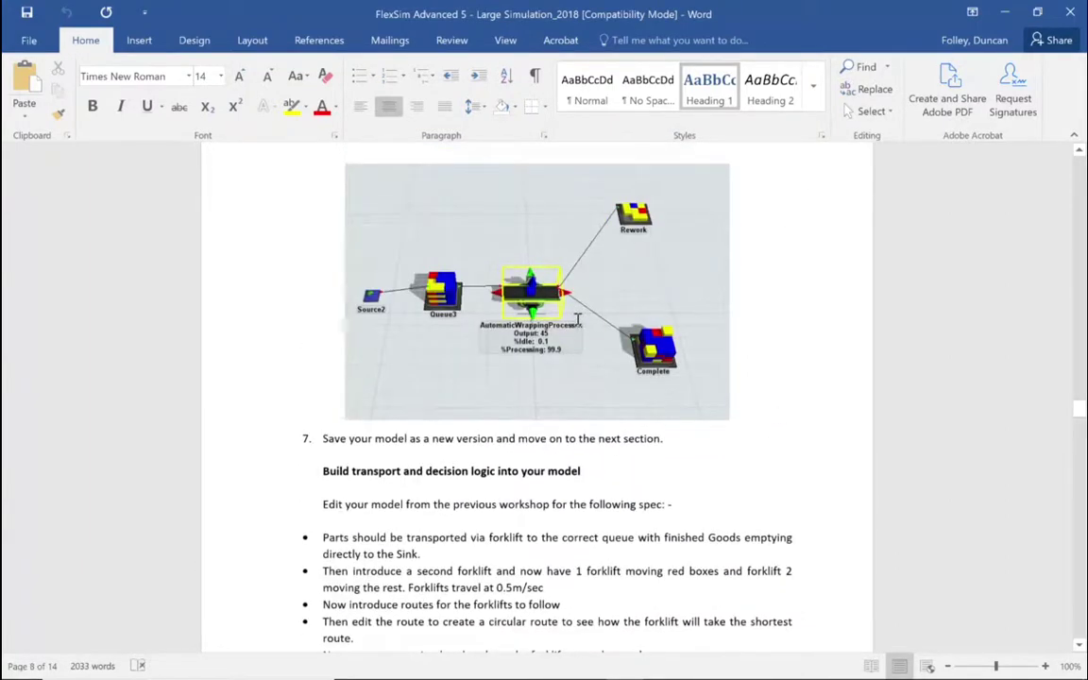
- Examine the transport and decision logic section, covering forklifts, transport by case, network nodes and one-way paths
{"action": "scroll", "coordinate": [577, 321], "scroll_direction": "down", "scroll_amount": 1}
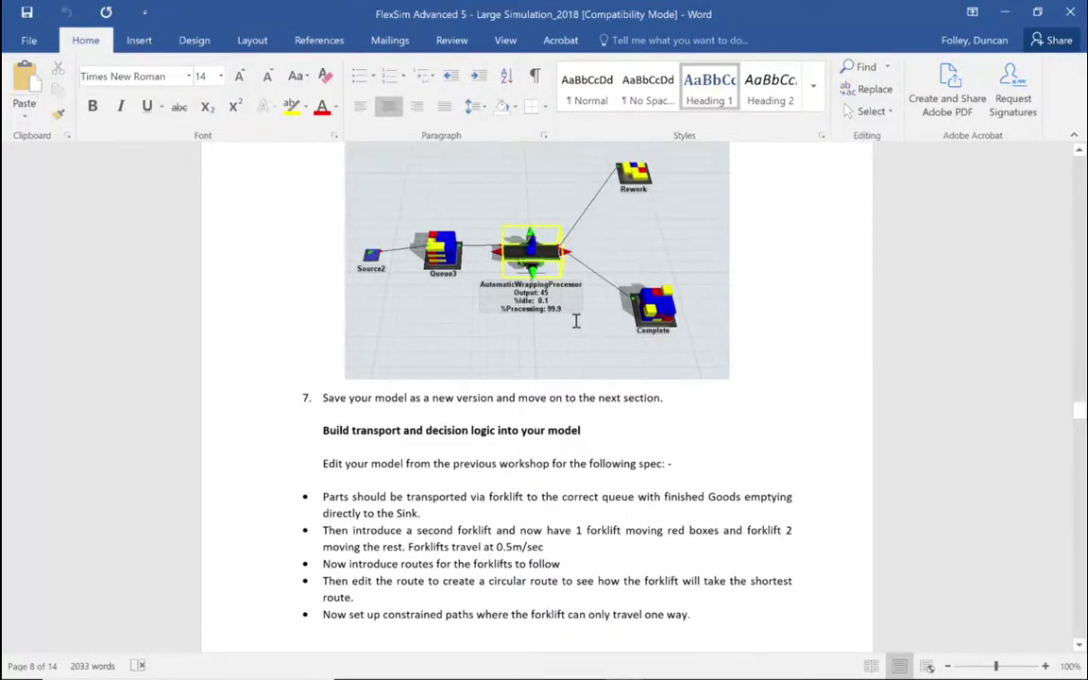
{"action": "scroll", "coordinate": [576, 321], "scroll_direction": "down", "scroll_amount": 20}
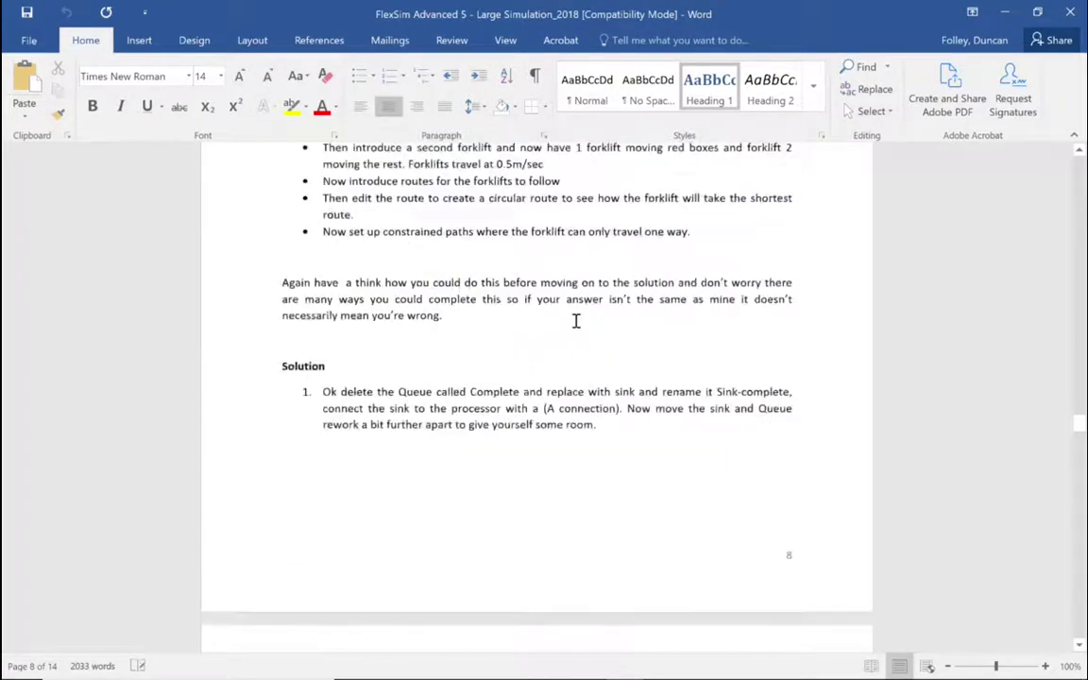
{"action": "scroll", "coordinate": [576, 321], "scroll_direction": "down", "scroll_amount": 1}
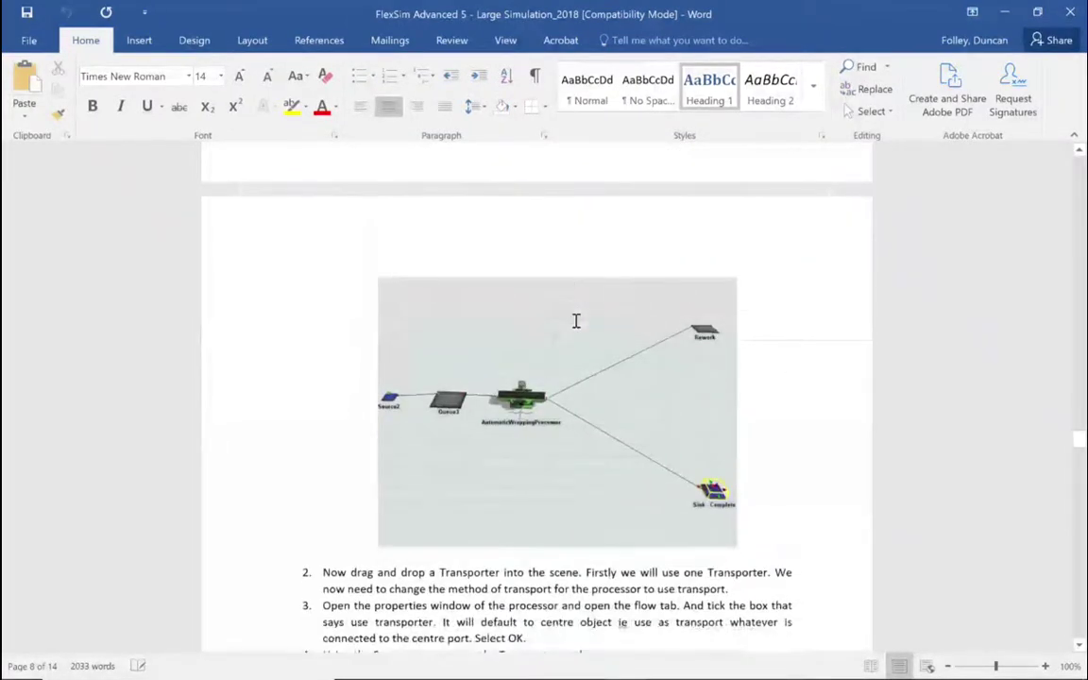
{"action": "scroll", "coordinate": [577, 321], "scroll_direction": "down", "scroll_amount": 20}
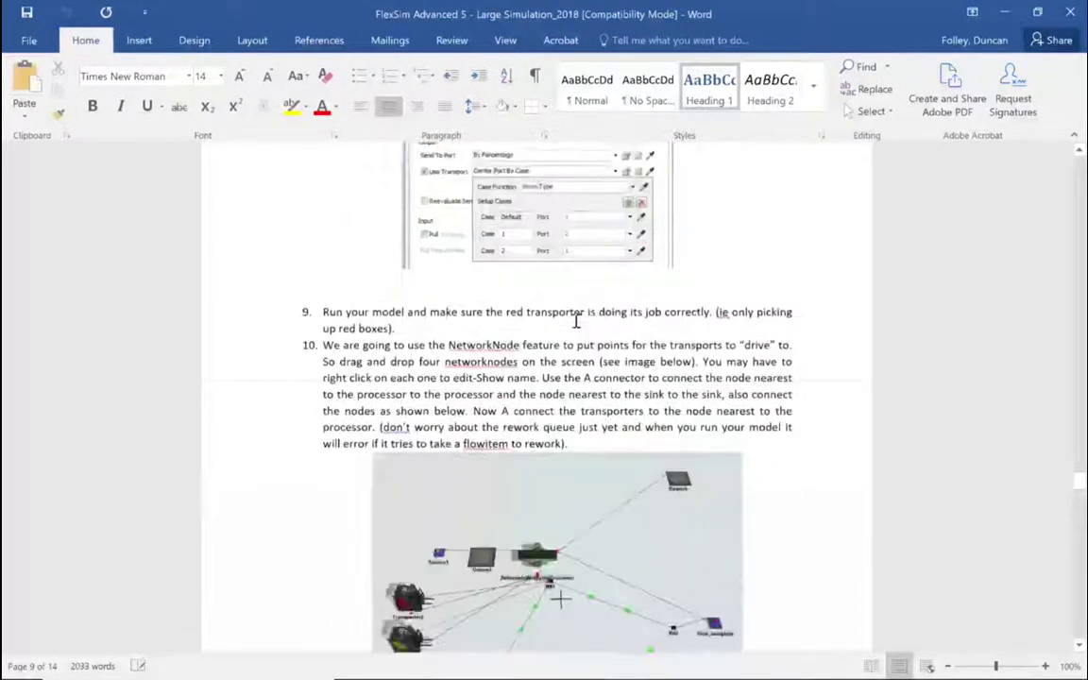
{"action": "scroll", "coordinate": [576, 322], "scroll_direction": "up", "scroll_amount": 1}
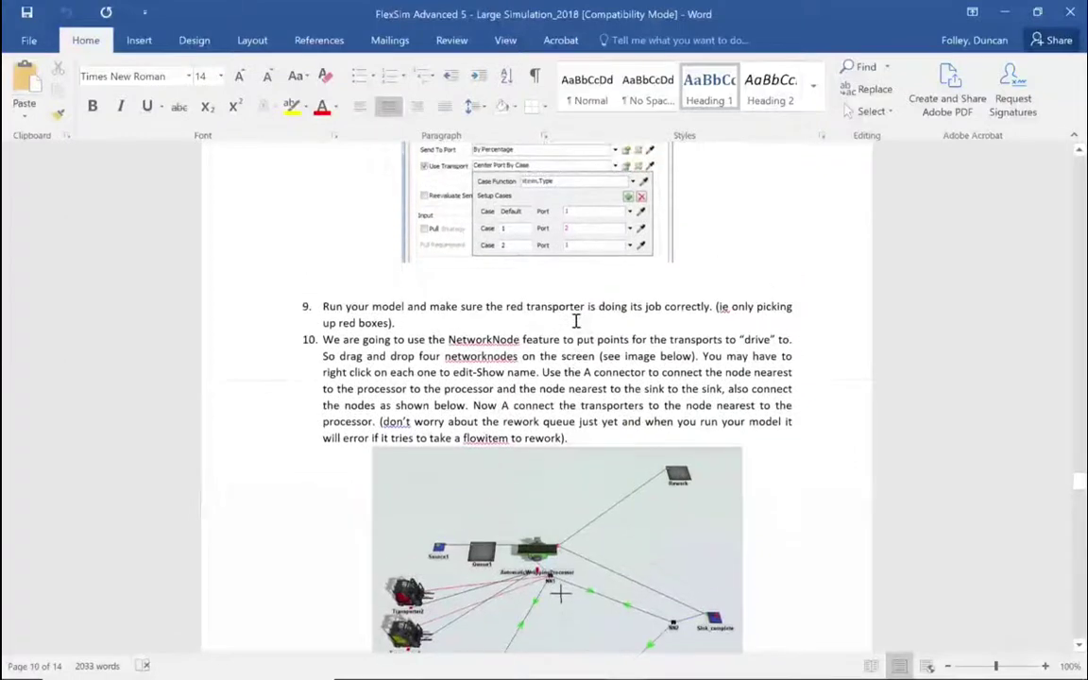
{"action": "scroll", "coordinate": [576, 321], "scroll_direction": "up", "scroll_amount": 4}
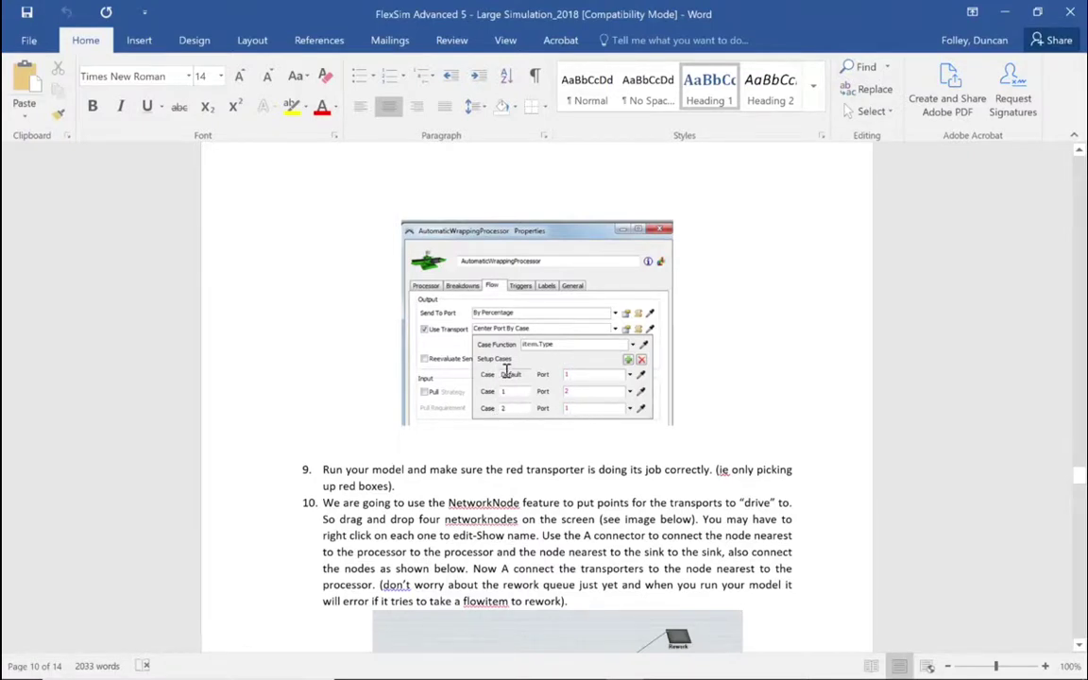
{"action": "scroll", "coordinate": [550, 354], "scroll_direction": "down", "scroll_amount": 2}
{"action": "scroll", "coordinate": [550, 354], "scroll_direction": "down", "scroll_amount": 5}
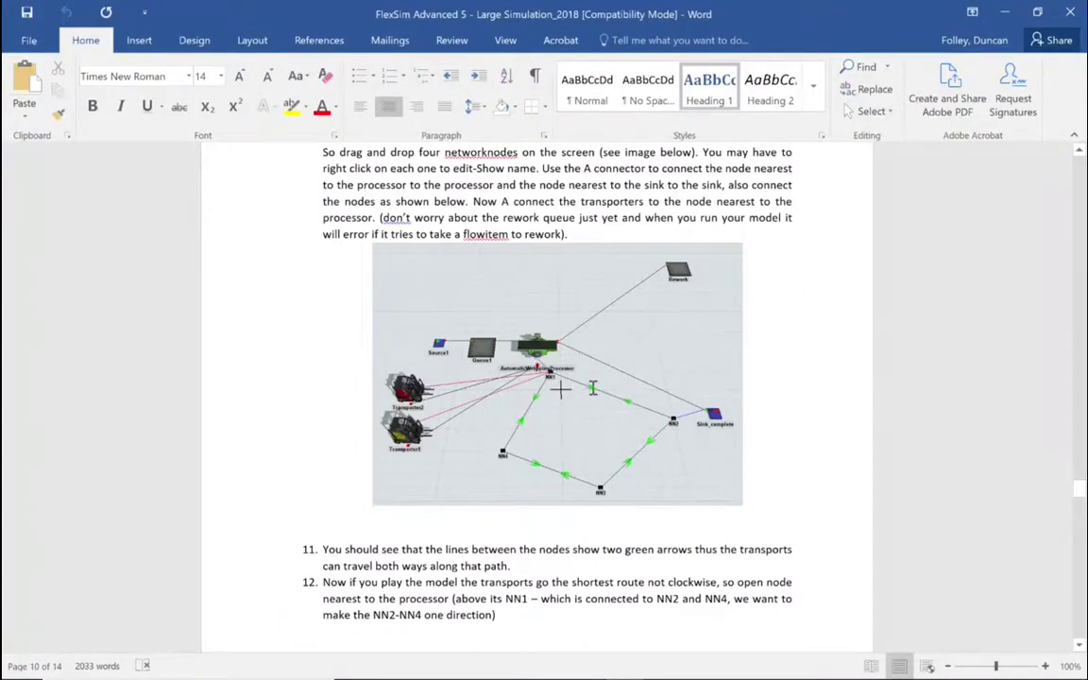
{"action": "scroll", "coordinate": [549, 377], "scroll_direction": "down", "scroll_amount": 1}
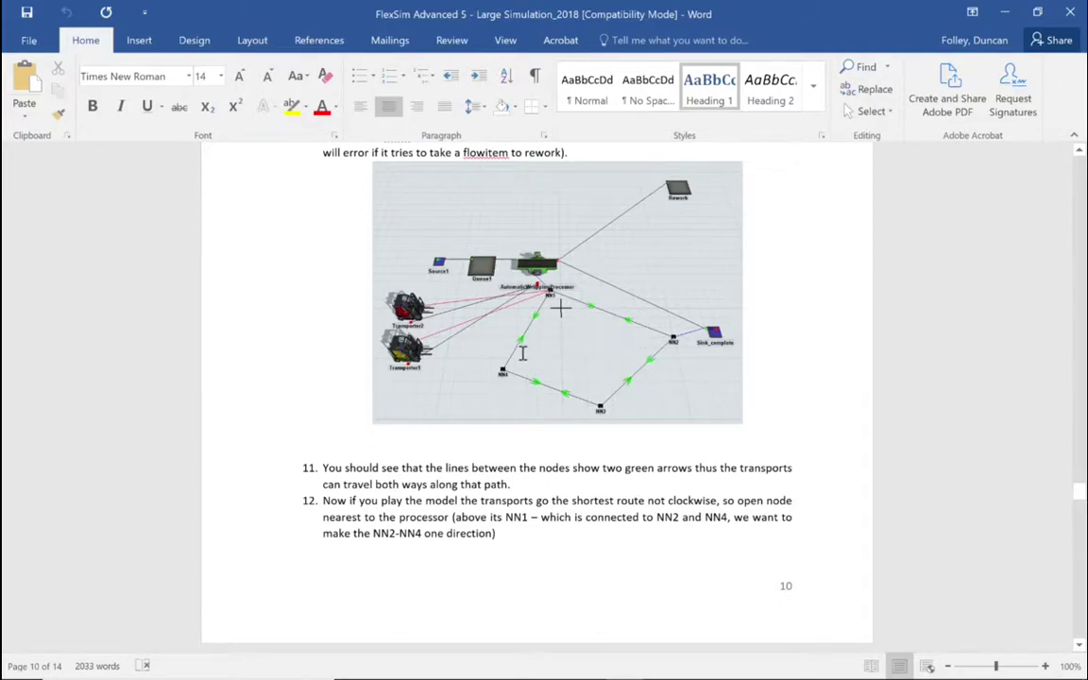
{"action": "scroll", "coordinate": [514, 354], "scroll_direction": "down", "scroll_amount": 8}
{"action": "scroll", "coordinate": [495, 394], "scroll_direction": "down", "scroll_amount": 3}
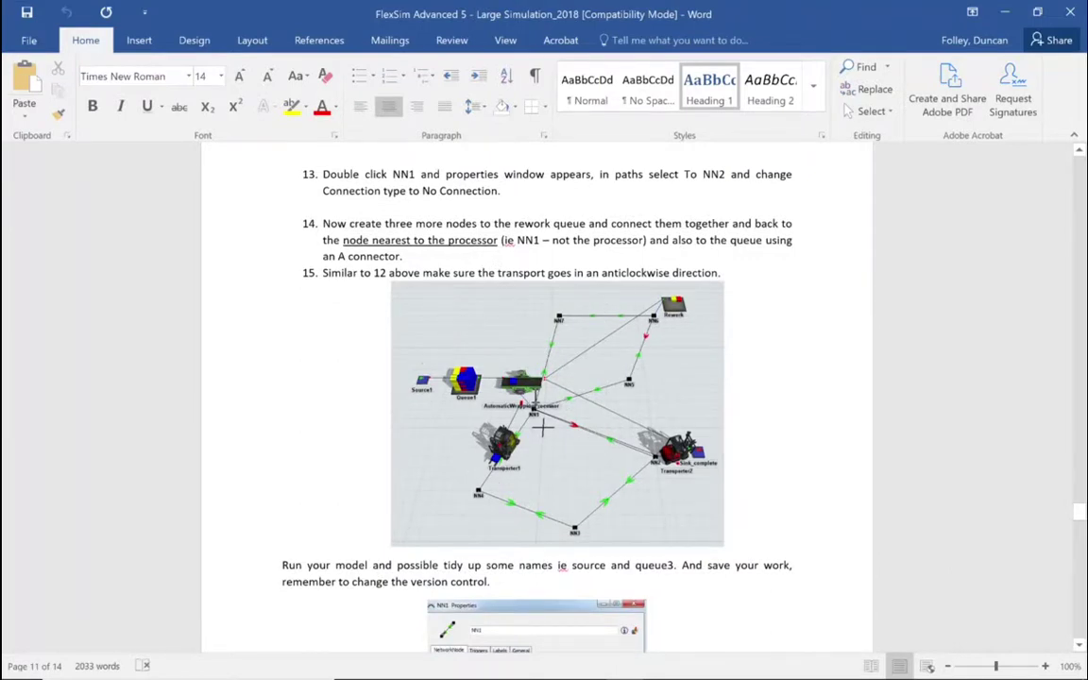
{"action": "scroll", "coordinate": [616, 255], "scroll_direction": "down", "scroll_amount": 7}
{"action": "scroll", "coordinate": [616, 255], "scroll_direction": "up", "scroll_amount": 6}
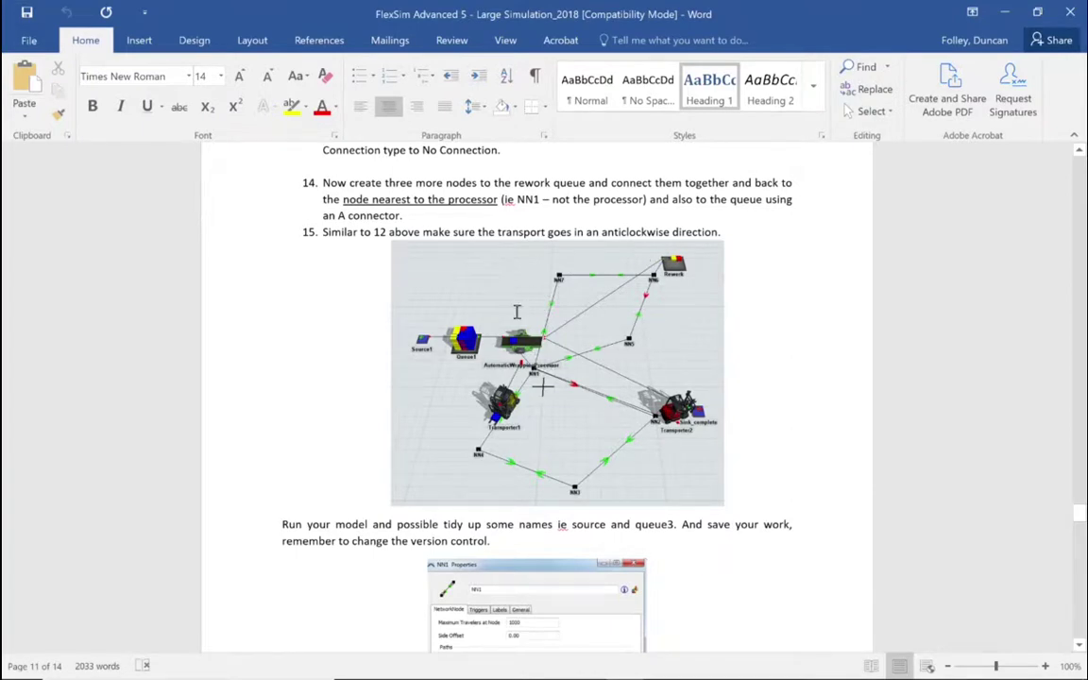
- Review the Rework Loop section on the multiprocessor, operator and conveyors through the final page, and return to the booklet's cover
{"action": "scroll", "coordinate": [579, 372], "scroll_direction": "down", "scroll_amount": 8}
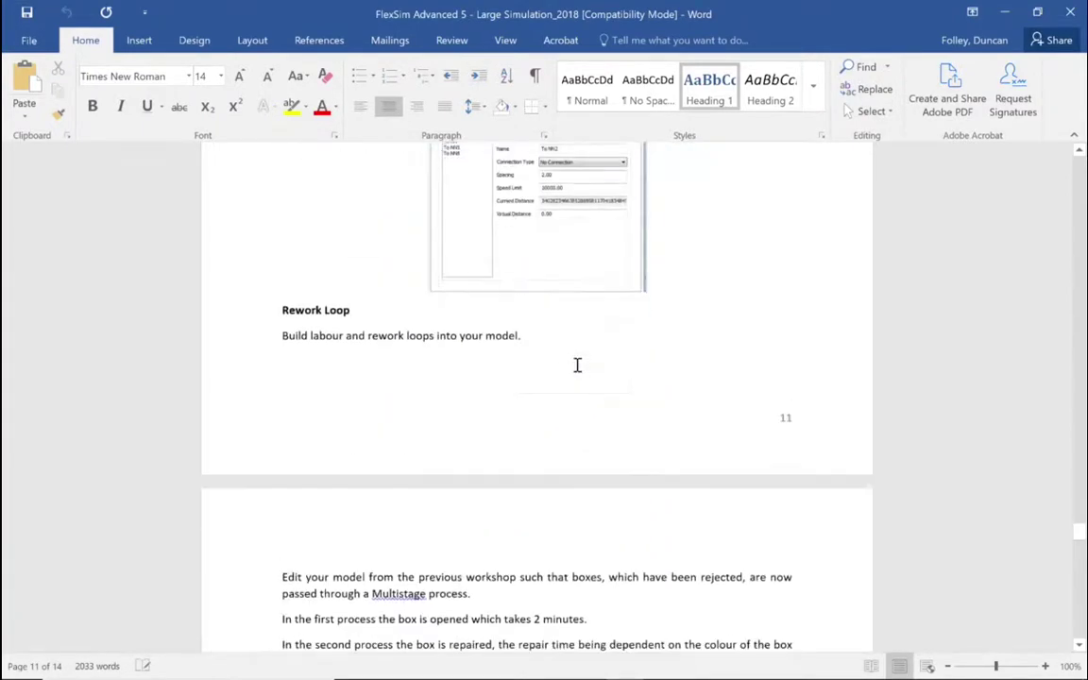
{"action": "scroll", "coordinate": [580, 372], "scroll_direction": "down", "scroll_amount": 9}
{"action": "scroll", "coordinate": [576, 365], "scroll_direction": "down", "scroll_amount": 4}
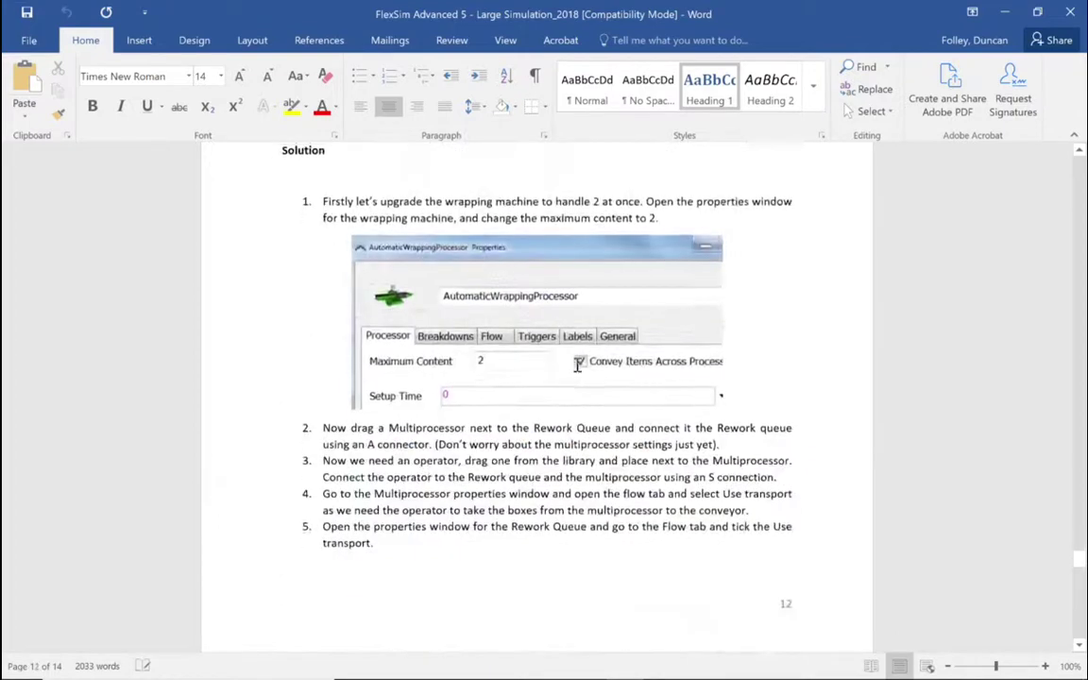
{"action": "scroll", "coordinate": [577, 365], "scroll_direction": "down", "scroll_amount": 11}
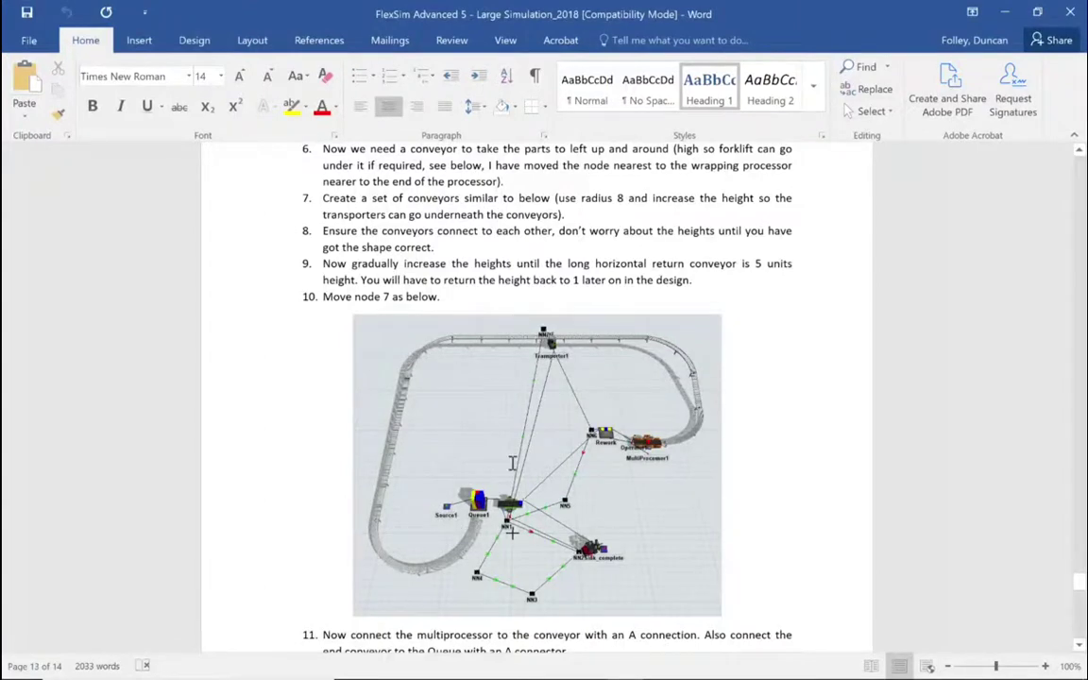
{"action": "scroll", "coordinate": [527, 337], "scroll_direction": "down", "scroll_amount": 7}
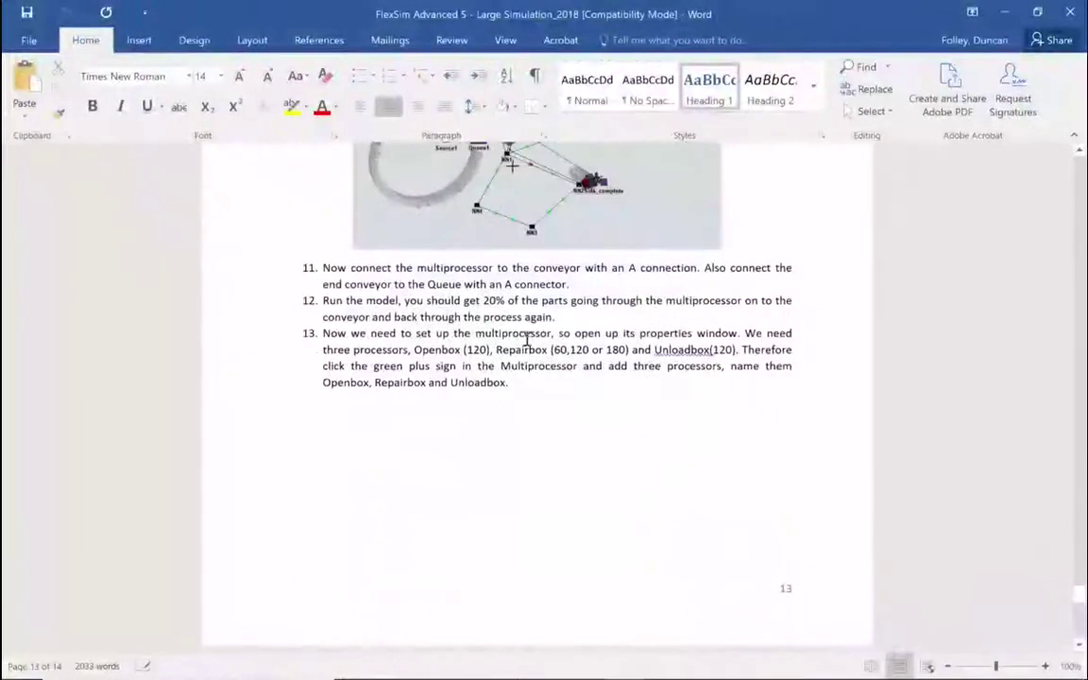
{"action": "scroll", "coordinate": [526, 337], "scroll_direction": "down", "scroll_amount": 9}
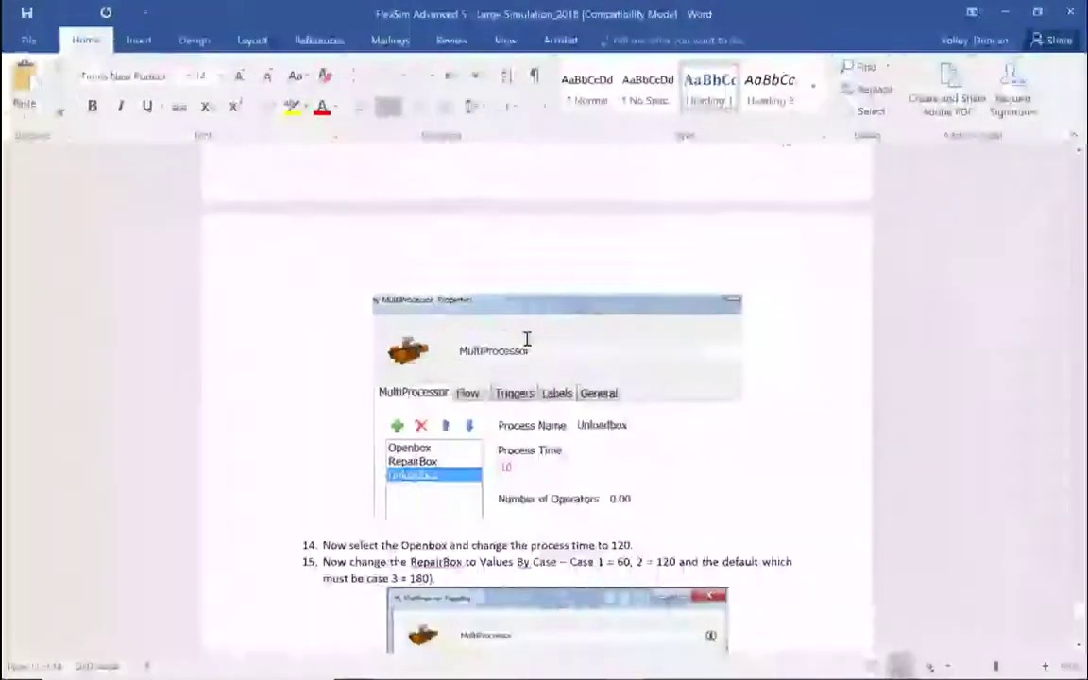
{"action": "scroll", "coordinate": [526, 337], "scroll_direction": "down", "scroll_amount": 6}
{"action": "scroll", "coordinate": [526, 337], "scroll_direction": "up", "scroll_amount": 2}
{"action": "scroll", "coordinate": [526, 338], "scroll_direction": "up", "scroll_amount": 3}
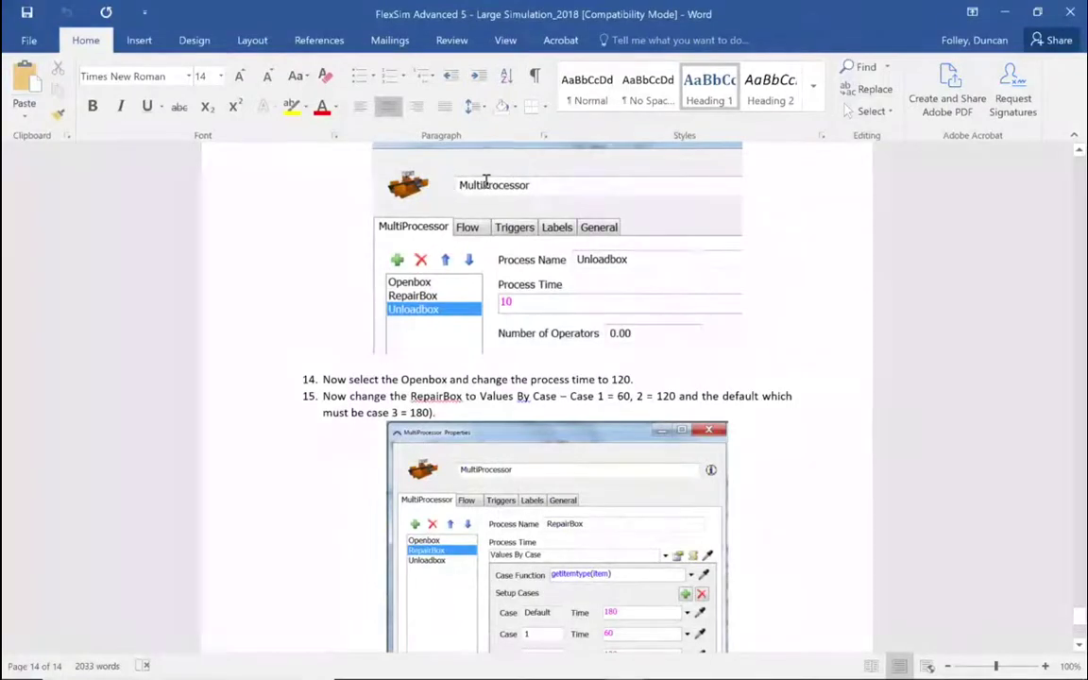
{"action": "scroll", "coordinate": [518, 279], "scroll_direction": "down", "scroll_amount": 9}
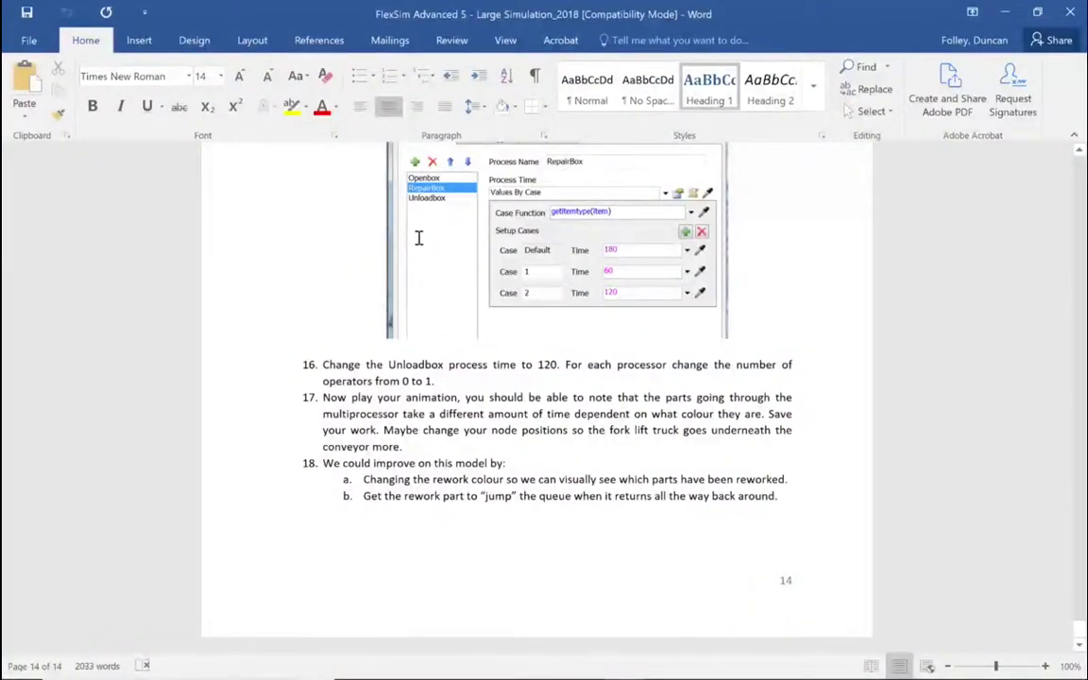
{"action": "scroll", "coordinate": [420, 240], "scroll_direction": "up", "scroll_amount": 10}
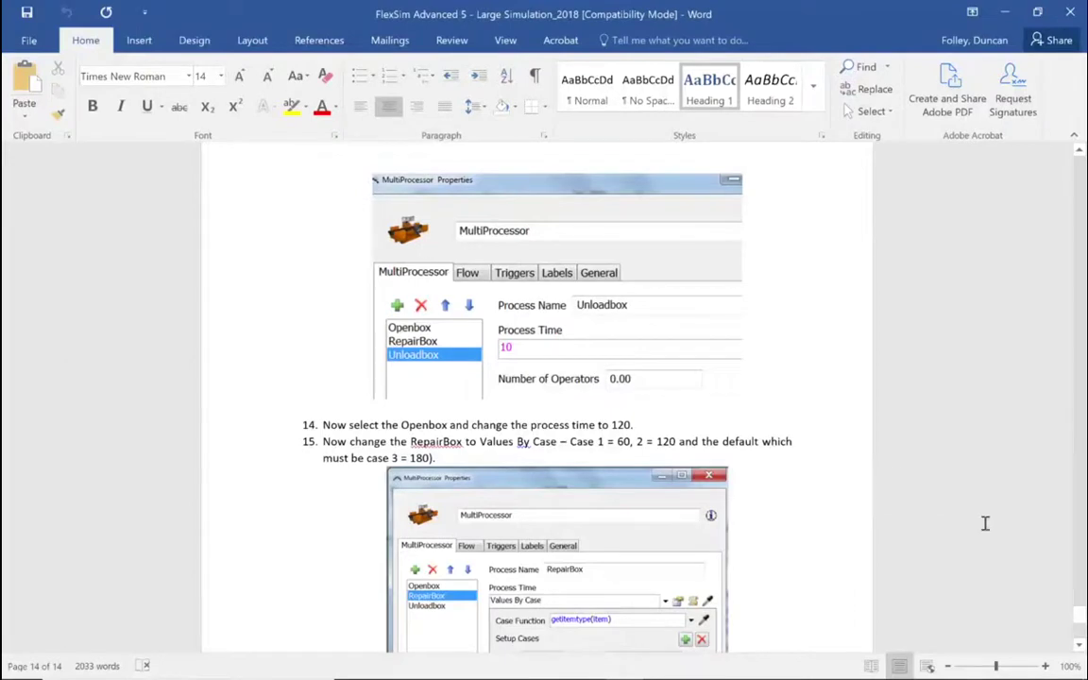
{"action": "left_click_drag", "start_coordinate": [1078, 618], "coordinate": [804, 235]}
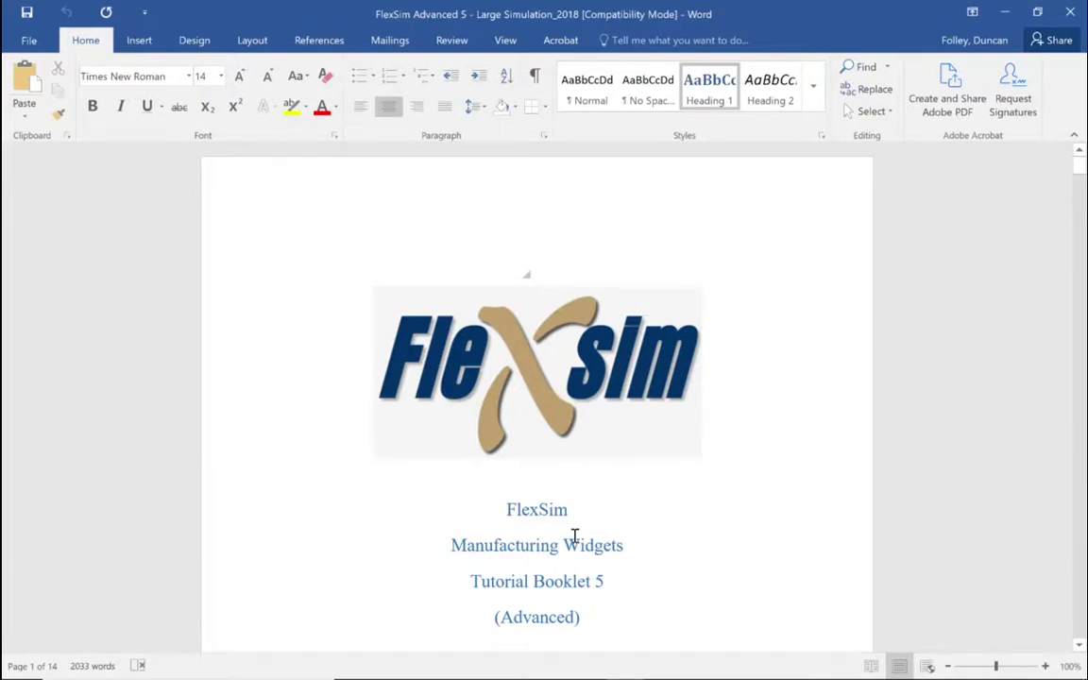
- Switch to FlexSim and create a new model using seconds, meters and liters as its units
{"action": "left_click", "coordinate": [1006, 10]}
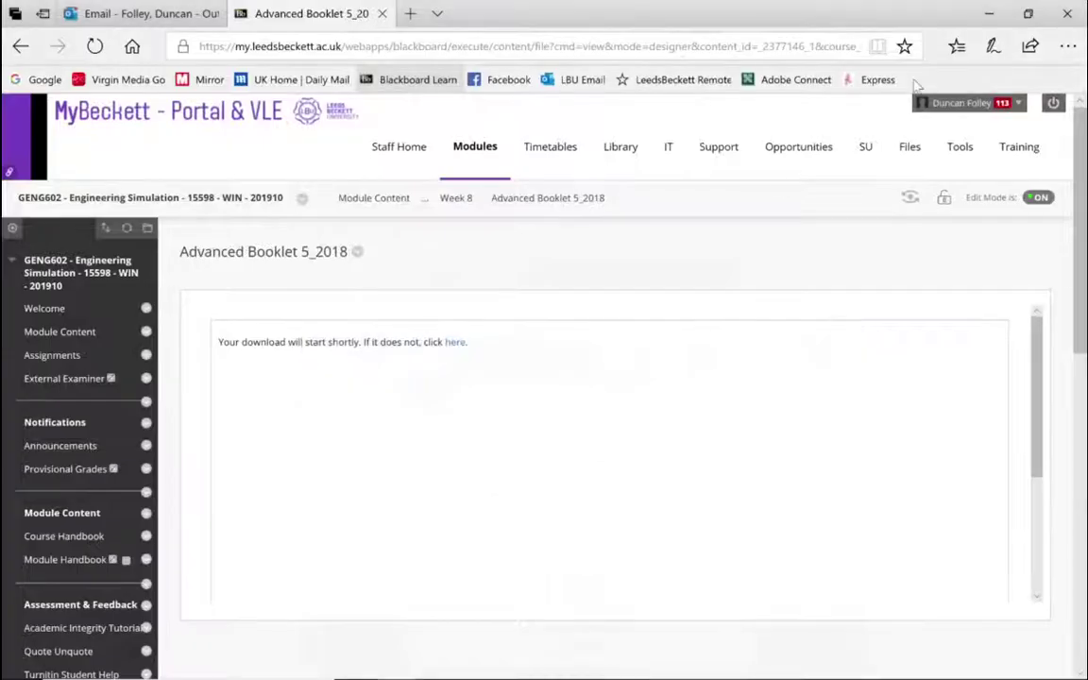
{"action": "left_click", "coordinate": [997, 13]}
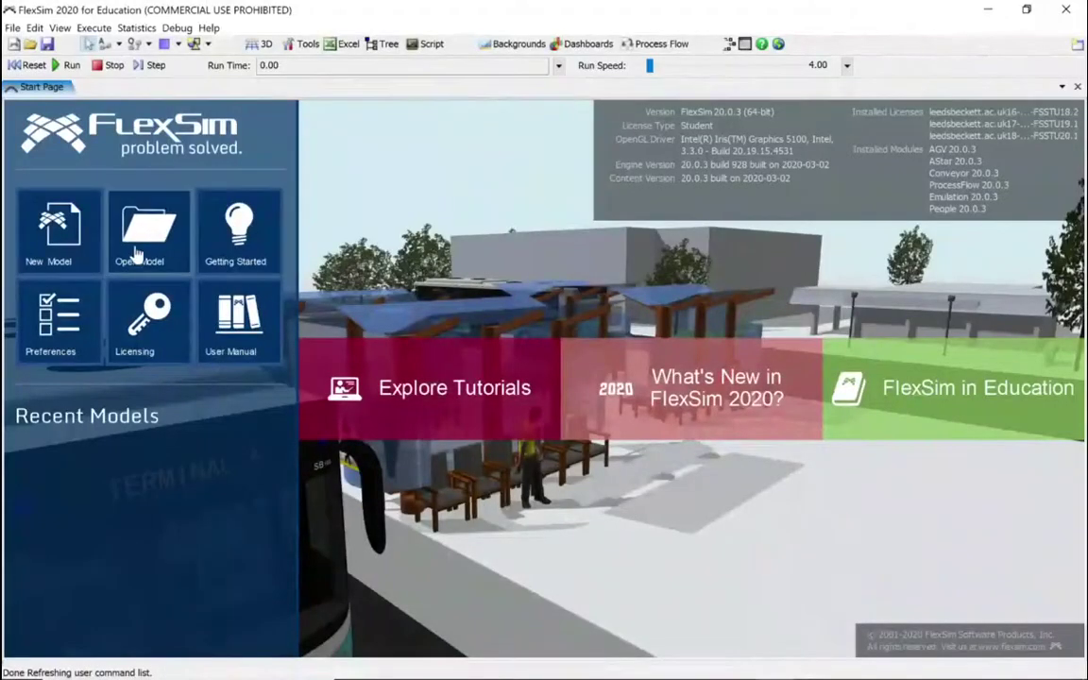
{"action": "left_click", "coordinate": [64, 253]}
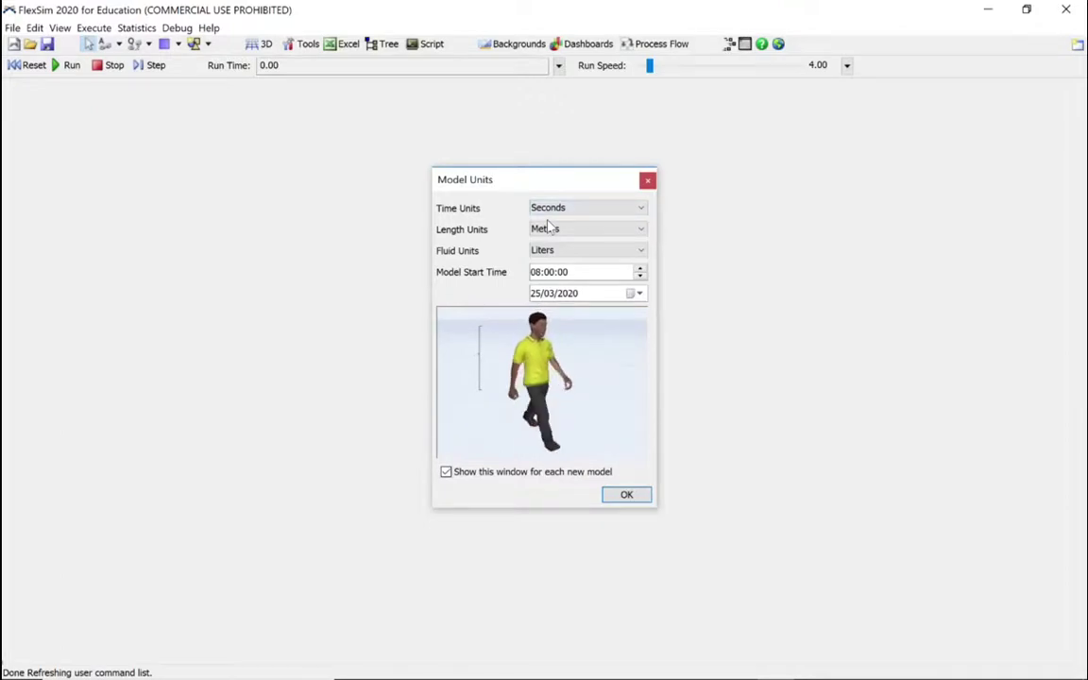
{"action": "left_click", "coordinate": [626, 496]}
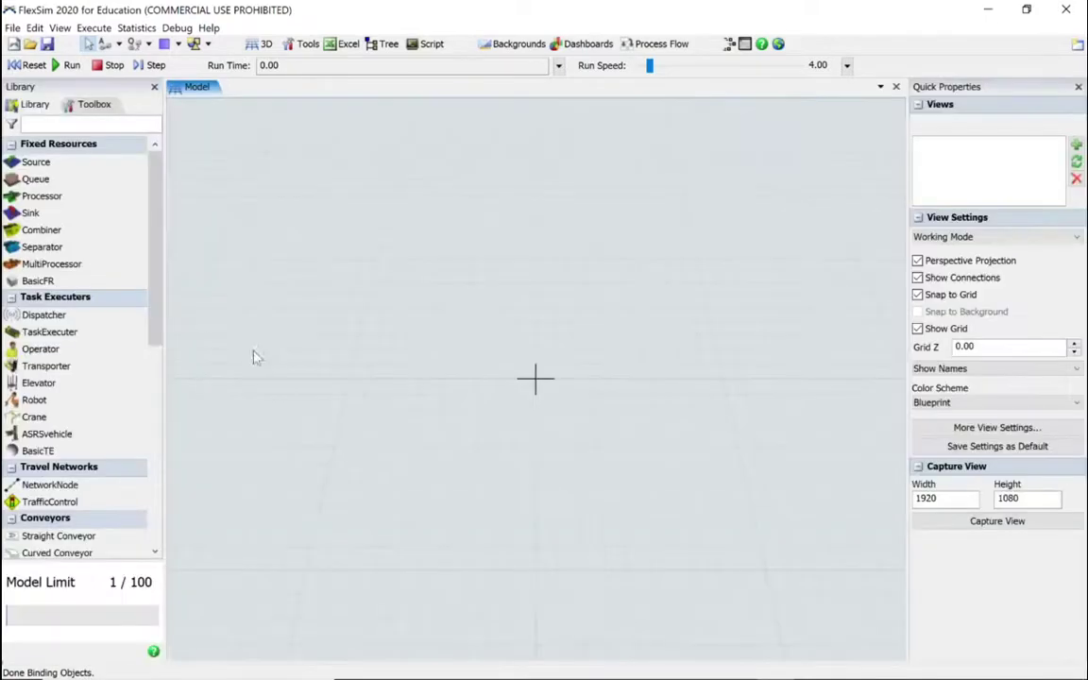
- Place a source, a queue, a processor and a sink in a horizontal row across the model
{"action": "left_click_drag", "start_coordinate": [36, 162], "coordinate": [321, 305]}
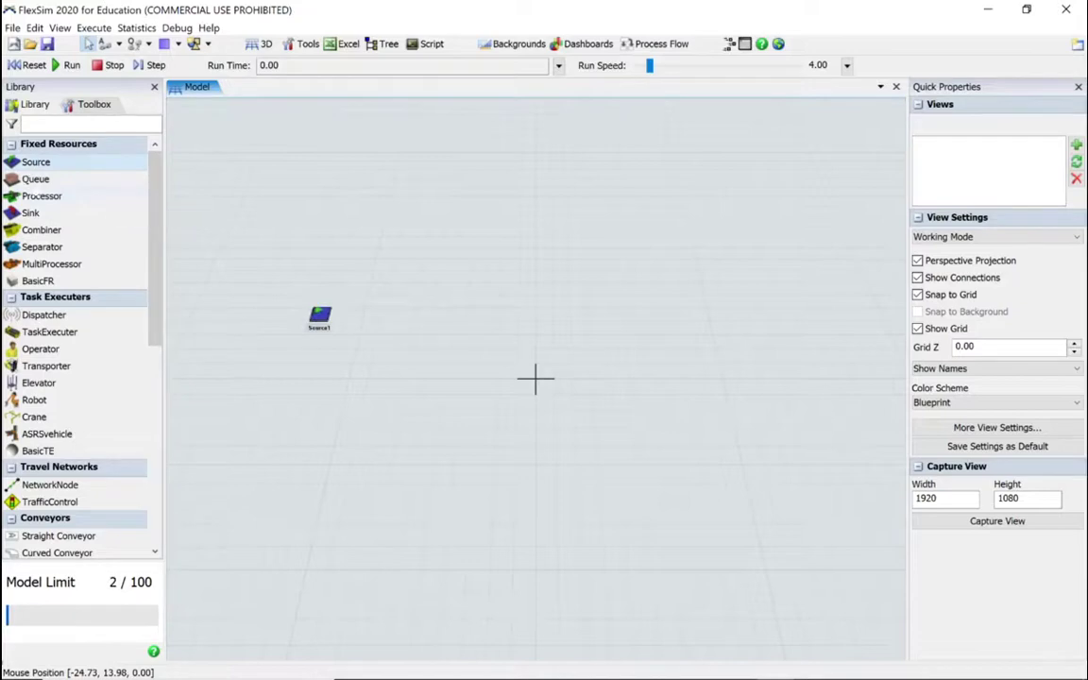
{"action": "left_click_drag", "start_coordinate": [36, 179], "coordinate": [395, 320]}
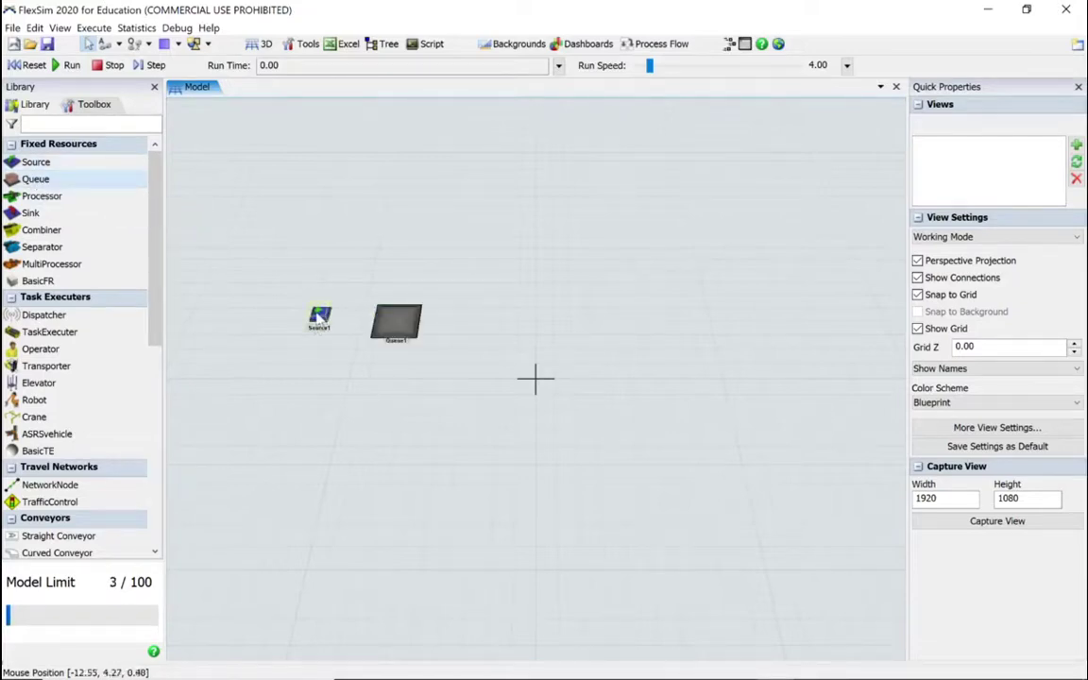
{"action": "left_click_drag", "start_coordinate": [319, 317], "coordinate": [314, 378]}
{"action": "left_click_drag", "start_coordinate": [394, 323], "coordinate": [391, 380]}
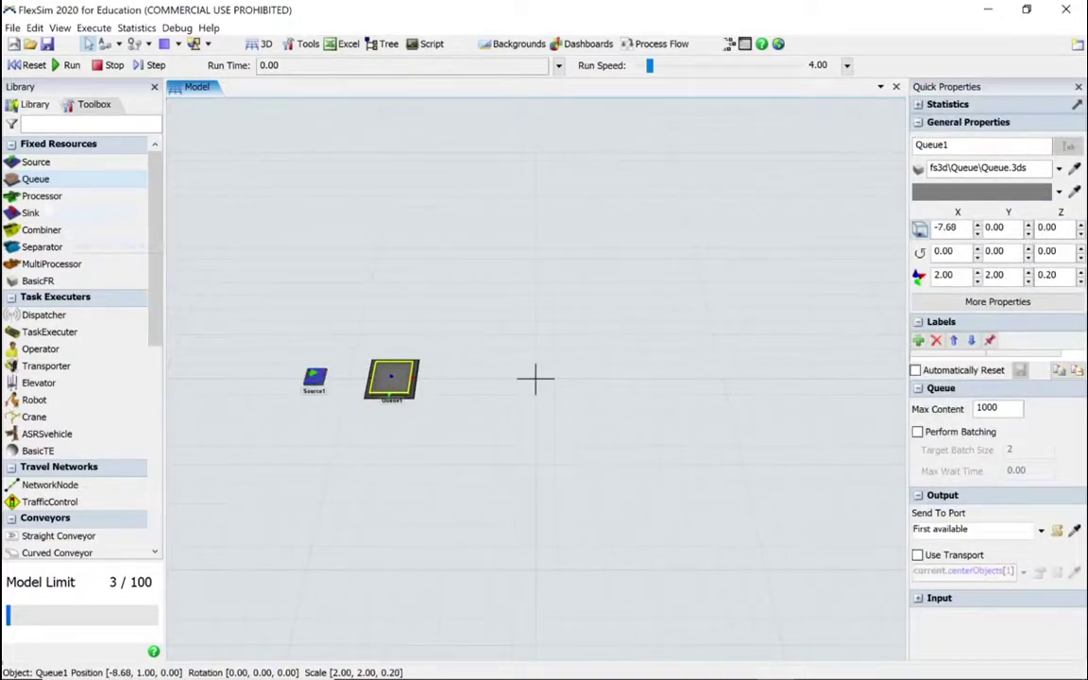
{"action": "left_click_drag", "start_coordinate": [41, 195], "coordinate": [485, 378]}
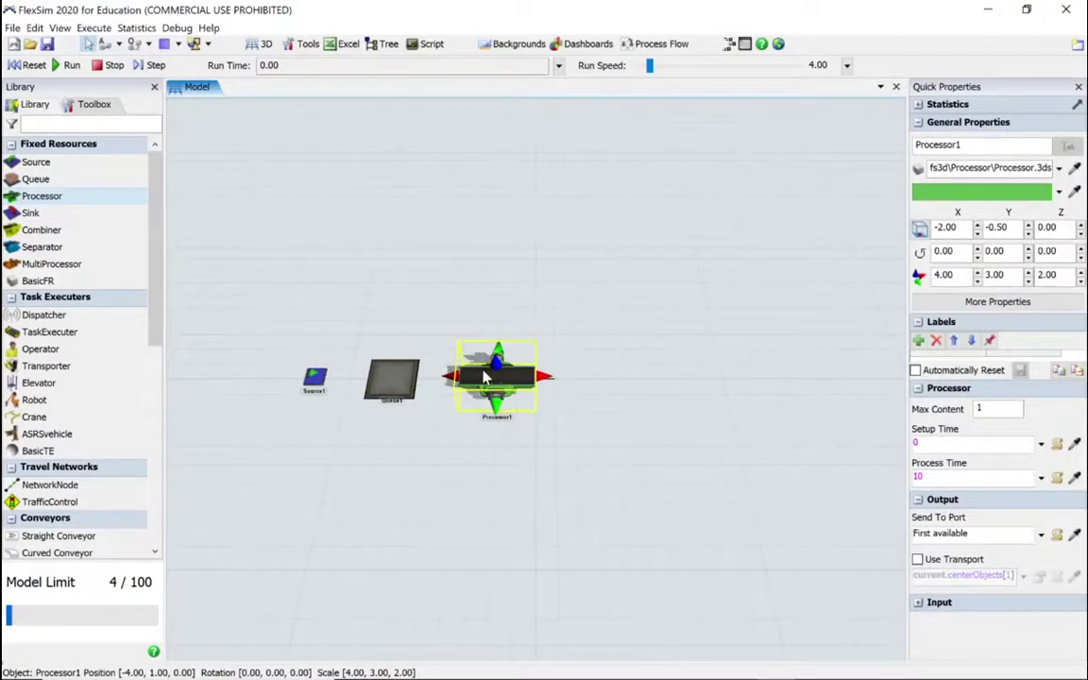
{"action": "left_click_drag", "start_coordinate": [82, 216], "coordinate": [659, 377]}
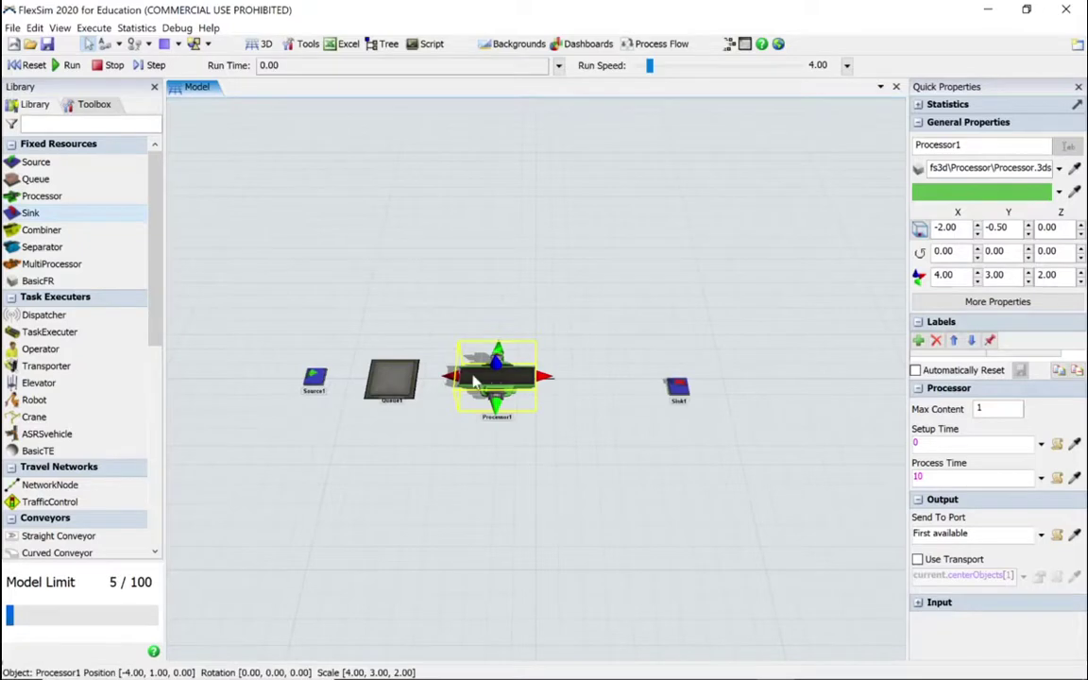
- Connect the source to the queue, the queue to the processor and the processor to the sink
{"action": "left_click", "coordinate": [315, 376]}
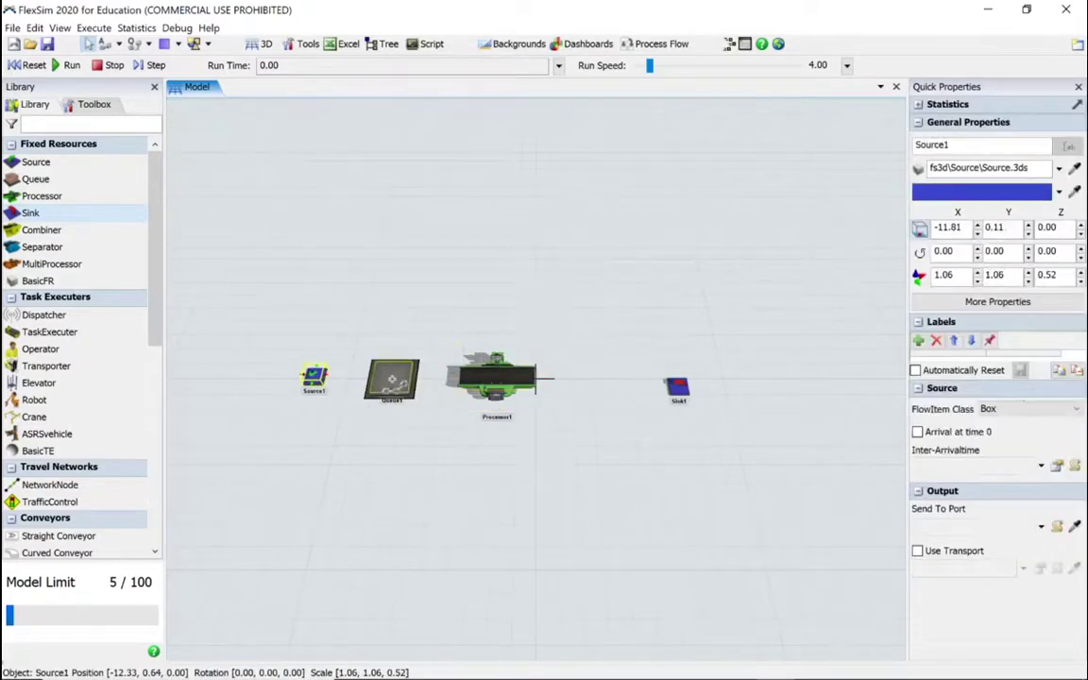
{"action": "left_click_drag", "start_coordinate": [314, 375], "coordinate": [391, 377]}
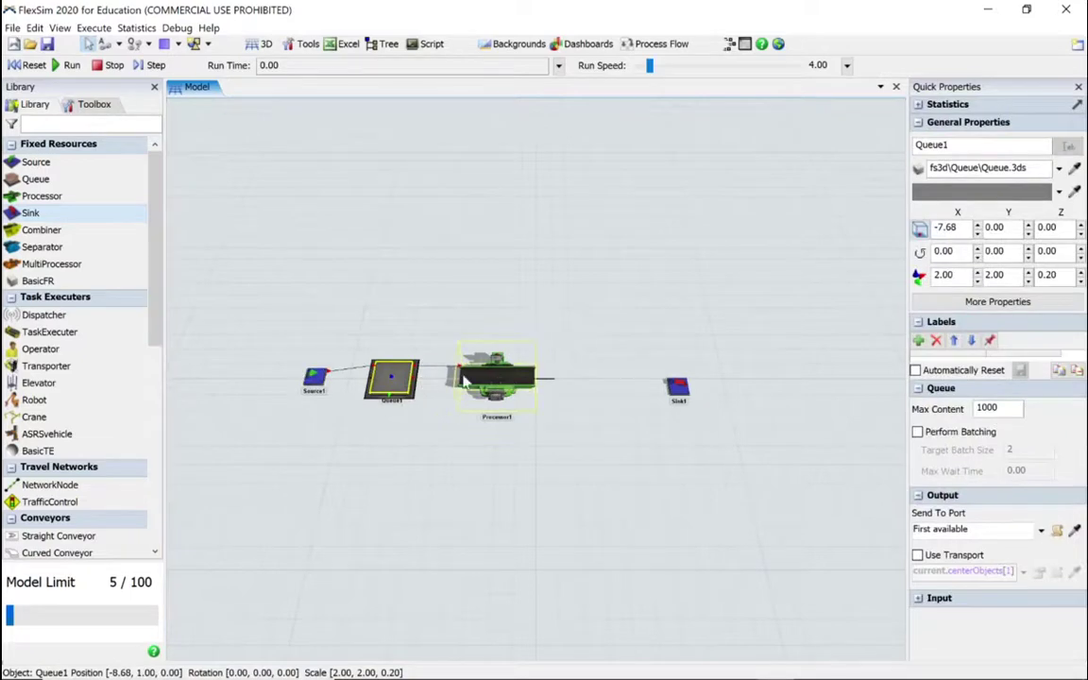
{"action": "left_click_drag", "start_coordinate": [463, 378], "coordinate": [676, 391]}
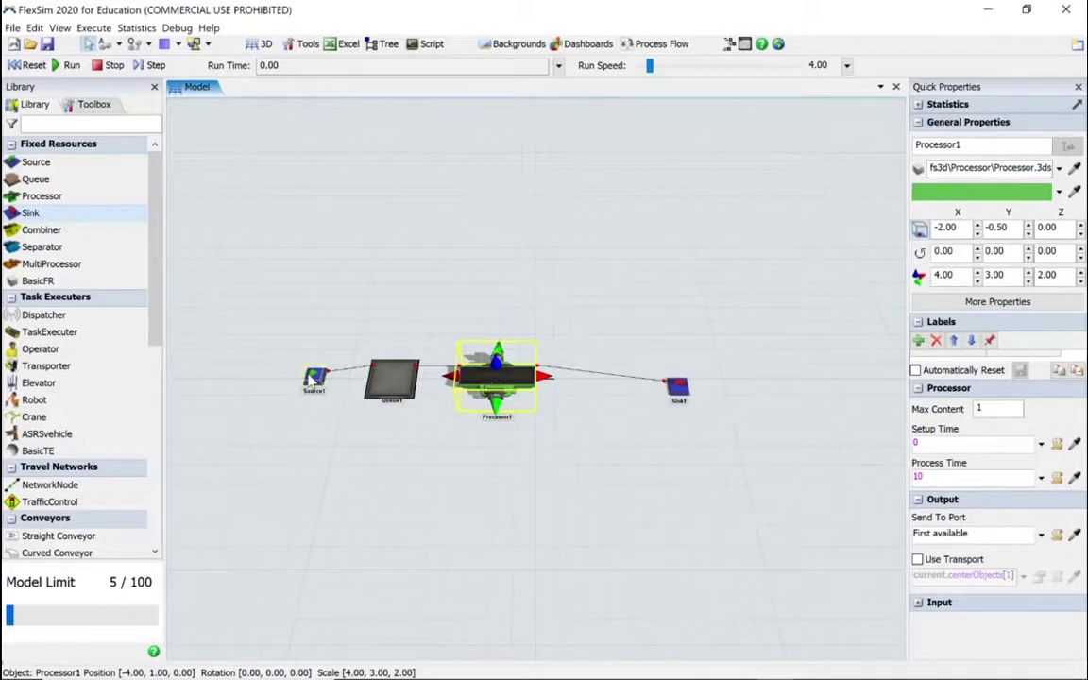
- Choose the Log Normal 2 statistical distribution for the source's inter-arrival time
{"action": "left_click", "coordinate": [314, 378]}
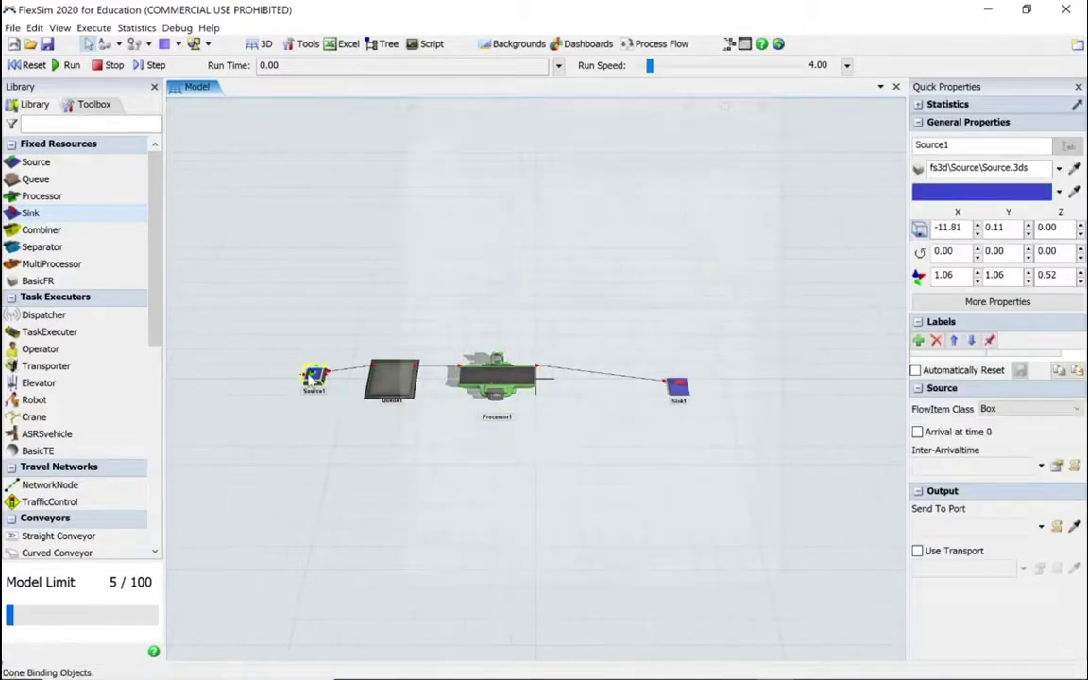
{"action": "double_click", "coordinate": [315, 376]}
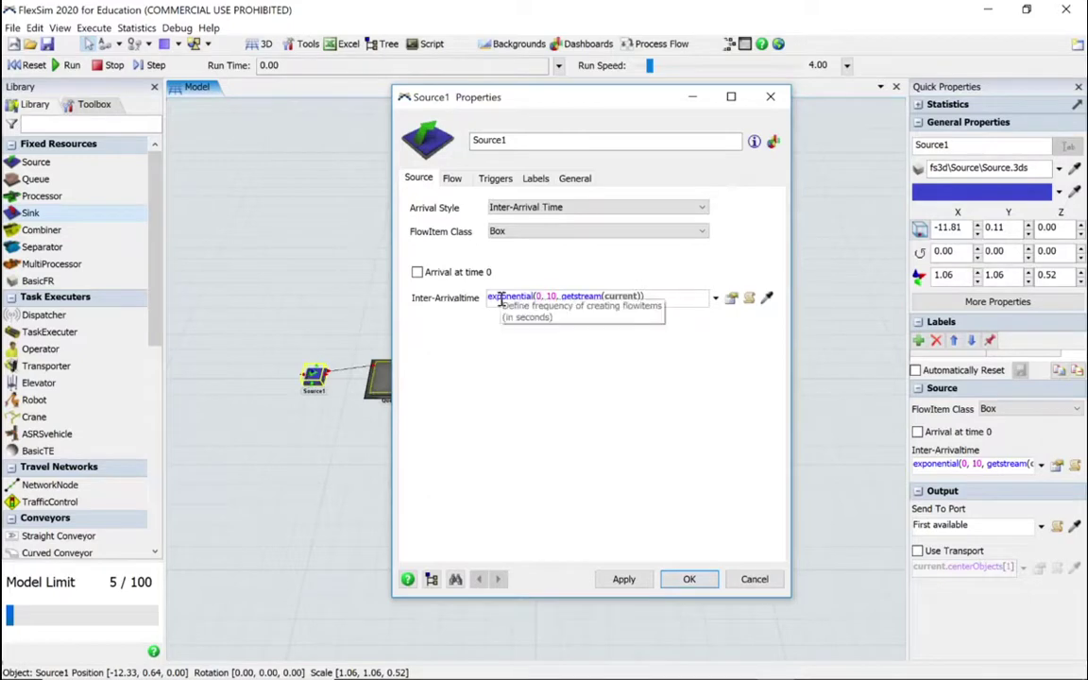
{"action": "left_click", "coordinate": [715, 297]}
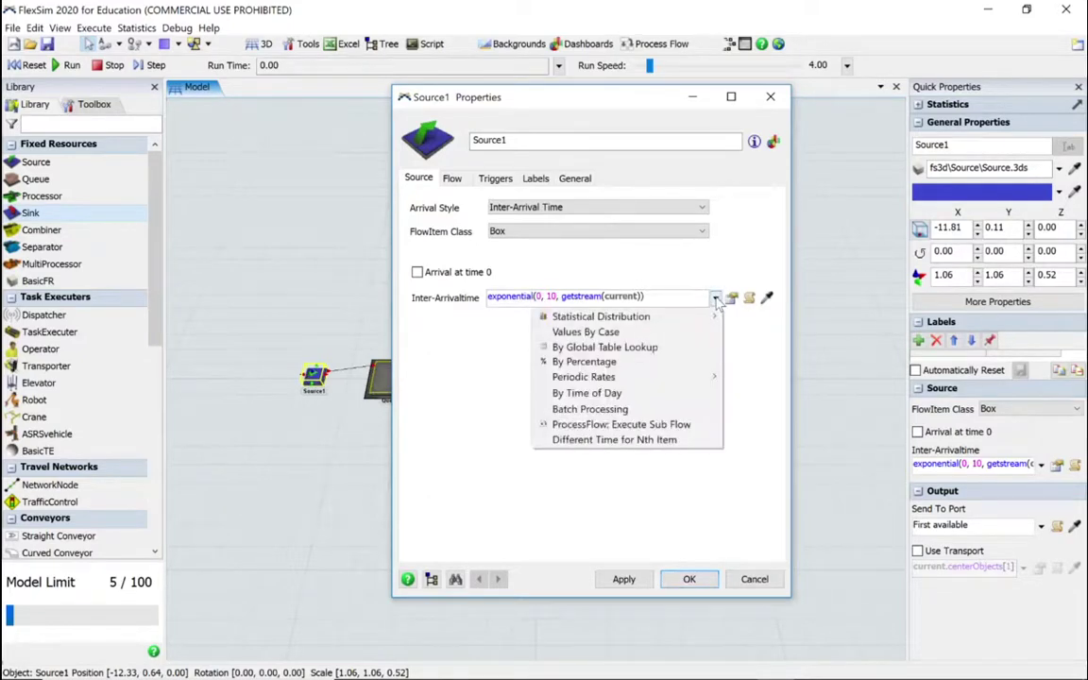
{"action": "mouse_move", "coordinate": [692, 319]}
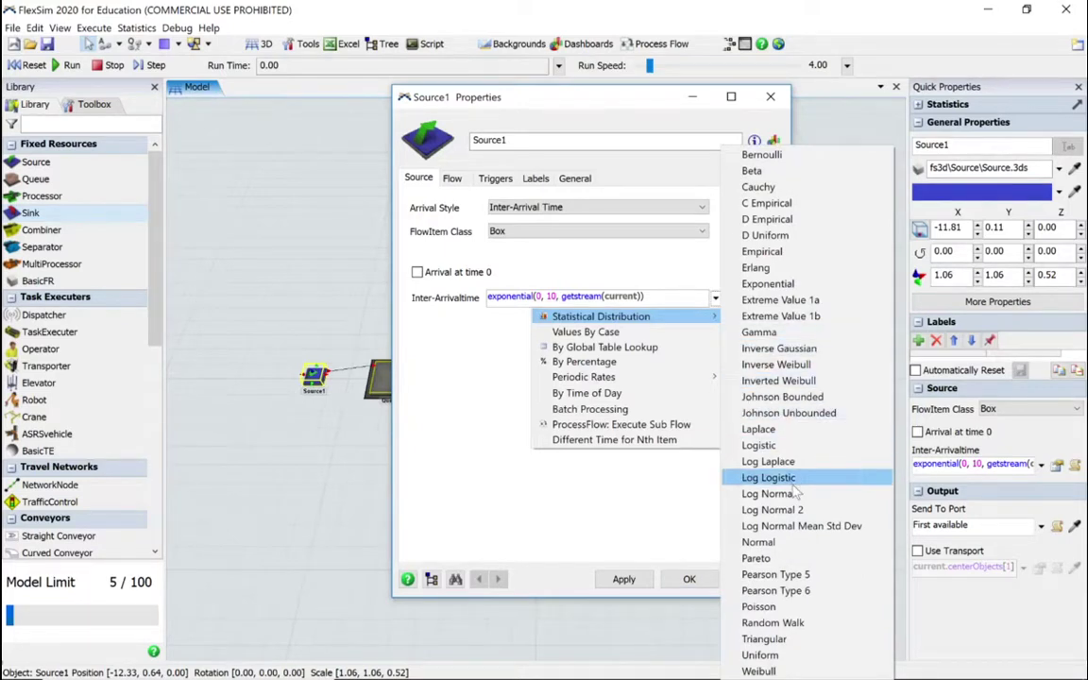
{"action": "left_click", "coordinate": [799, 515]}
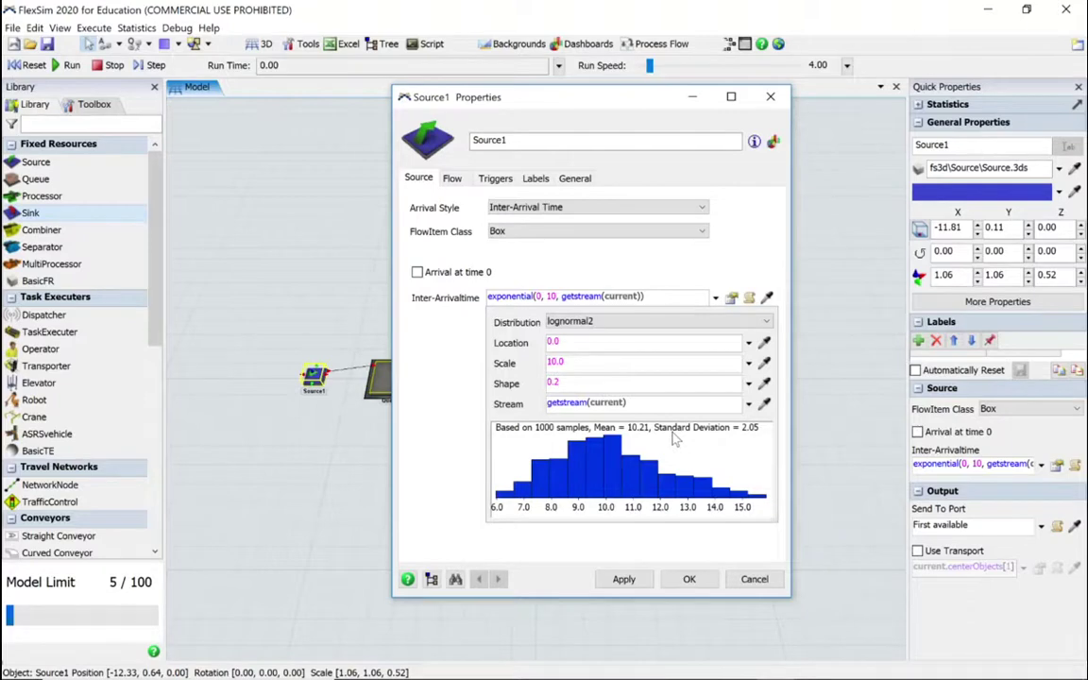
- Set the lognormal2 distribution's location to 26.3 and its scale to 3.6845
{"action": "left_click", "coordinate": [595, 342]}
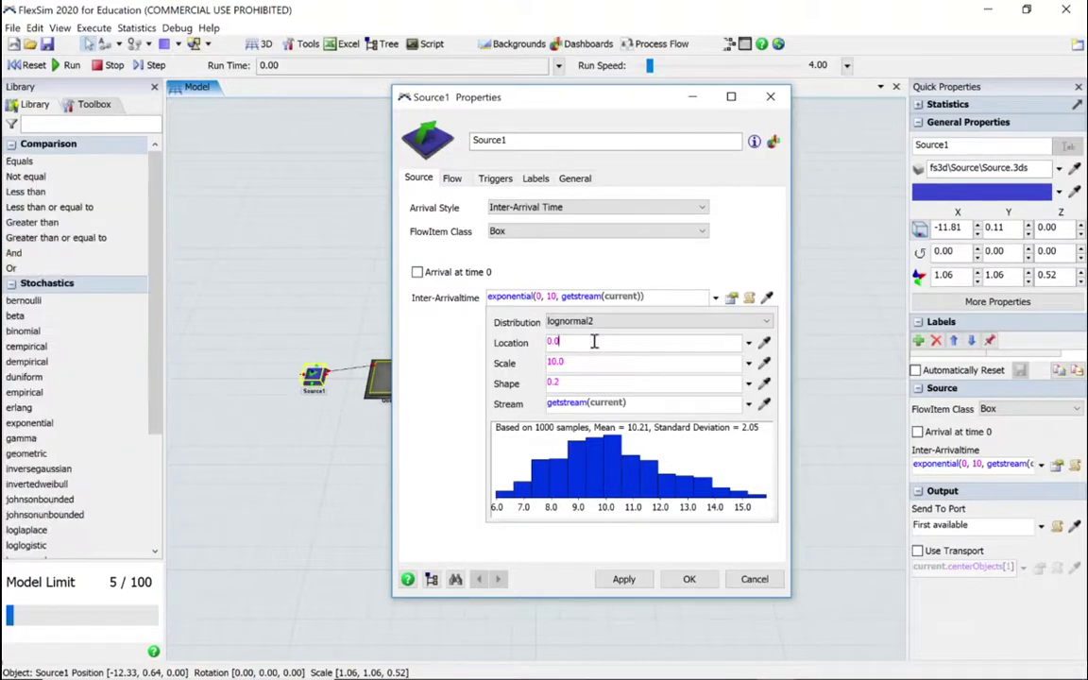
{"action": "key", "text": "BackSpace"}
{"action": "key", "text": "BackSpace"}
{"action": "key", "text": "BackSpace"}
{"action": "type", "text": "26.3"}
{"action": "key", "text": "Tab"}
{"action": "type", "text": "3"}
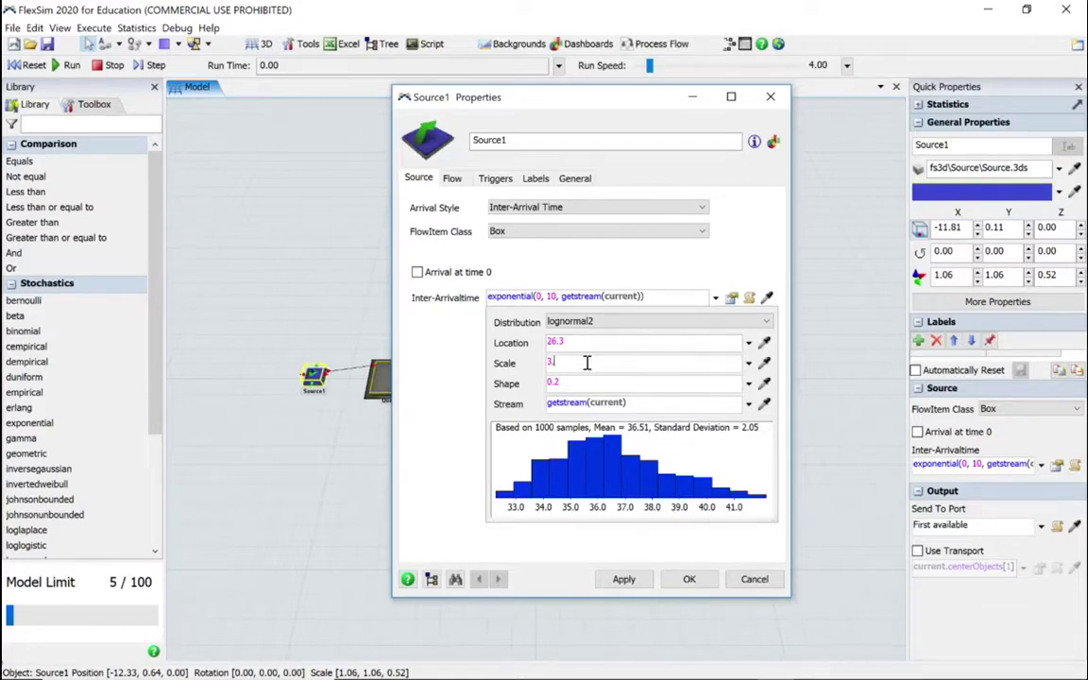
{"action": "type", "text": ".6845"}
- Set the distribution's shape to 0.112 and its stream to 2, and accept the source's properties
{"action": "left_click", "coordinate": [575, 382]}
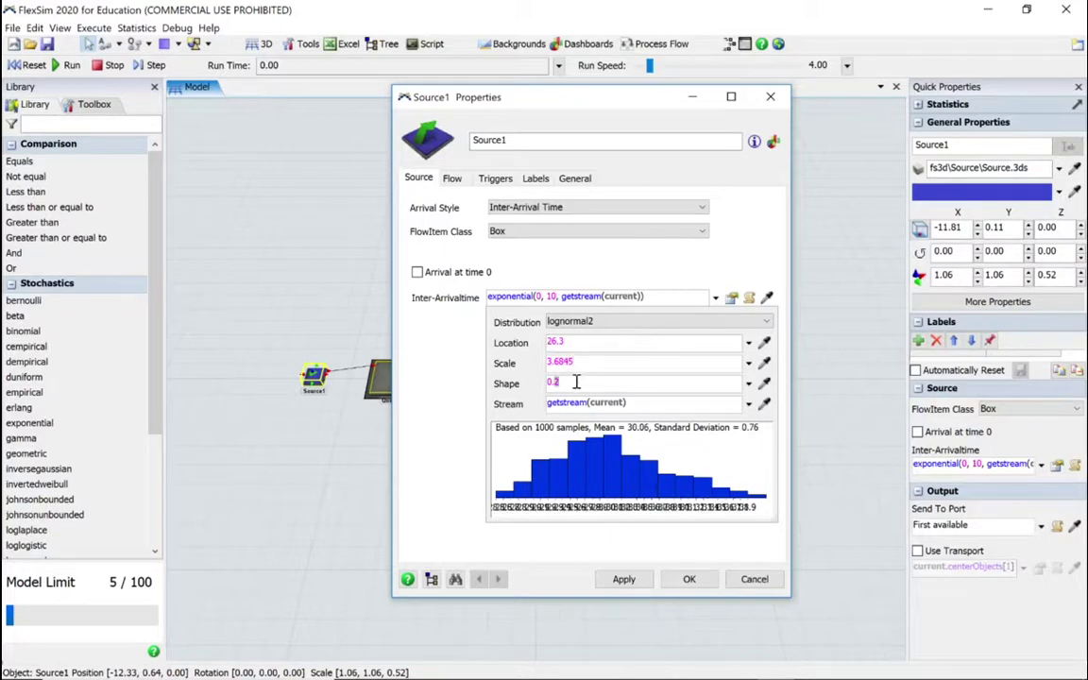
{"action": "key", "text": "BackSpace"}
{"action": "key", "text": "BackSpace"}
{"action": "key", "text": "BackSpace"}
{"action": "type", "text": "0.112"}
{"action": "key", "text": "Tab"}
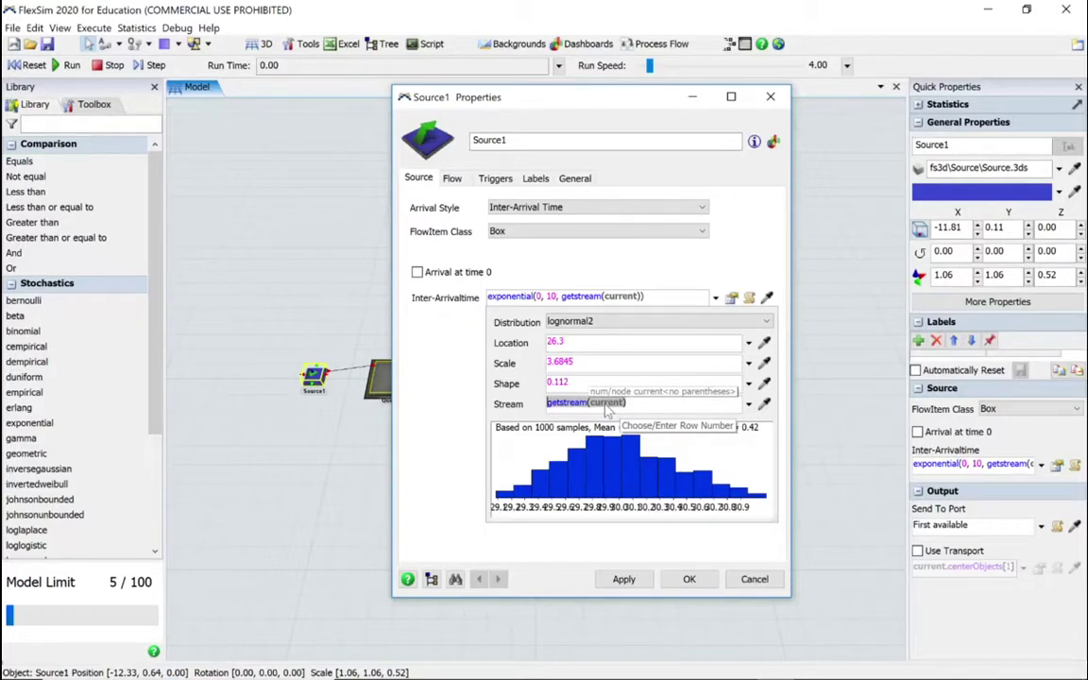
{"action": "type", "text": "2"}
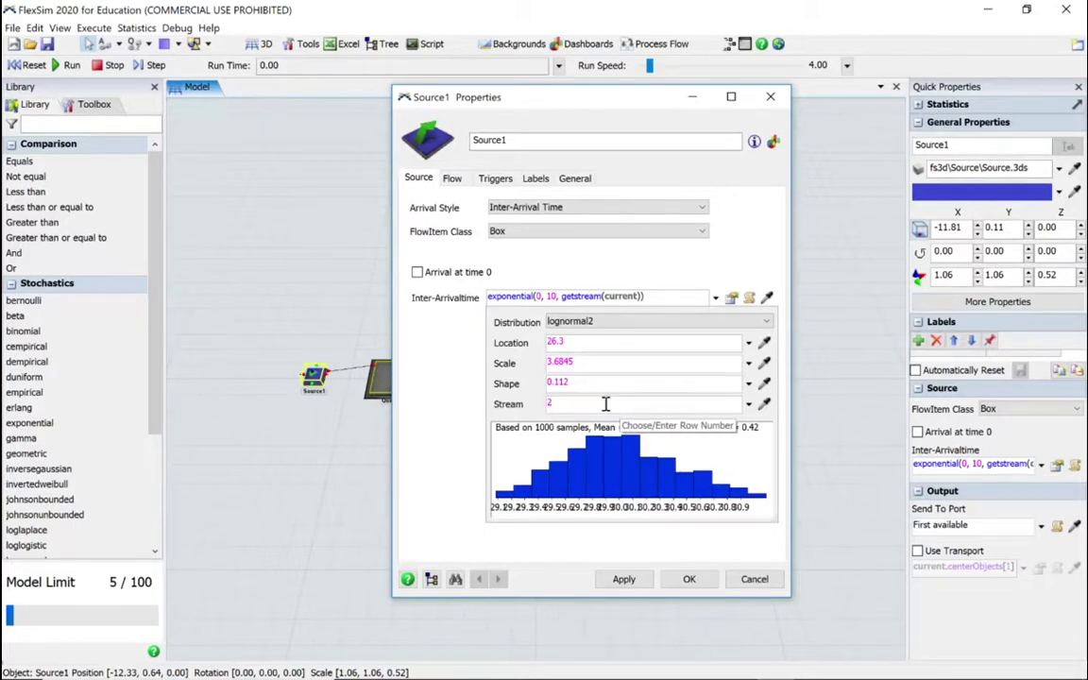
{"action": "left_click", "coordinate": [511, 404]}
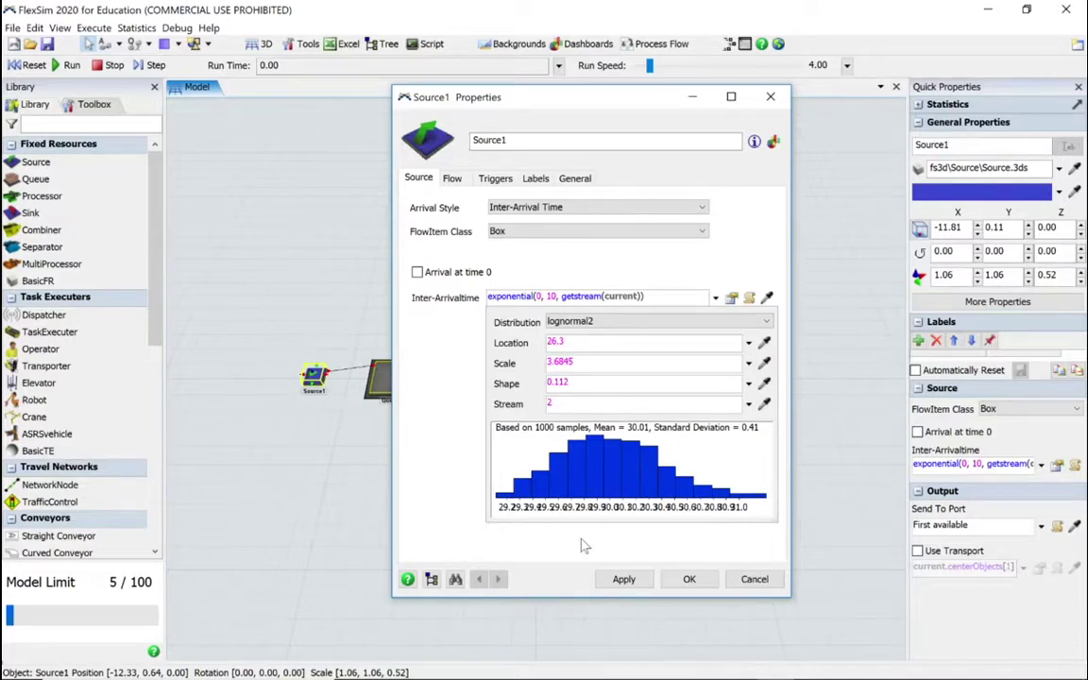
{"action": "left_click", "coordinate": [689, 580]}
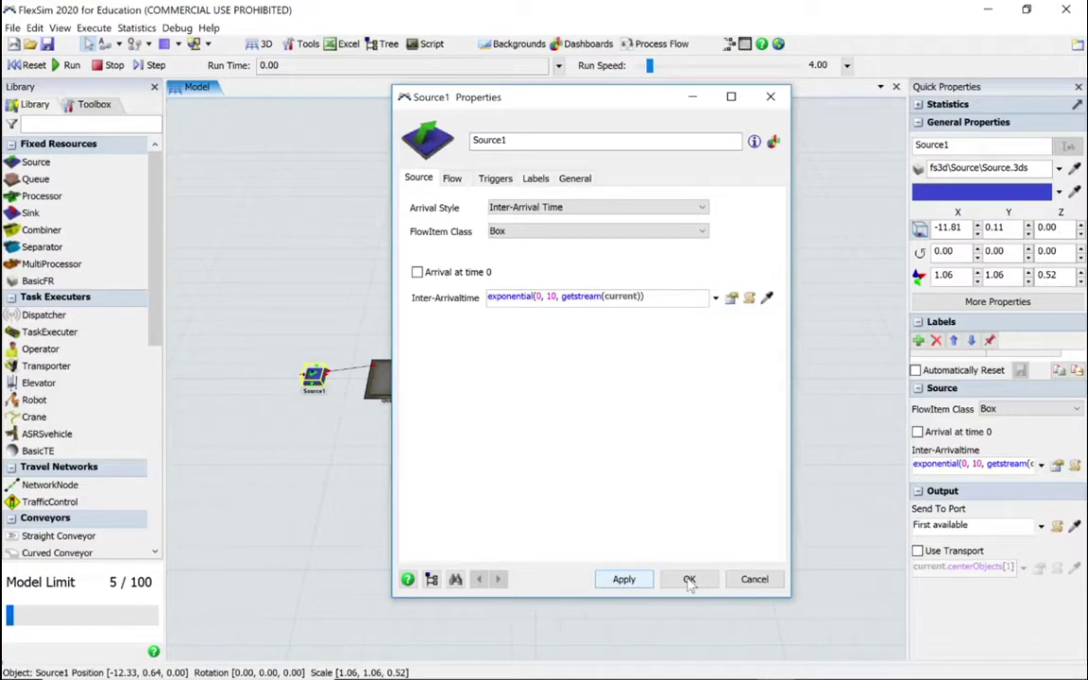
- Save the model as "tutorial Booklet 5" in the FlexSim 2020 Projects folder
{"action": "left_click", "coordinate": [49, 48]}
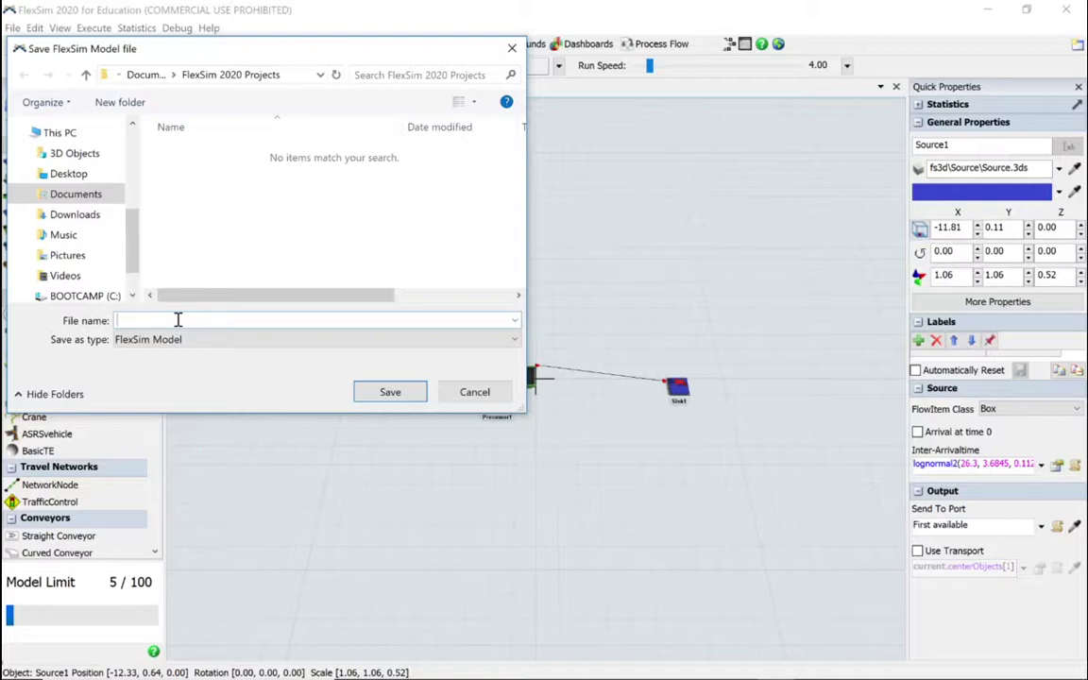
{"action": "type", "text": "tutorial Booklet 5"}
{"action": "left_click", "coordinate": [410, 392]}
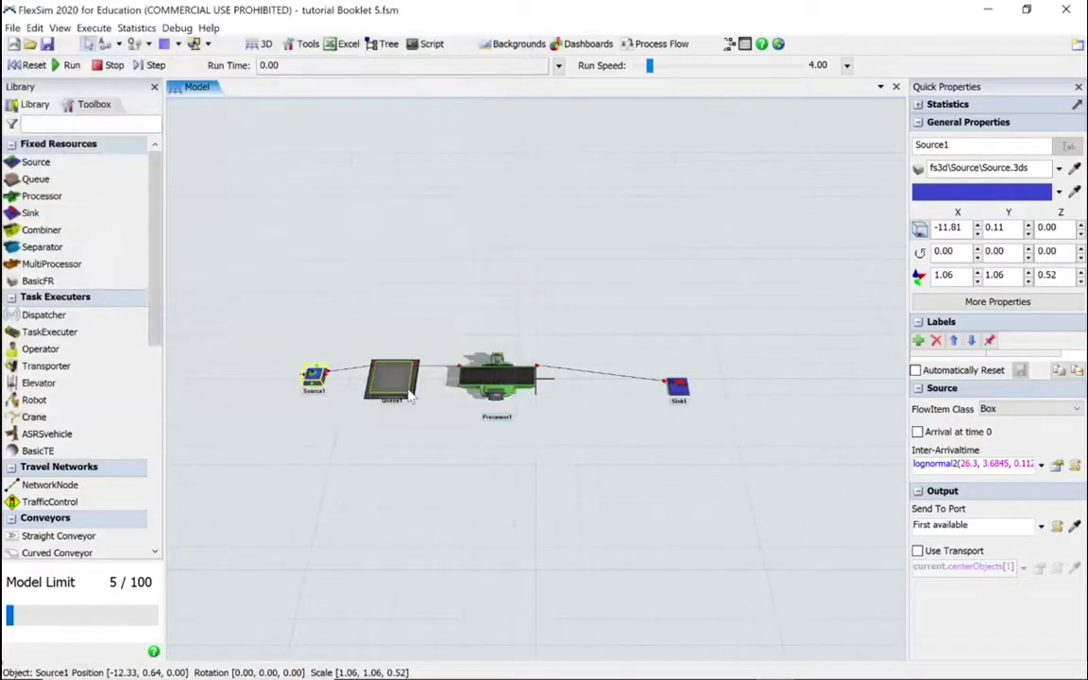
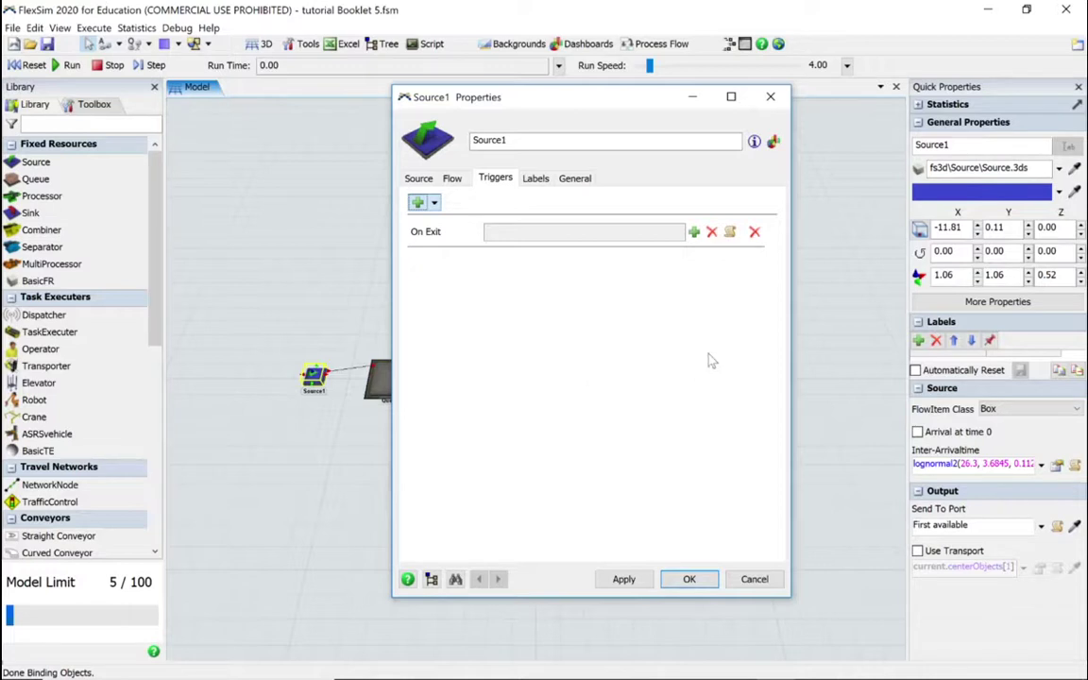
- Add a Set Color By Case action to the source's On Exit trigger, with cases 1 and 2 besides the default
{"action": "left_click", "coordinate": [694, 233]}
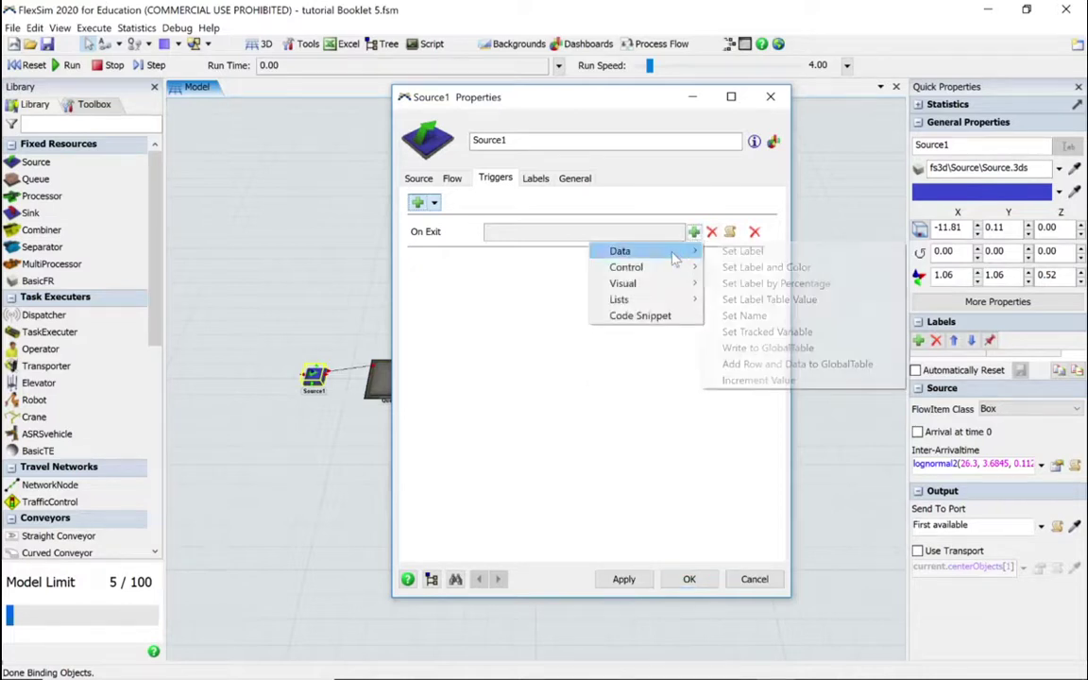
{"action": "mouse_move", "coordinate": [663, 286]}
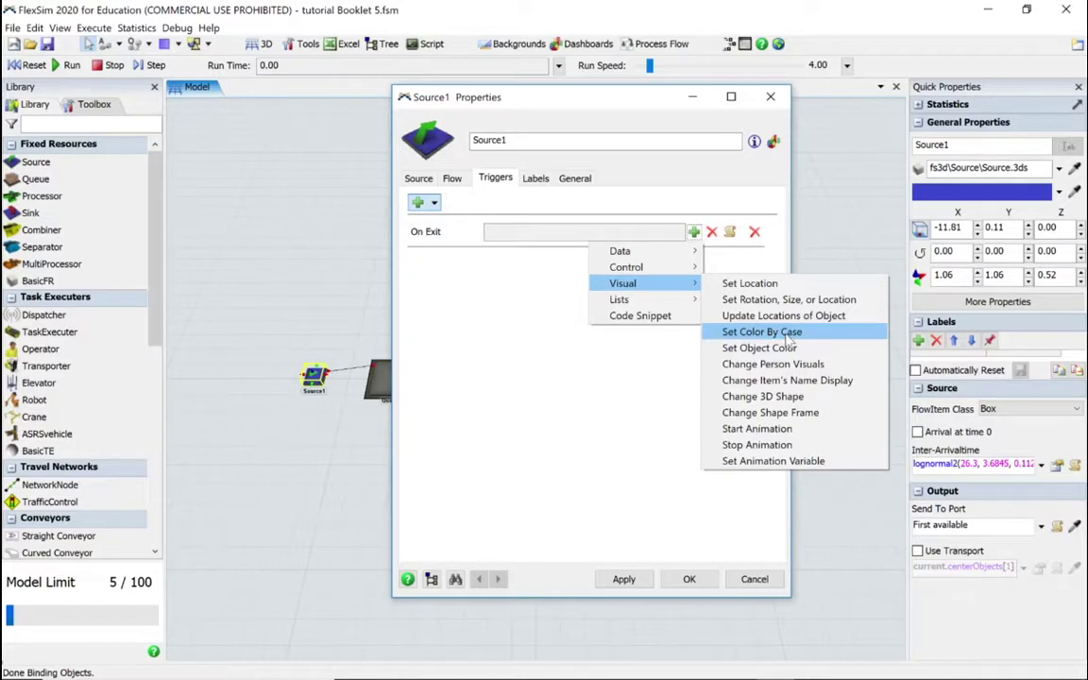
{"action": "left_click", "coordinate": [788, 337]}
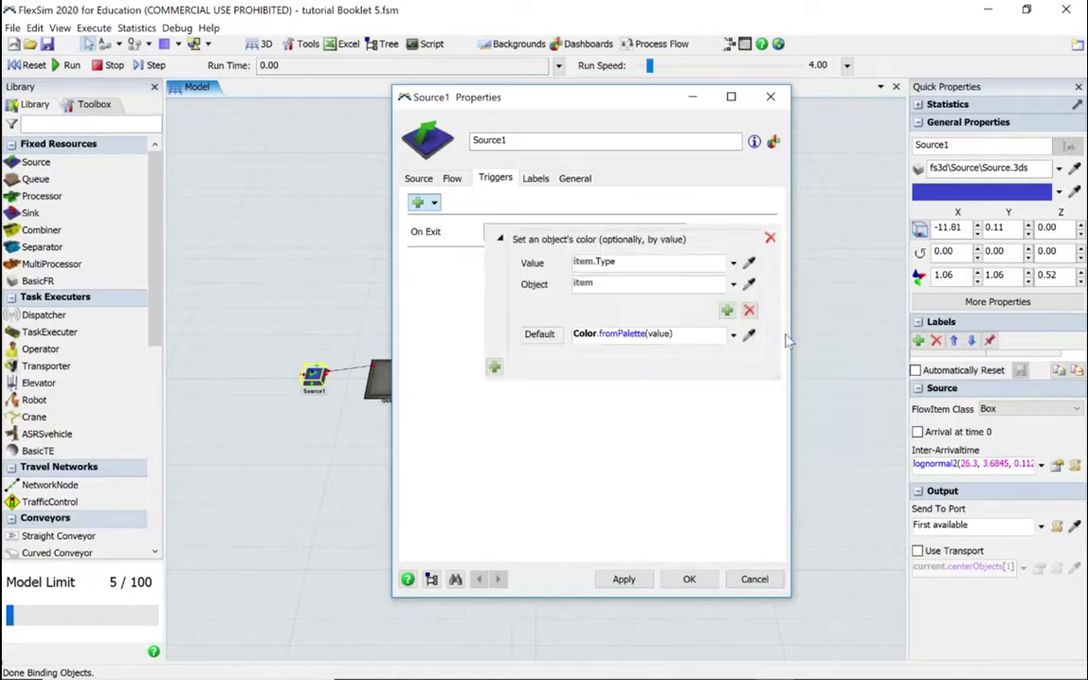
{"action": "left_click", "coordinate": [727, 312]}
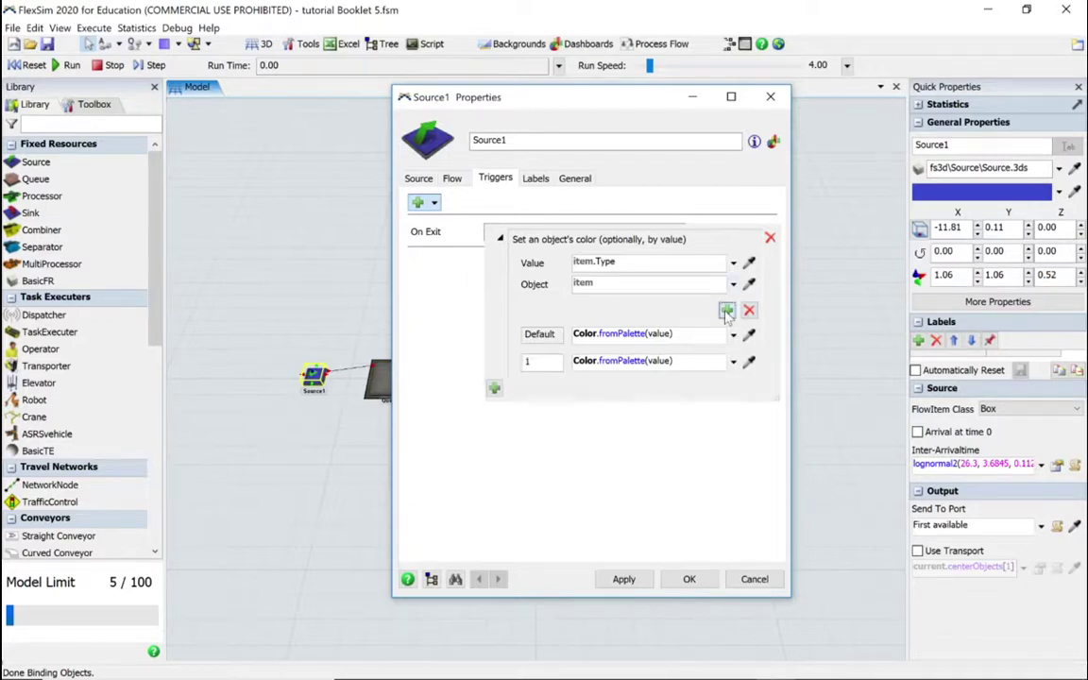
{"action": "left_click", "coordinate": [728, 311]}
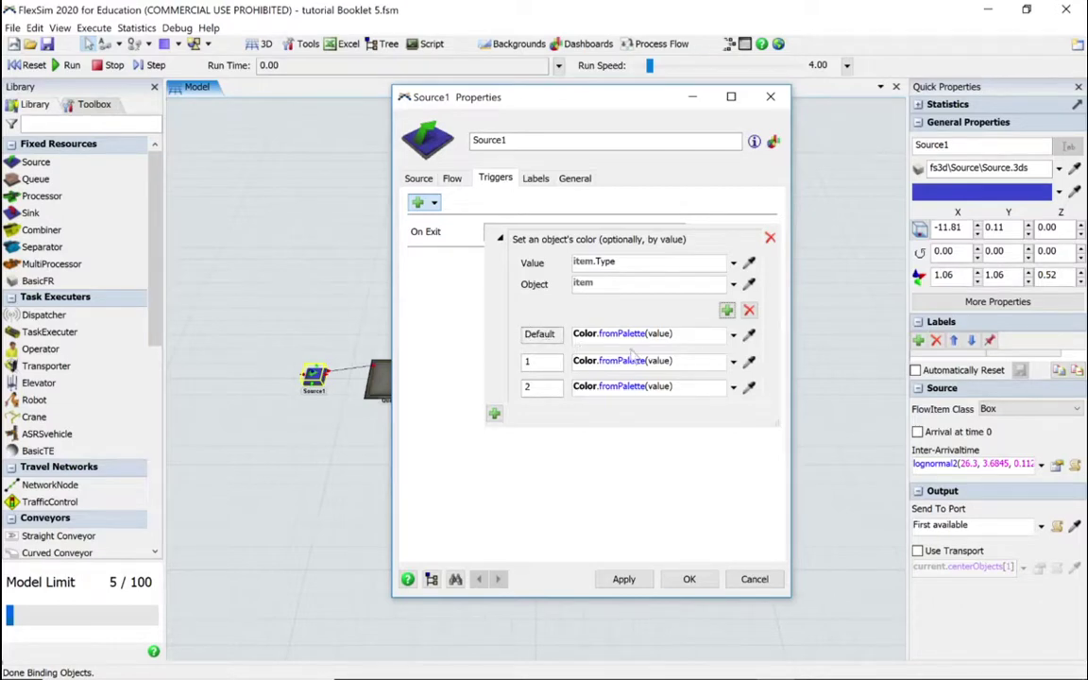
- Set the On Exit colours to blue for the default, red for case 1 and yellow for case 2, and apply them
{"action": "left_click", "coordinate": [733, 335]}
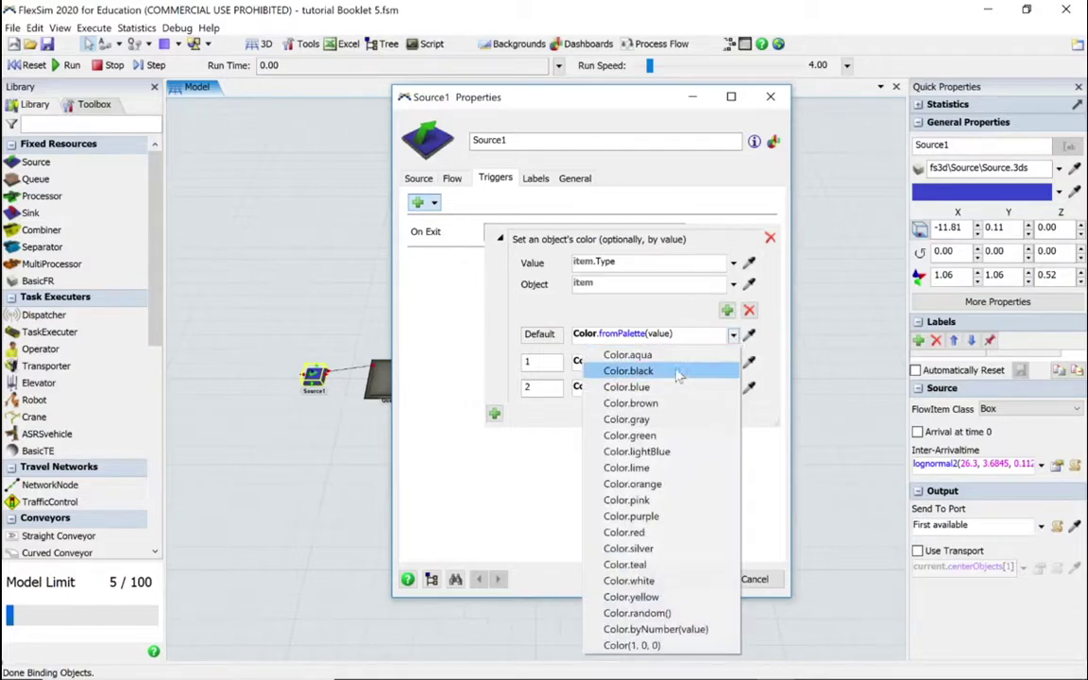
{"action": "left_click", "coordinate": [665, 385]}
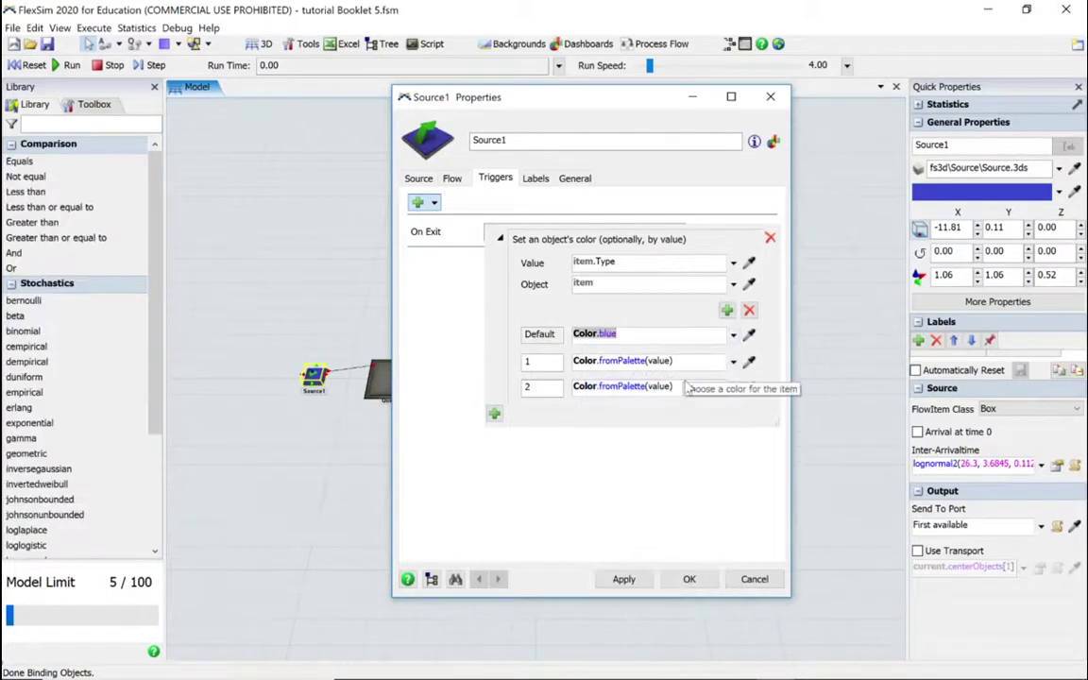
{"action": "left_click", "coordinate": [734, 363]}
{"action": "left_click", "coordinate": [734, 363]}
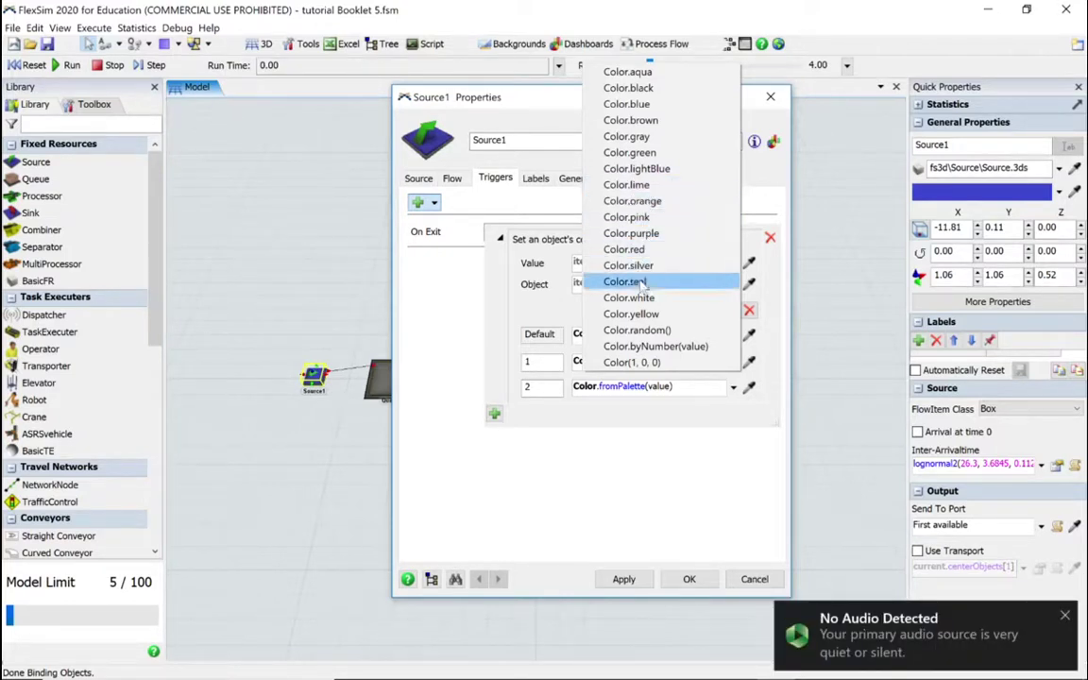
{"action": "left_click", "coordinate": [625, 249]}
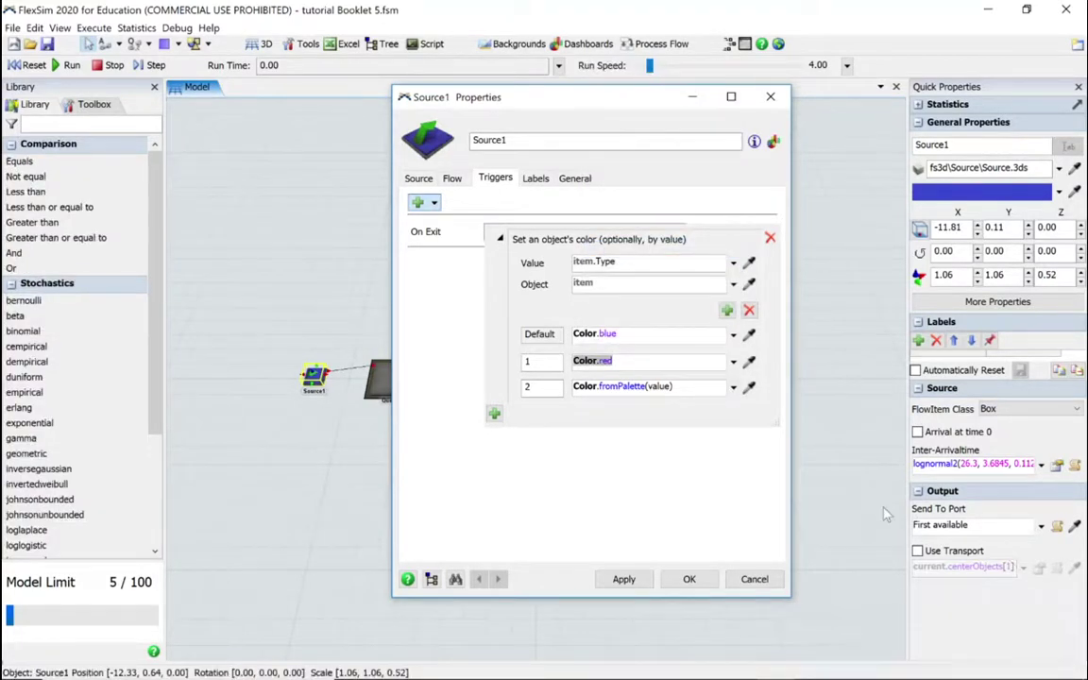
{"action": "left_click", "coordinate": [733, 389]}
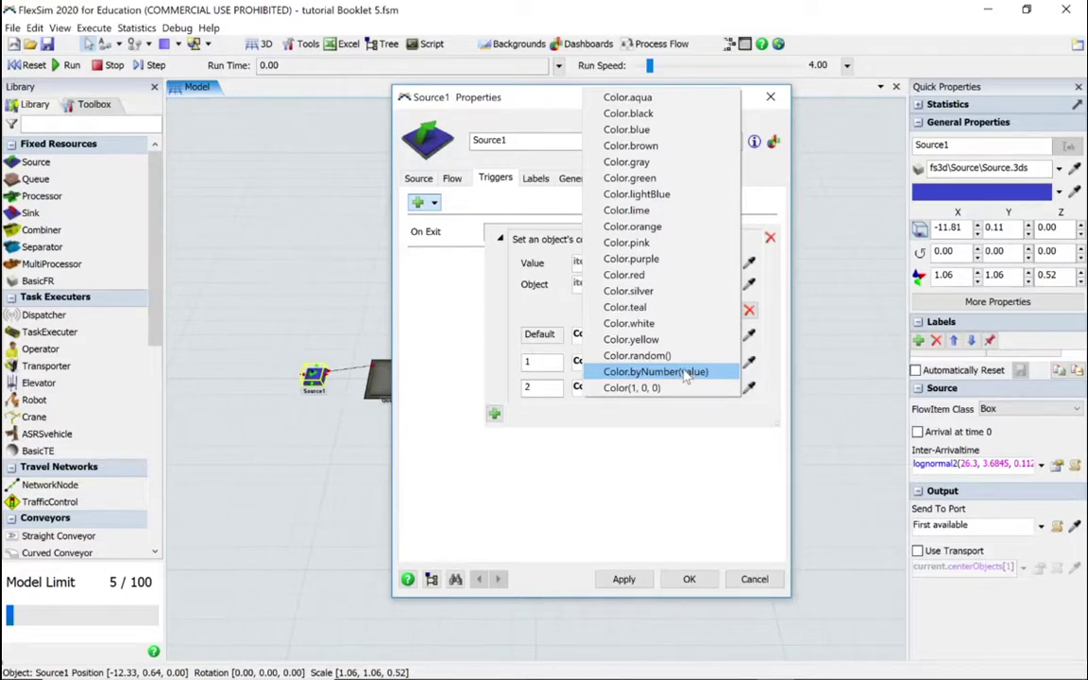
{"action": "left_click", "coordinate": [631, 339]}
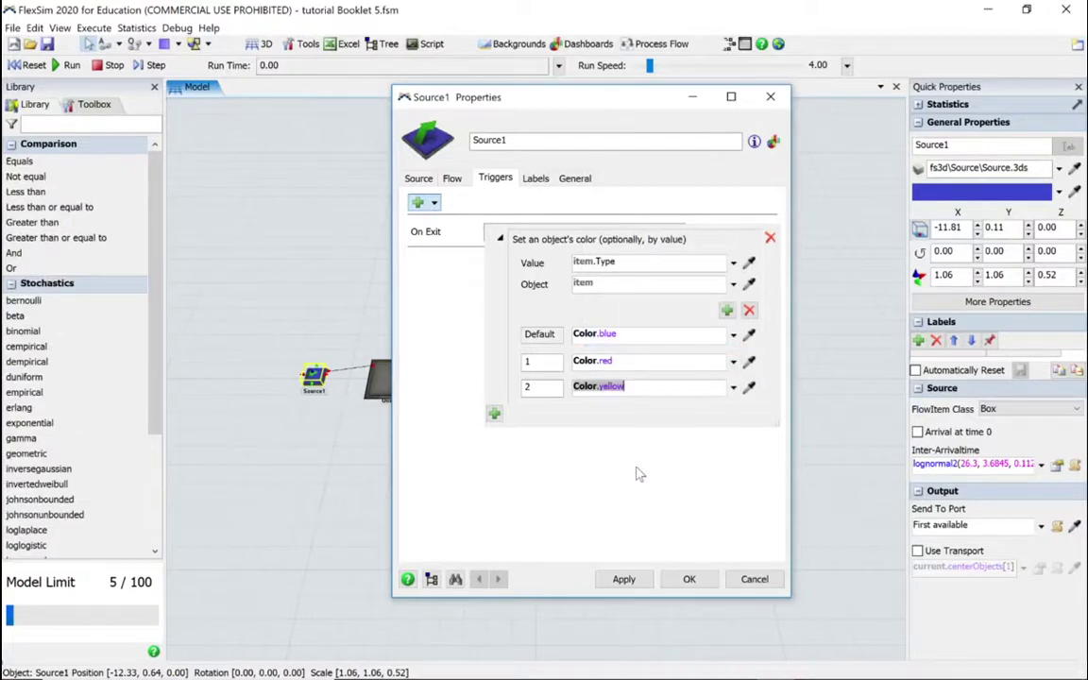
{"action": "left_click", "coordinate": [623, 578]}
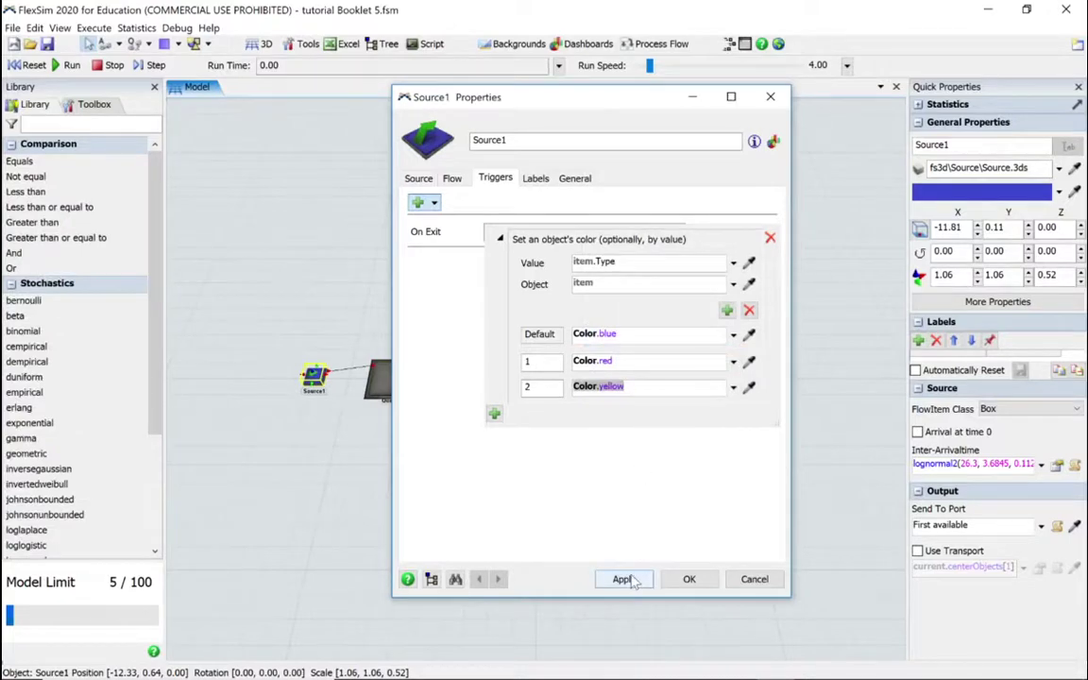
{"action": "left_click", "coordinate": [575, 485]}
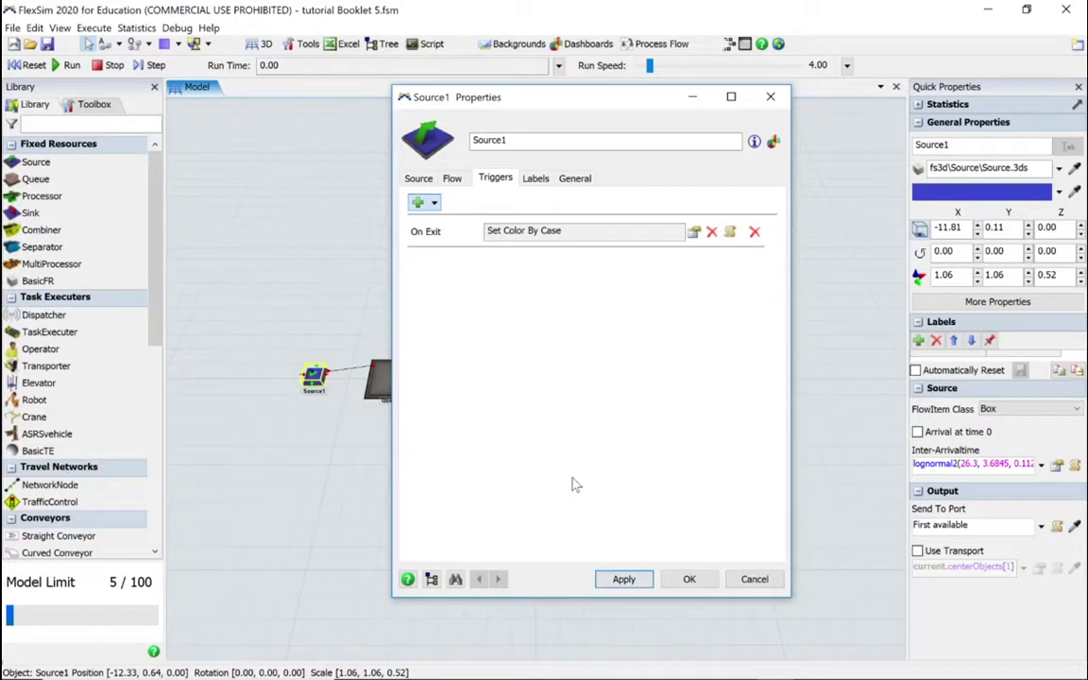
- Change the source's arrival style to a repeating Arrival Schedule with 3 arrivals
{"action": "left_click", "coordinate": [415, 178]}
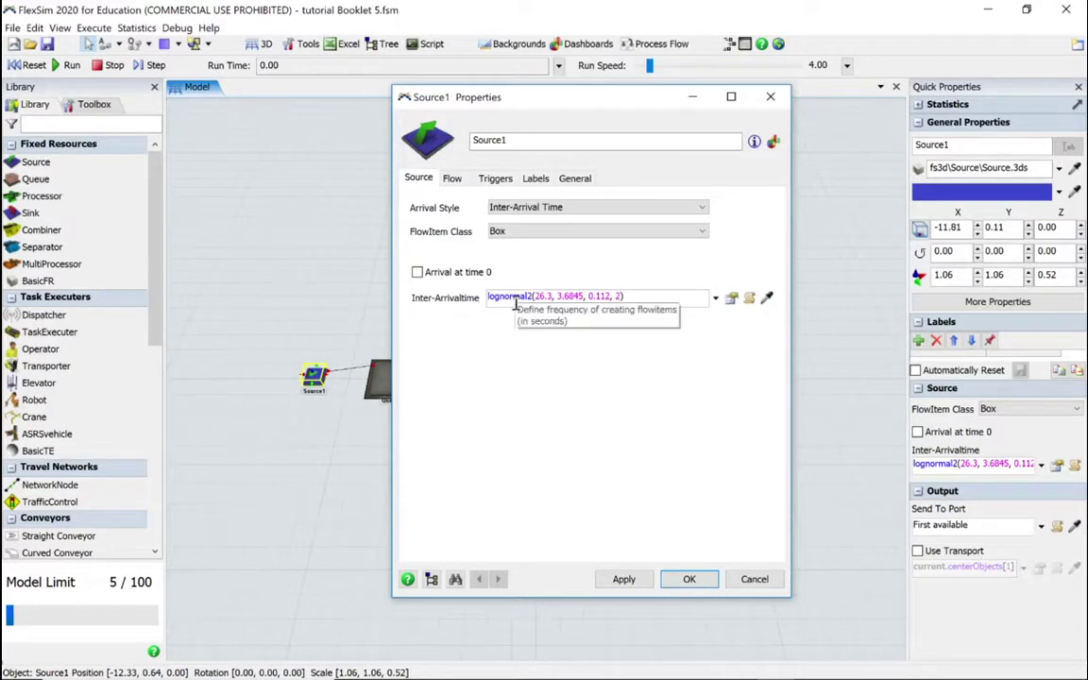
{"action": "left_click", "coordinate": [553, 208]}
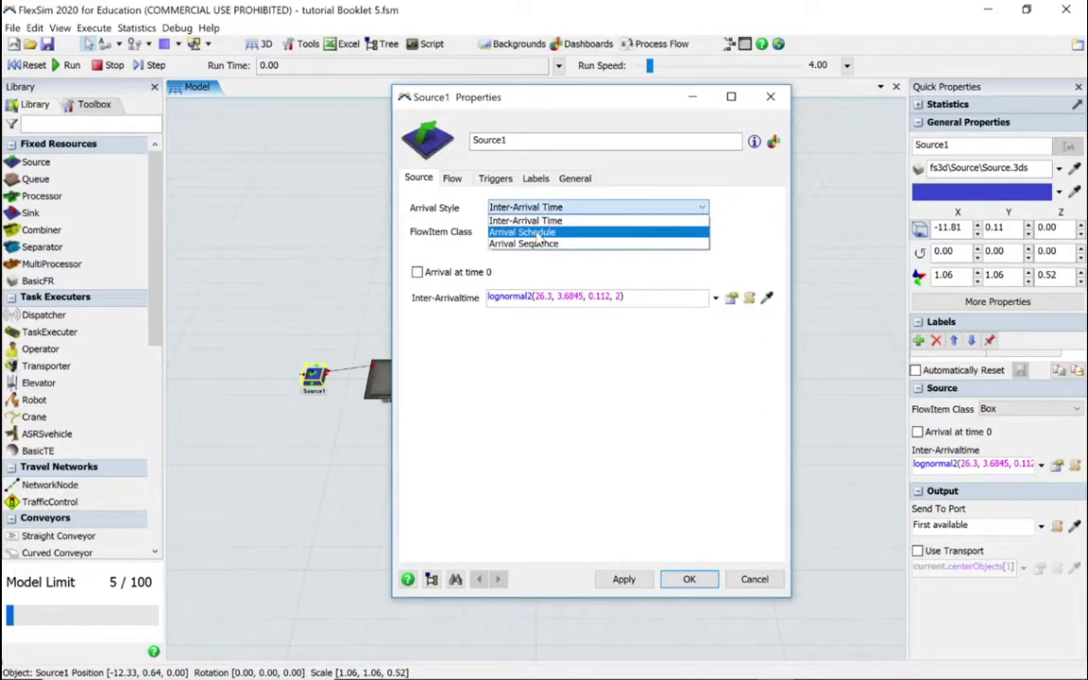
{"action": "left_click", "coordinate": [537, 233]}
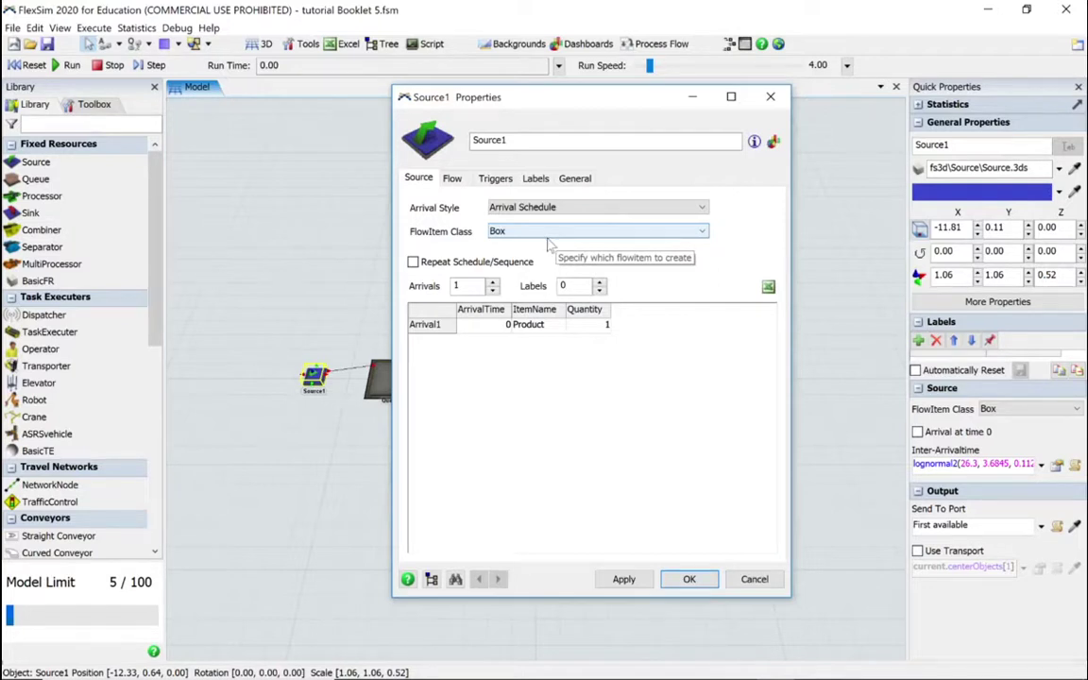
{"action": "left_click", "coordinate": [413, 263]}
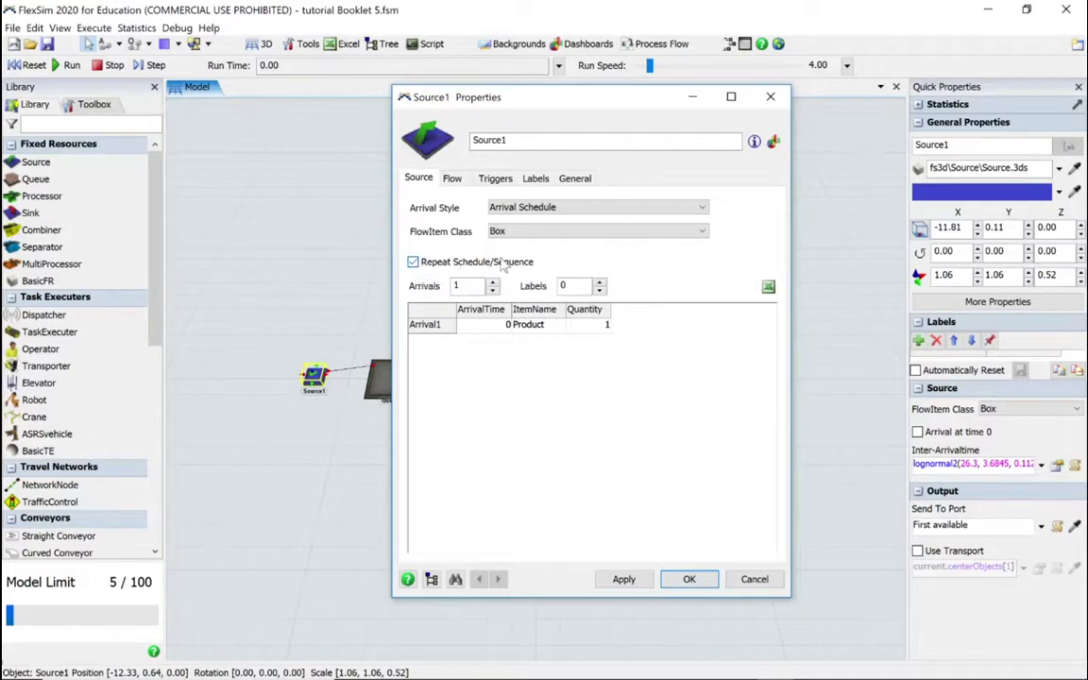
{"action": "left_click", "coordinate": [493, 282]}
{"action": "left_click", "coordinate": [493, 282]}
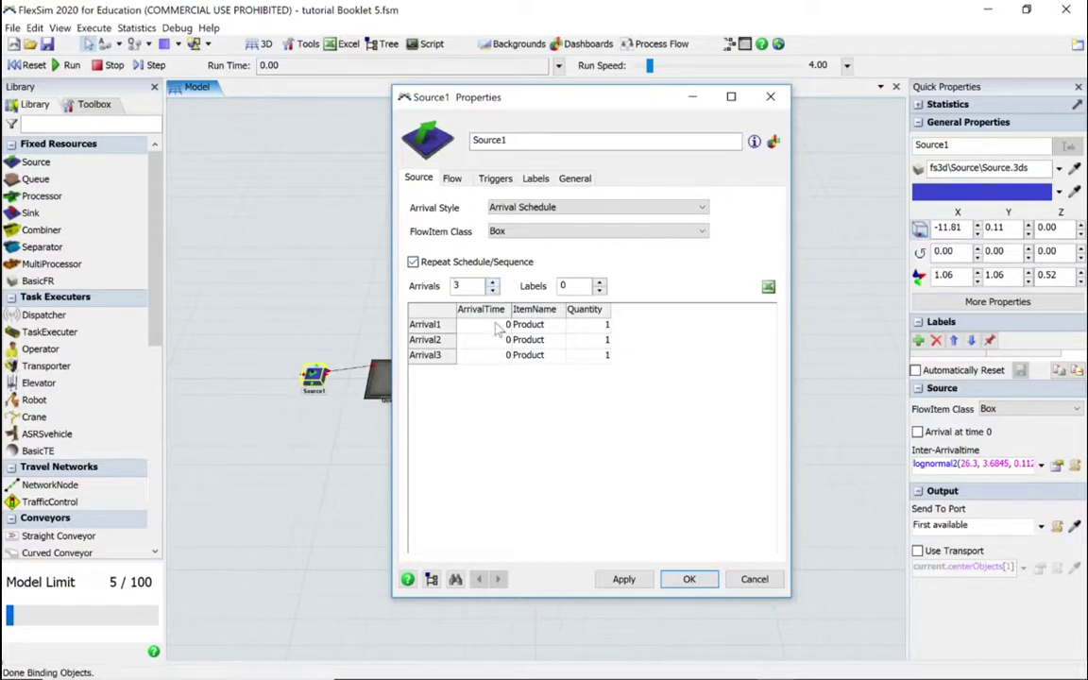
- Set the arrival times of Arrival1, Arrival2 and Arrival3 to 1, 2 and 3
{"action": "left_click", "coordinate": [488, 326]}
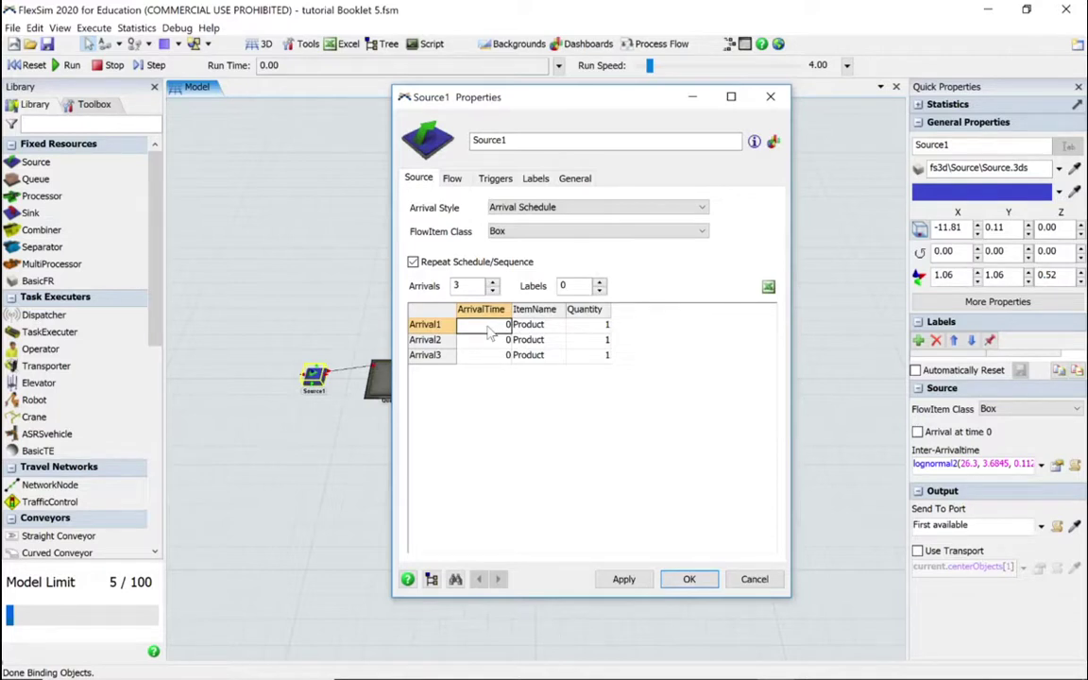
{"action": "type", "text": "1"}
{"action": "key", "text": "Return"}
{"action": "type", "text": "2"}
{"action": "key", "text": "Return"}
{"action": "type", "text": "3"}
{"action": "key", "text": "Up"}
{"action": "key", "text": "Up"}
{"action": "key", "text": "Right"}
{"action": "key", "text": "Right"}
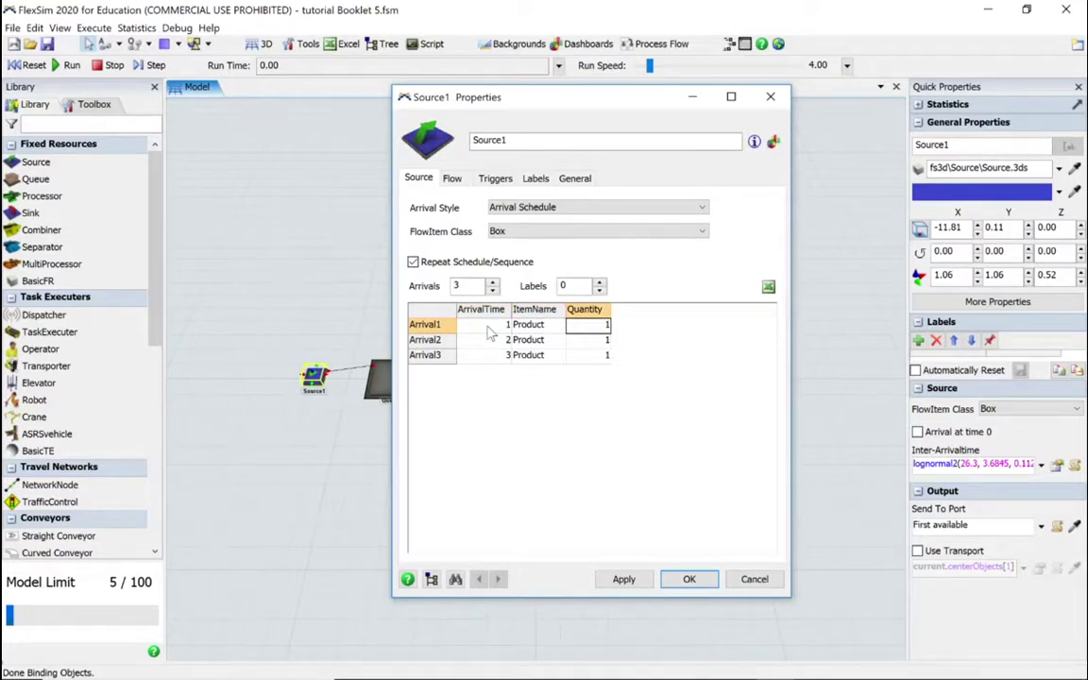
- Add one label column to the arrival schedule and name it Type
{"action": "left_click", "coordinate": [599, 282]}
{"action": "double_click", "coordinate": [635, 310]}
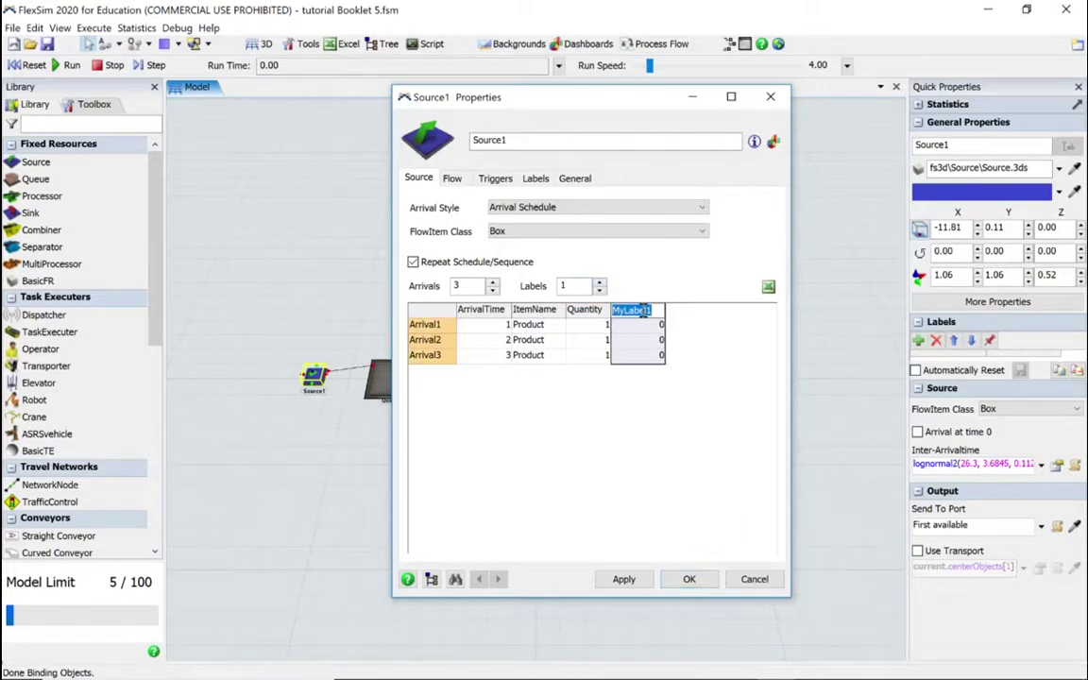
{"action": "type", "text": "Type"}
{"action": "key", "text": "Return"}
- Set the Type values of Arrival1, Arrival2 and Arrival3 to 1, 2 and 3
{"action": "left_click", "coordinate": [642, 325]}
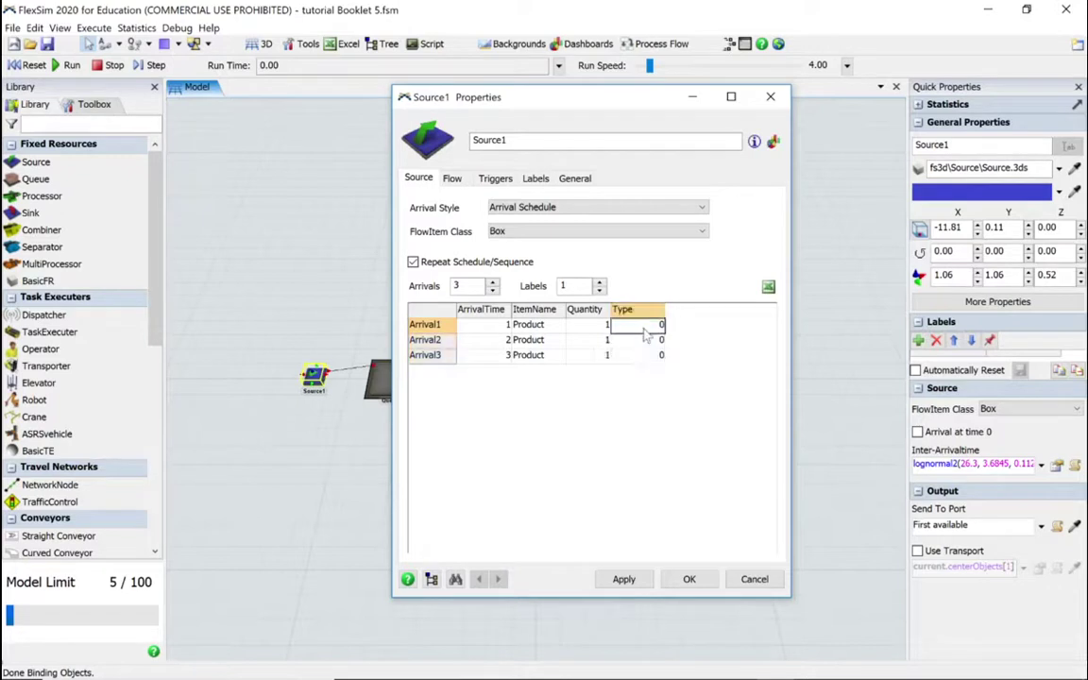
{"action": "type", "text": "1"}
{"action": "key", "text": "Return"}
{"action": "type", "text": "2"}
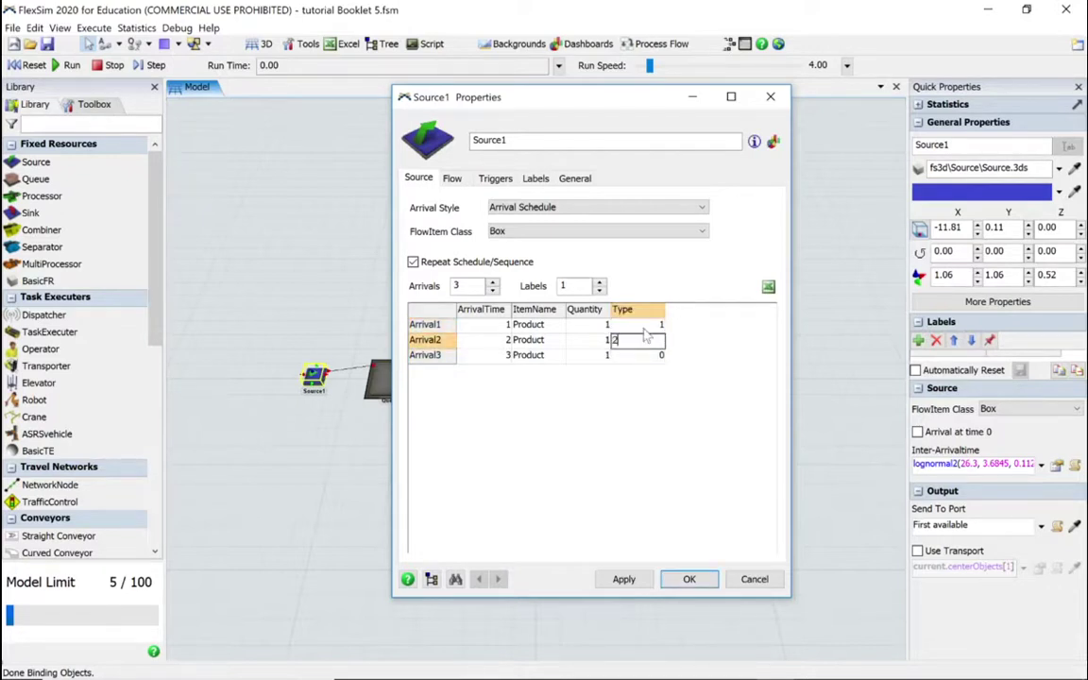
{"action": "key", "text": "Return"}
{"action": "type", "text": "3"}
{"action": "key", "text": "Return"}
- Set the quantity of Arrival2 to 2 and of Arrival3 to 3
{"action": "key", "text": "Up"}
{"action": "key", "text": "Up"}
{"action": "key", "text": "Left"}
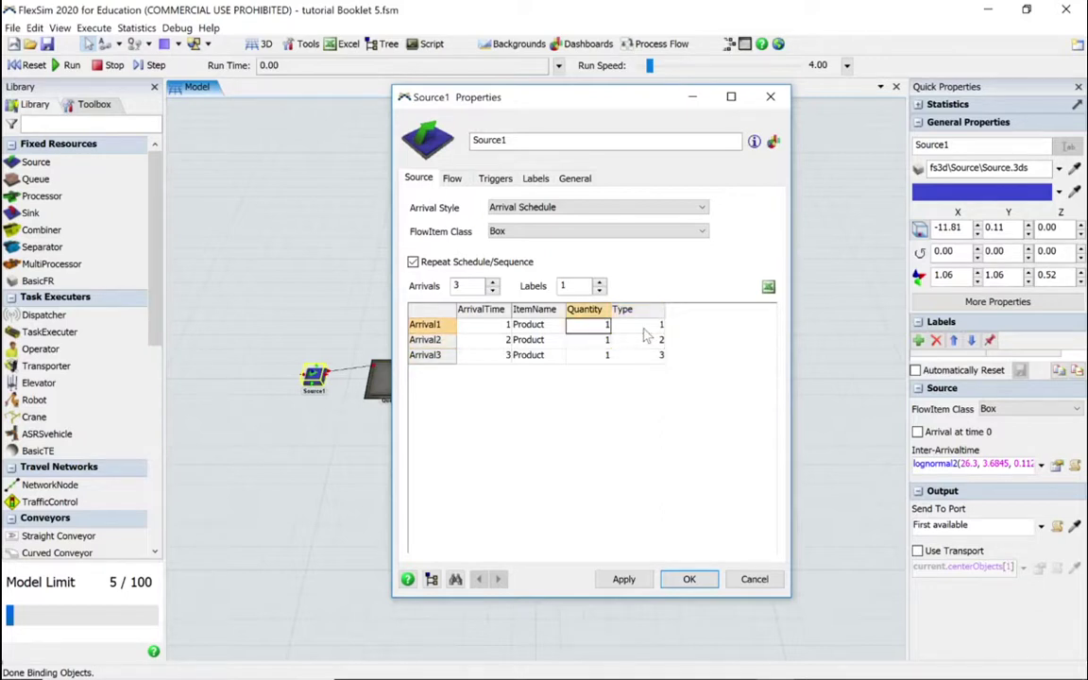
{"action": "key", "text": "Down"}
{"action": "type", "text": "2"}
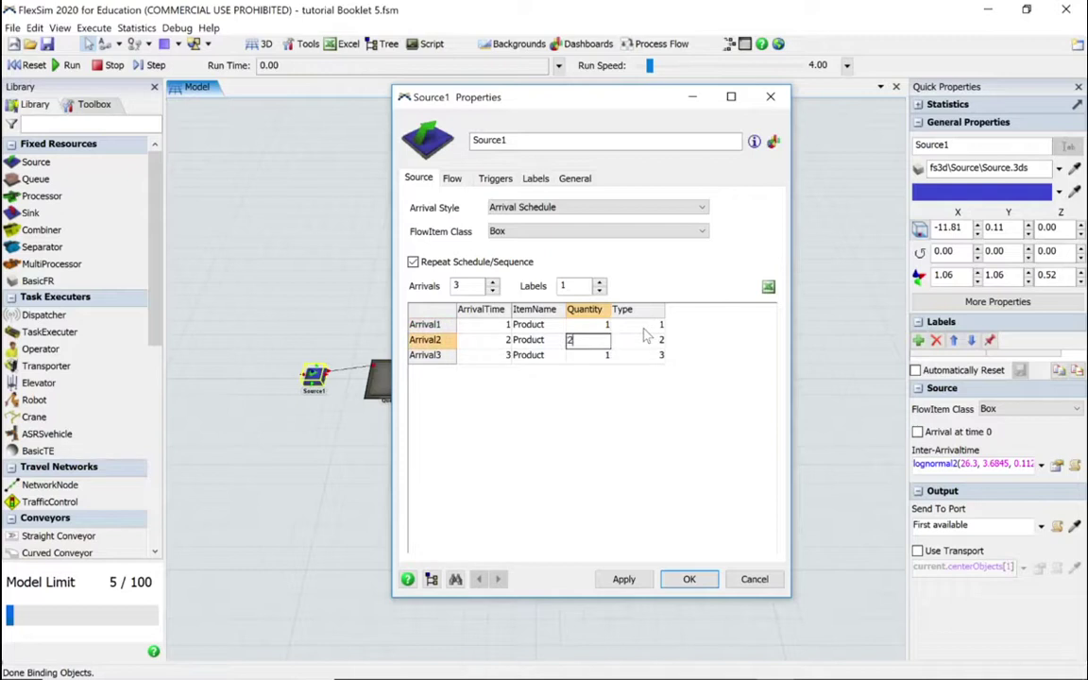
{"action": "key", "text": "Return"}
{"action": "type", "text": "3"}
{"action": "key", "text": "Return"}
{"action": "key", "text": "Up"}
{"action": "key", "text": "Up"}
{"action": "key", "text": "Left"}
{"action": "key", "text": "Left"}
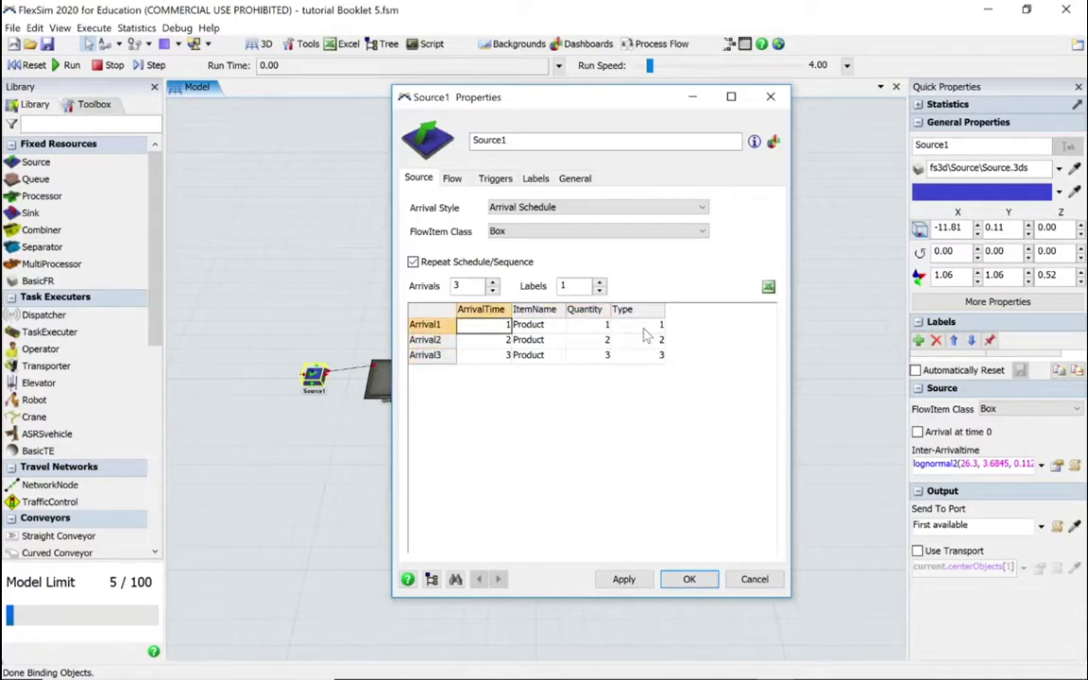
- Add a fourth arrival with time 90, quantity 0 and Type 1, and accept the source's properties
{"action": "key", "text": "Down"}
{"action": "key", "text": "Down"}
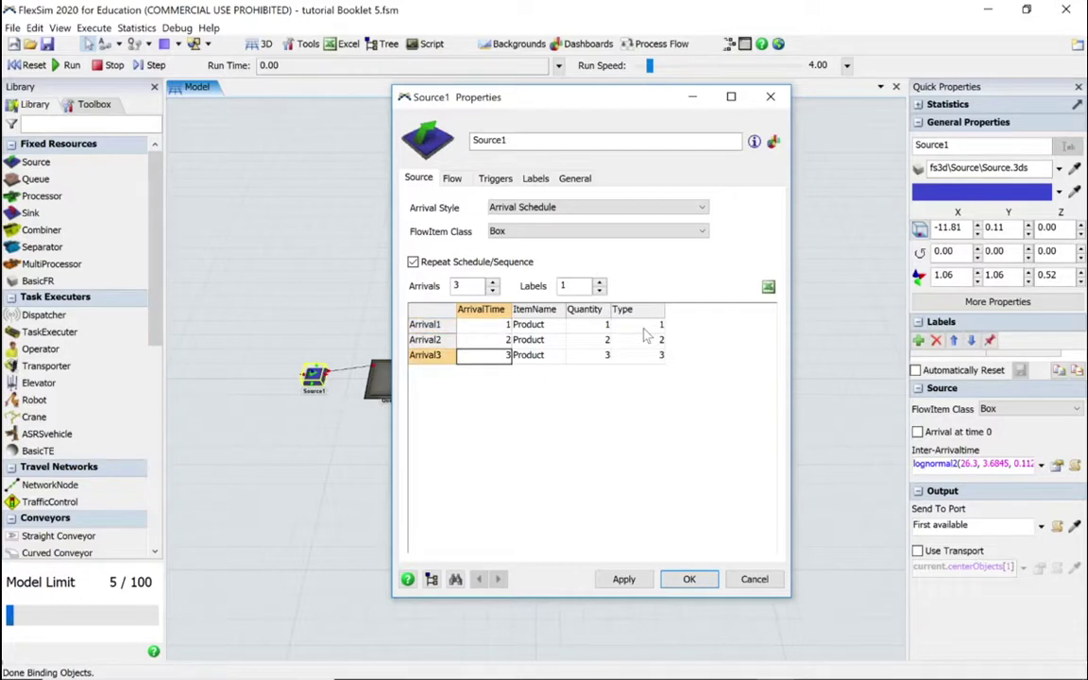
{"action": "left_click", "coordinate": [493, 282]}
{"action": "left_click", "coordinate": [495, 371]}
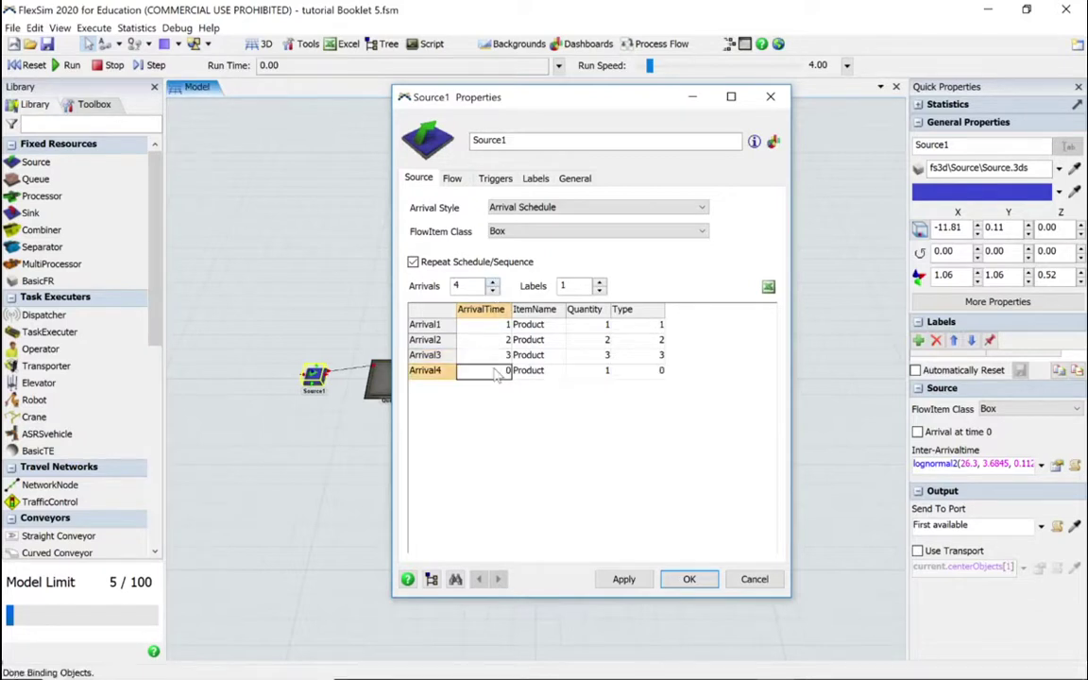
{"action": "type", "text": "90"}
{"action": "key", "text": "Tab"}
{"action": "key", "text": "Tab"}
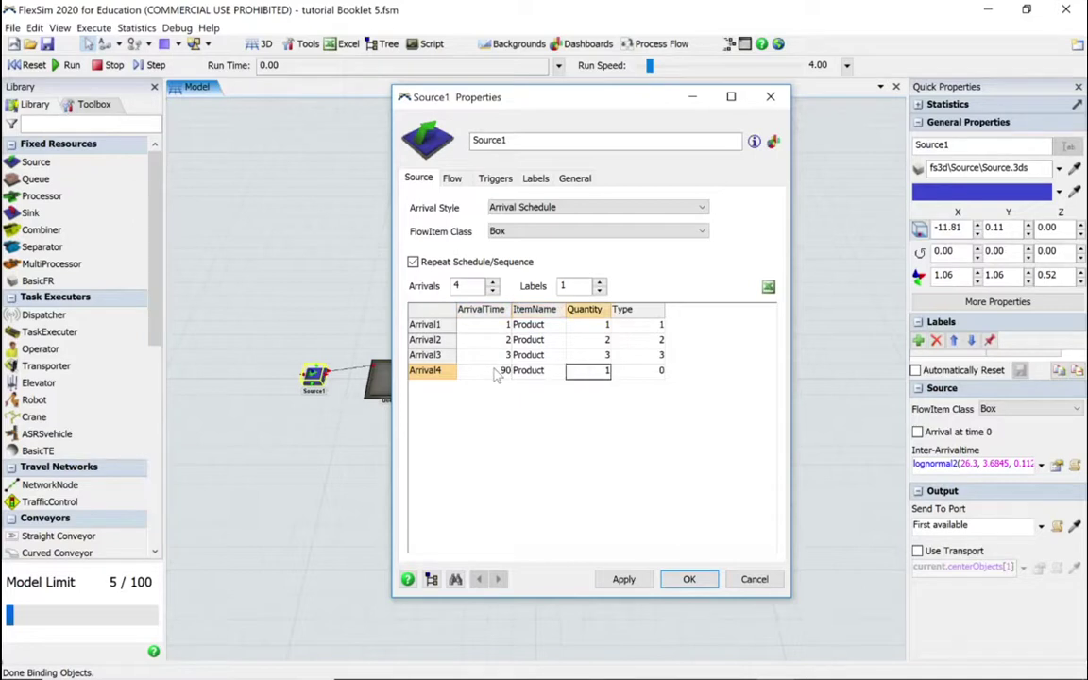
{"action": "type", "text": "0"}
{"action": "key", "text": "Tab"}
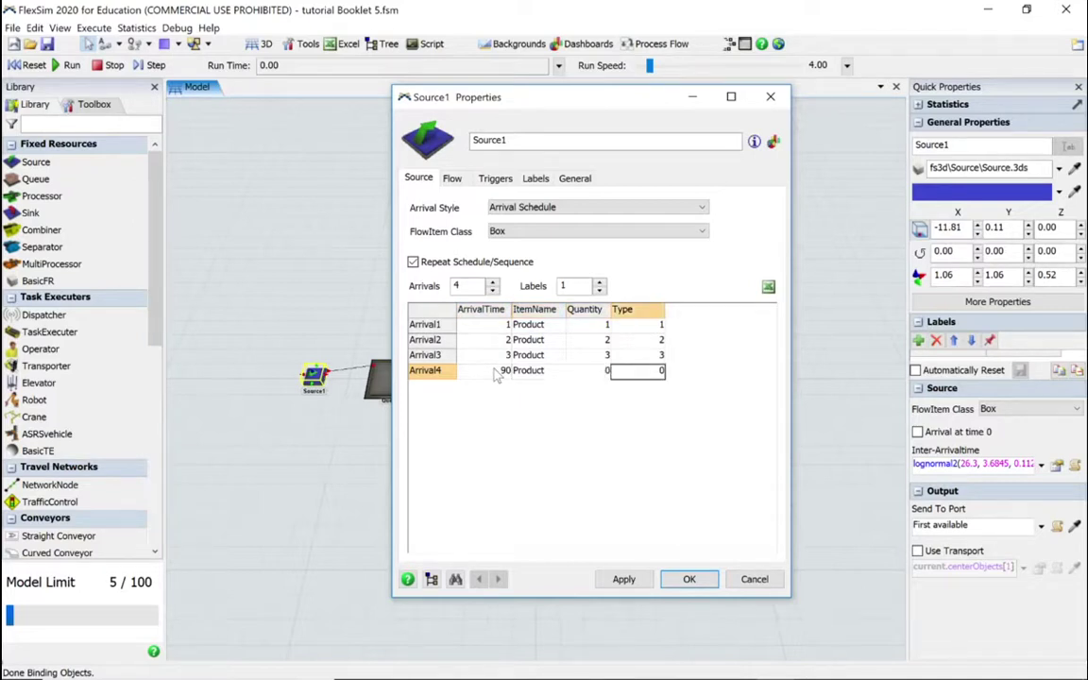
{"action": "type", "text": "1"}
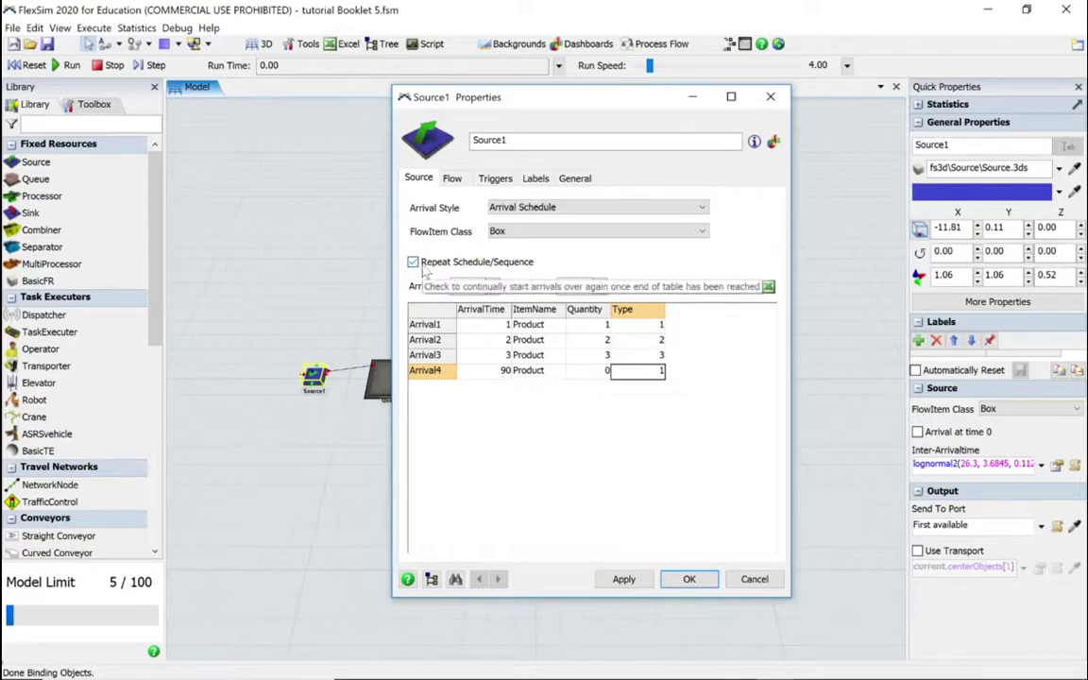
{"action": "left_click", "coordinate": [622, 579]}
{"action": "left_click", "coordinate": [688, 580]}
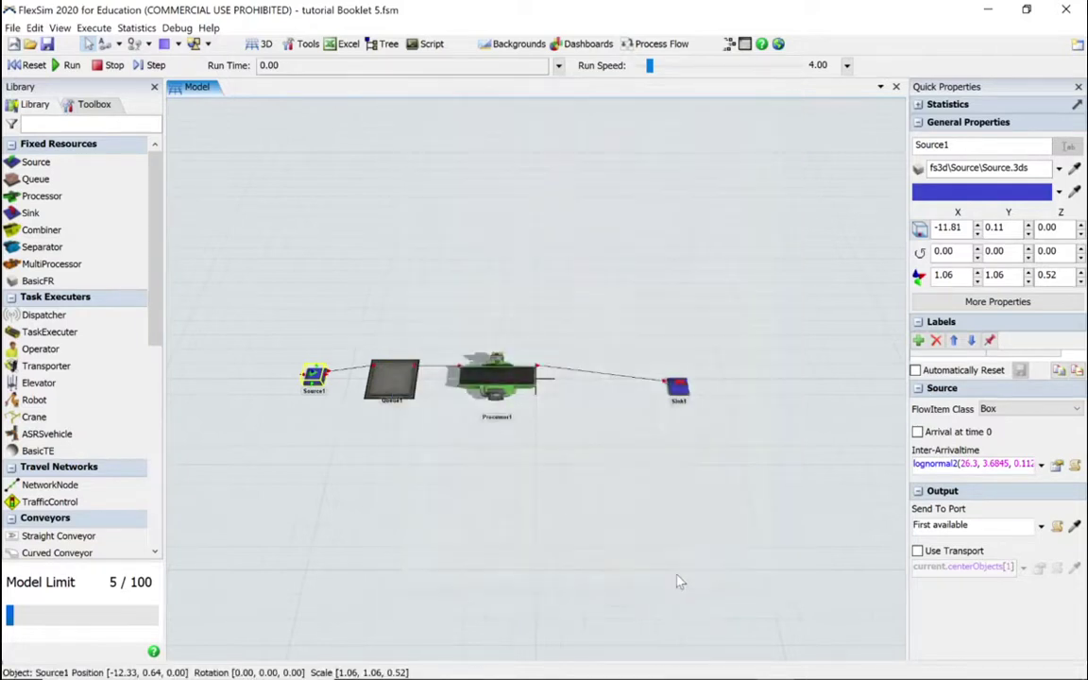
- Run the simulation to check the scheduled arrivals and their colours, and reset the model
{"action": "left_click", "coordinate": [473, 451]}
{"action": "scroll", "coordinate": [517, 485], "scroll_direction": "up", "scroll_amount": 2}
{"action": "scroll", "coordinate": [477, 481], "scroll_direction": "up", "scroll_amount": 2}
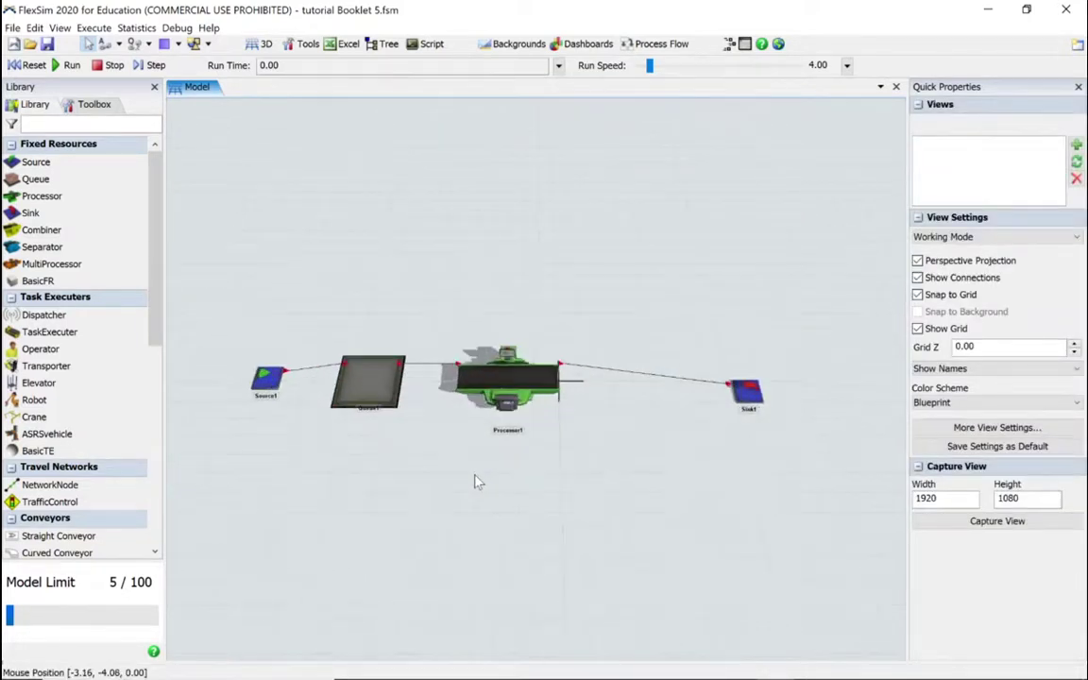
{"action": "scroll", "coordinate": [408, 429], "scroll_direction": "up", "scroll_amount": 1}
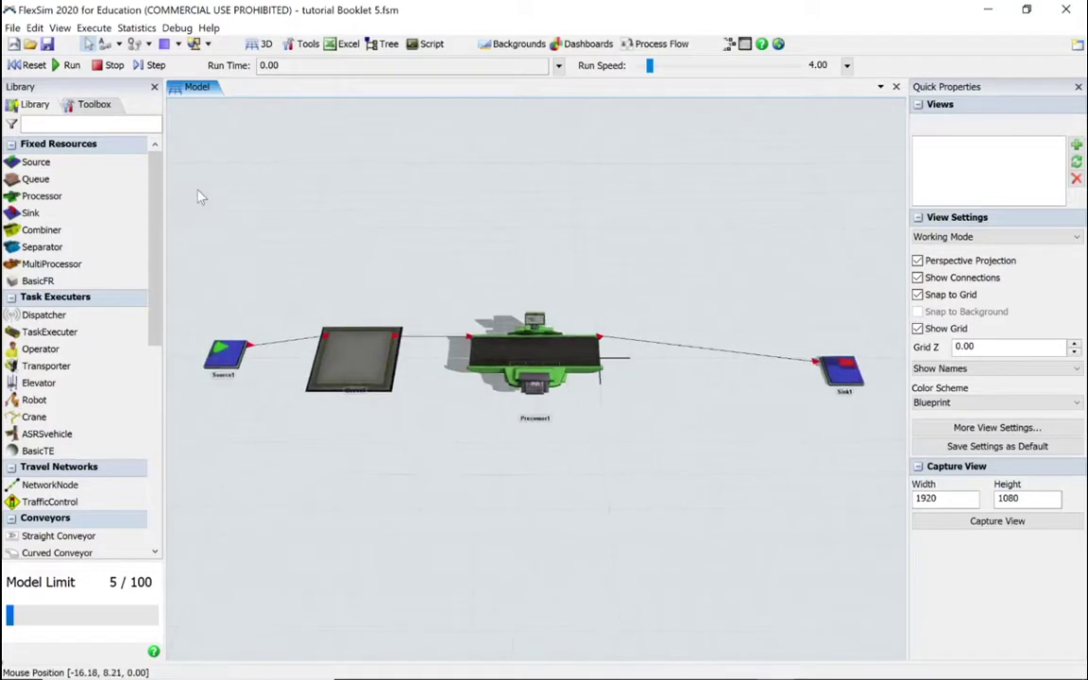
{"action": "left_click", "coordinate": [68, 66]}
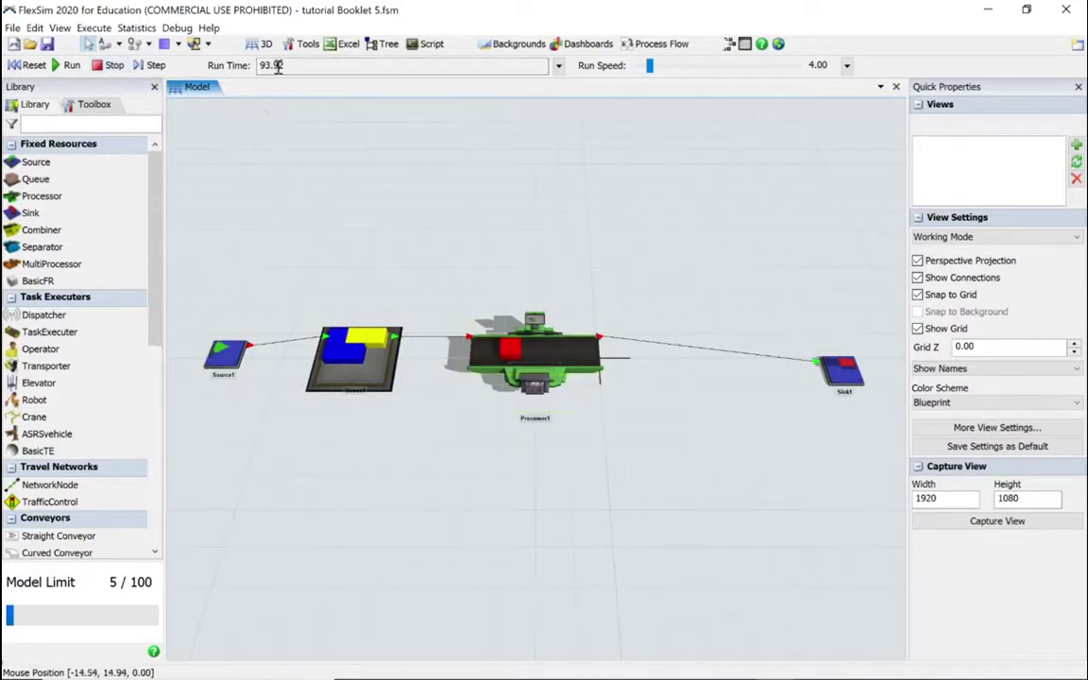
{"action": "left_click", "coordinate": [69, 65]}
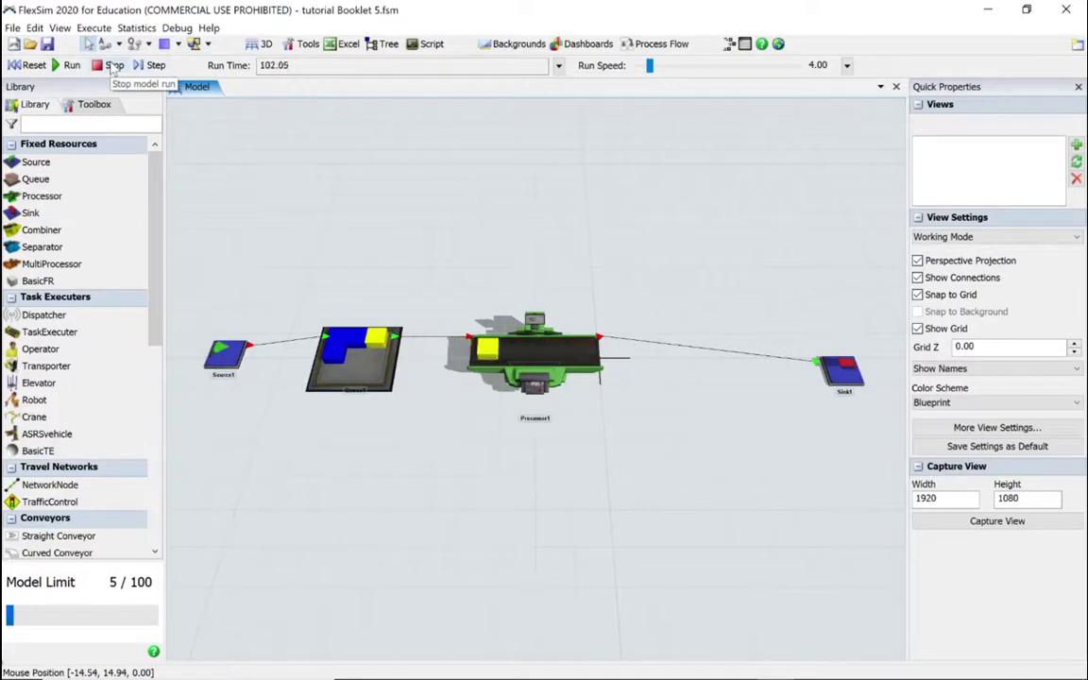
{"action": "left_click", "coordinate": [29, 66]}
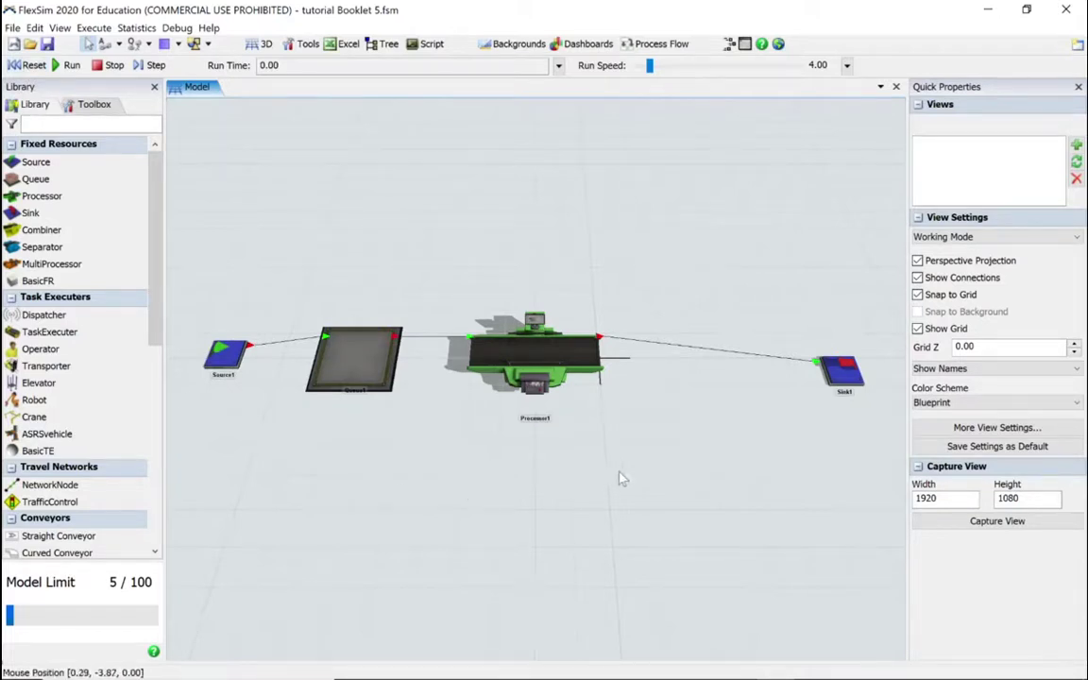
- Delete the sink after the processor from the model
{"action": "left_click_drag", "start_coordinate": [614, 471], "coordinate": [538, 464]}
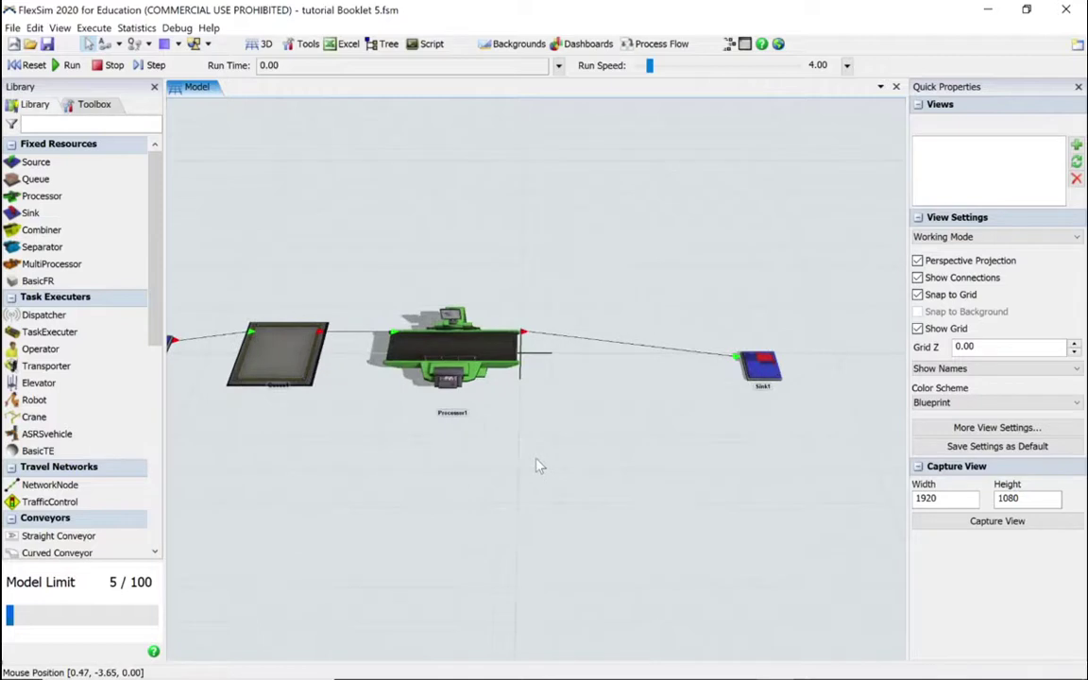
{"action": "scroll", "coordinate": [538, 464], "scroll_direction": "down", "scroll_amount": 3}
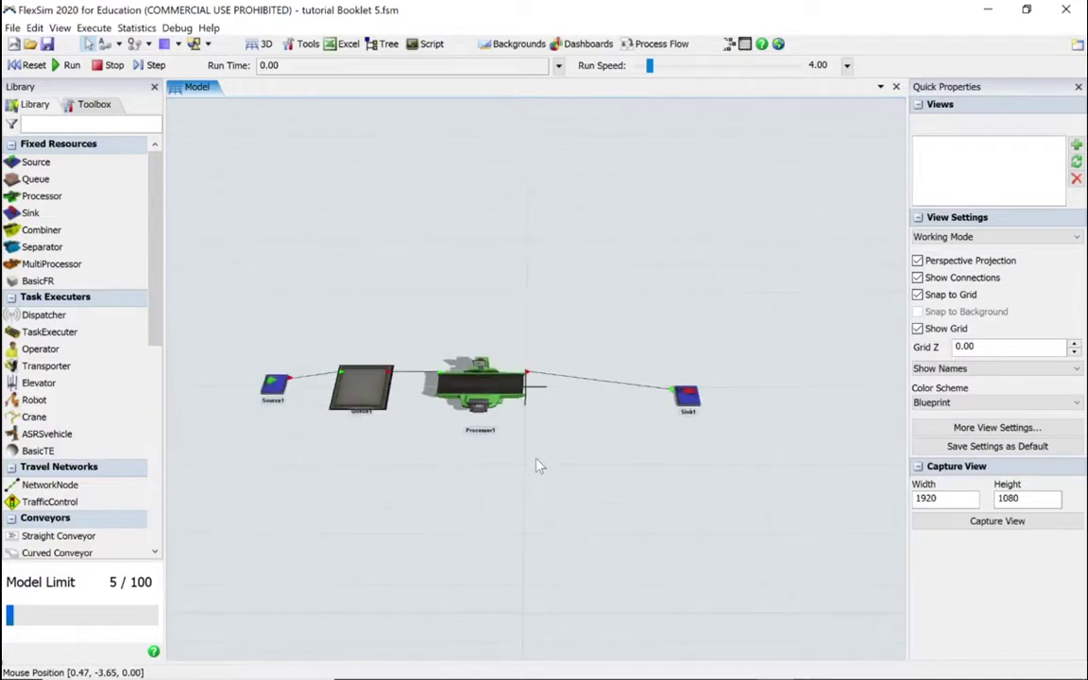
{"action": "left_click", "coordinate": [687, 396]}
{"action": "key", "text": "Delete"}
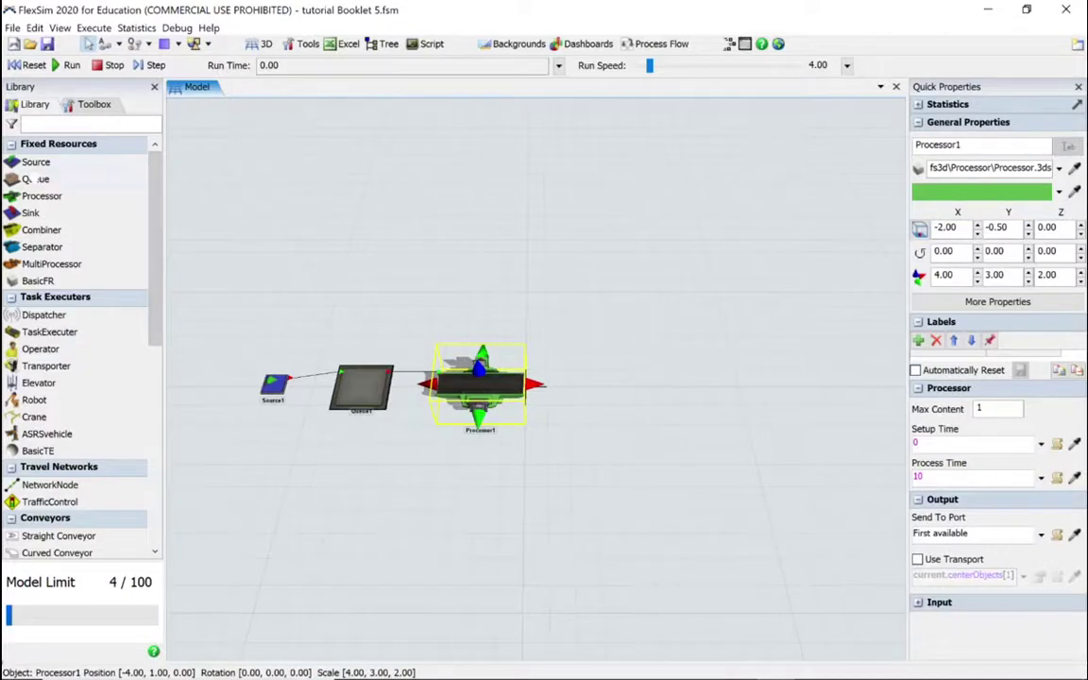
- Add two queues beyond the processor, one above the other, and connect the processor's output first to the upper queue and second to the lower
{"action": "left_click", "coordinate": [36, 178]}
{"action": "left_click", "coordinate": [656, 314]}
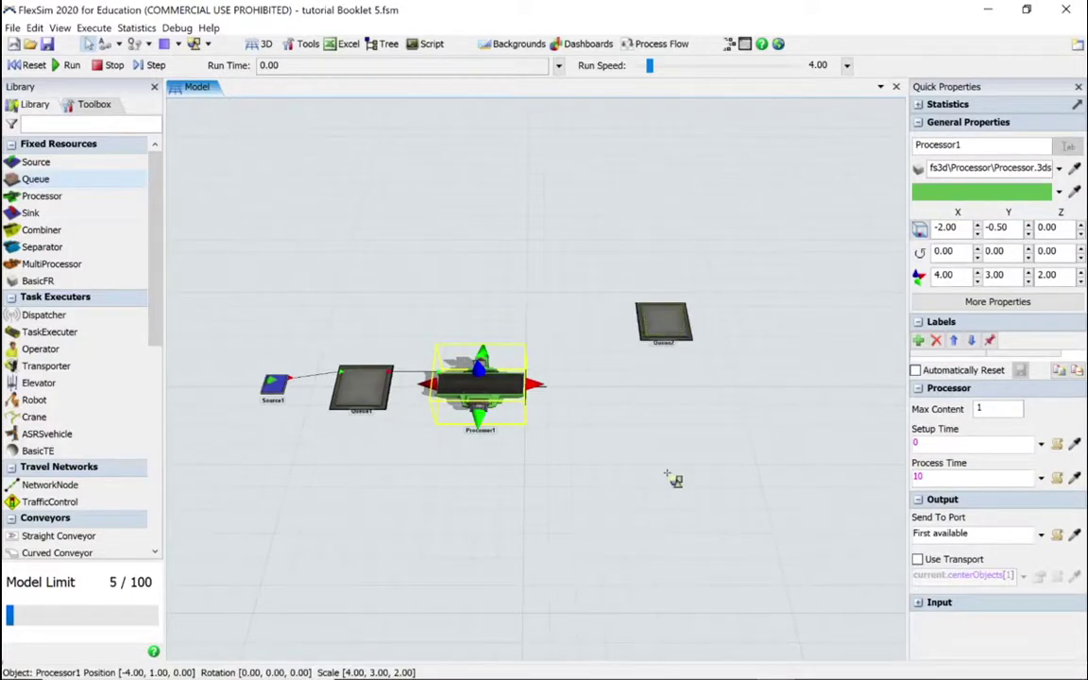
{"action": "left_click", "coordinate": [667, 476]}
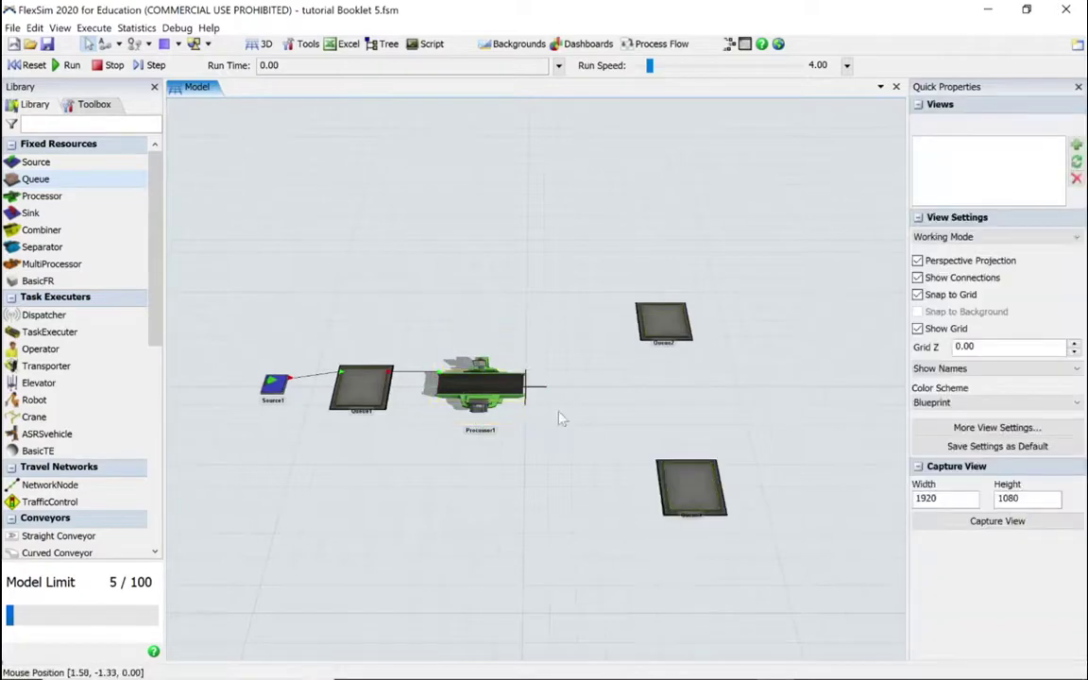
{"action": "left_click", "coordinate": [492, 391]}
{"action": "left_click_drag", "start_coordinate": [492, 392], "coordinate": [661, 321]}
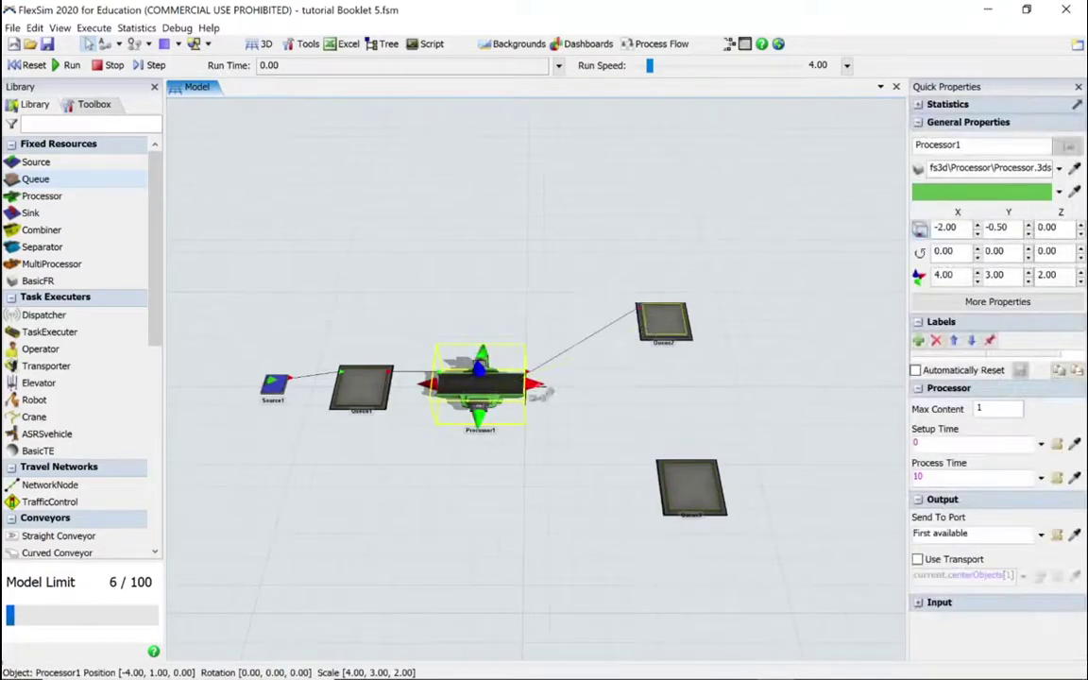
{"action": "left_click_drag", "start_coordinate": [507, 401], "coordinate": [689, 483]}
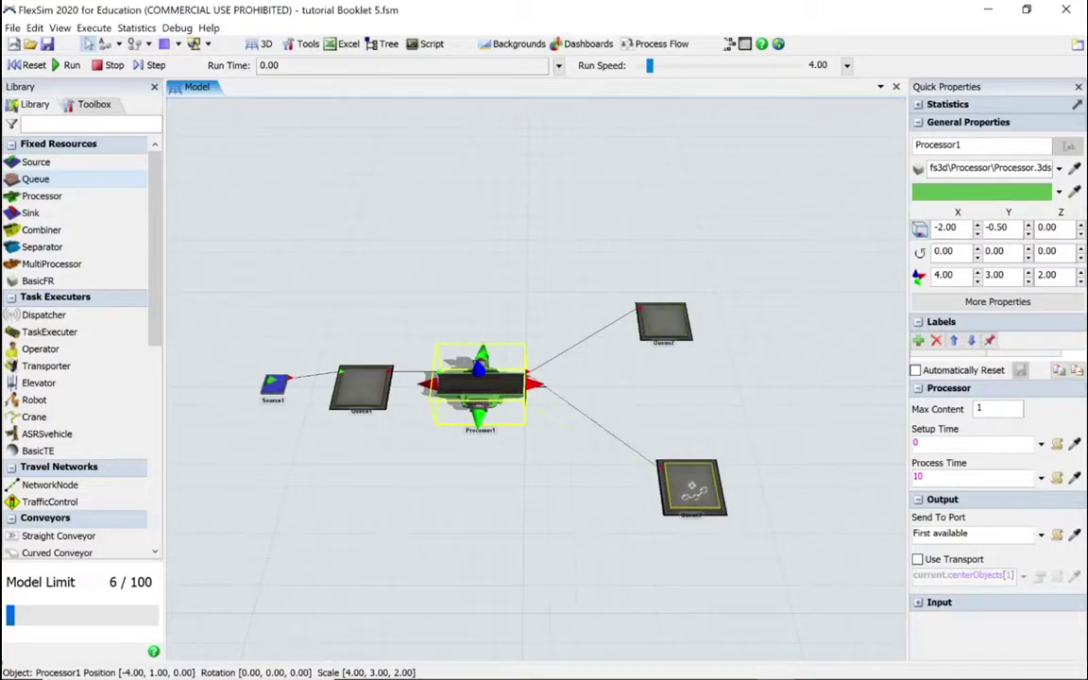
- Rename the upper new queue as Rework and the lower new queue as Complete, and accept the properties
{"action": "left_click", "coordinate": [668, 319]}
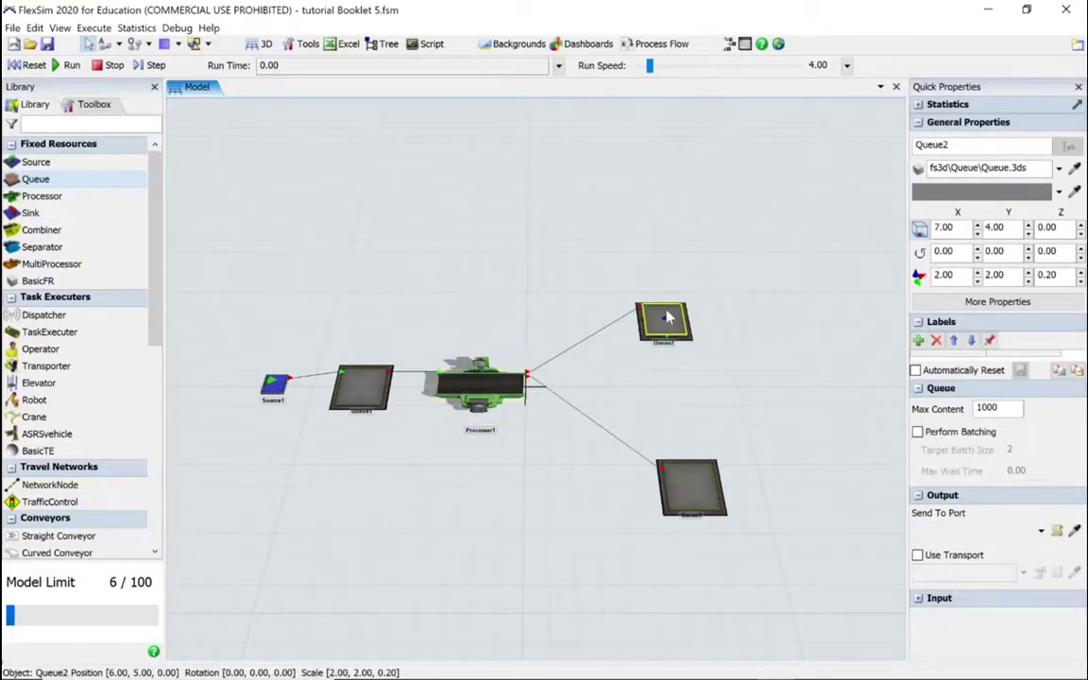
{"action": "double_click", "coordinate": [668, 318]}
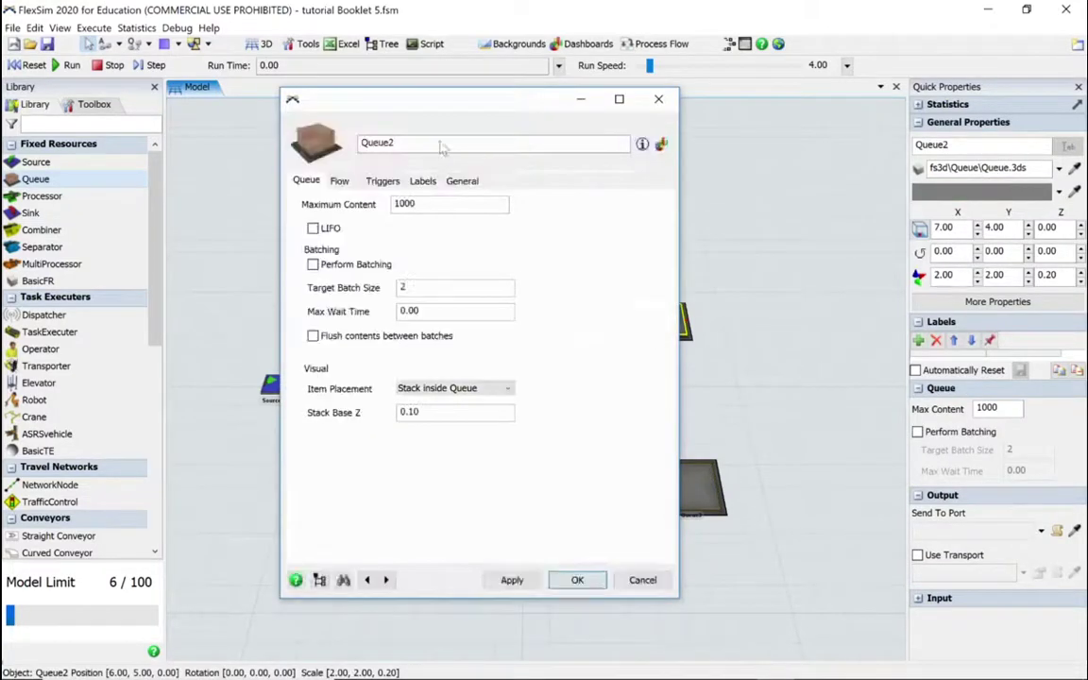
{"action": "left_click_drag", "start_coordinate": [411, 140], "coordinate": [359, 141]}
{"action": "key", "text": "BackSpace"}
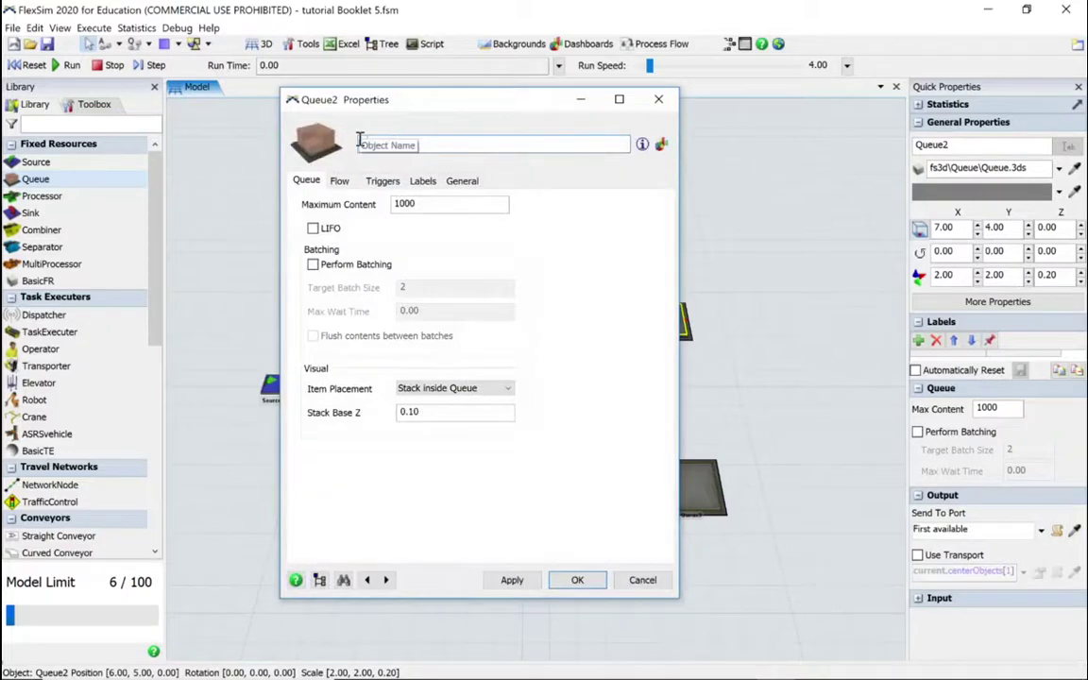
{"action": "type", "text": "Rework"}
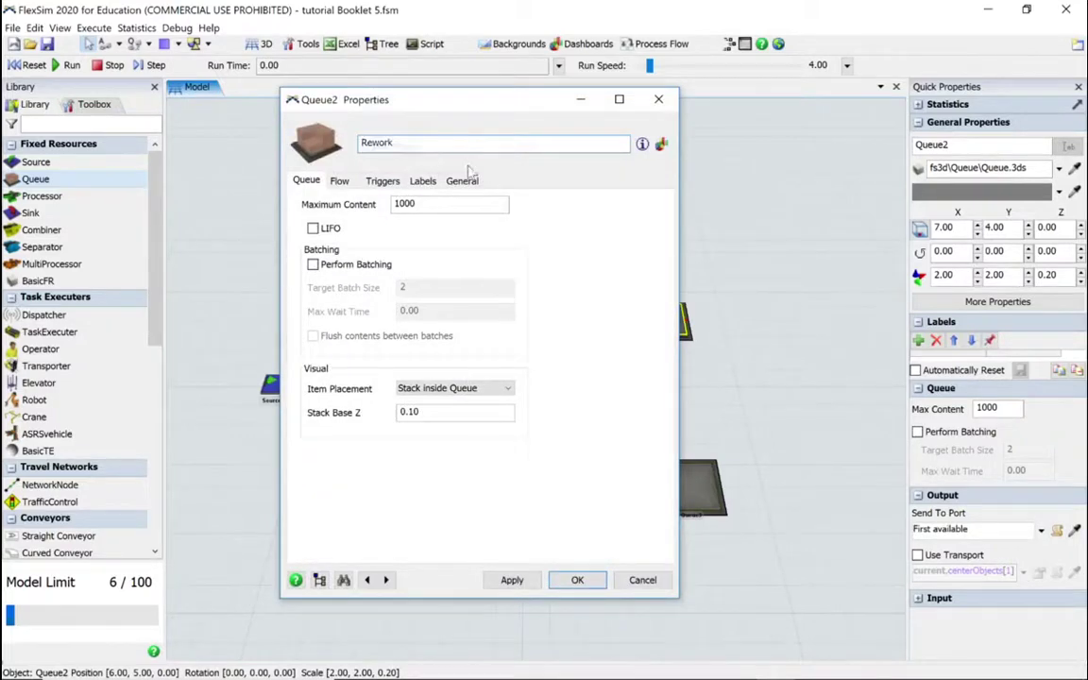
{"action": "left_click", "coordinate": [387, 581]}
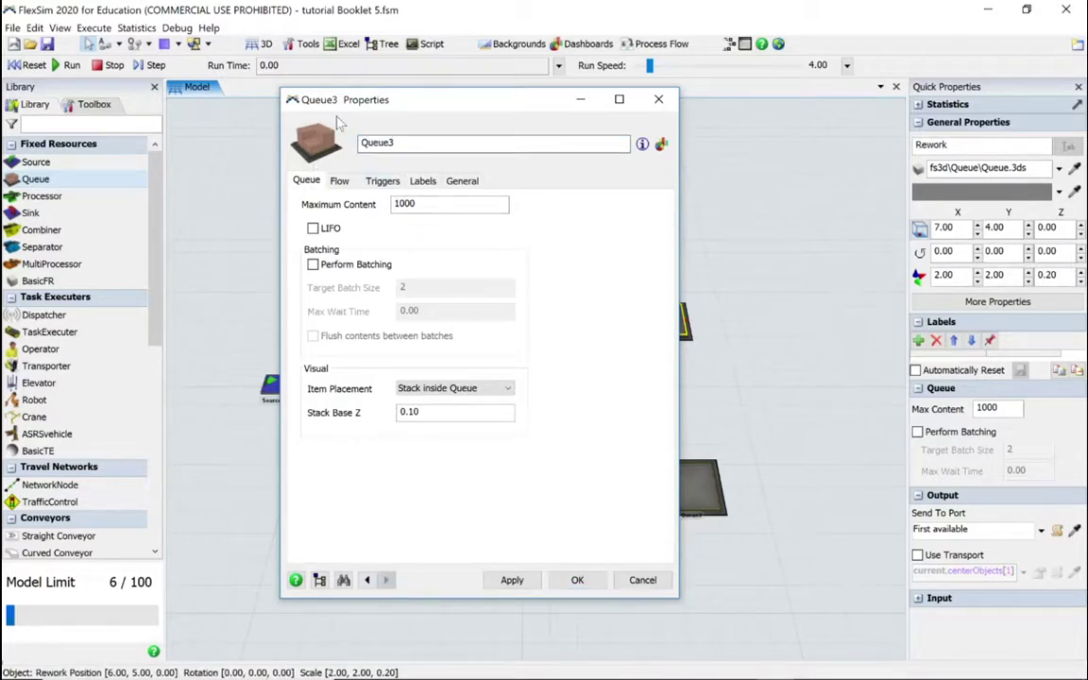
{"action": "left_click_drag", "start_coordinate": [406, 143], "coordinate": [344, 140]}
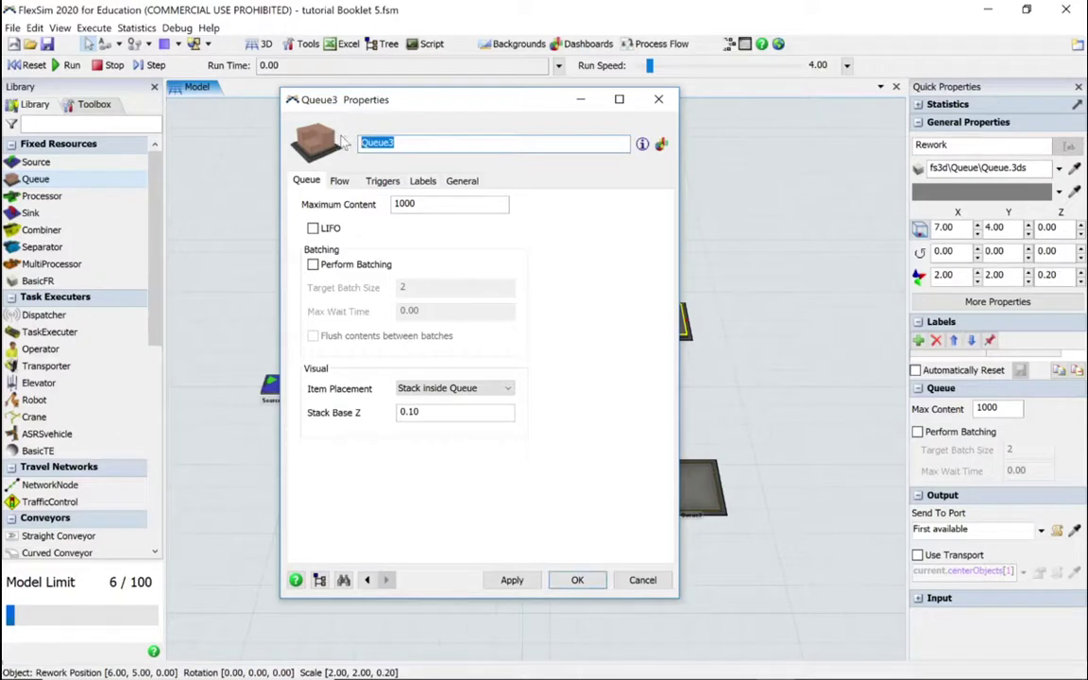
{"action": "type", "text": "Complete"}
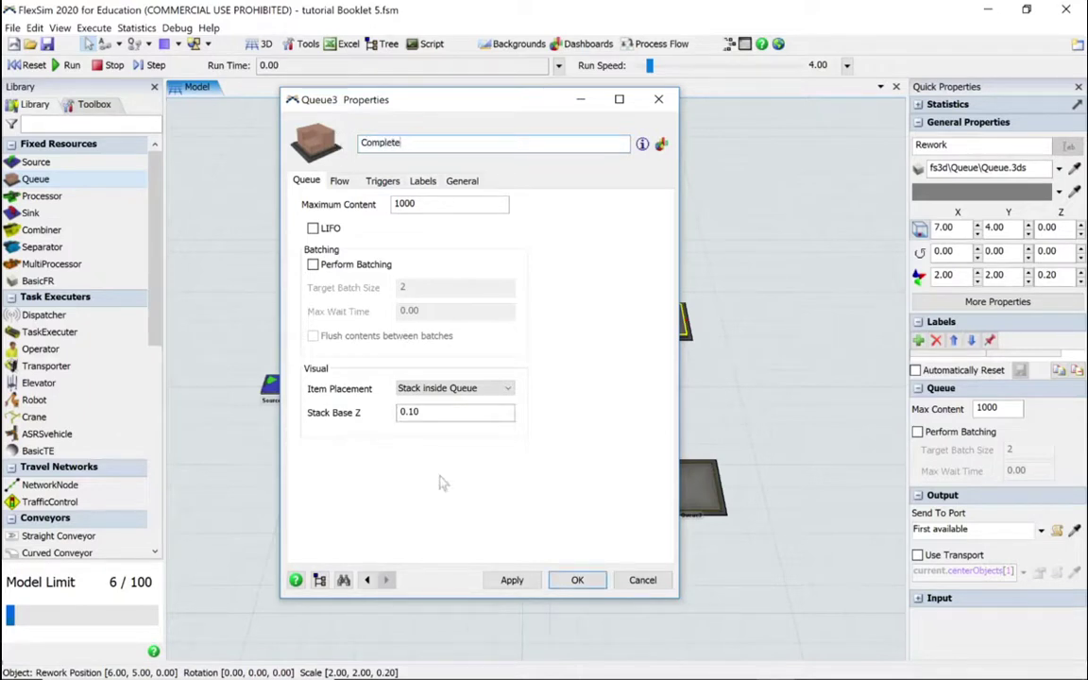
{"action": "left_click", "coordinate": [573, 580]}
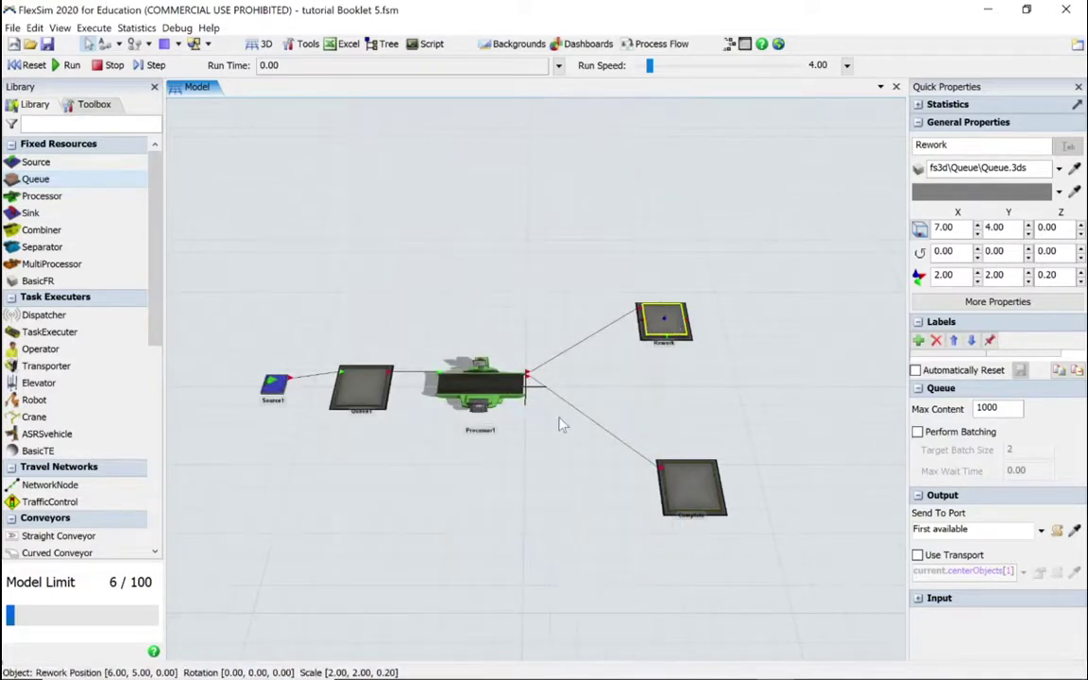
- Rename the processor as AtomaticWarappingProcessor and open its flow settings, keeping the downstream queues in view
{"action": "left_click", "coordinate": [525, 450]}
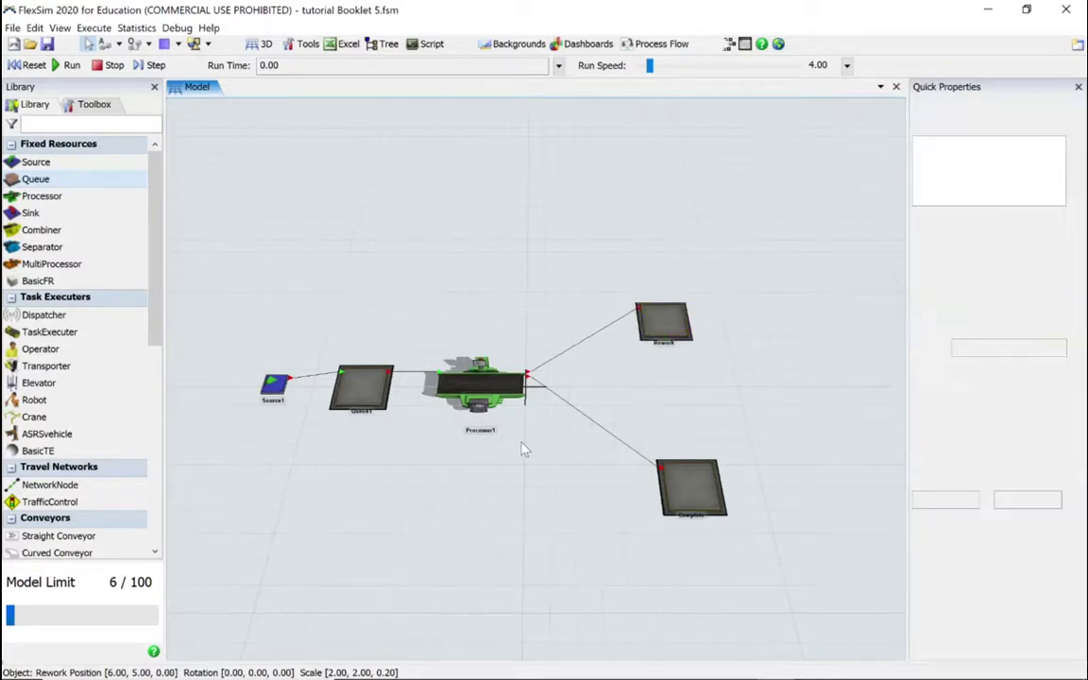
{"action": "scroll", "coordinate": [524, 450], "scroll_direction": "up", "scroll_amount": 5}
{"action": "left_click", "coordinate": [454, 342]}
{"action": "double_click", "coordinate": [451, 337]}
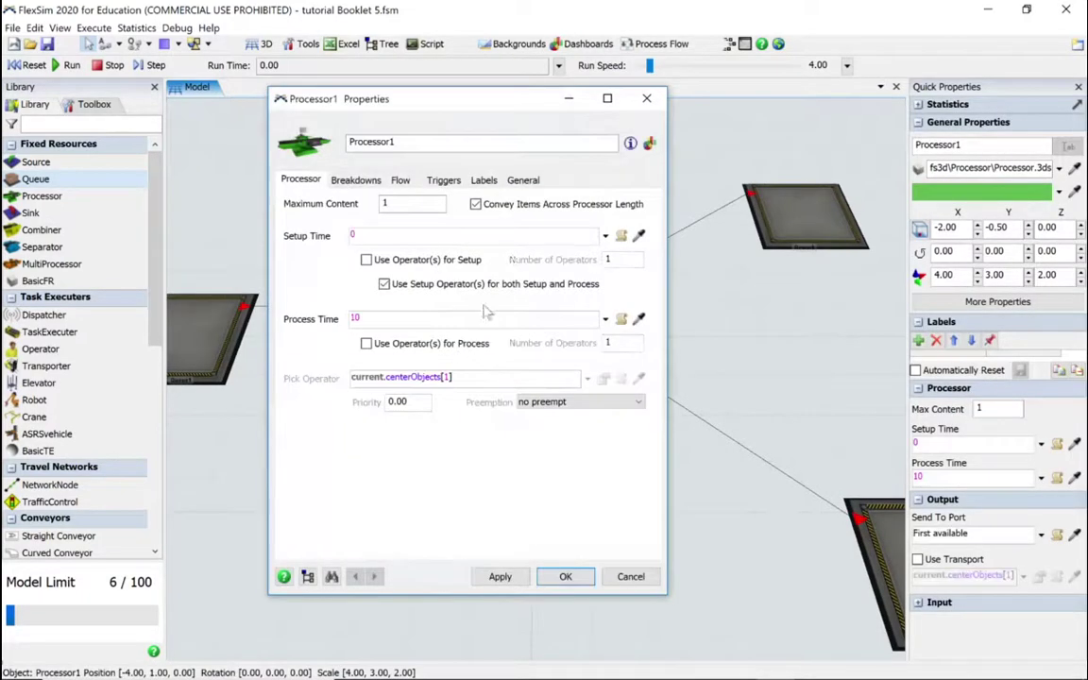
{"action": "left_click", "coordinate": [401, 146]}
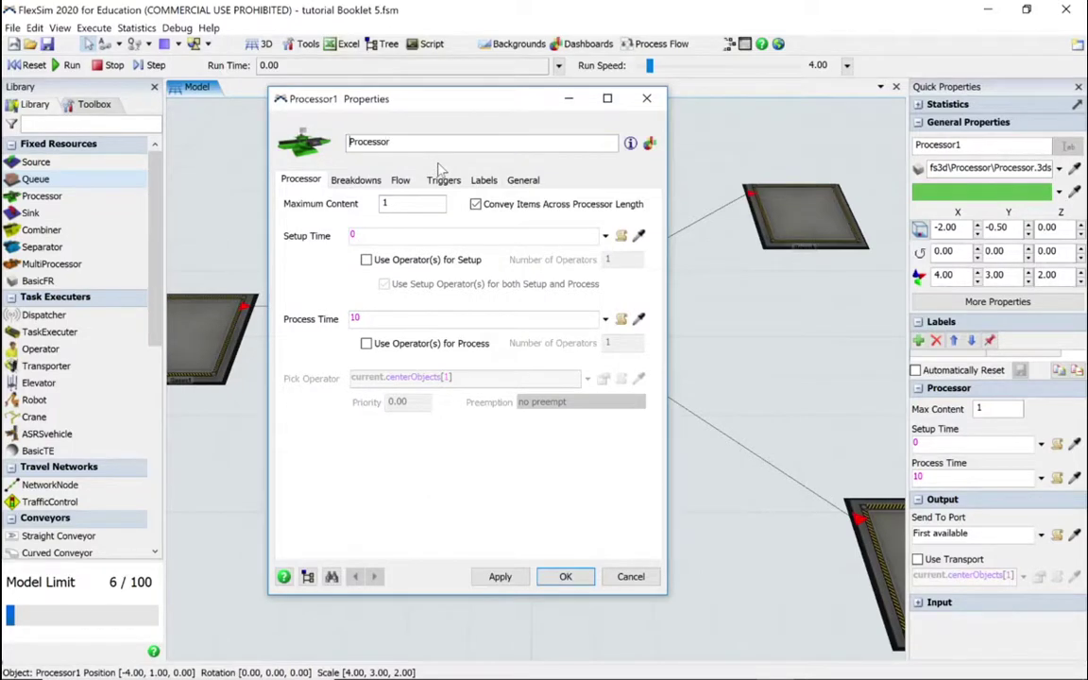
{"action": "type", "text": "AtomaticWrapping"}
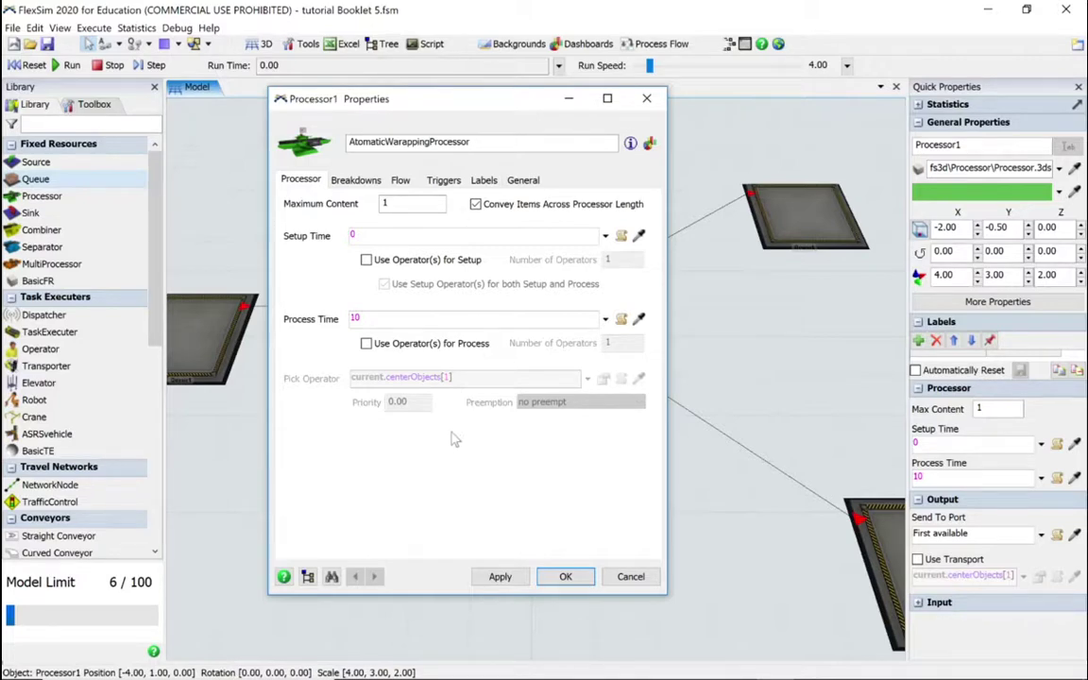
{"action": "left_click", "coordinate": [400, 179]}
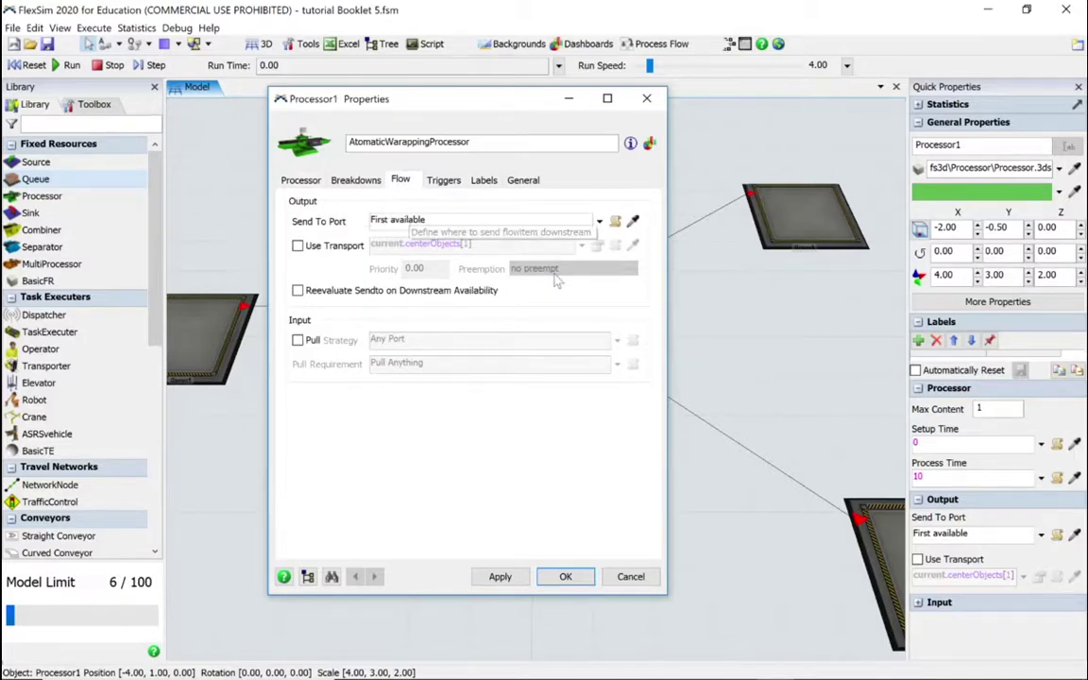
{"action": "left_click_drag", "start_coordinate": [486, 102], "coordinate": [306, 136]}
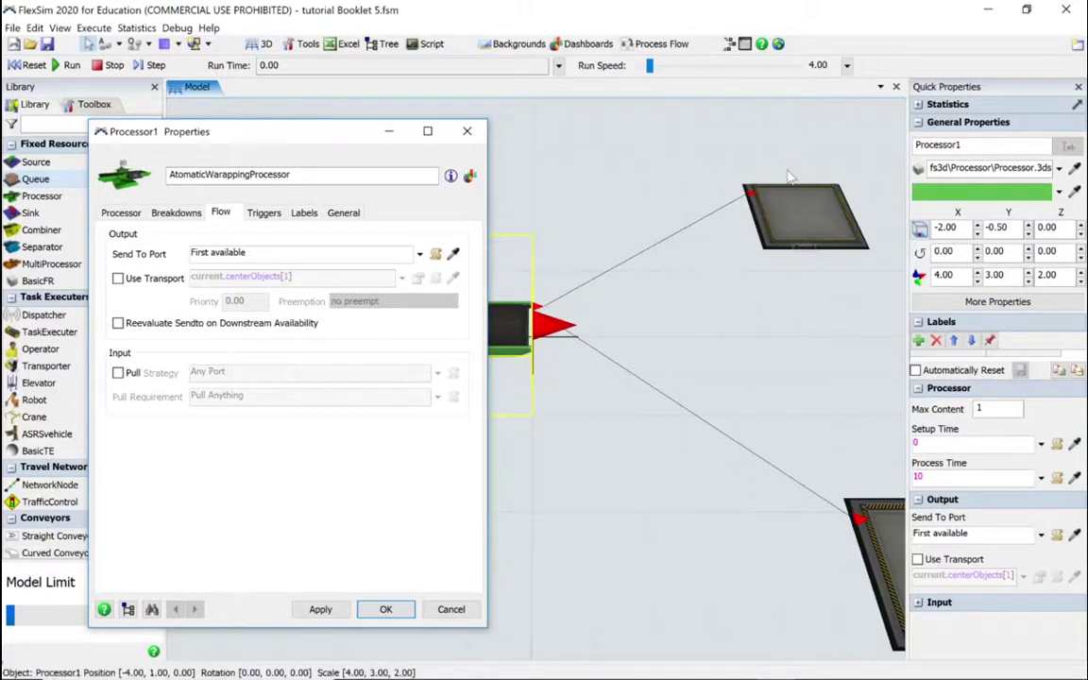
- Examine the Rework queue's properties and close them without changes
{"action": "left_click", "coordinate": [798, 221]}
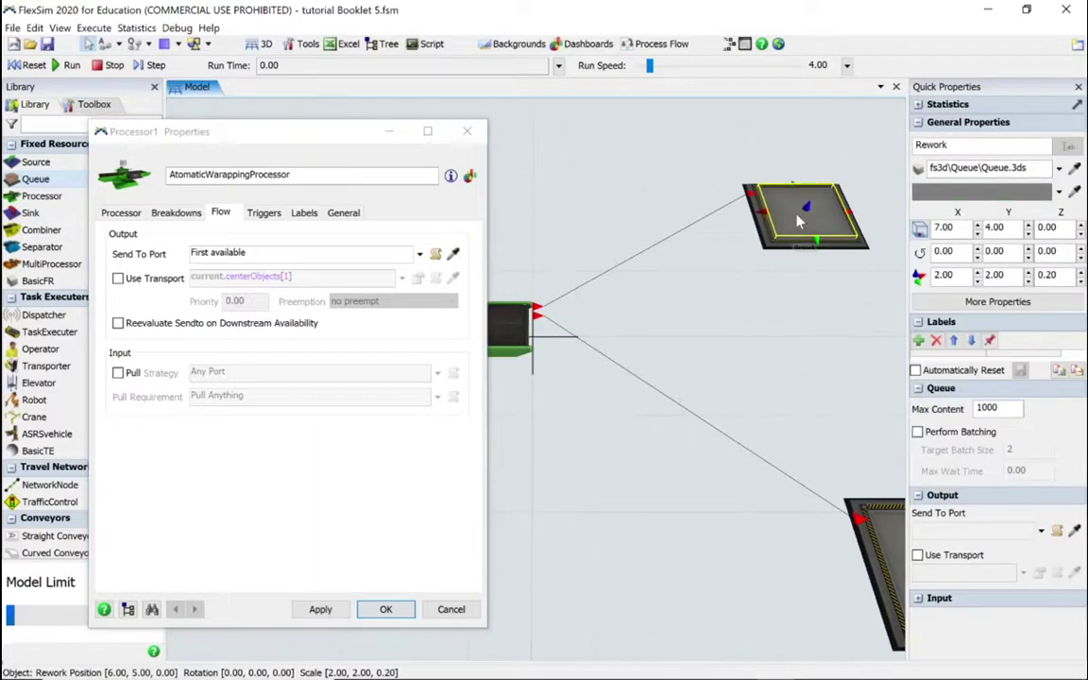
{"action": "double_click", "coordinate": [798, 217]}
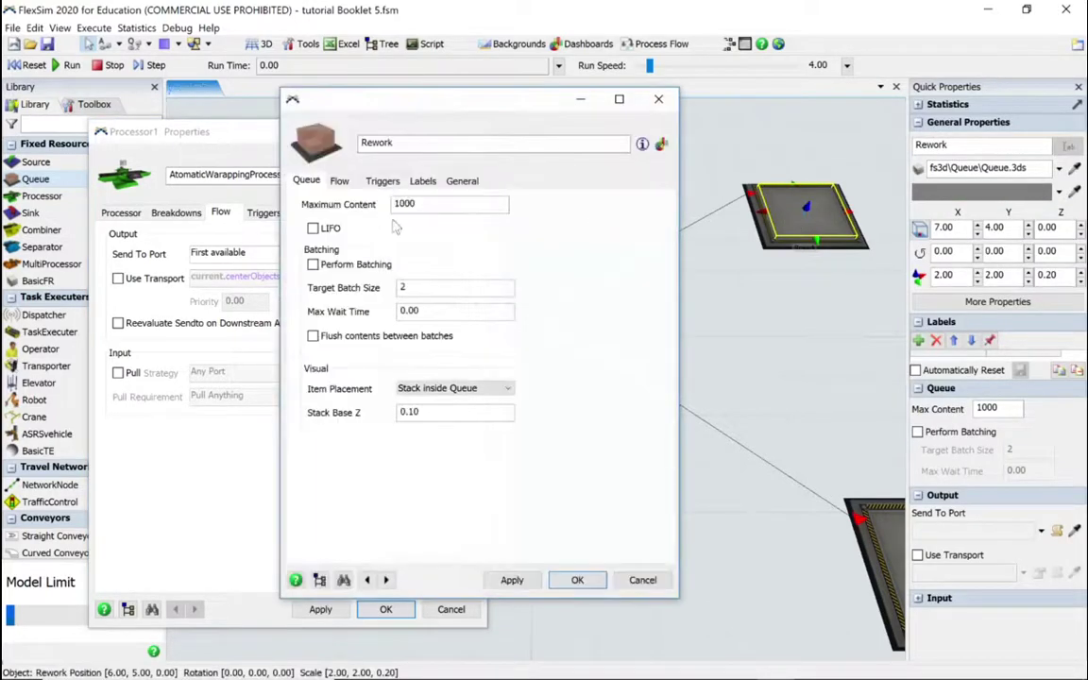
{"action": "left_click", "coordinate": [641, 580]}
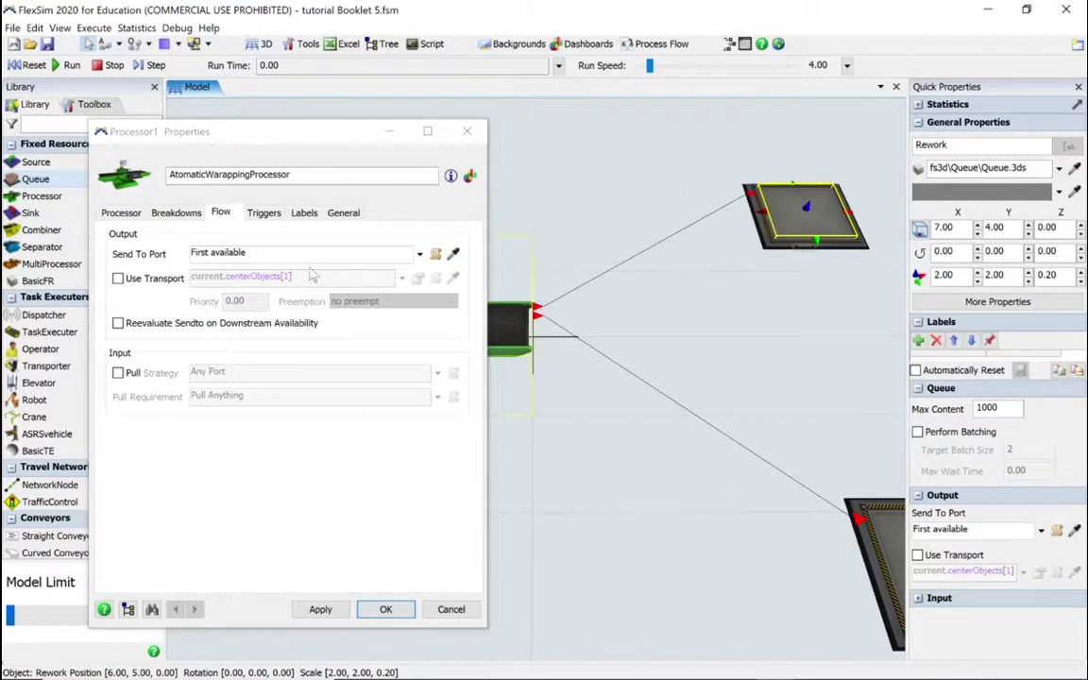
- Set the processor's Send To Port to By Percentage, with 20 percent to port 1 and 80 percent to port 2, and accept
{"action": "left_click", "coordinate": [415, 253]}
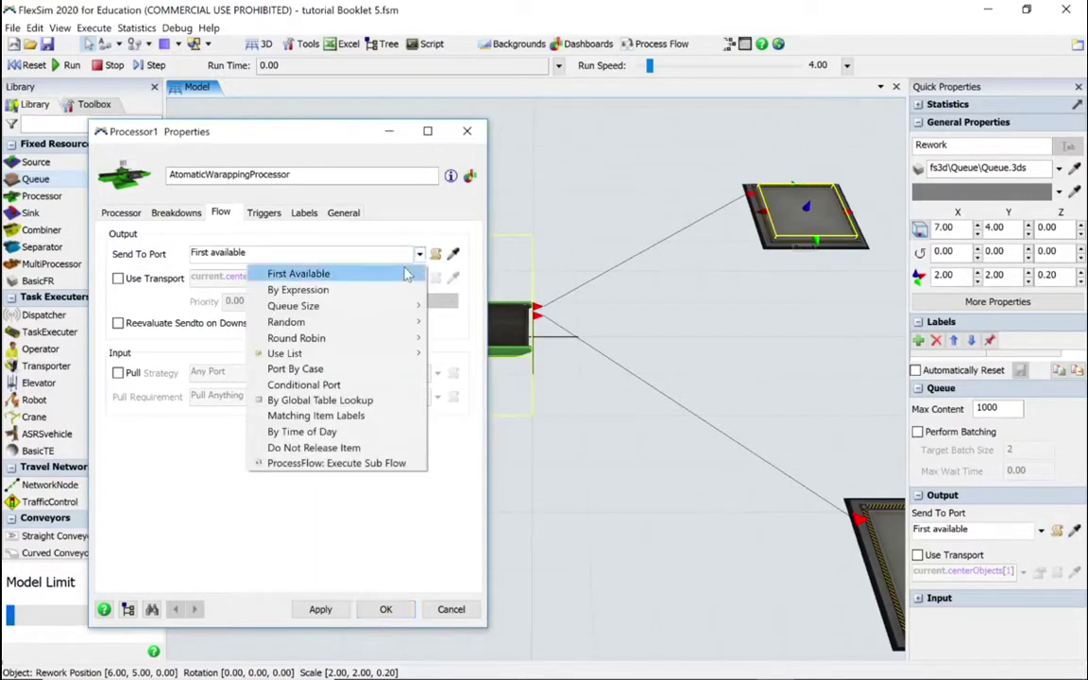
{"action": "mouse_move", "coordinate": [413, 323]}
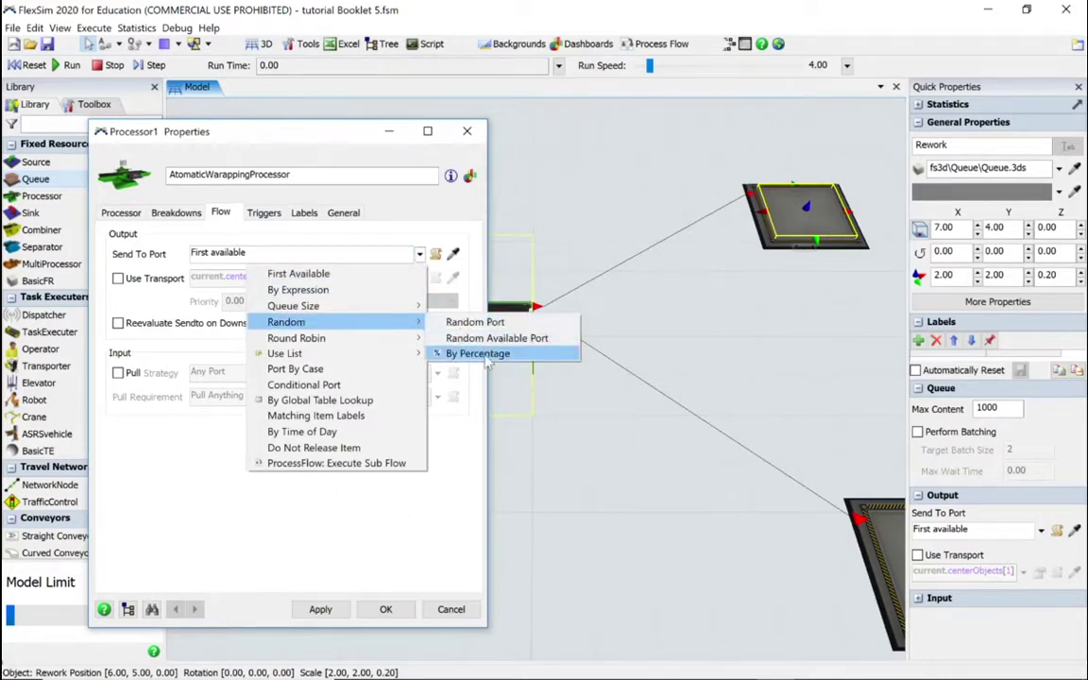
{"action": "left_click", "coordinate": [458, 353]}
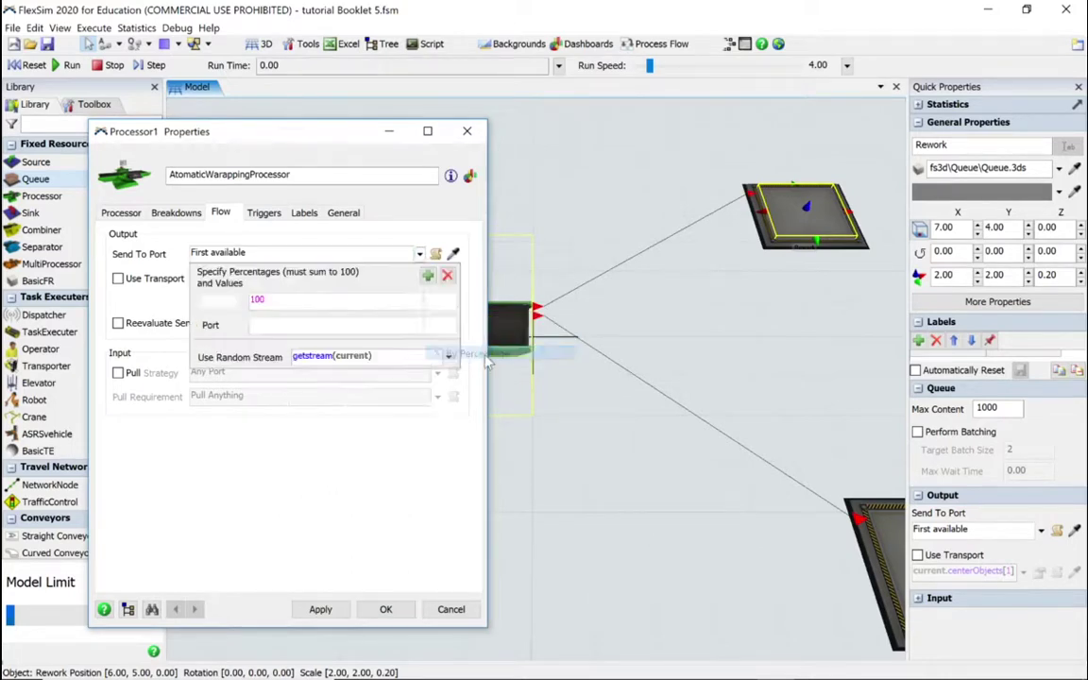
{"action": "left_click", "coordinate": [430, 274]}
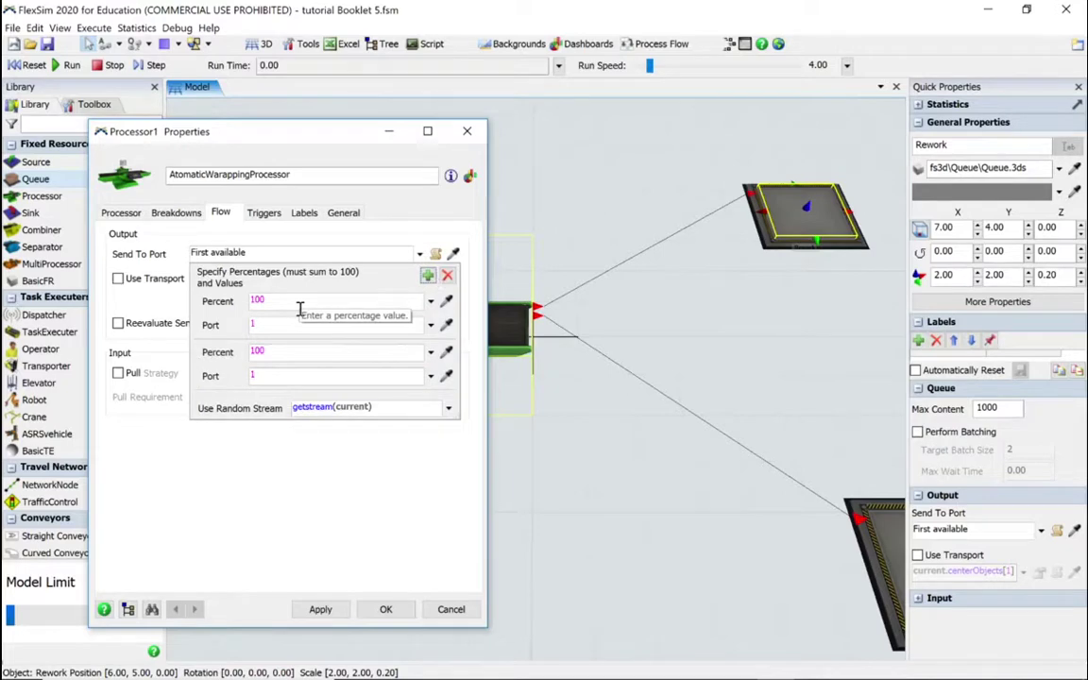
{"action": "left_click", "coordinate": [278, 300]}
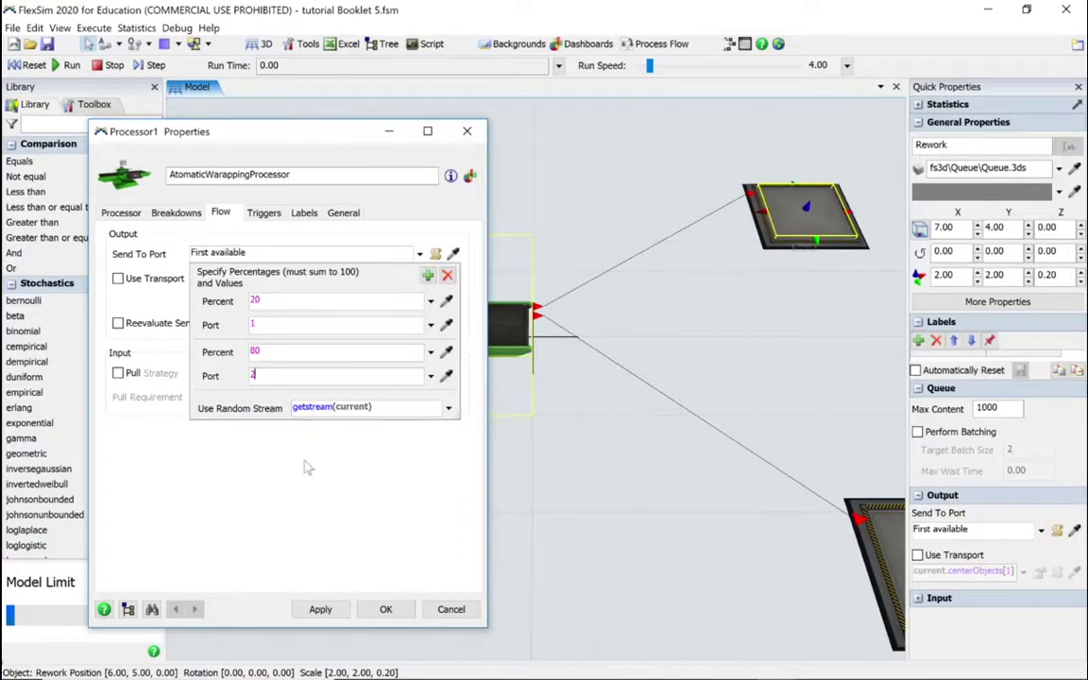
{"action": "left_click", "coordinate": [320, 609]}
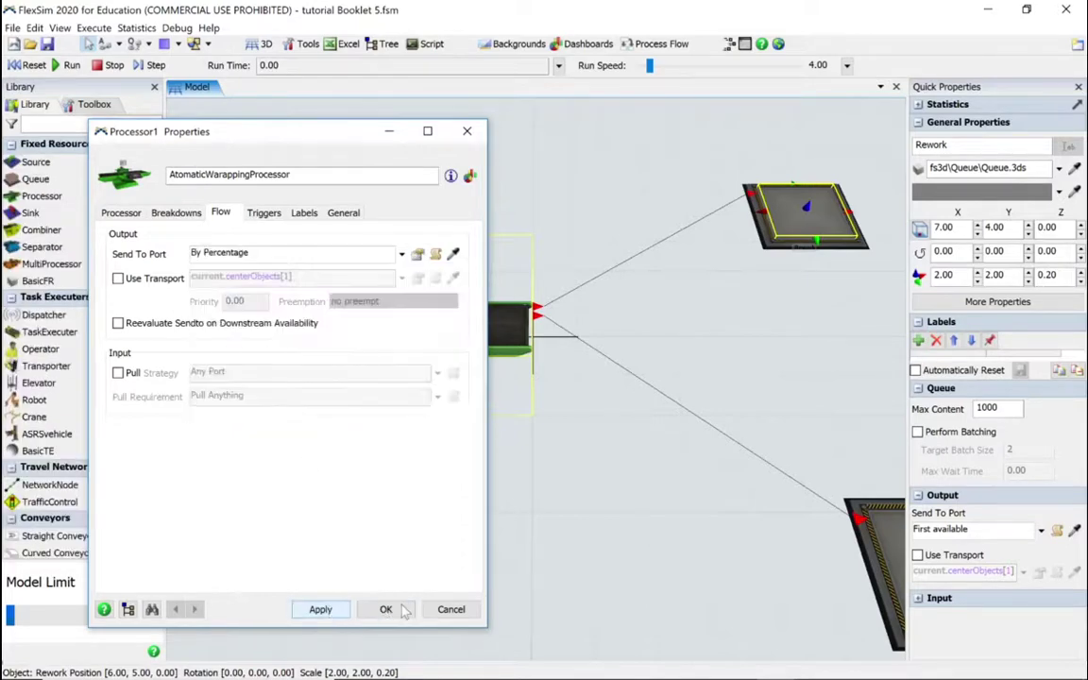
{"action": "key", "text": "Return"}
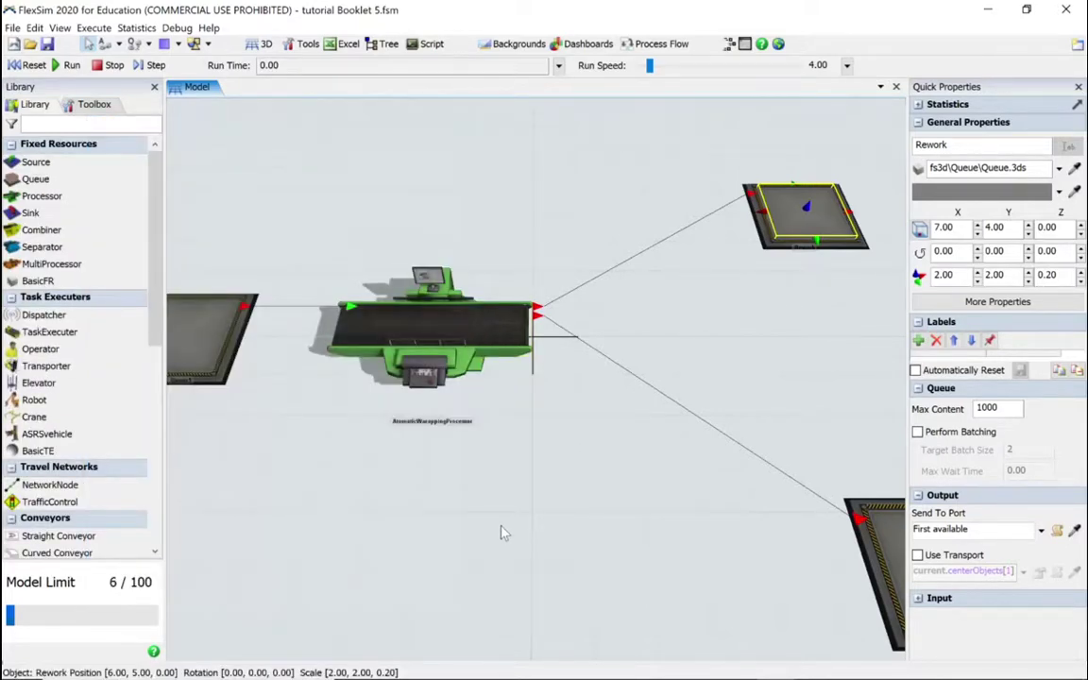
- Run the simulation to check how boxes are split between the Rework and Complete queues, and stop it
{"action": "left_click", "coordinate": [444, 518]}
{"action": "scroll", "coordinate": [445, 523], "scroll_direction": "down", "scroll_amount": 4}
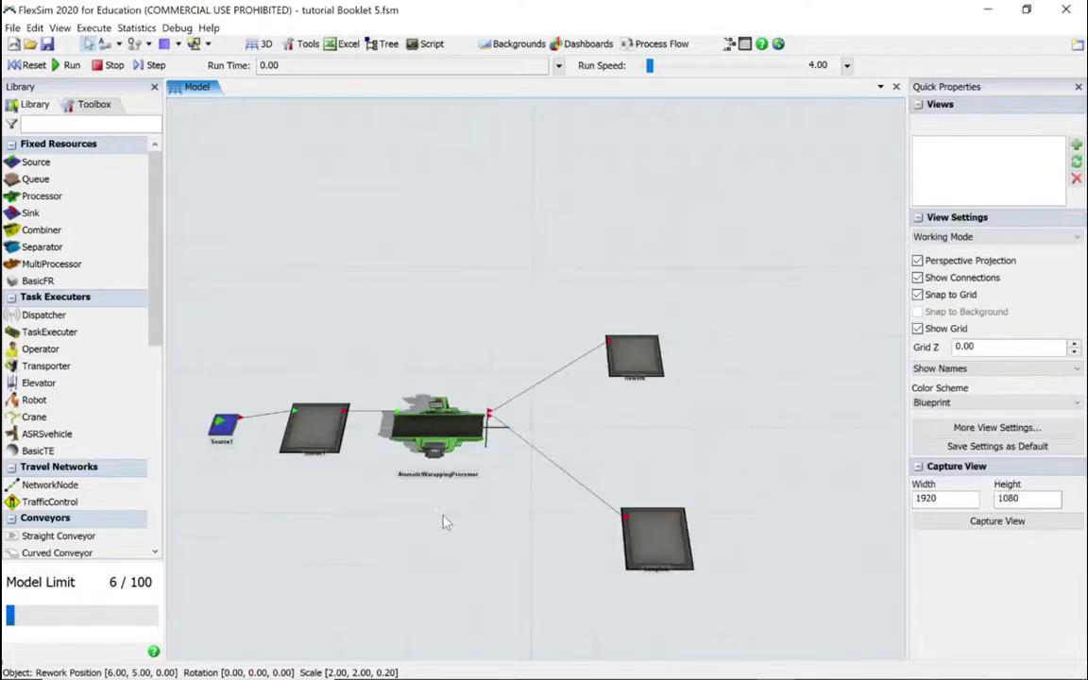
{"action": "left_click", "coordinate": [70, 66]}
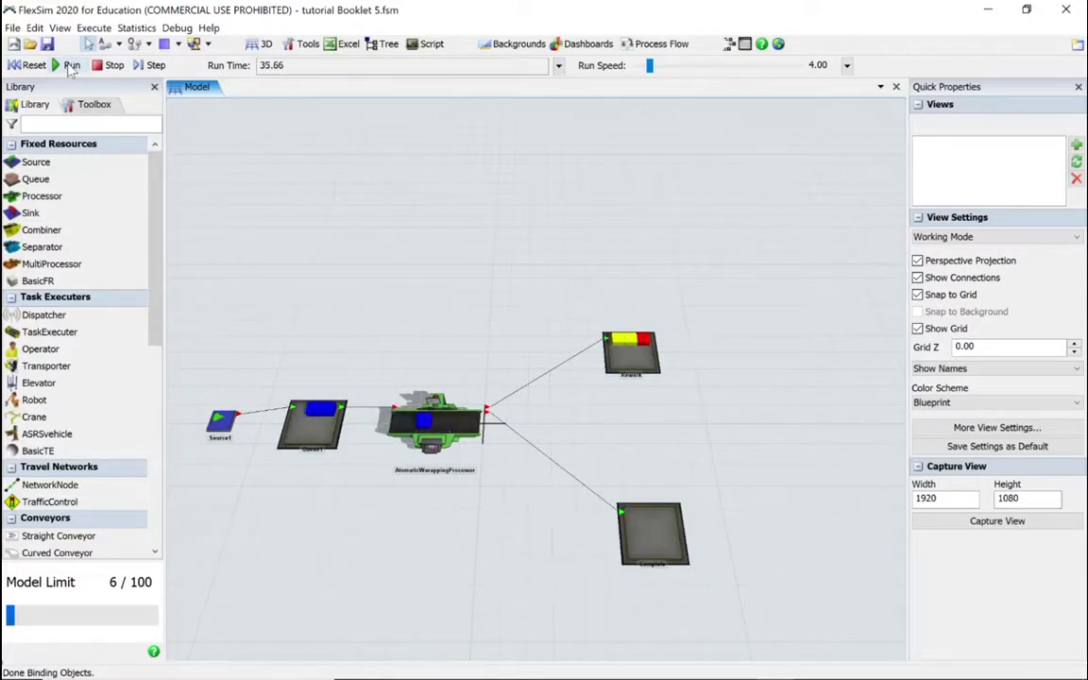
{"action": "left_click", "coordinate": [111, 65]}
- Examine the processor's percentage routing and the ranking of its output ports, and close its properties without changes
{"action": "left_click", "coordinate": [442, 437]}
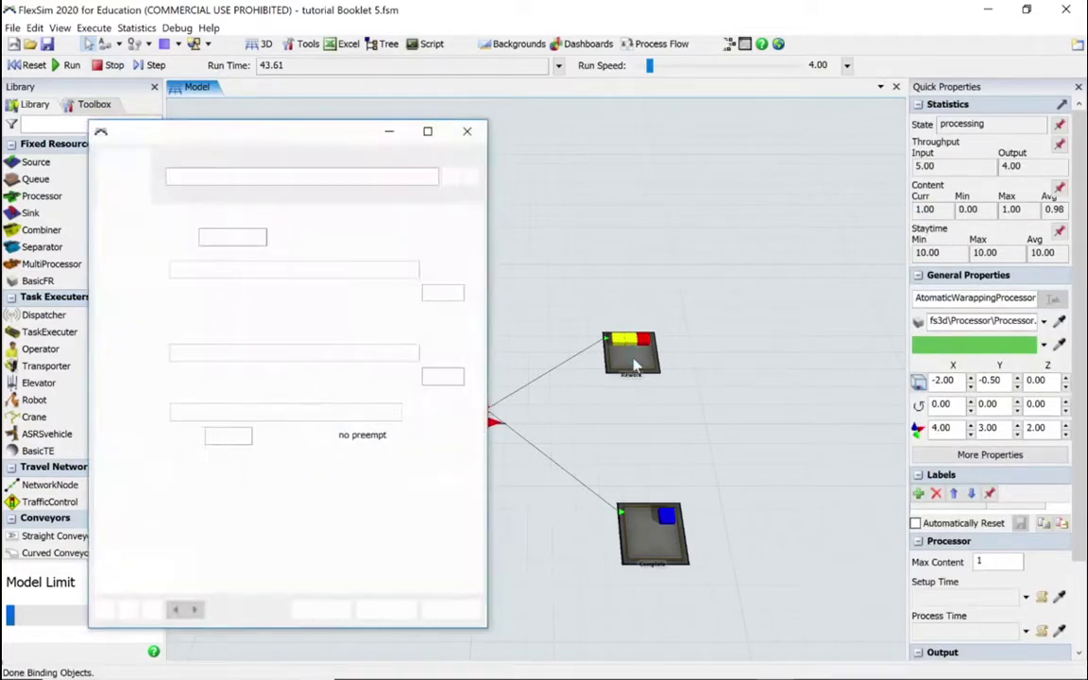
{"action": "left_click", "coordinate": [221, 213]}
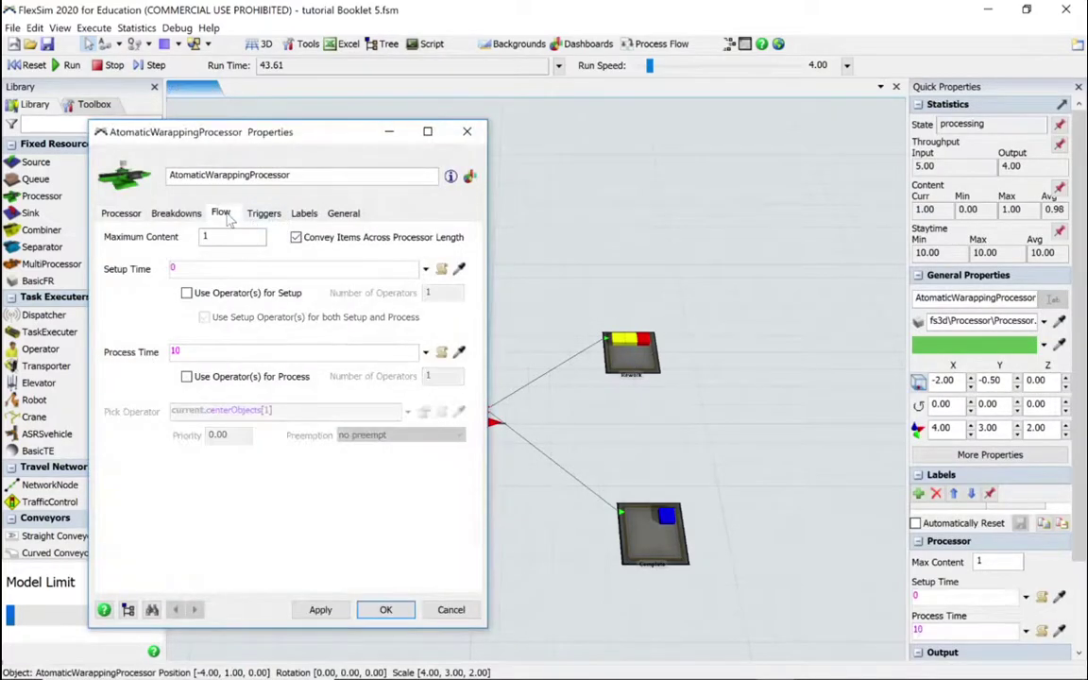
{"action": "left_click", "coordinate": [417, 254]}
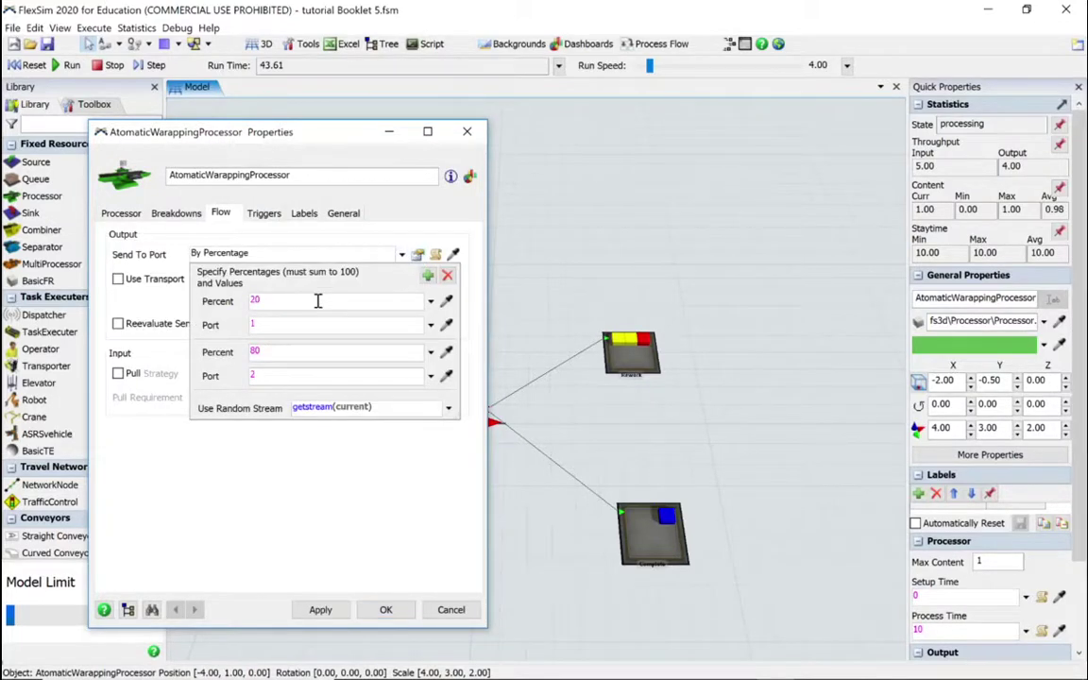
{"action": "left_click", "coordinate": [344, 213]}
{"action": "left_click", "coordinate": [149, 539]}
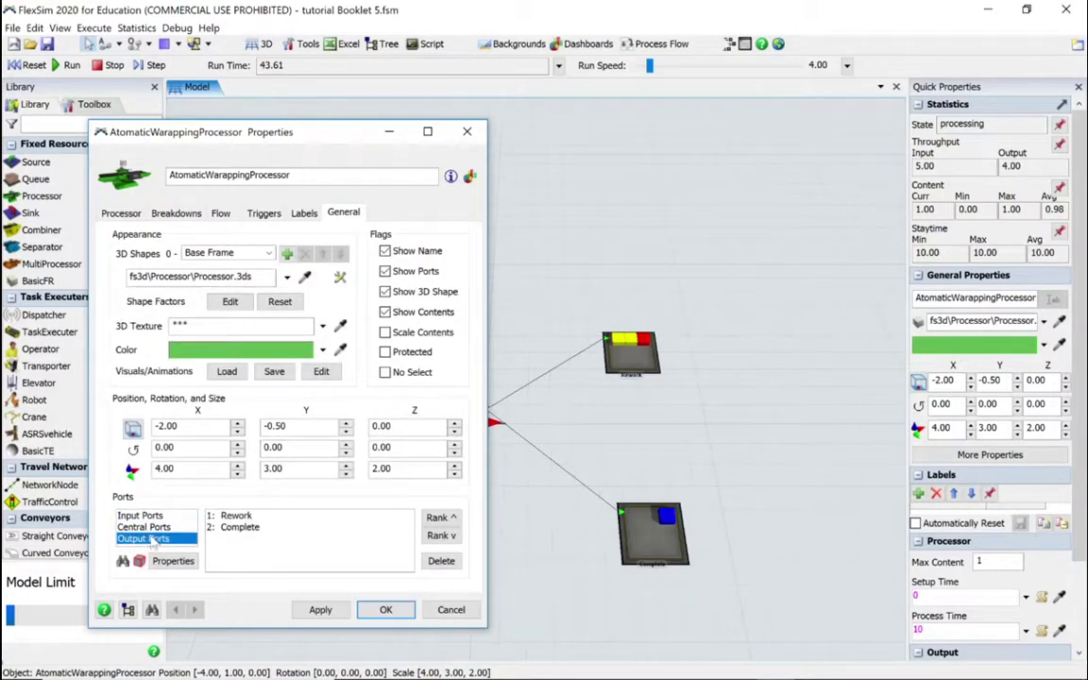
{"action": "left_click", "coordinate": [451, 609]}
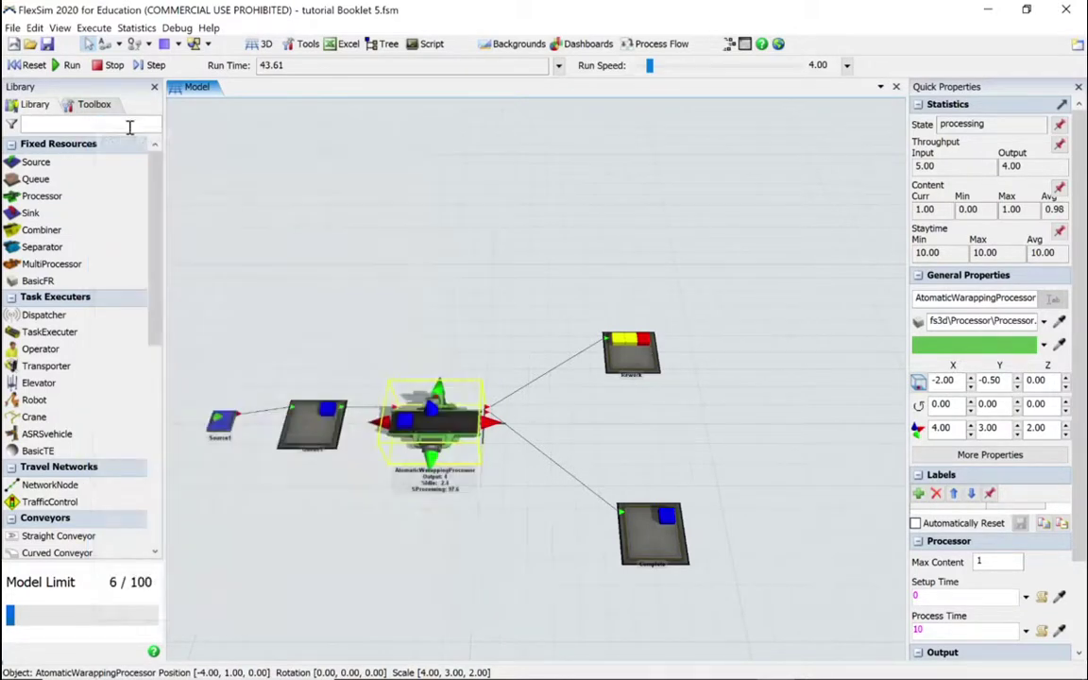
- Run the simulation from the start at a run speed of about 1225 to inspect the Rework and Complete stacks, and reset it
{"action": "left_click", "coordinate": [26, 64]}
{"action": "left_click", "coordinate": [67, 64]}
{"action": "left_click_drag", "start_coordinate": [650, 66], "coordinate": [666, 68]}
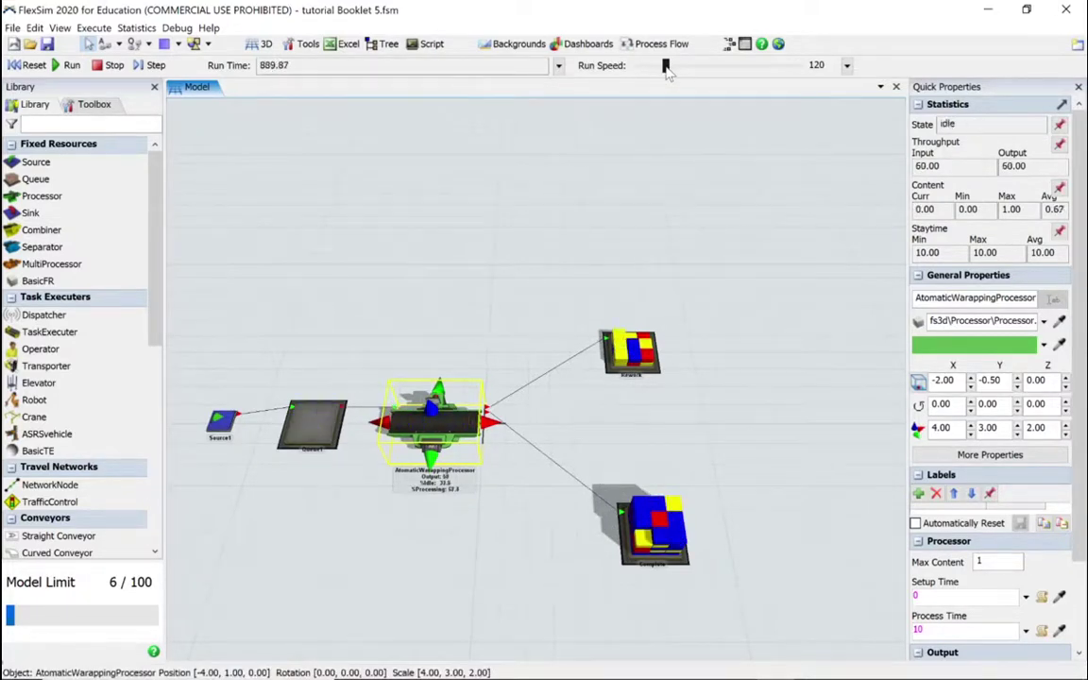
{"action": "left_click_drag", "start_coordinate": [667, 68], "coordinate": [689, 68]}
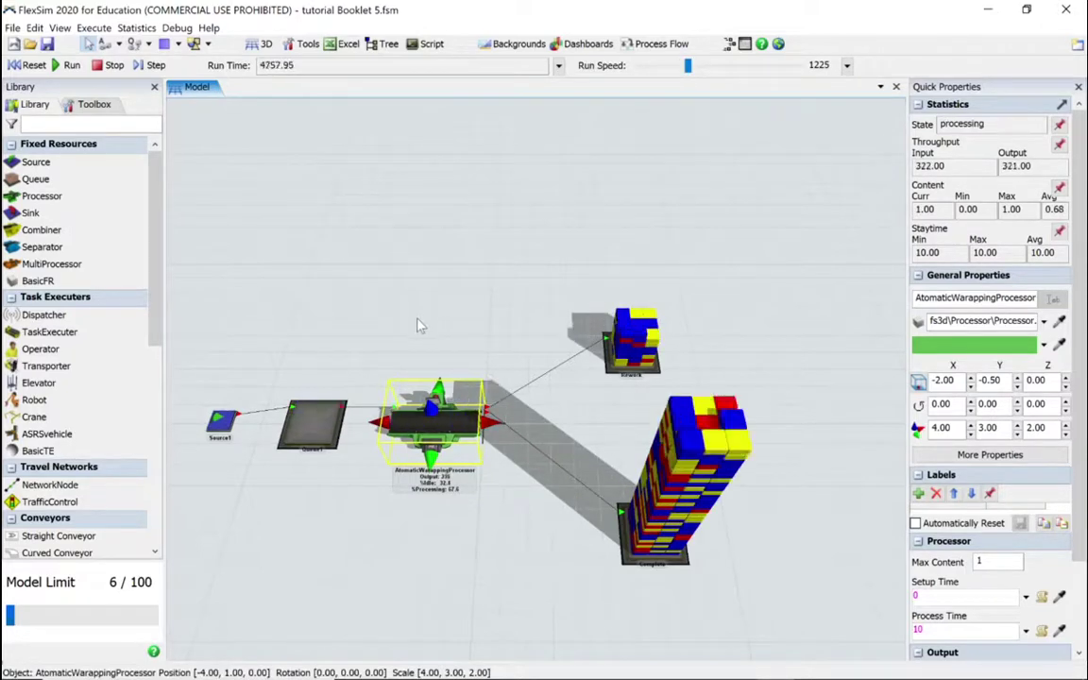
{"action": "left_click", "coordinate": [112, 65]}
{"action": "left_click", "coordinate": [308, 264]}
{"action": "right_click_drag", "start_coordinate": [307, 264], "coordinate": [332, 297]}
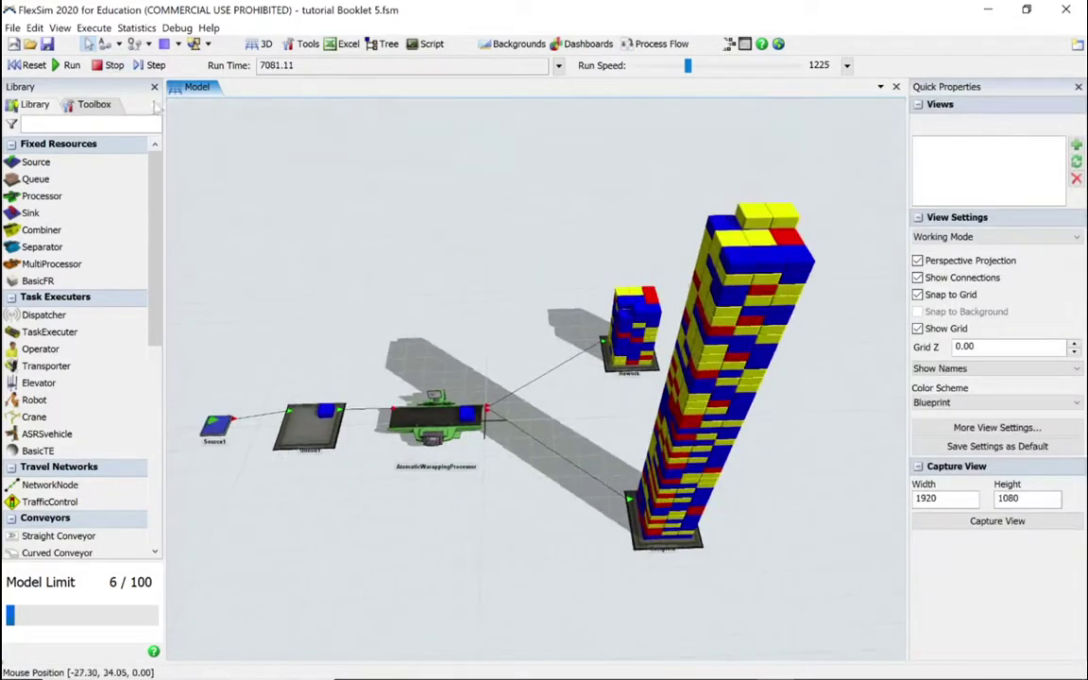
{"action": "left_click", "coordinate": [34, 65]}
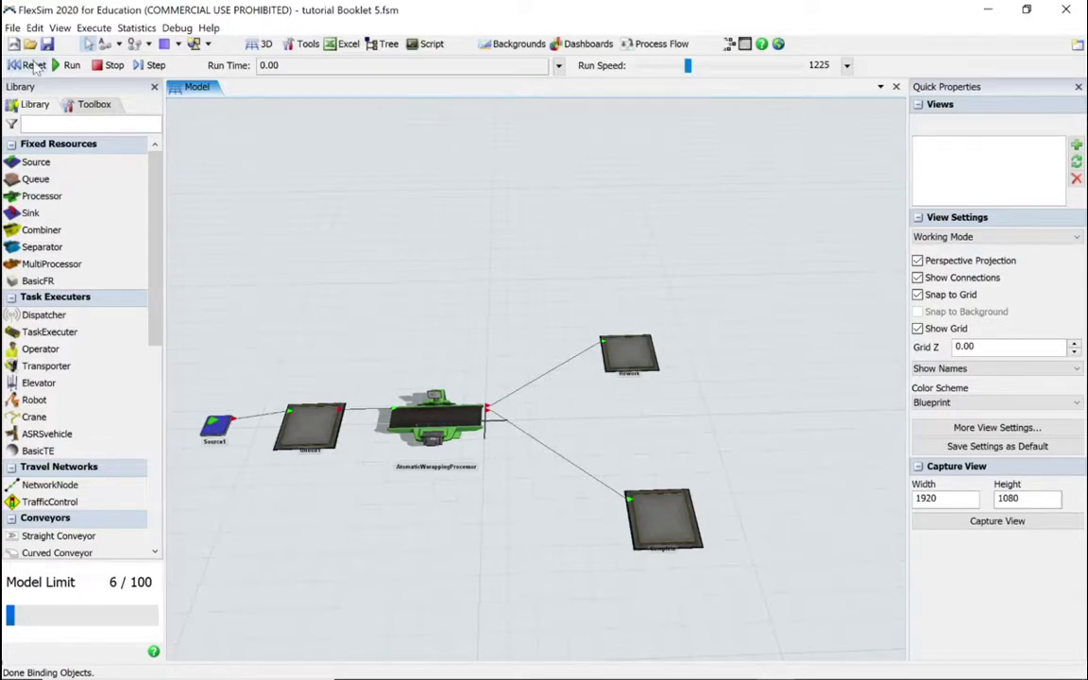
- Replace the Complete queue with a sink and connect the wrapping processor's output to it
{"action": "left_click", "coordinate": [643, 512]}
{"action": "key", "text": "Delete"}
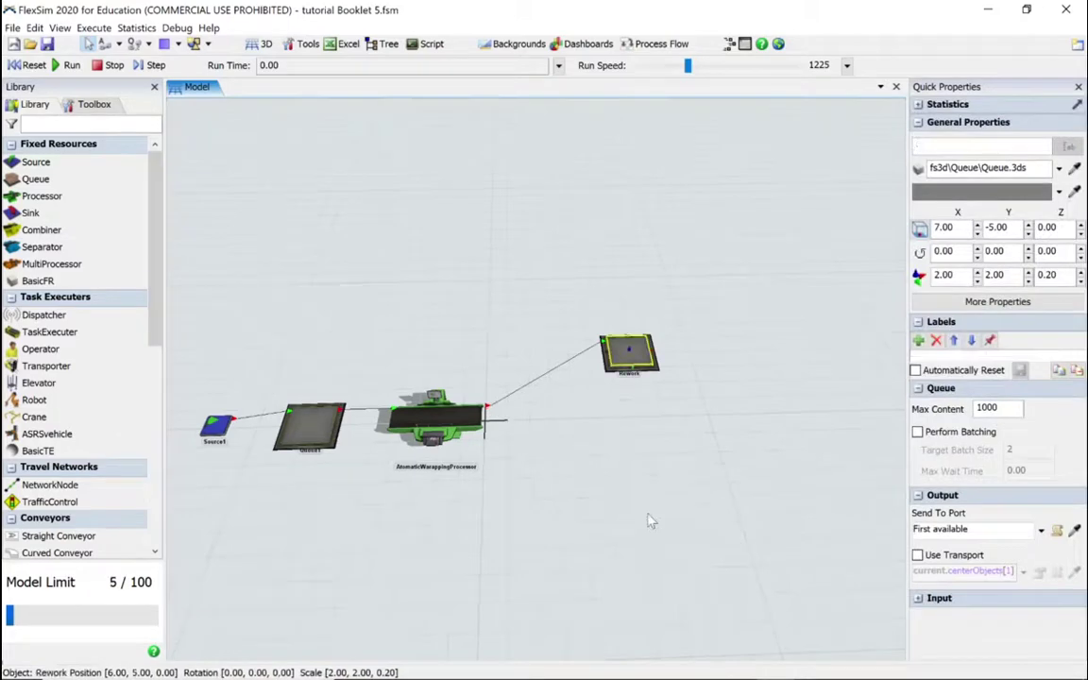
{"action": "left_click_drag", "start_coordinate": [708, 538], "coordinate": [714, 540]}
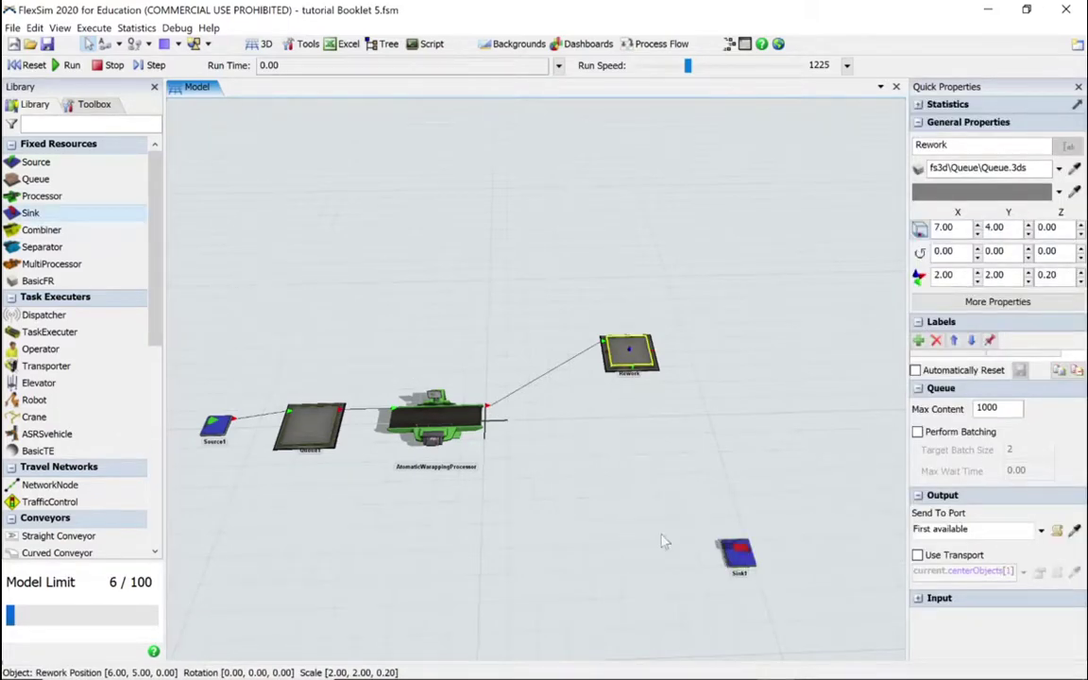
{"action": "left_click", "coordinate": [429, 413]}
{"action": "left_click_drag", "start_coordinate": [430, 412], "coordinate": [732, 559]}
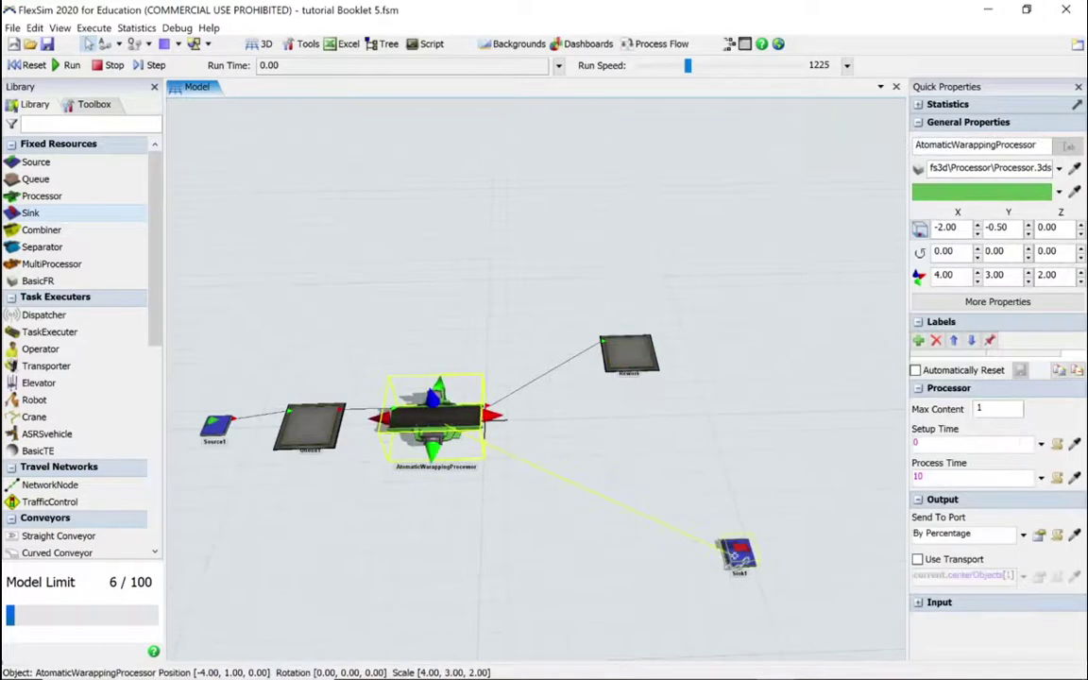
{"action": "left_click", "coordinate": [595, 552]}
- Move the Rework queue and the sink farther from the processor, with Rework at about X 18, Y 13.3
{"action": "scroll", "coordinate": [595, 552], "scroll_direction": "down", "scroll_amount": 3}
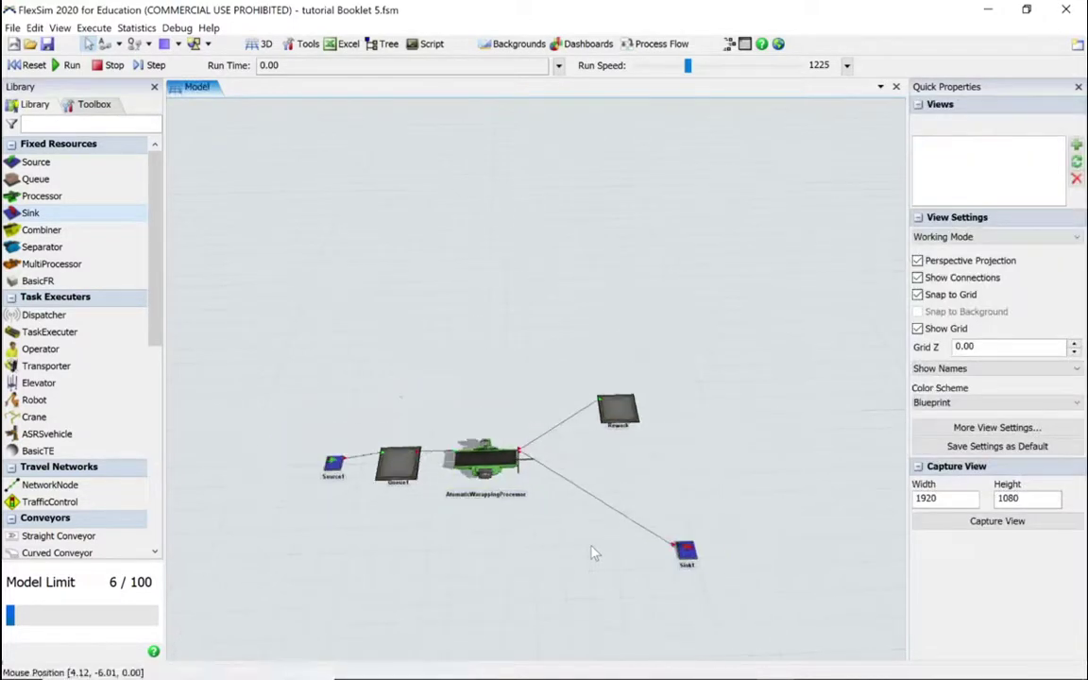
{"action": "left_click_drag", "start_coordinate": [638, 412], "coordinate": [722, 333]}
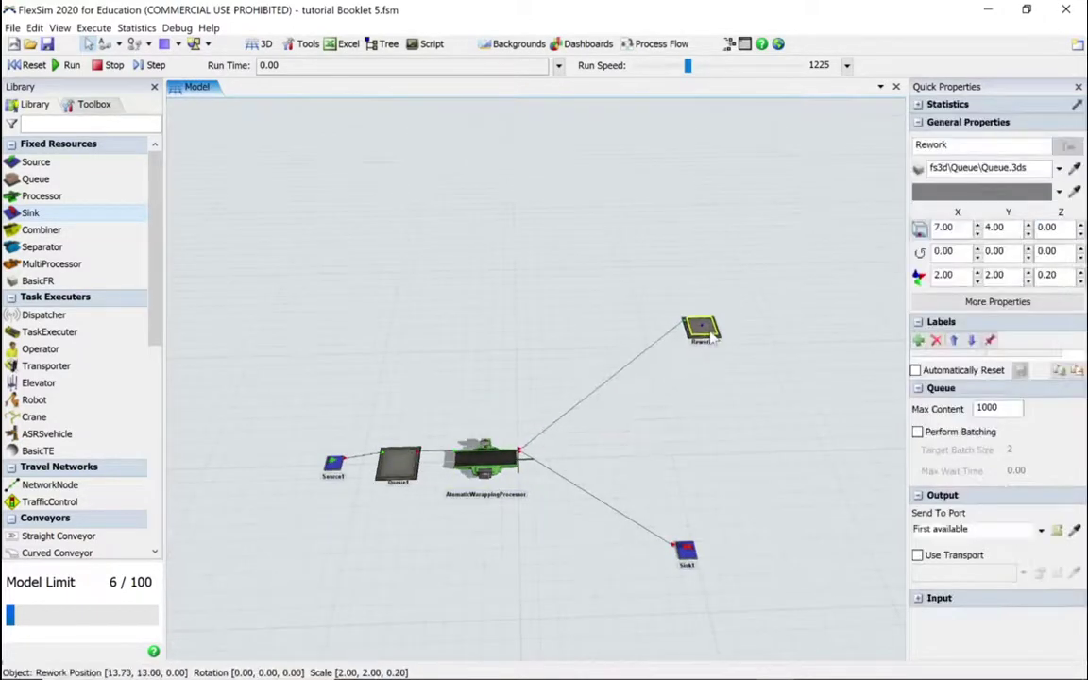
{"action": "left_click", "coordinate": [697, 572]}
{"action": "left_click_drag", "start_coordinate": [698, 571], "coordinate": [755, 581]}
{"action": "left_click", "coordinate": [616, 519]}
{"action": "mouse_move", "coordinate": [661, 300]}
{"action": "left_mouse_down"}
{"action": "mouse_move", "coordinate": [644, 318]}
{"action": "mouse_move", "coordinate": [664, 317]}
{"action": "left_mouse_up"}
{"action": "left_click", "coordinate": [623, 327]}
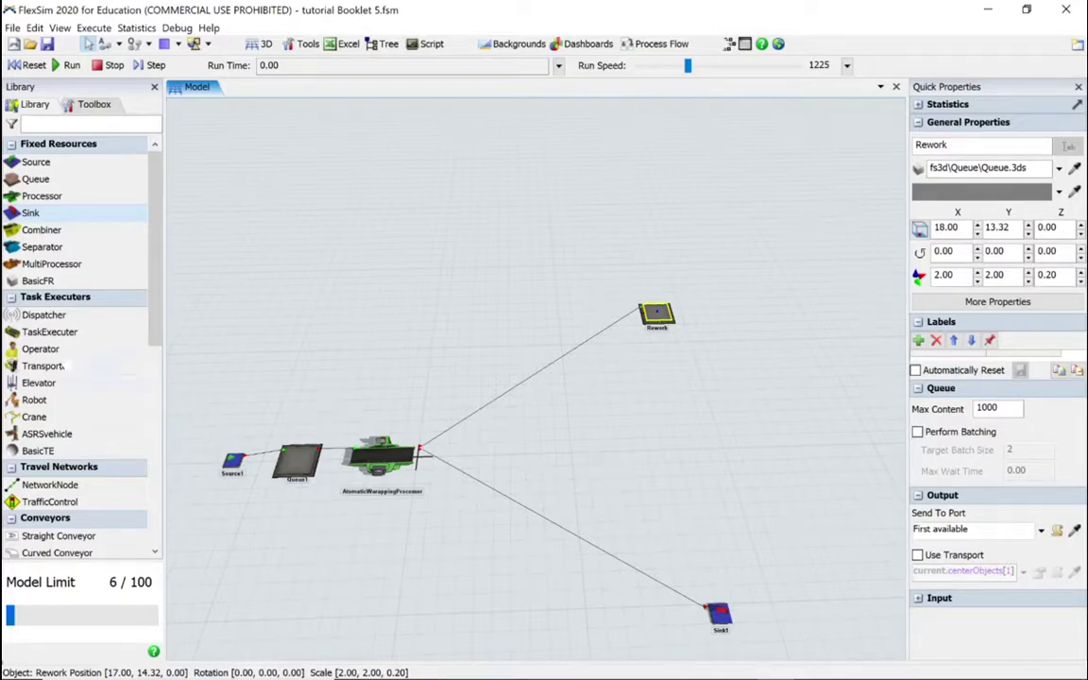
- Place a transporter just in front of the wrapping processor and connect it to the processor's center port
{"action": "left_click_drag", "start_coordinate": [63, 366], "coordinate": [397, 544]}
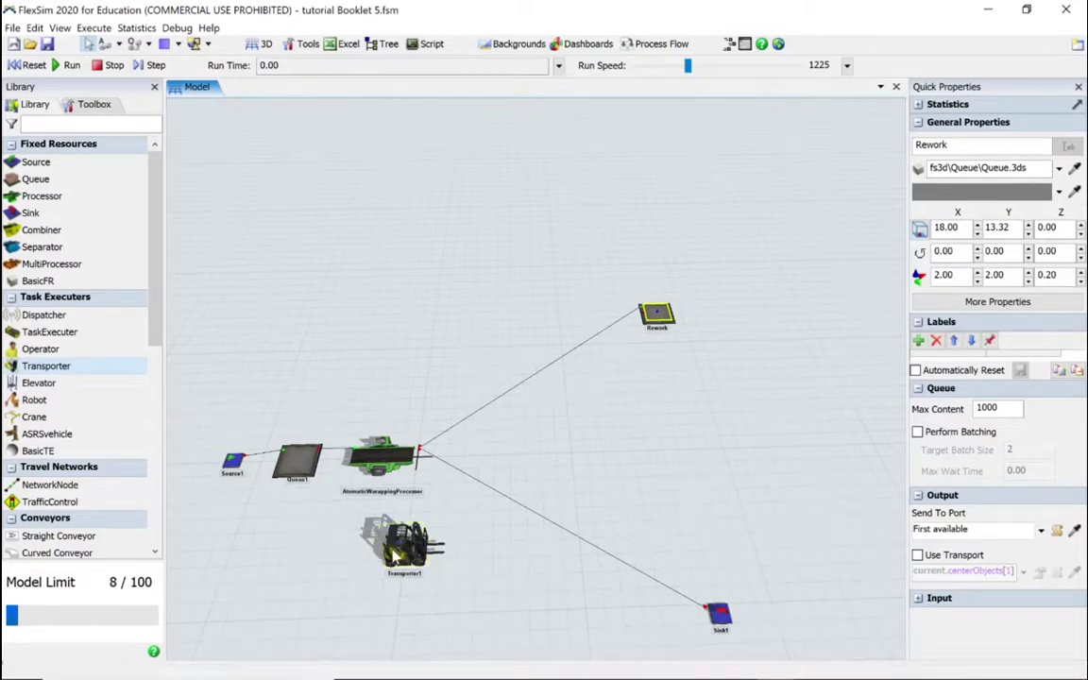
{"action": "left_click", "coordinate": [393, 456]}
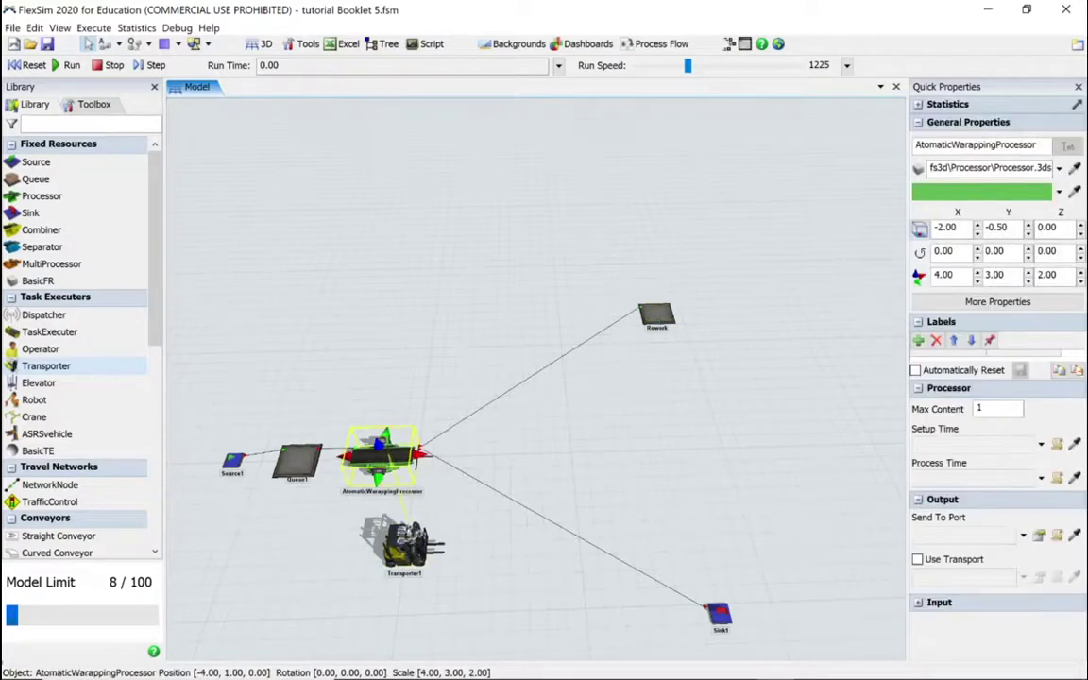
- Enable Use Transport on the processor with current.centerObjects[1], check its central port connection, and accept
{"action": "double_click", "coordinate": [382, 460]}
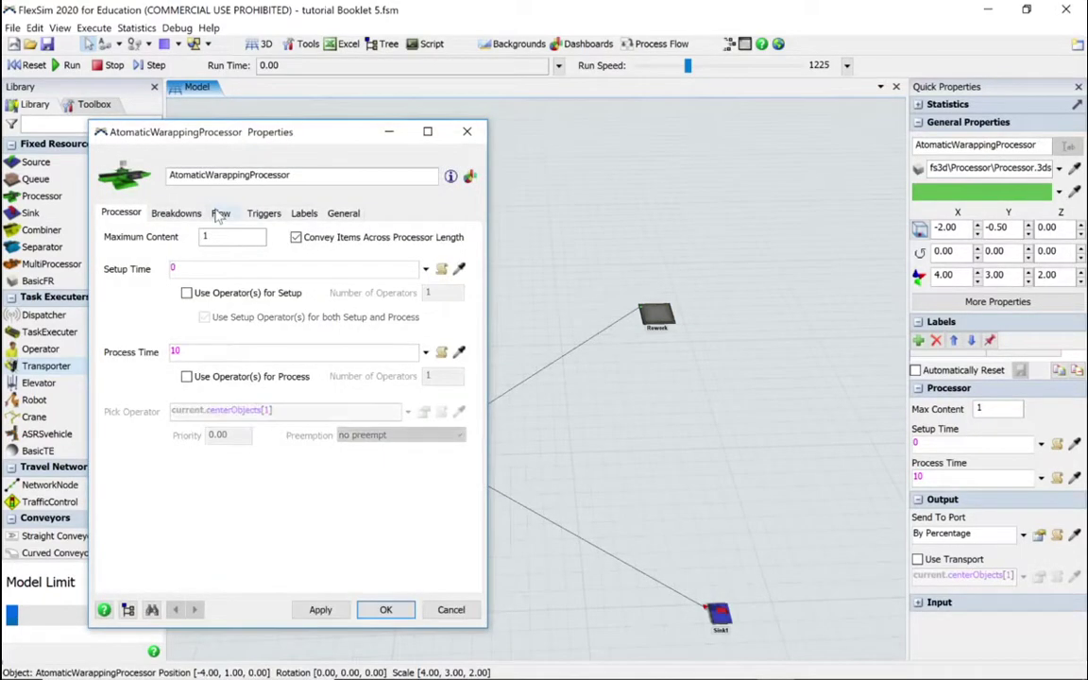
{"action": "left_click", "coordinate": [220, 213]}
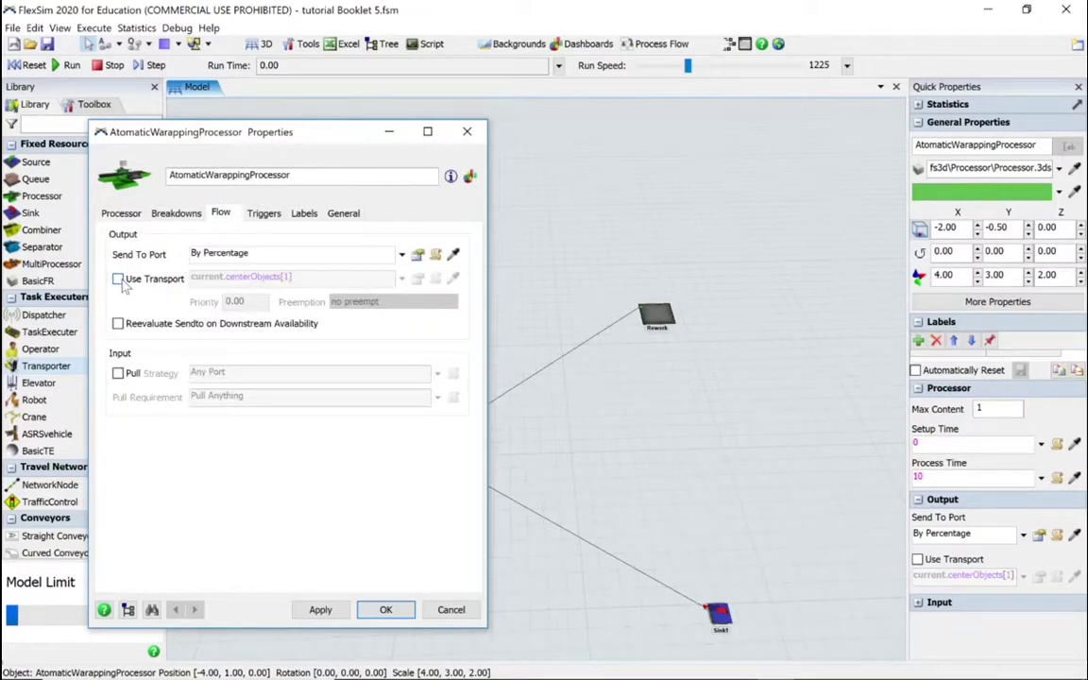
{"action": "left_click", "coordinate": [119, 279]}
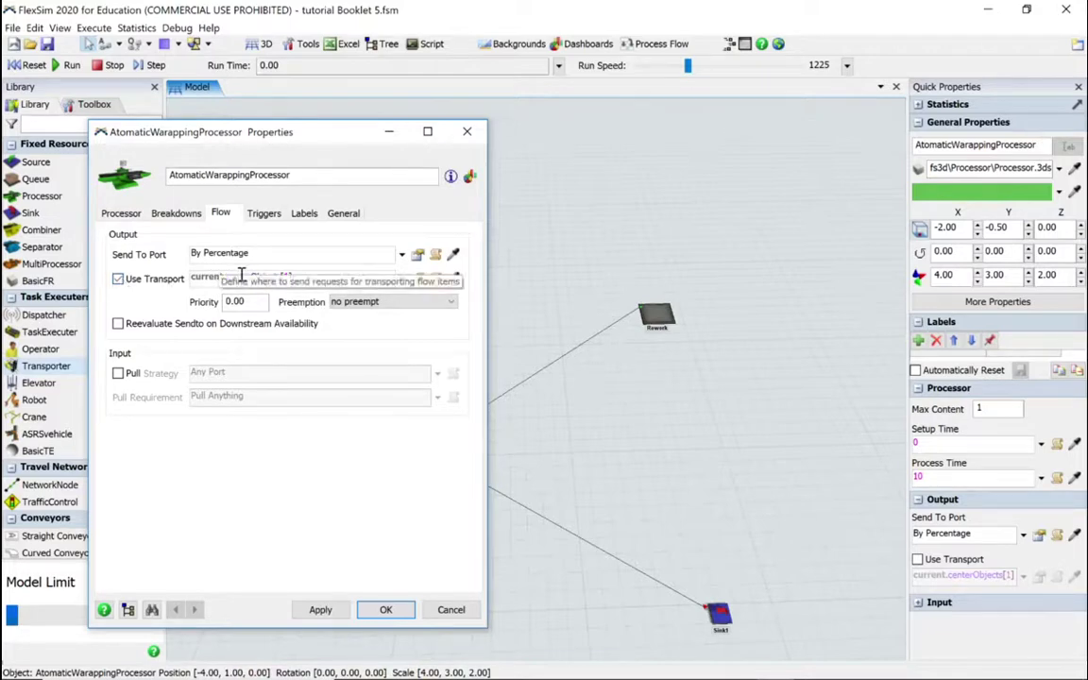
{"action": "left_click", "coordinate": [343, 214]}
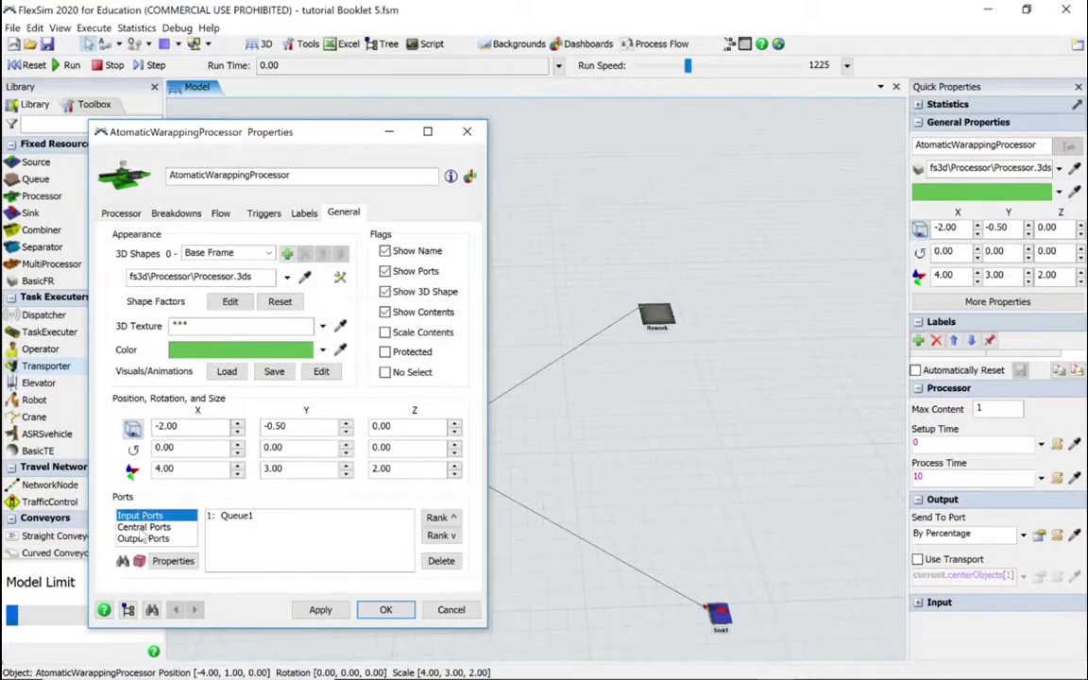
{"action": "left_click", "coordinate": [179, 527]}
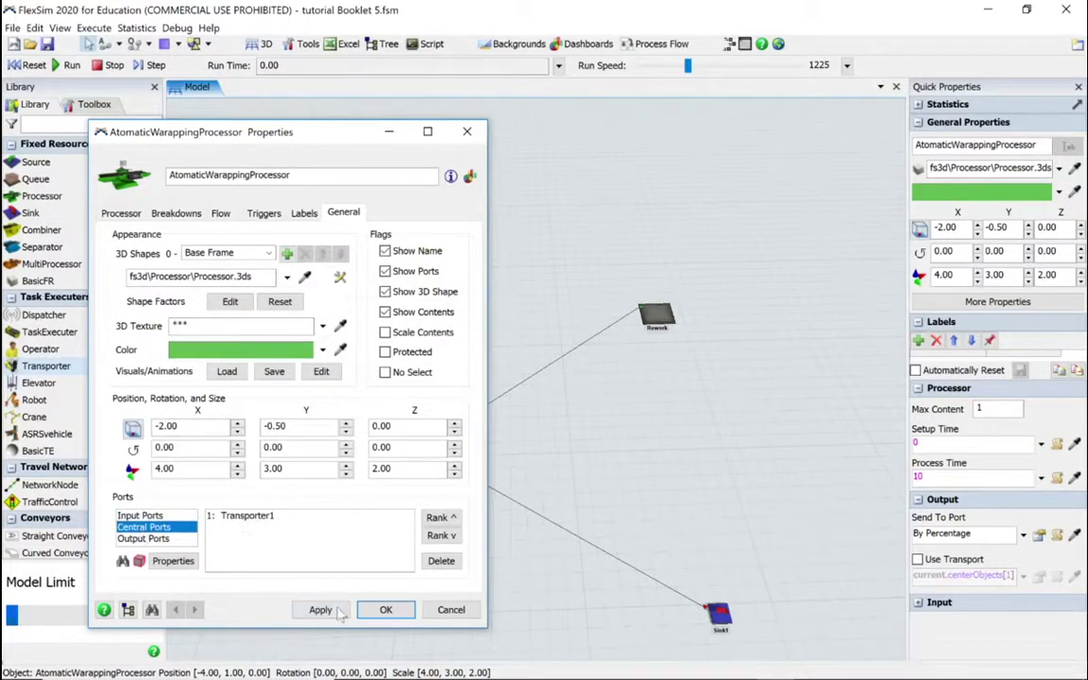
{"action": "left_click", "coordinate": [220, 214]}
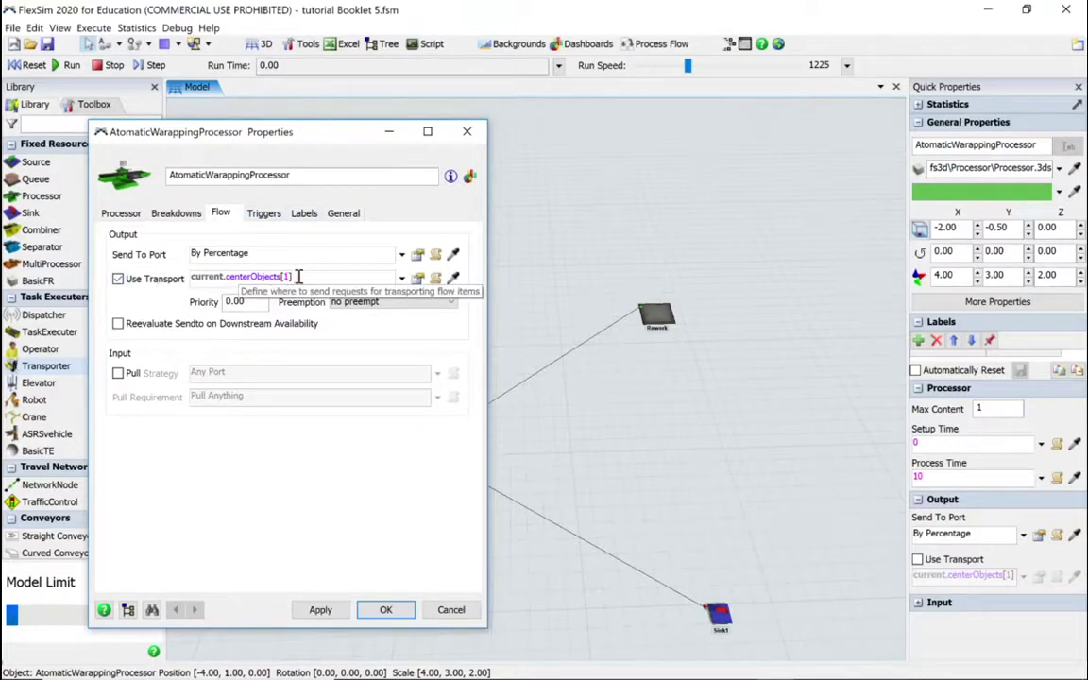
{"action": "left_click", "coordinate": [387, 610]}
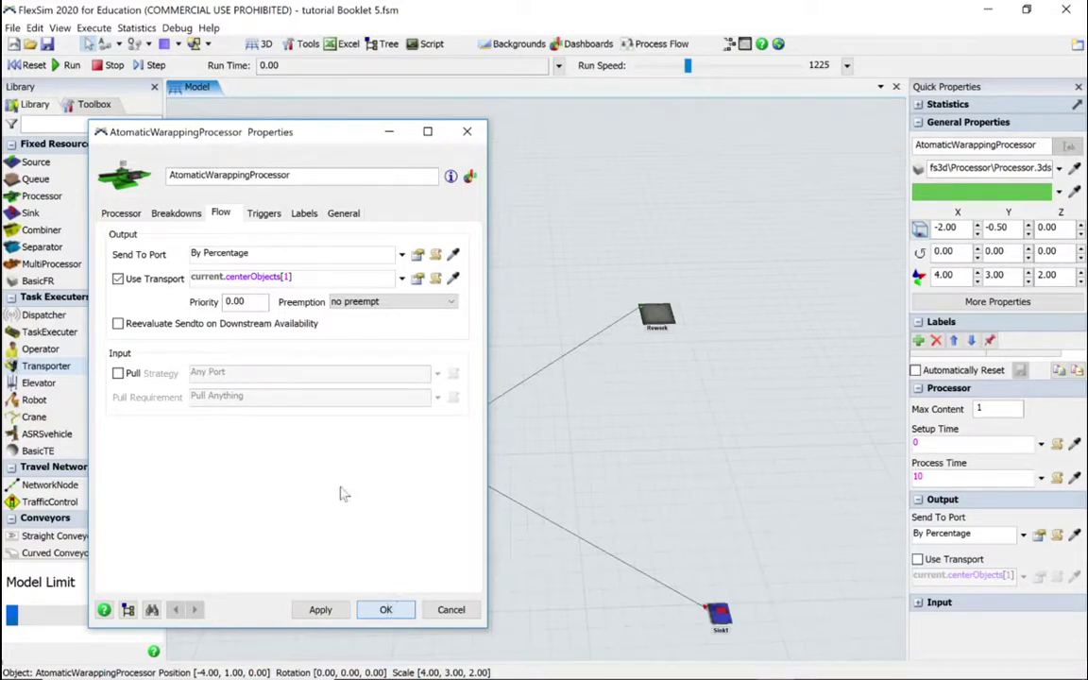
- Run the simulation to check how the transporter carries boxes to Rework and the sink, and reset it
{"action": "left_click", "coordinate": [68, 66]}
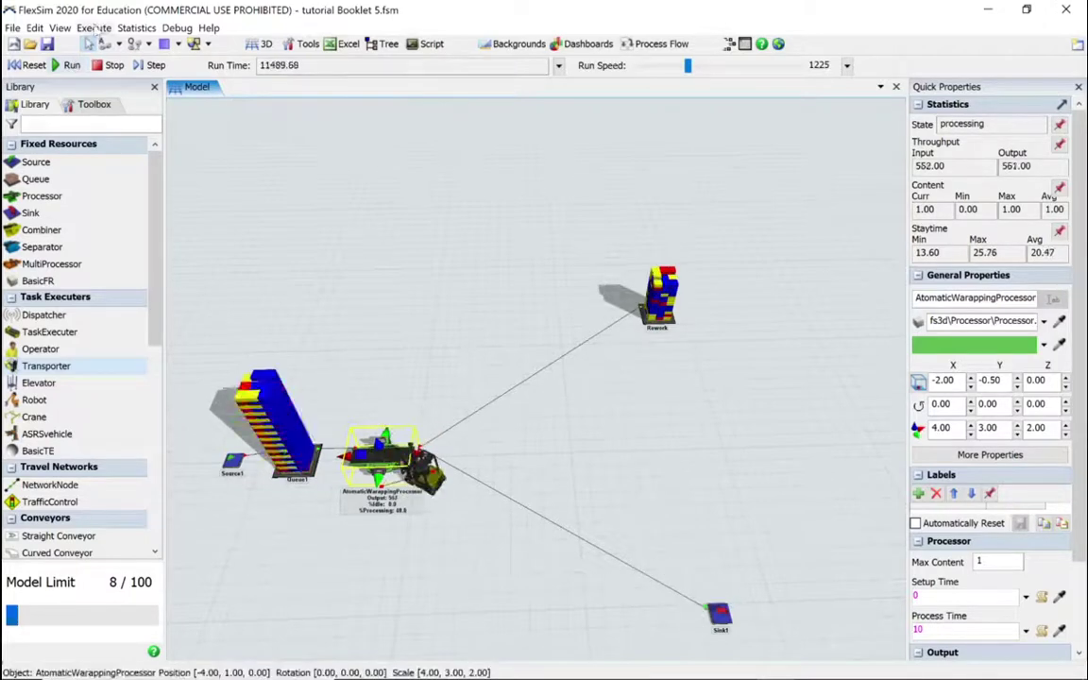
{"action": "left_click", "coordinate": [111, 65]}
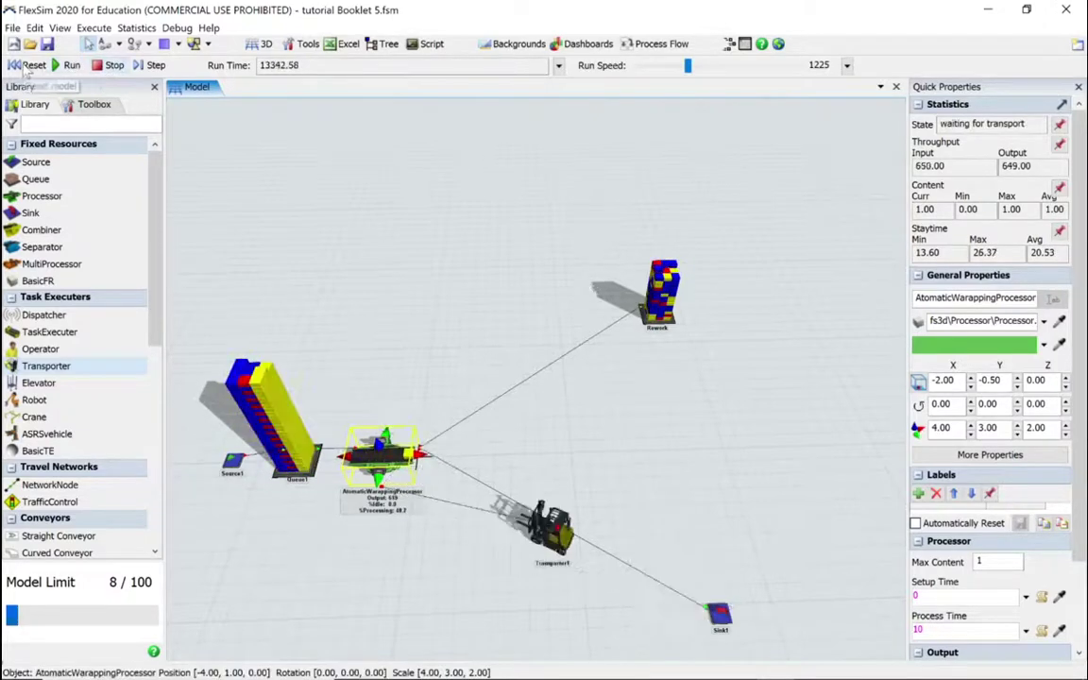
{"action": "left_click", "coordinate": [31, 65]}
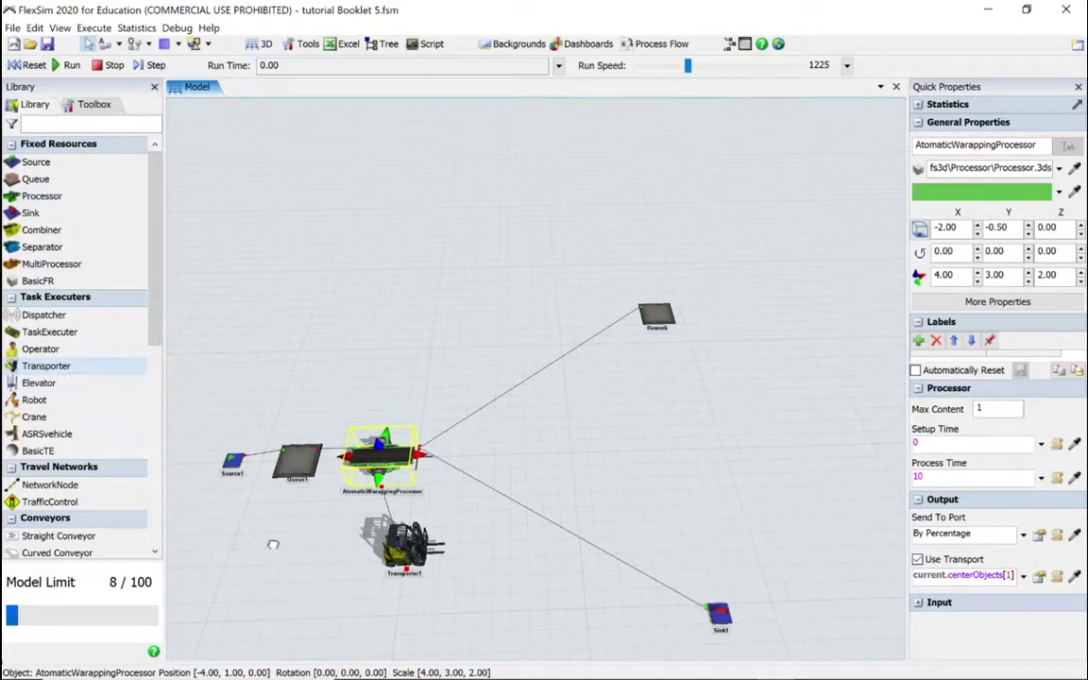
- Add a second transporter in front of the first, at about X 0.5, Y -10.4, and colour it red
{"action": "left_click_drag", "start_coordinate": [393, 612], "coordinate": [393, 614]}
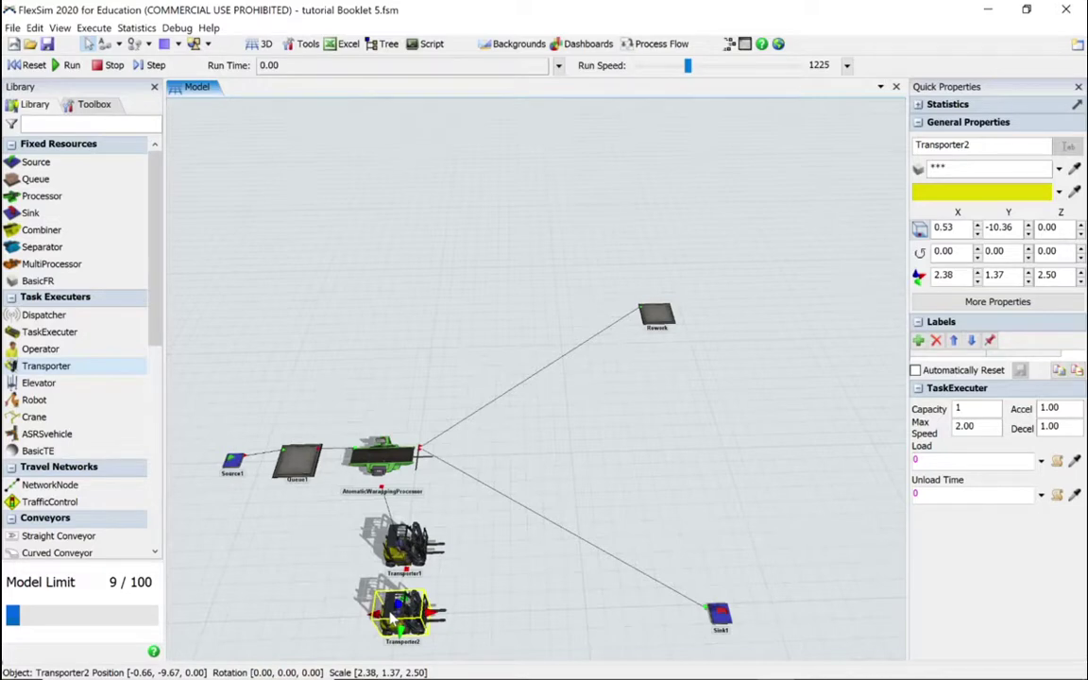
{"action": "left_click_drag", "start_coordinate": [308, 590], "coordinate": [306, 537]}
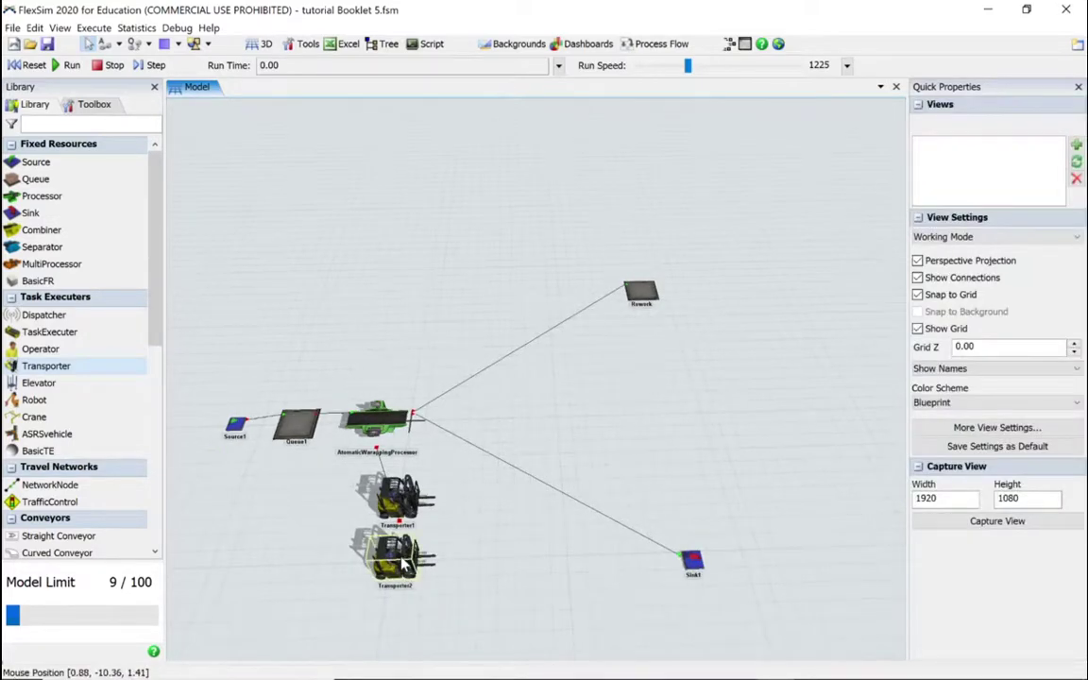
{"action": "left_click", "coordinate": [404, 564]}
{"action": "double_click", "coordinate": [405, 563]}
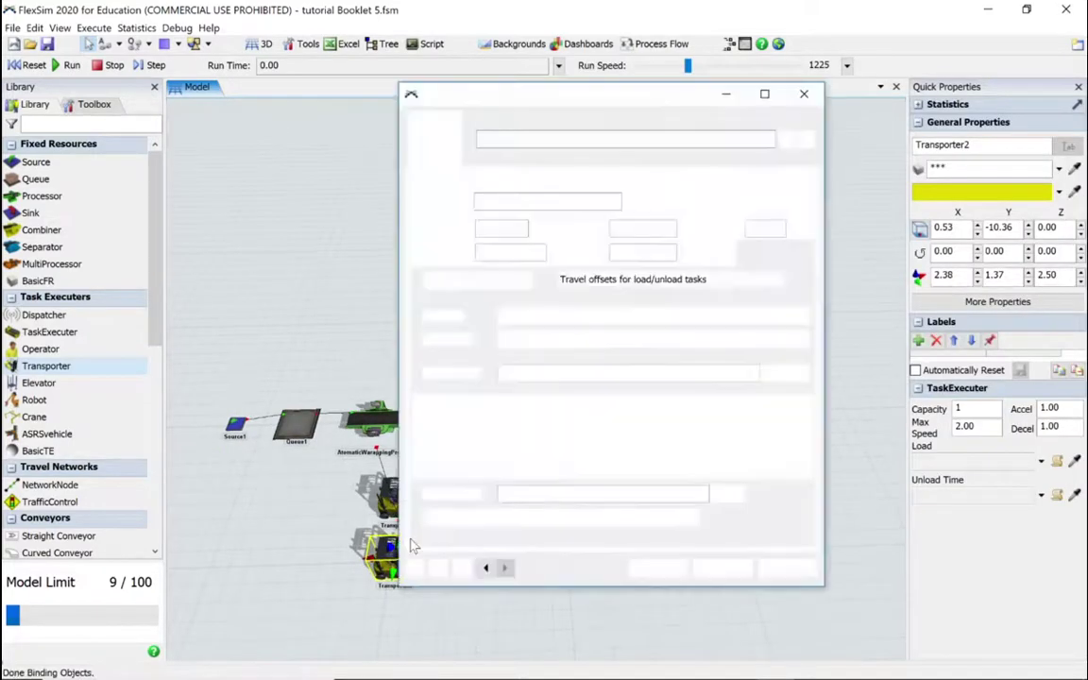
{"action": "left_click", "coordinate": [648, 175]}
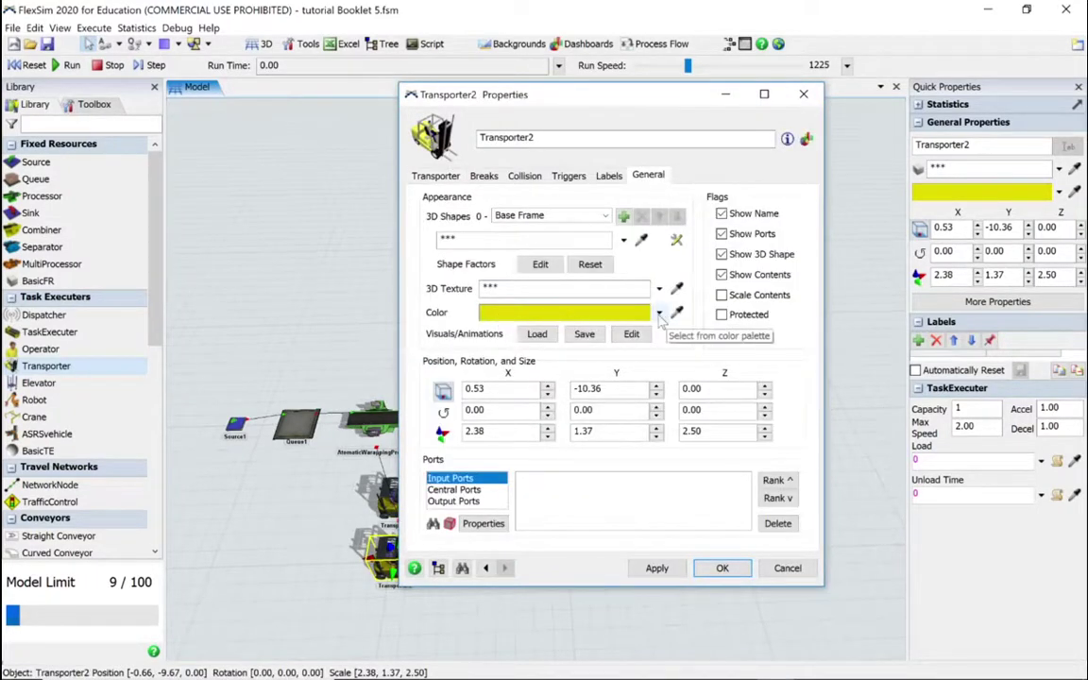
{"action": "left_click", "coordinate": [659, 312]}
{"action": "left_click", "coordinate": [625, 333]}
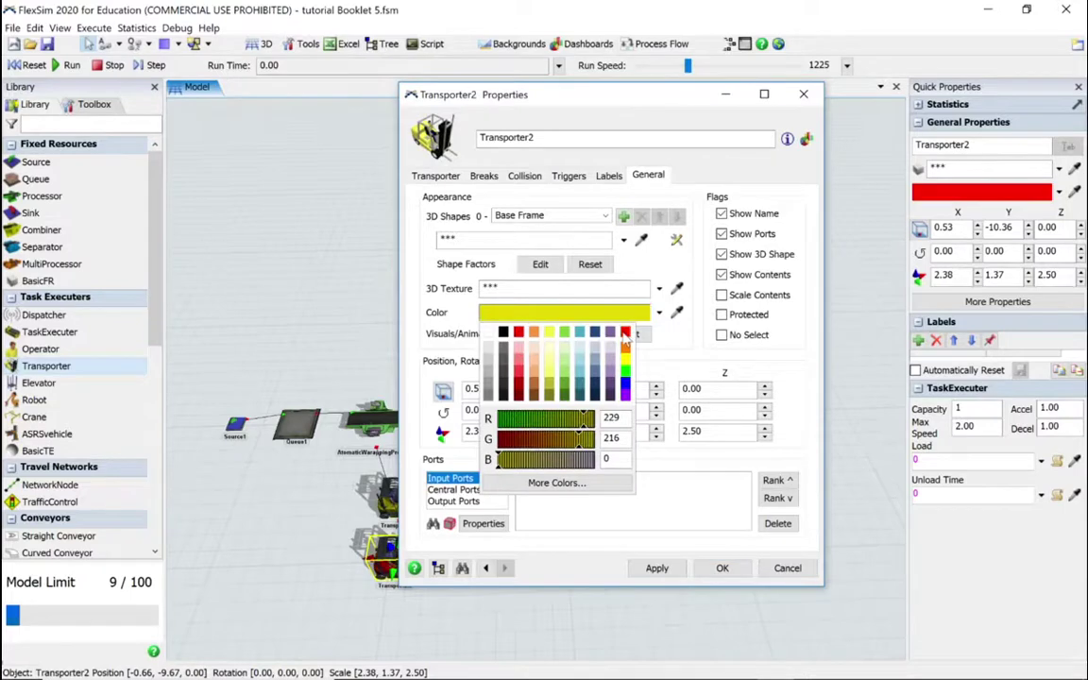
{"action": "left_click", "coordinate": [659, 568]}
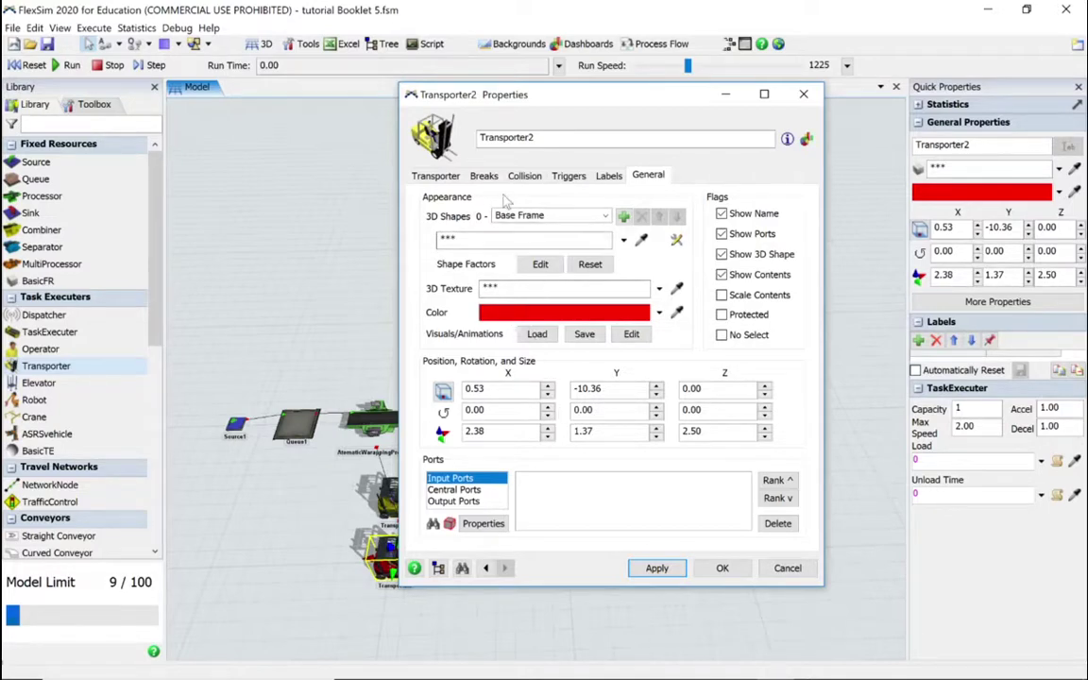
- Set the red transporter's maximum speed to 0.5 meters per second and apply it
{"action": "left_click", "coordinate": [439, 178]}
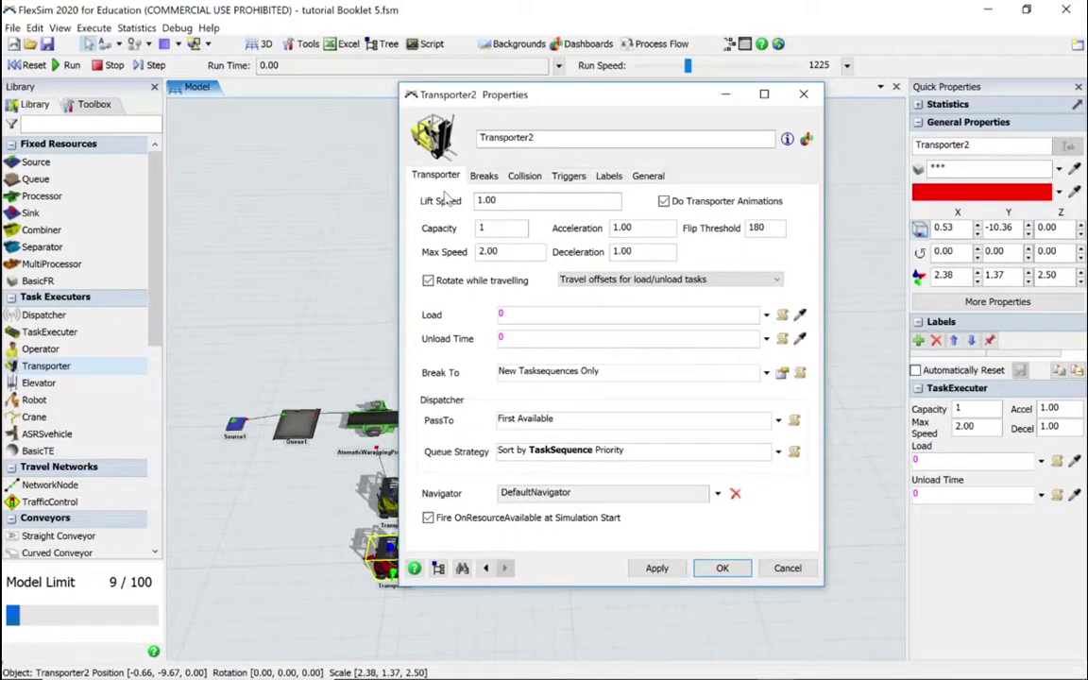
{"action": "double_click", "coordinate": [513, 252]}
{"action": "type", "text": "0.5"}
{"action": "left_click", "coordinate": [536, 252]}
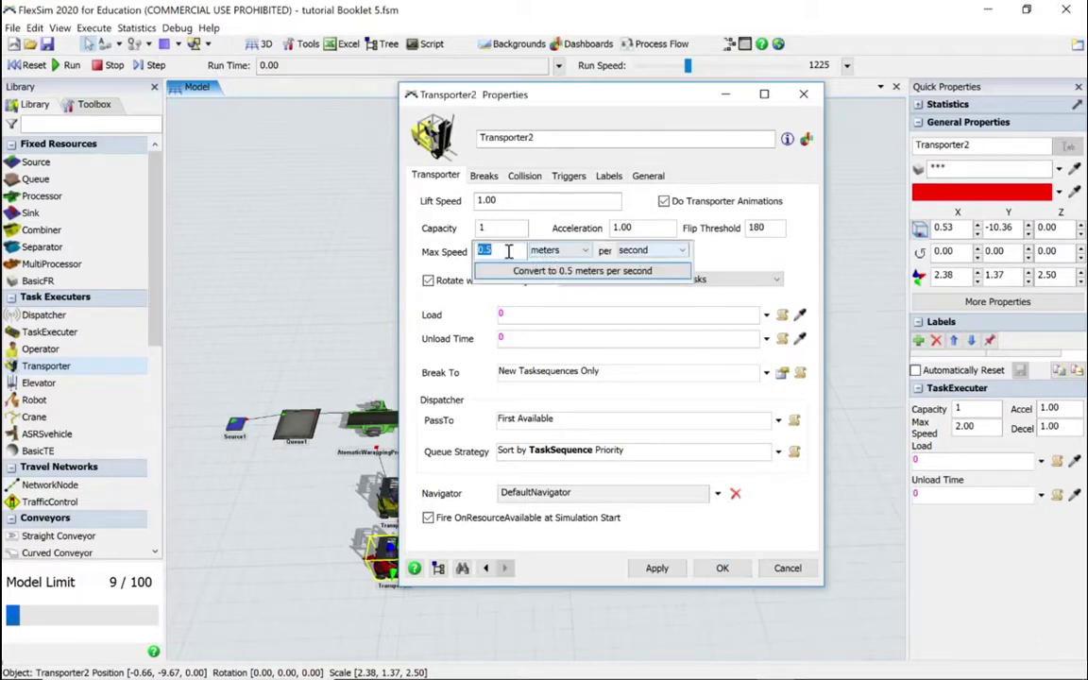
{"action": "left_click", "coordinate": [424, 253]}
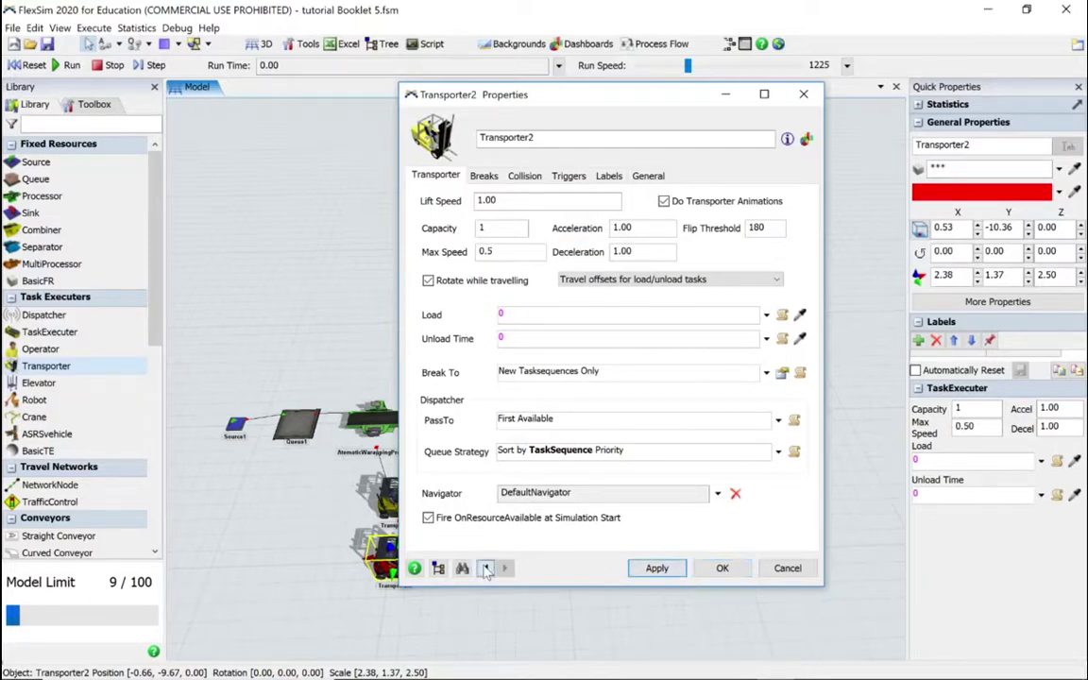
- Set the first transporter's maximum speed to 0.5 as well and accept the properties
{"action": "left_click", "coordinate": [486, 567]}
{"action": "left_click_drag", "start_coordinate": [508, 247], "coordinate": [451, 245]}
{"action": "type", "text": "0"}
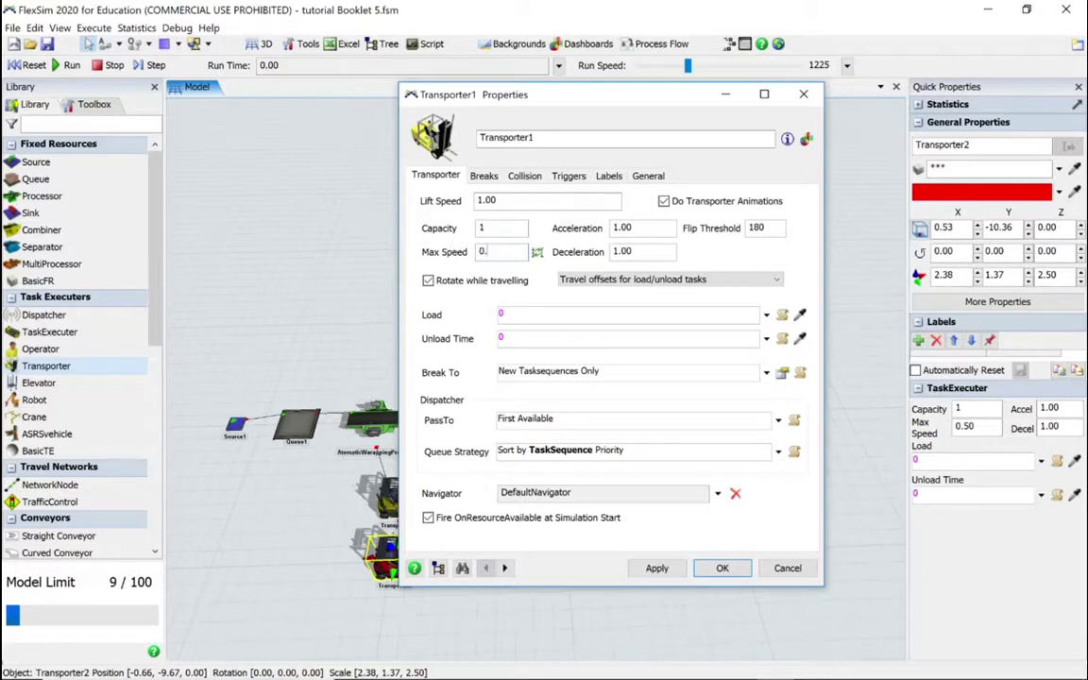
{"action": "left_click", "coordinate": [424, 376]}
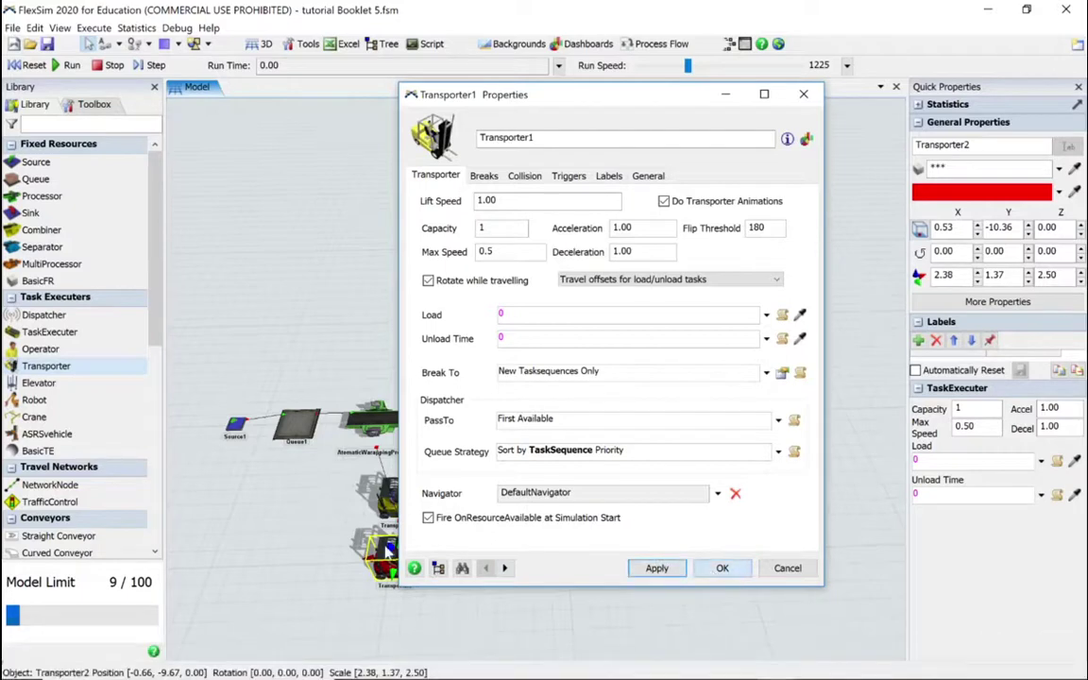
{"action": "left_click", "coordinate": [720, 569]}
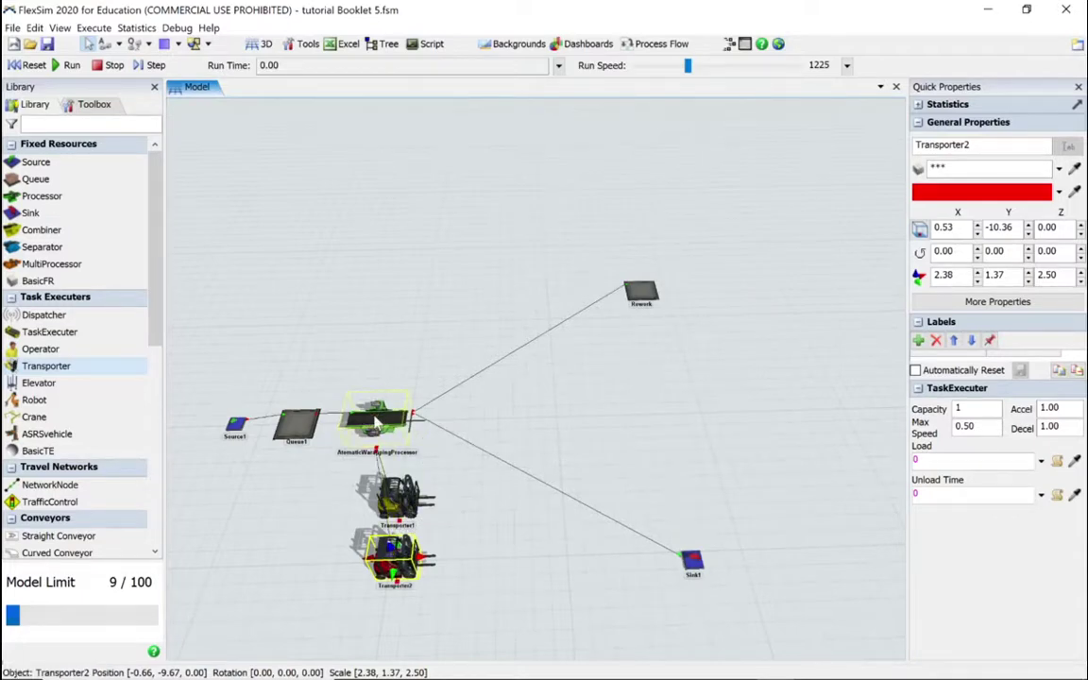
- Move the yellow transporter sideways from in front of the wrapping processor, to about X 2.2, Y -6.7
{"action": "left_click", "coordinate": [395, 498]}
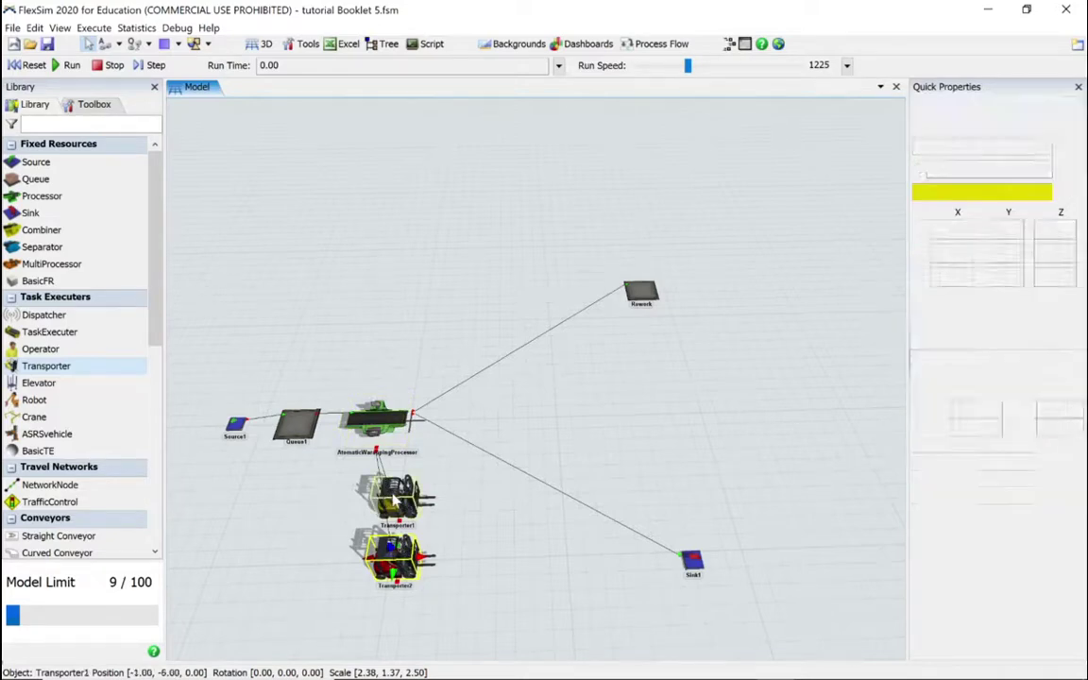
{"action": "left_click_drag", "start_coordinate": [395, 499], "coordinate": [428, 498]}
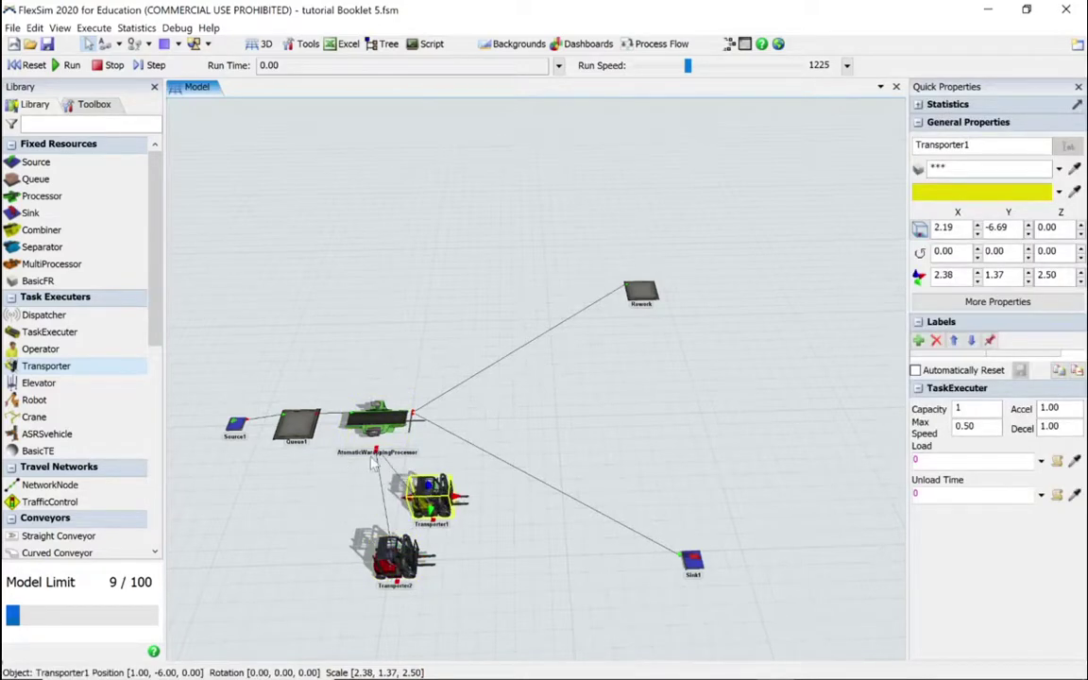
{"action": "left_click", "coordinate": [299, 485]}
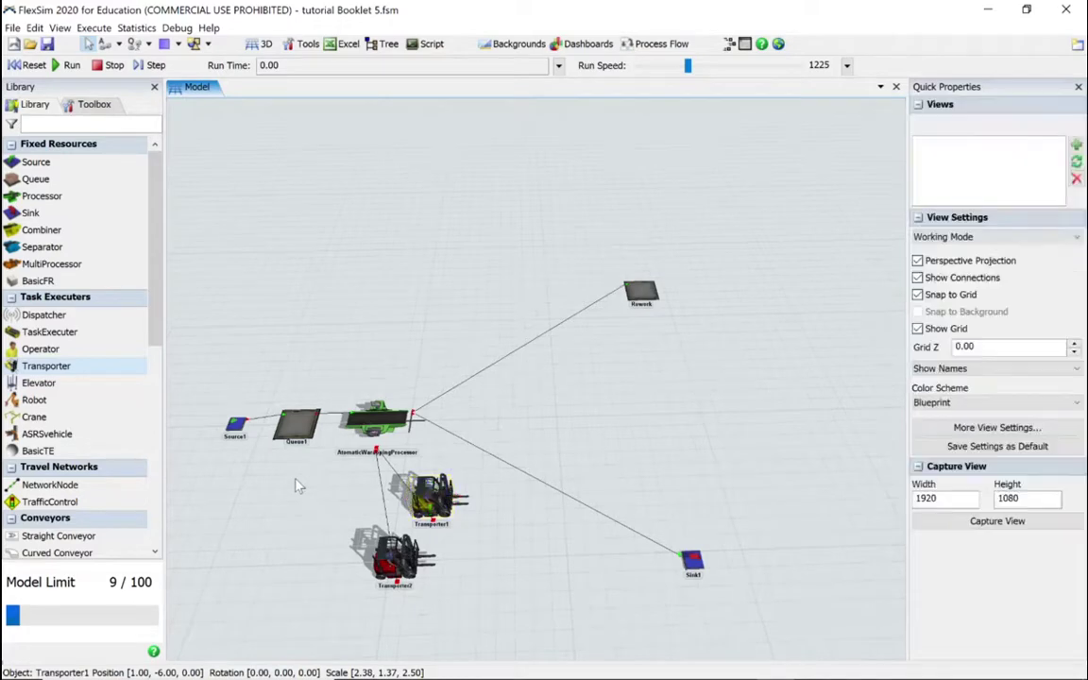
- Change the wrapping processor's transport rule to Center Port By Case
{"action": "scroll", "coordinate": [303, 485], "scroll_direction": "up", "scroll_amount": 10}
{"action": "scroll", "coordinate": [348, 495], "scroll_direction": "up", "scroll_amount": 2}
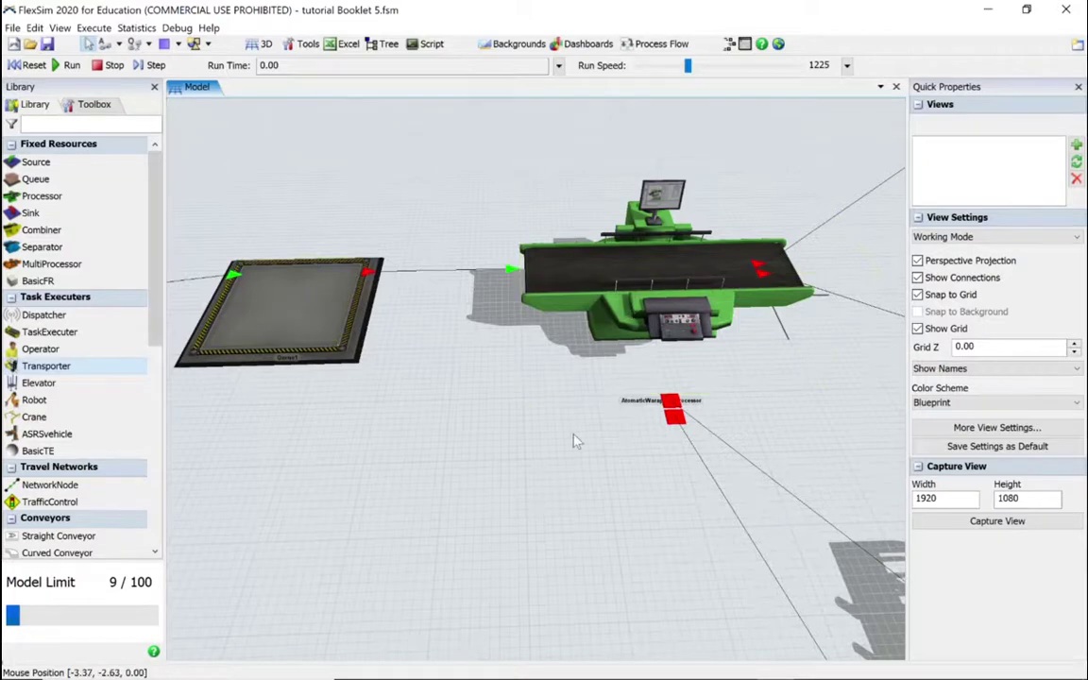
{"action": "scroll", "coordinate": [396, 274], "scroll_direction": "down", "scroll_amount": 5}
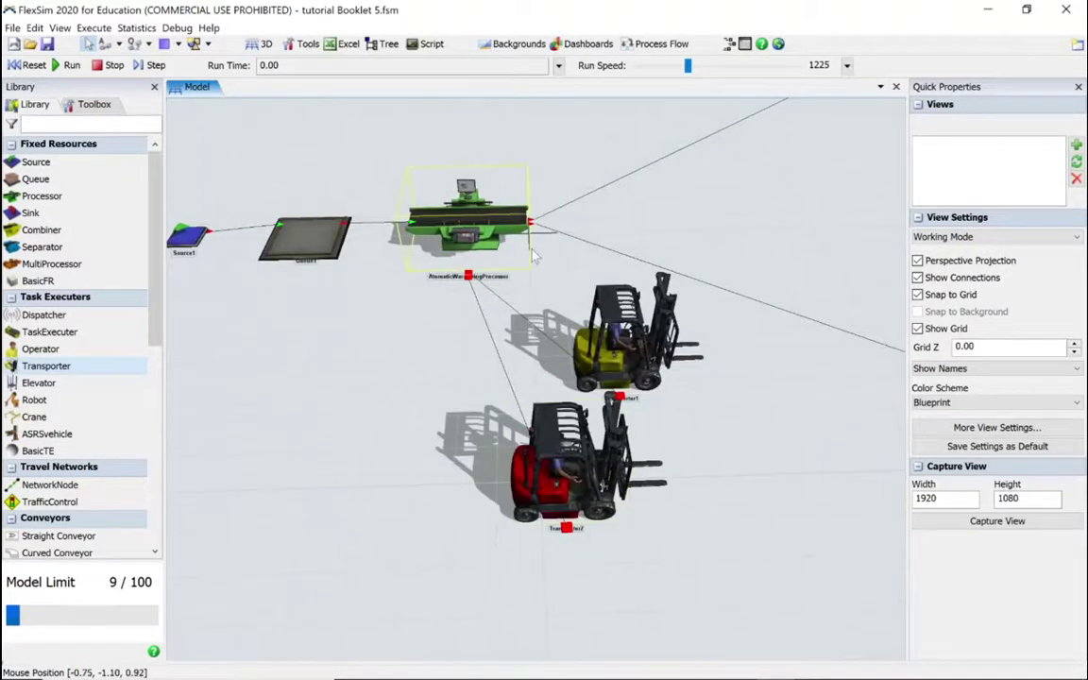
{"action": "left_click_drag", "start_coordinate": [370, 329], "coordinate": [371, 384]}
{"action": "scroll", "coordinate": [371, 384], "scroll_direction": "down", "scroll_amount": 5}
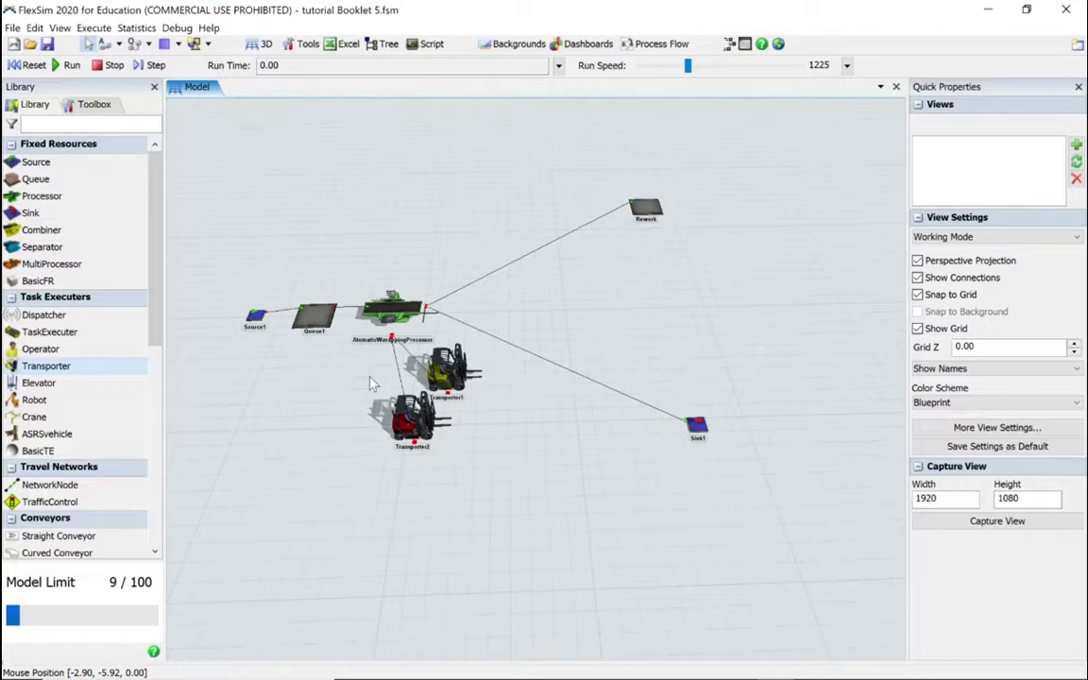
{"action": "left_click", "coordinate": [405, 321]}
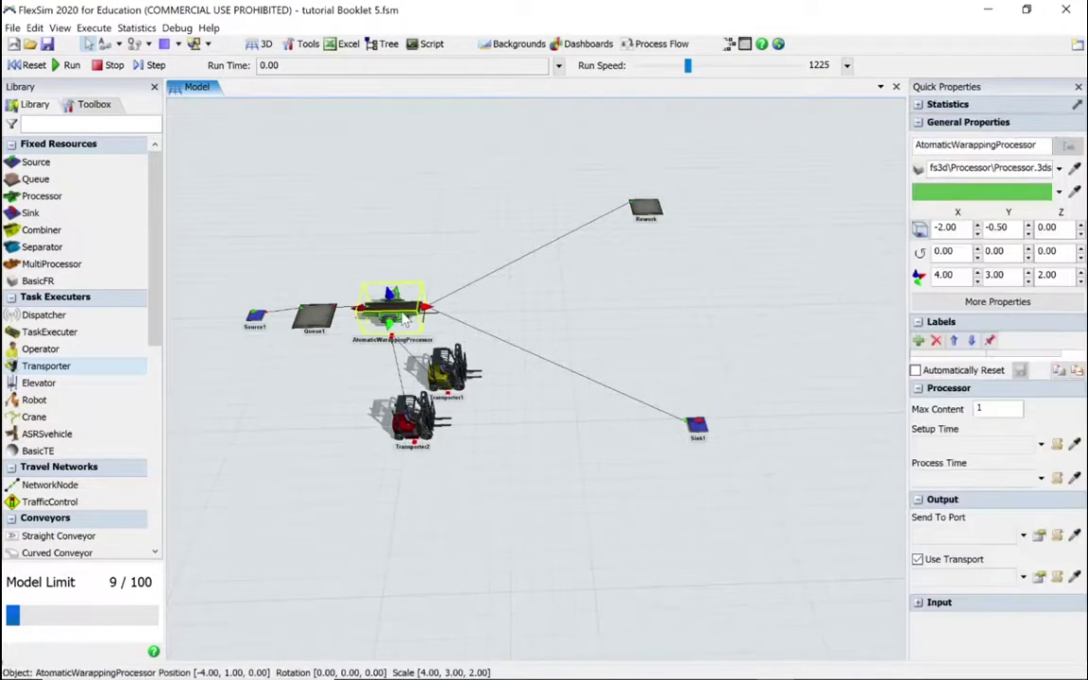
{"action": "double_click", "coordinate": [404, 322]}
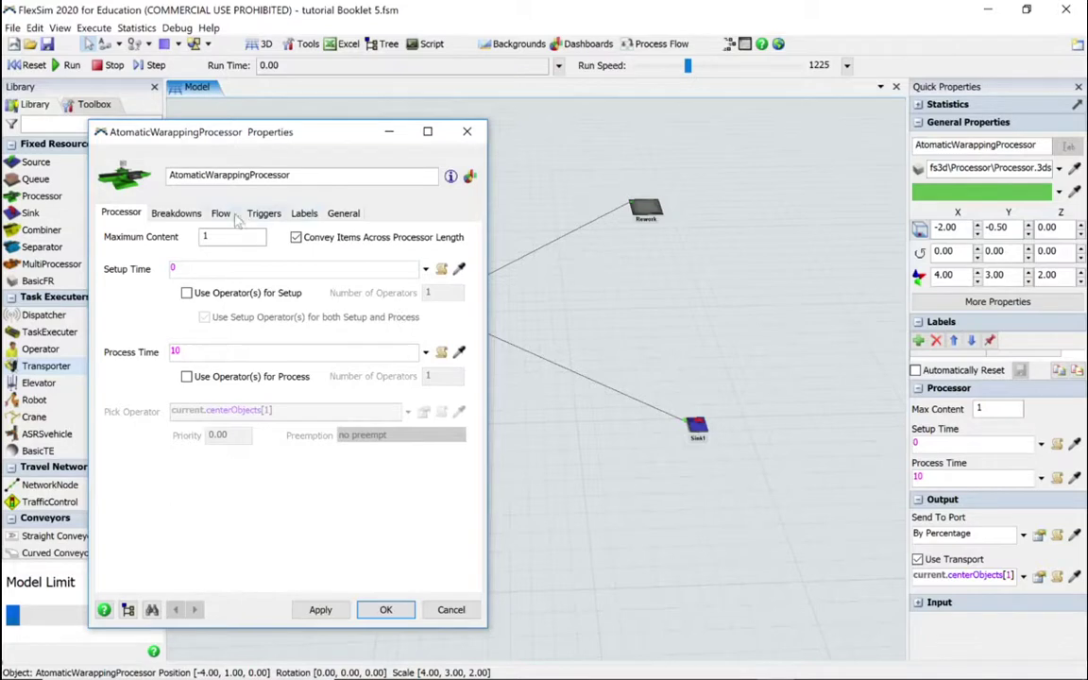
{"action": "left_click", "coordinate": [221, 213]}
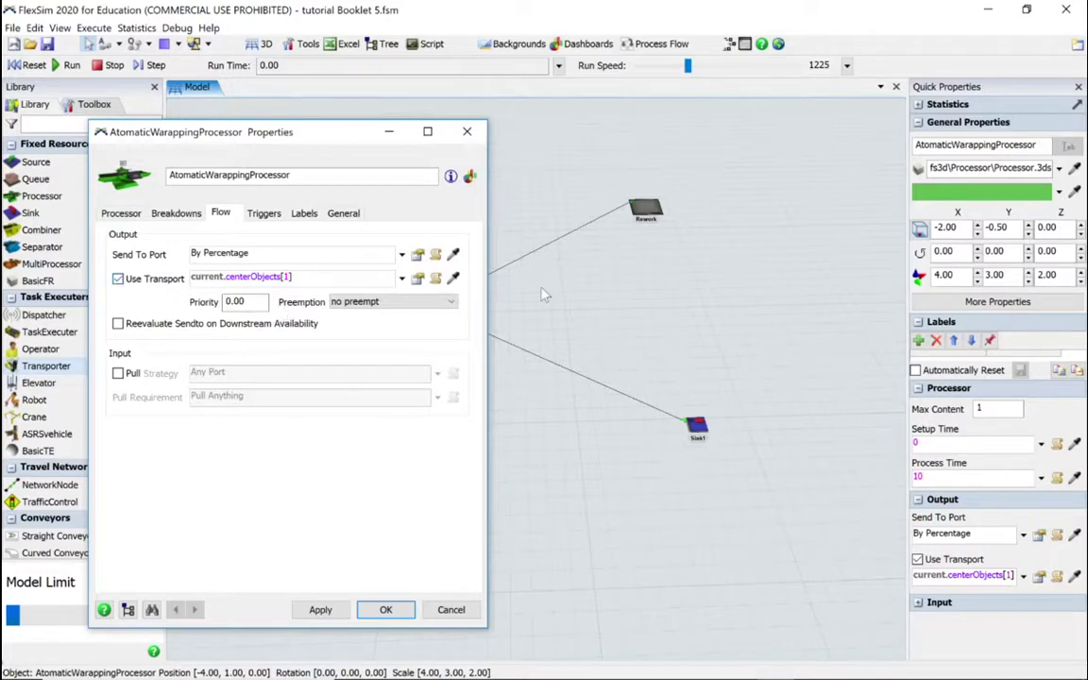
{"action": "left_click", "coordinate": [402, 278]}
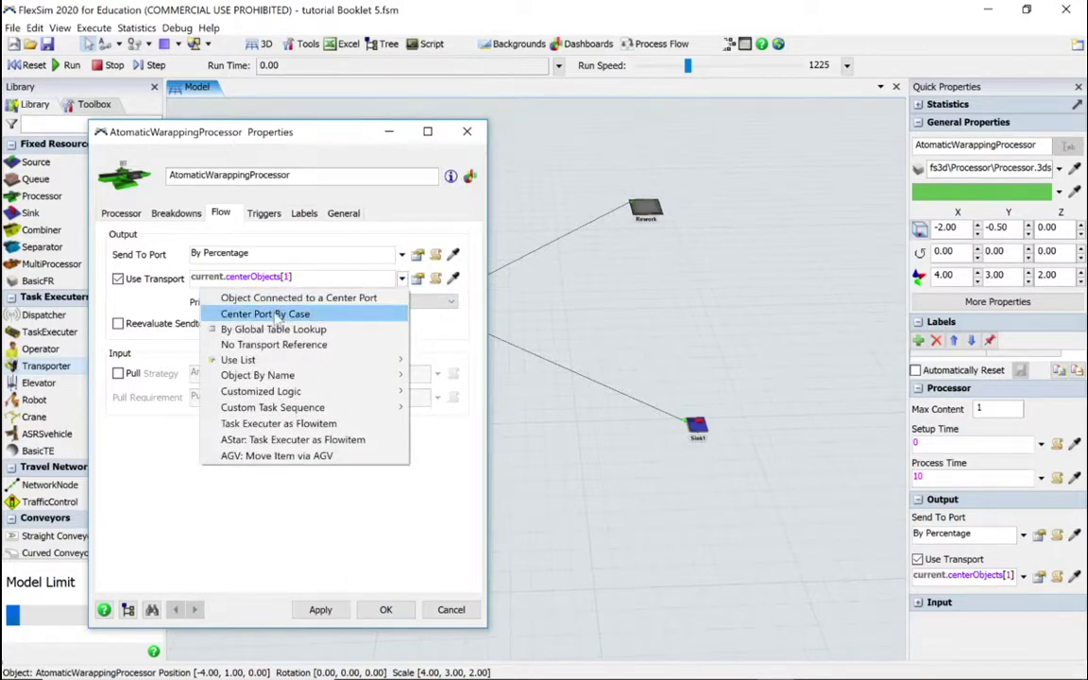
{"action": "left_click", "coordinate": [278, 315]}
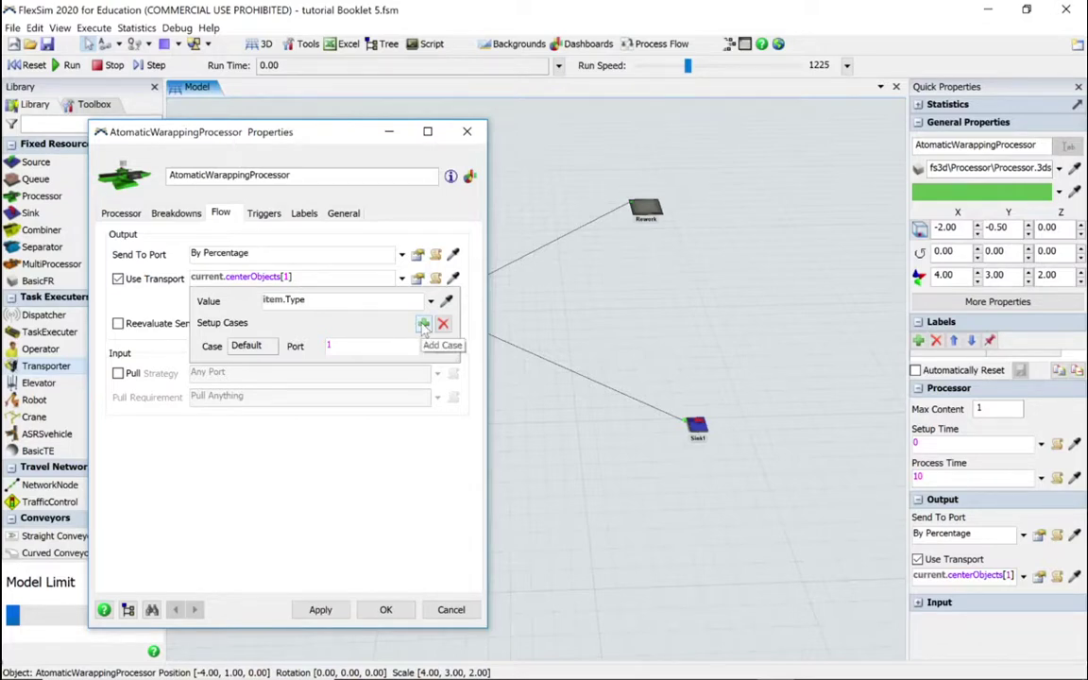
- Add cases 1 and 2 to the transport rule, with port 2 for case 1 and port 1 for case 2, and accept the properties
{"action": "left_click", "coordinate": [424, 325]}
{"action": "left_click", "coordinate": [424, 325]}
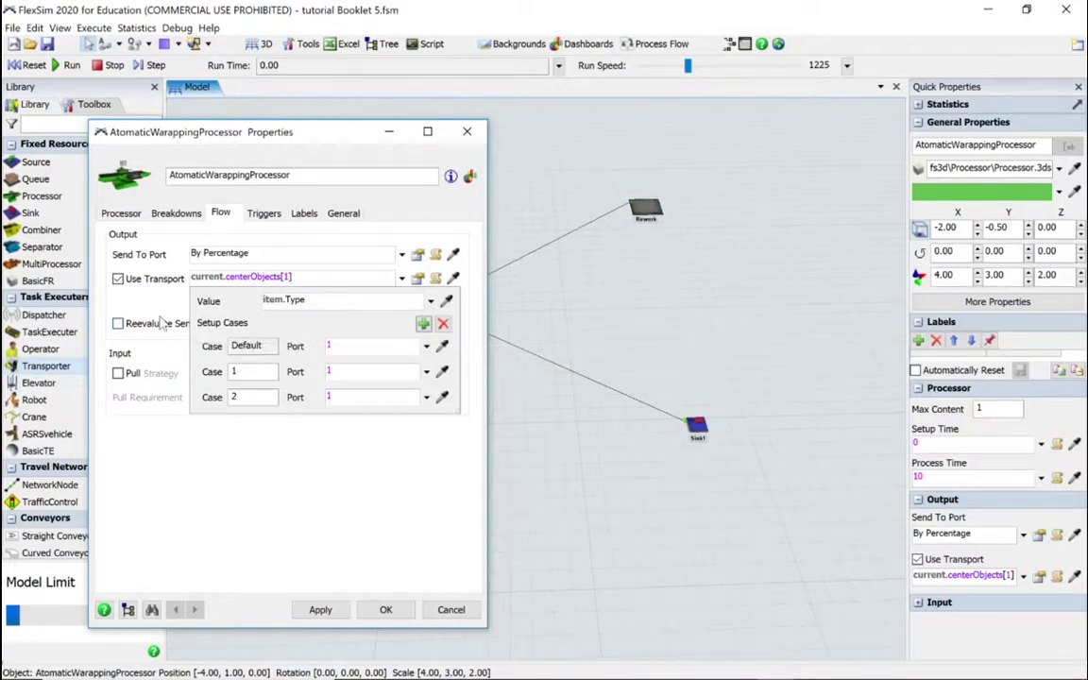
{"action": "left_click", "coordinate": [347, 371]}
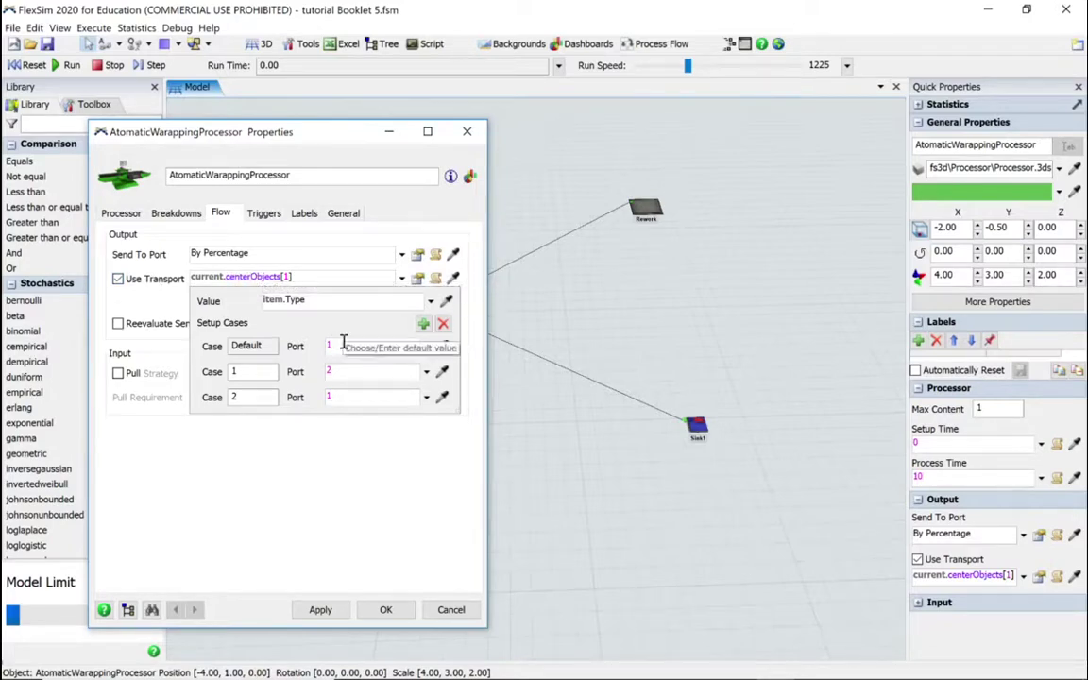
{"action": "left_click", "coordinate": [342, 527]}
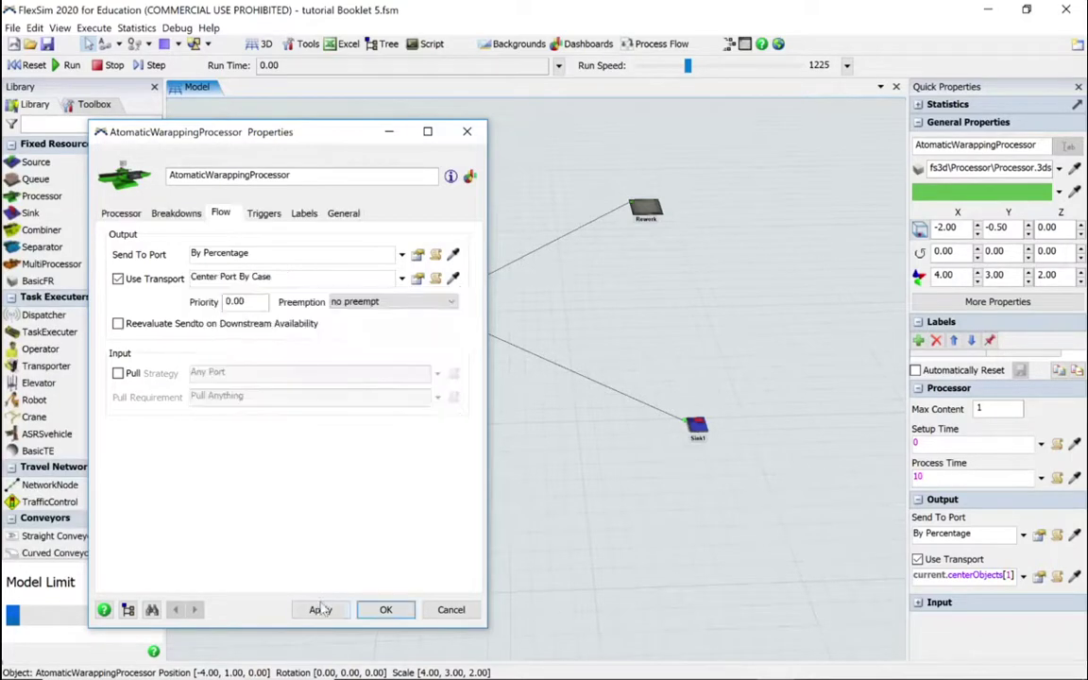
{"action": "left_click", "coordinate": [383, 610]}
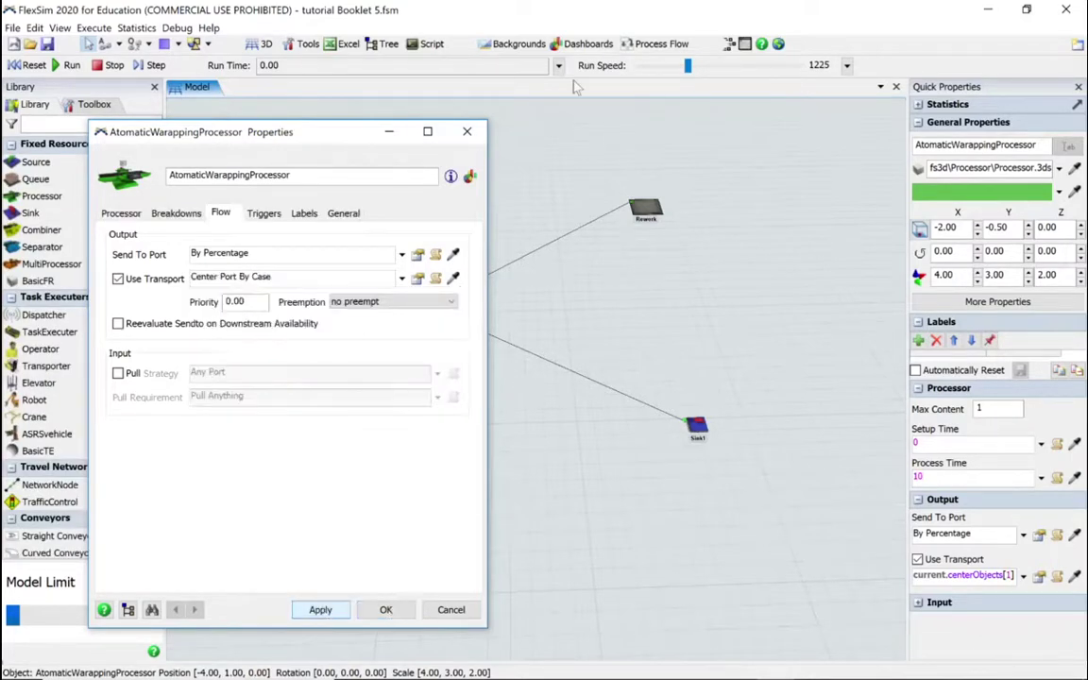
- Lower the run speed to about 39.5, reset and run the simulation to check how both transporters carry boxes, and reset it
{"action": "left_click_drag", "start_coordinate": [688, 68], "coordinate": [600, 64]}
{"action": "left_click", "coordinate": [34, 66]}
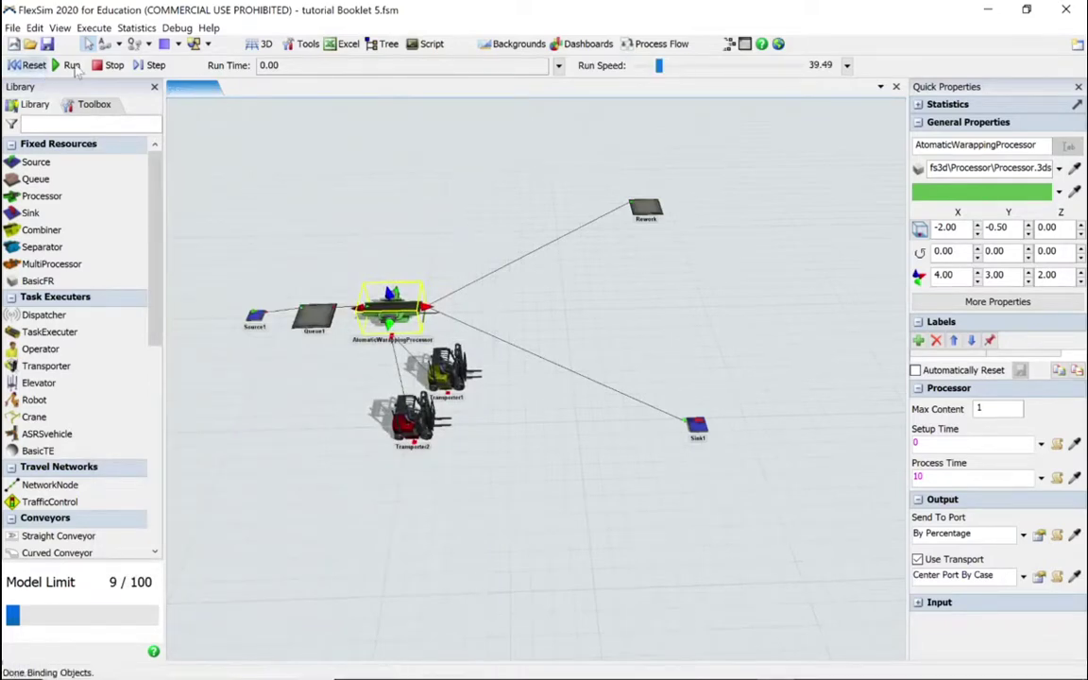
{"action": "left_click", "coordinate": [68, 65]}
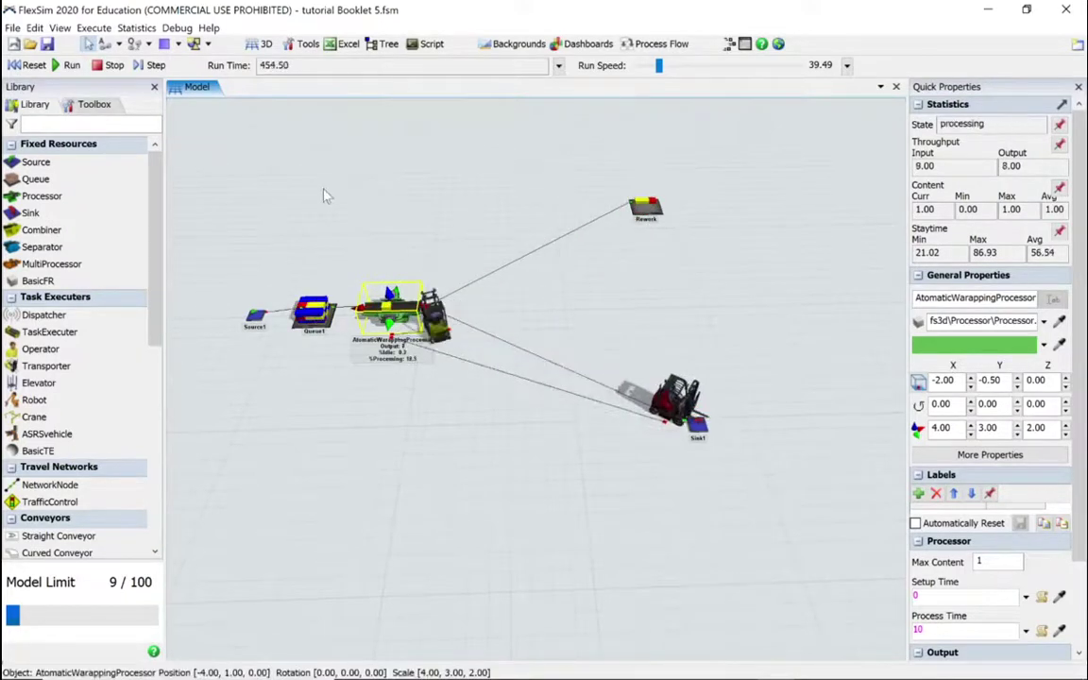
{"action": "left_click", "coordinate": [108, 64]}
{"action": "left_click", "coordinate": [28, 64]}
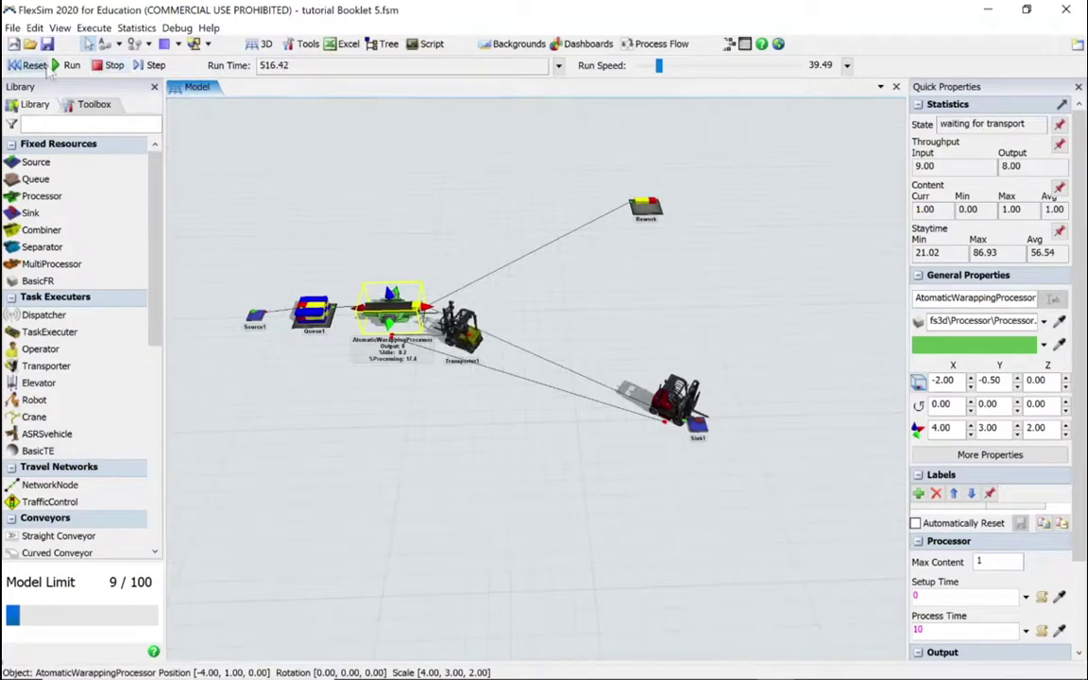
- Review the case and port assignments in the wrapping processor's transport rule and close the properties without changes
{"action": "left_click", "coordinate": [376, 304]}
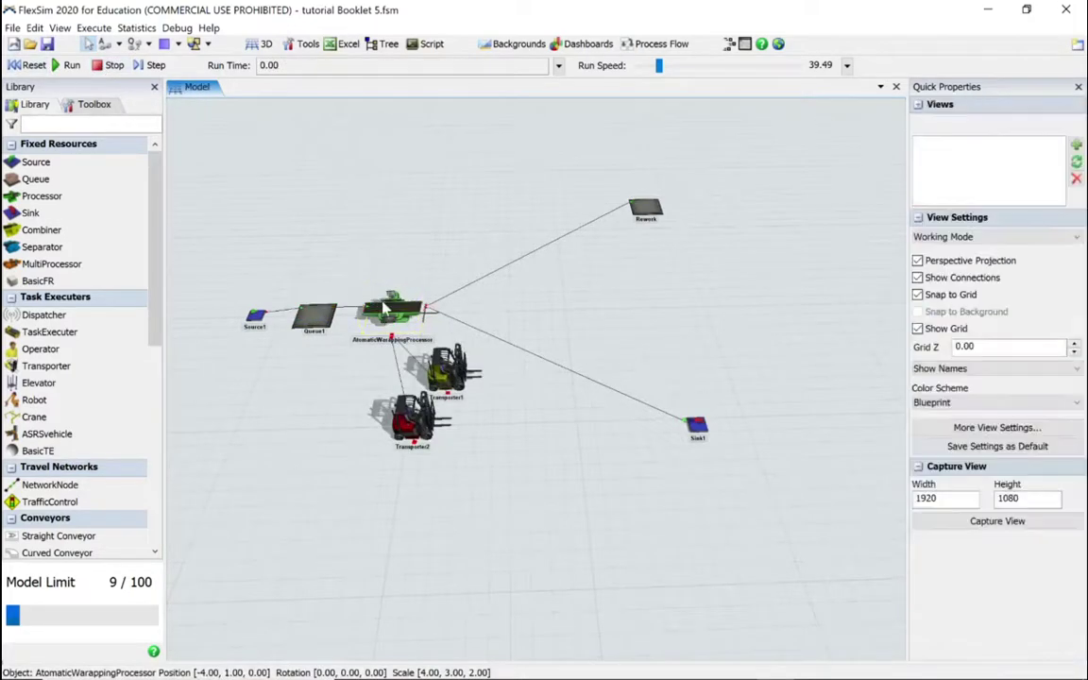
{"action": "left_click", "coordinate": [382, 307]}
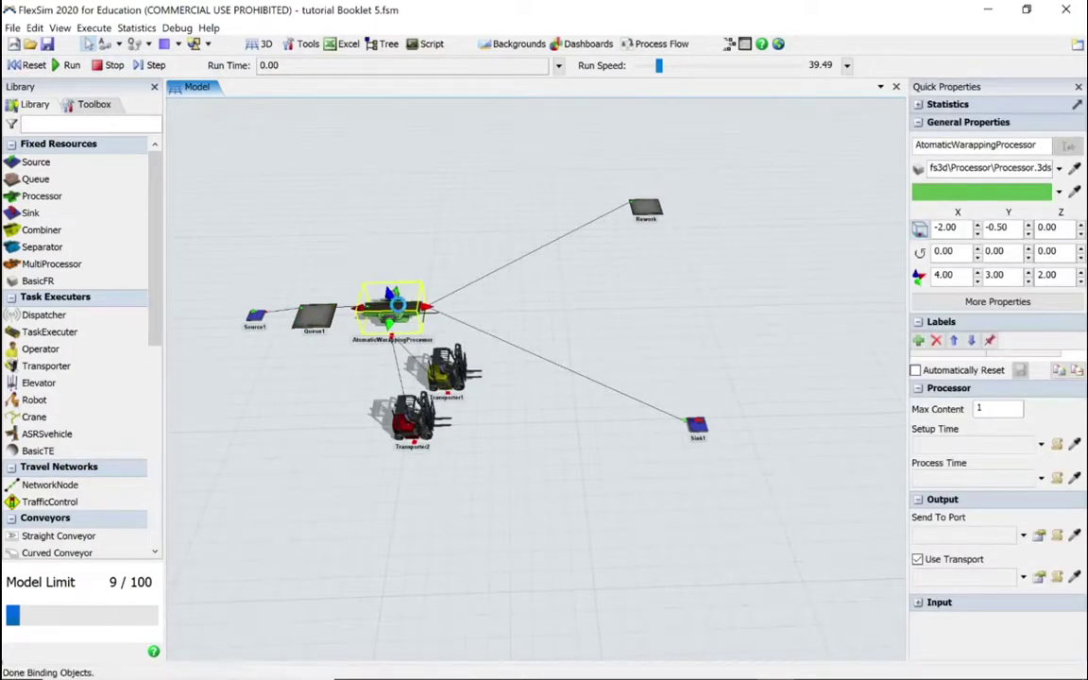
{"action": "double_click", "coordinate": [389, 304]}
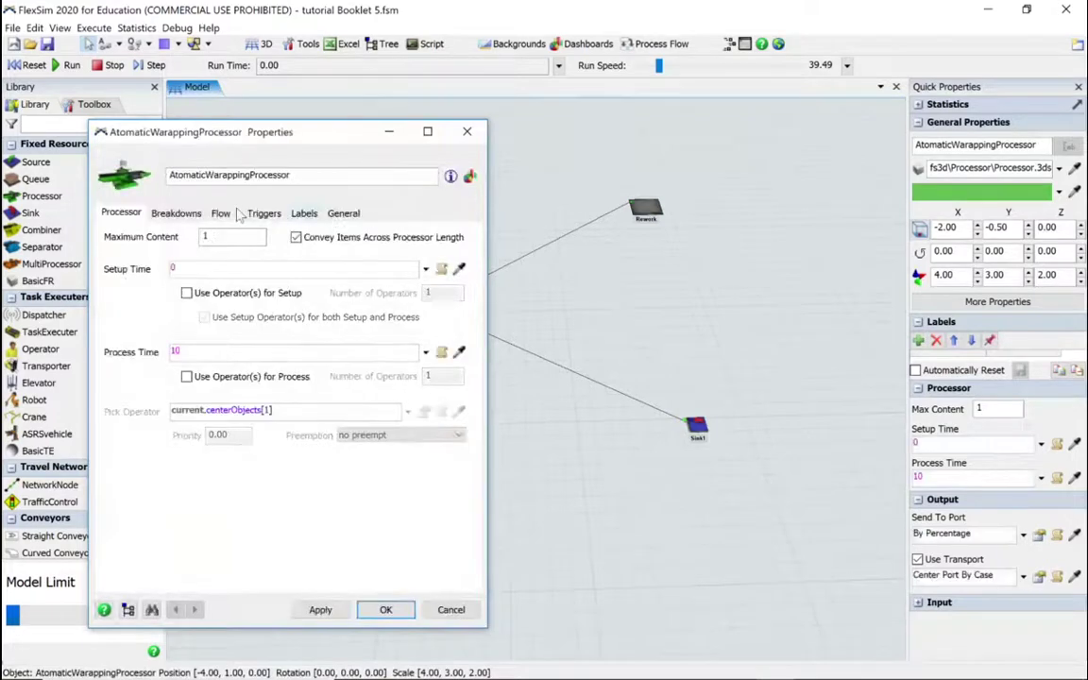
{"action": "left_click", "coordinate": [221, 213]}
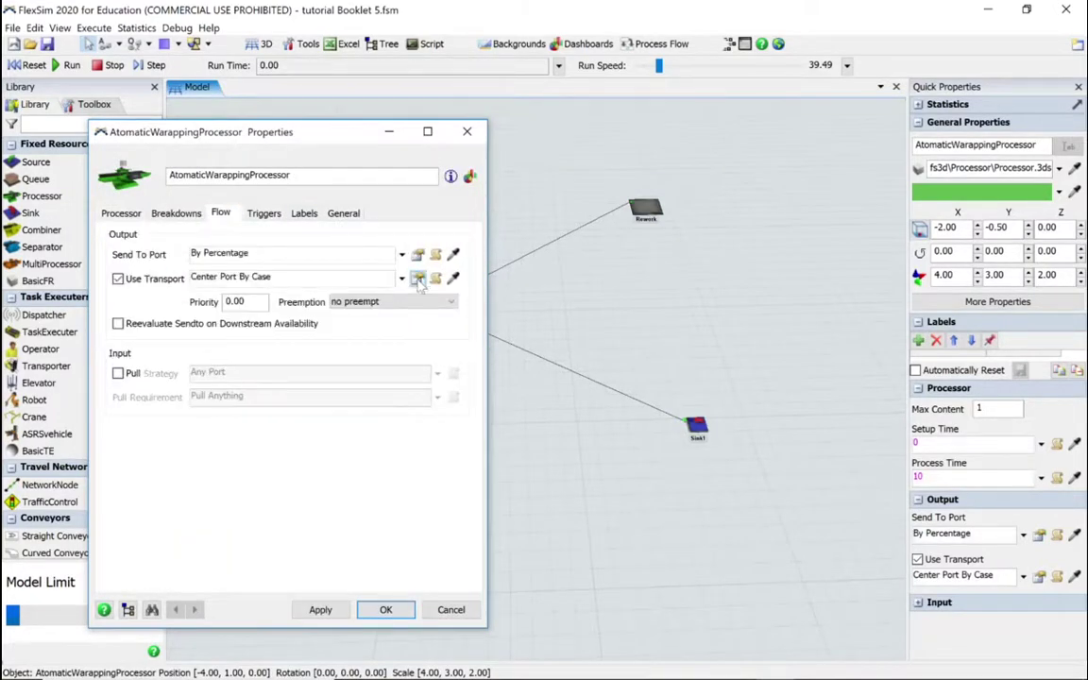
{"action": "left_click", "coordinate": [417, 279]}
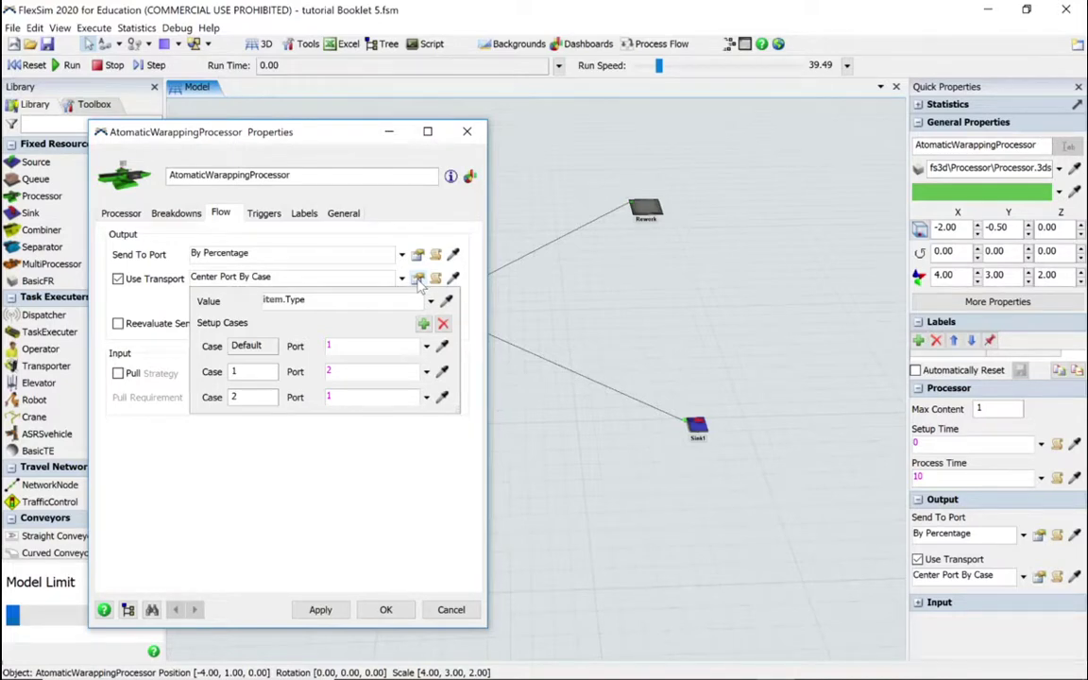
{"action": "left_click", "coordinate": [451, 609]}
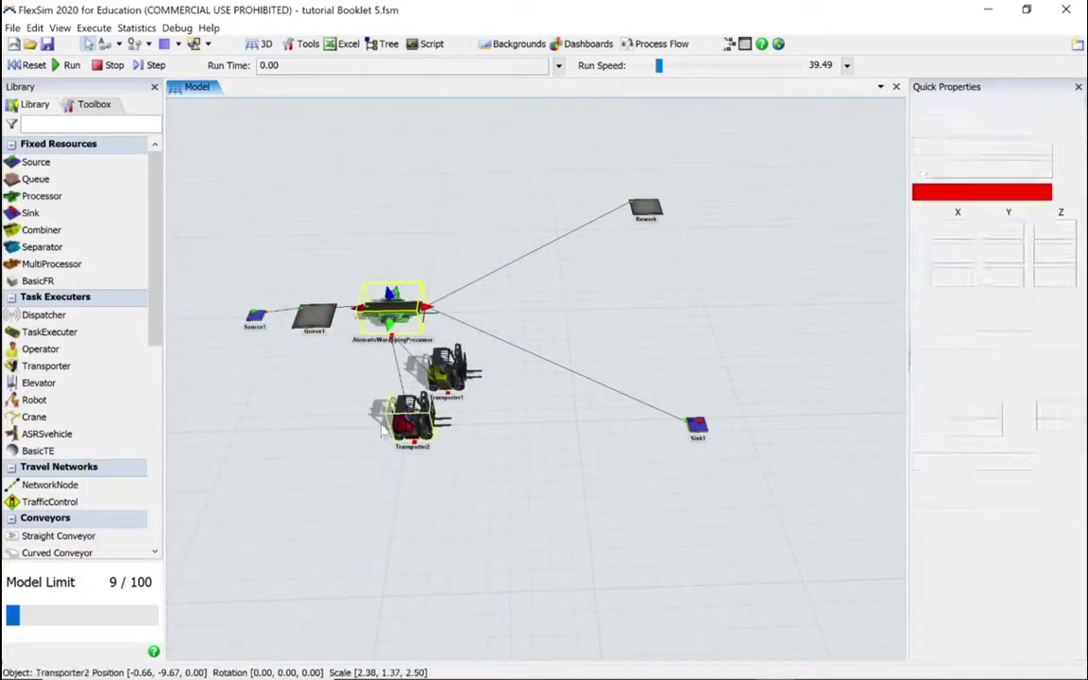
- Move both transporters to open floor in front of the queue, with the yellow one at about X -7, Y -8.6
{"action": "left_click_drag", "start_coordinate": [413, 419], "coordinate": [301, 468]}
{"action": "left_click_drag", "start_coordinate": [440, 388], "coordinate": [297, 425]}
{"action": "left_click", "coordinate": [451, 444]}
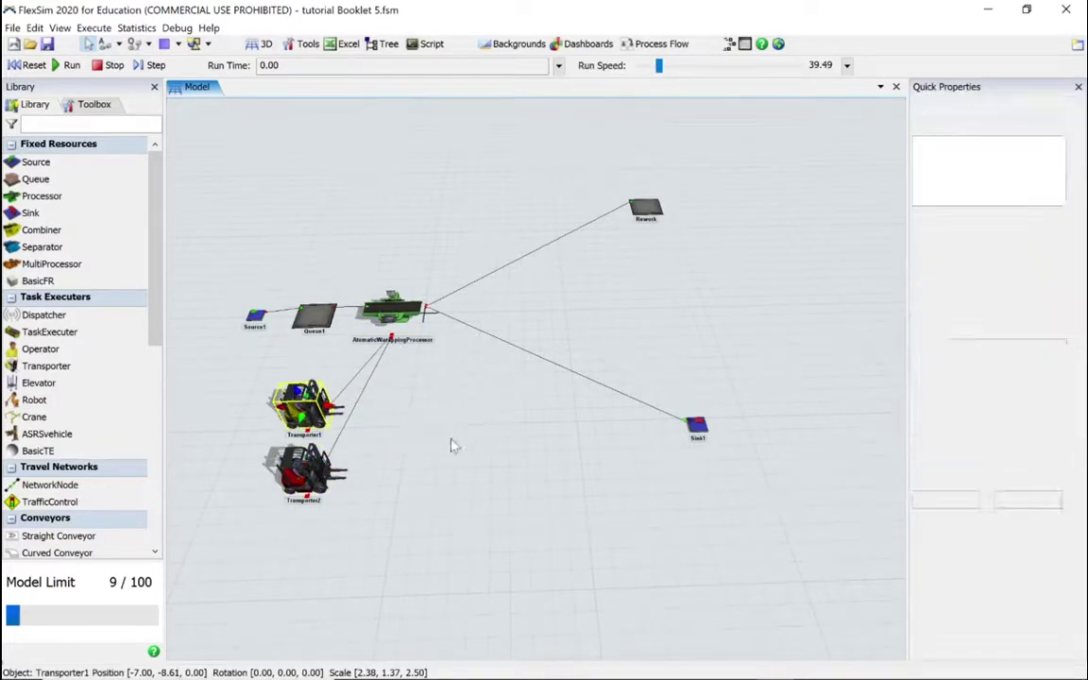
- Place four network nodes: near the processor (about X 1, Y -3), the sink (about X 15, Y -11), at about X 8, Y -19, and near the red transporter
{"action": "left_click_drag", "start_coordinate": [451, 444], "coordinate": [442, 461]}
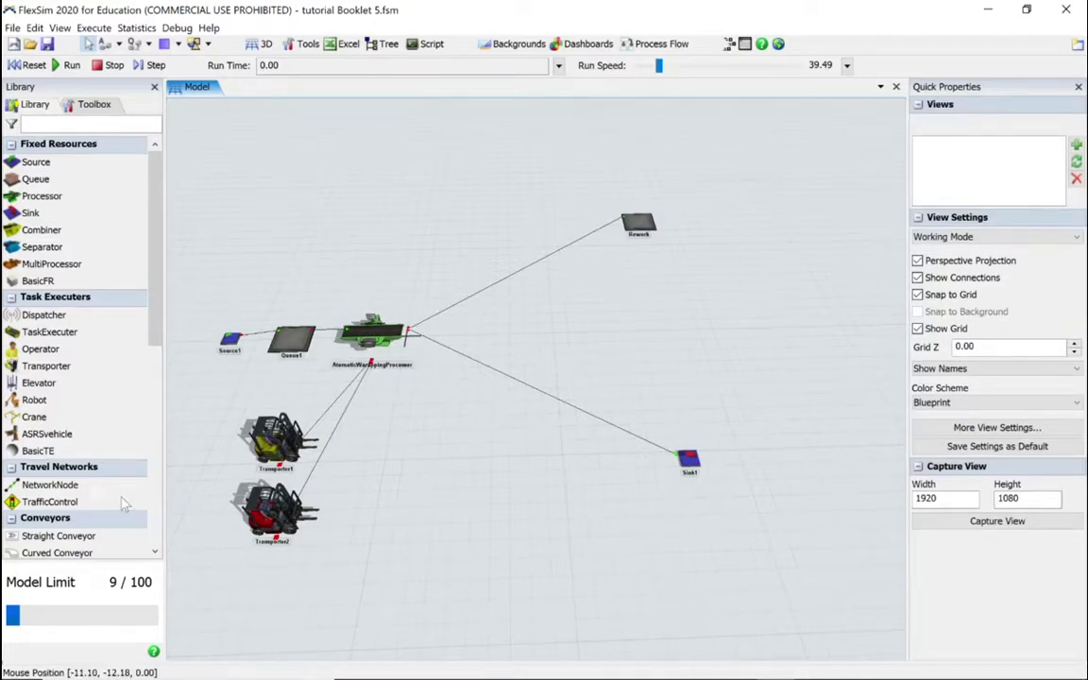
{"action": "left_click_drag", "start_coordinate": [76, 484], "coordinate": [421, 368]}
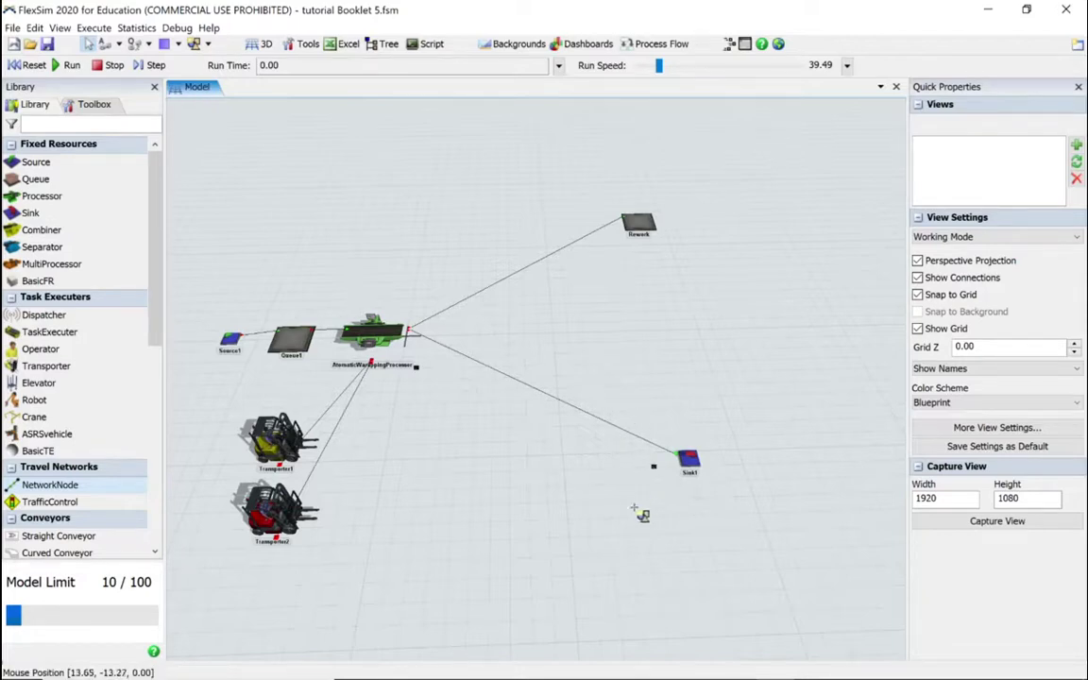
{"action": "left_click", "coordinate": [532, 619]}
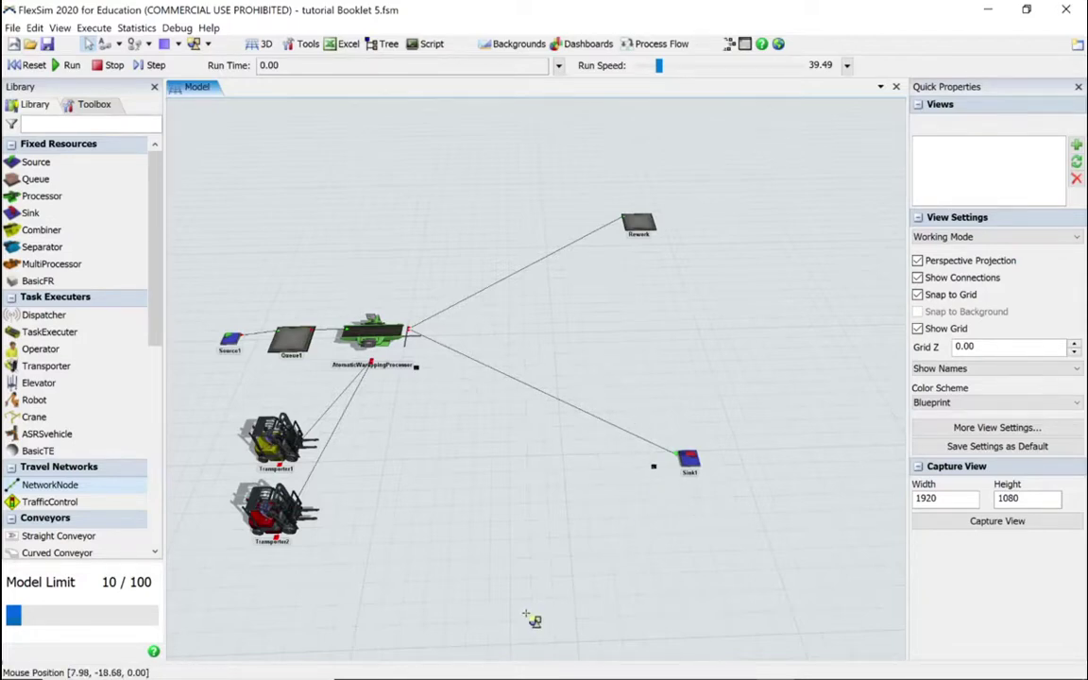
{"action": "left_click", "coordinate": [354, 525]}
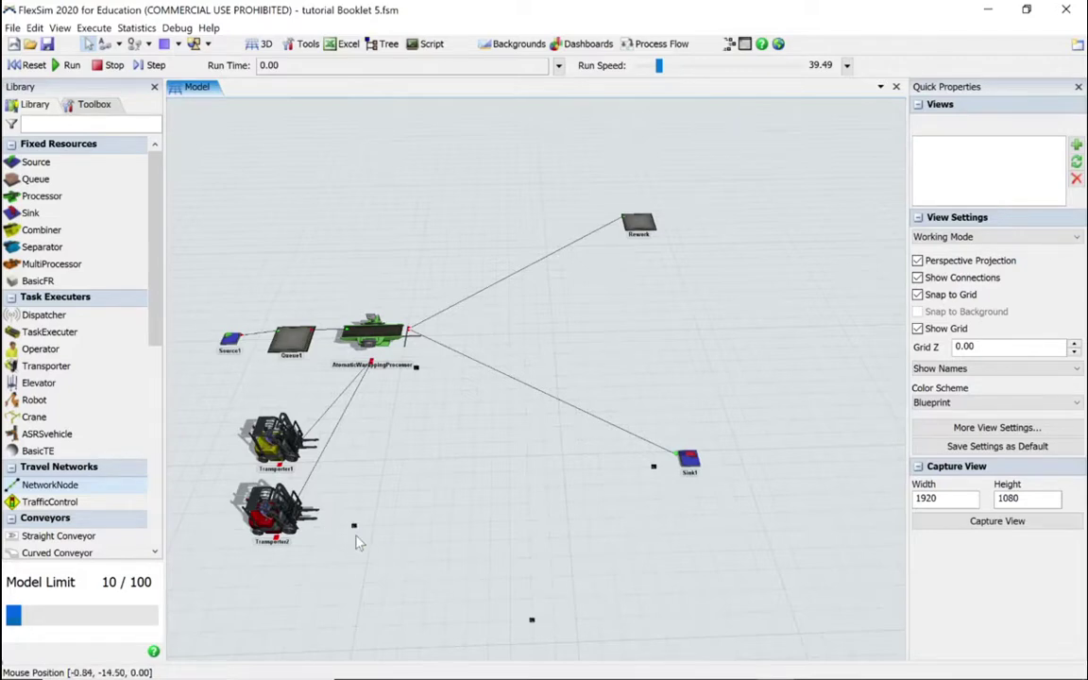
- Show the names of the network nodes beside the wrapping processor and beside the sink
{"action": "right_click", "coordinate": [418, 370]}
{"action": "mouse_move", "coordinate": [478, 385]}
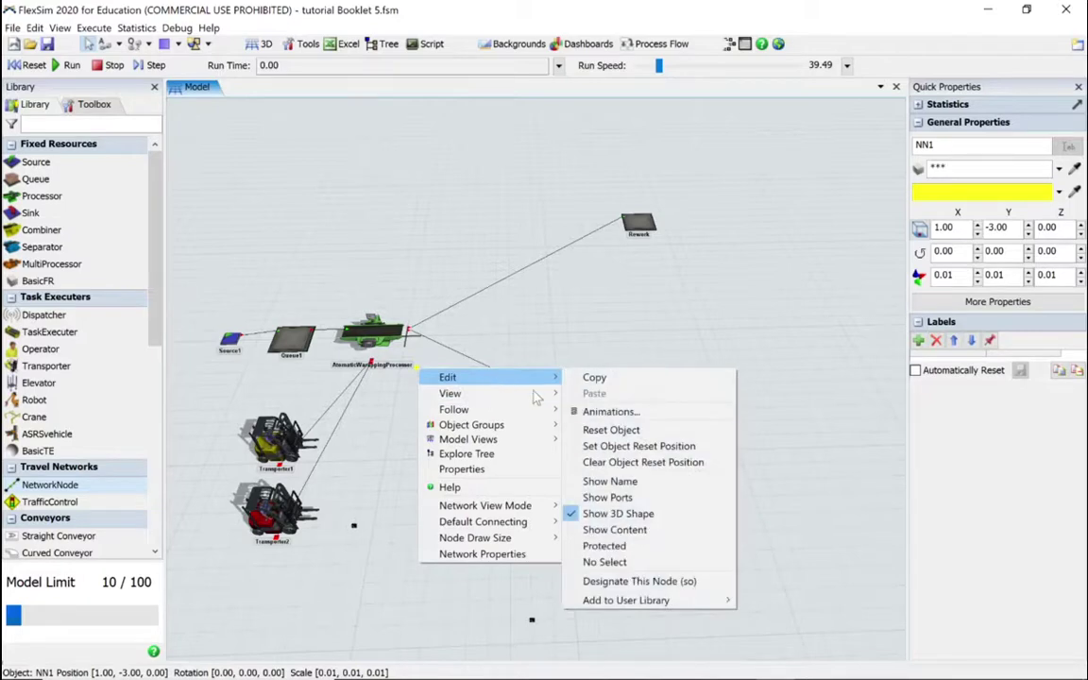
{"action": "left_click", "coordinate": [624, 486]}
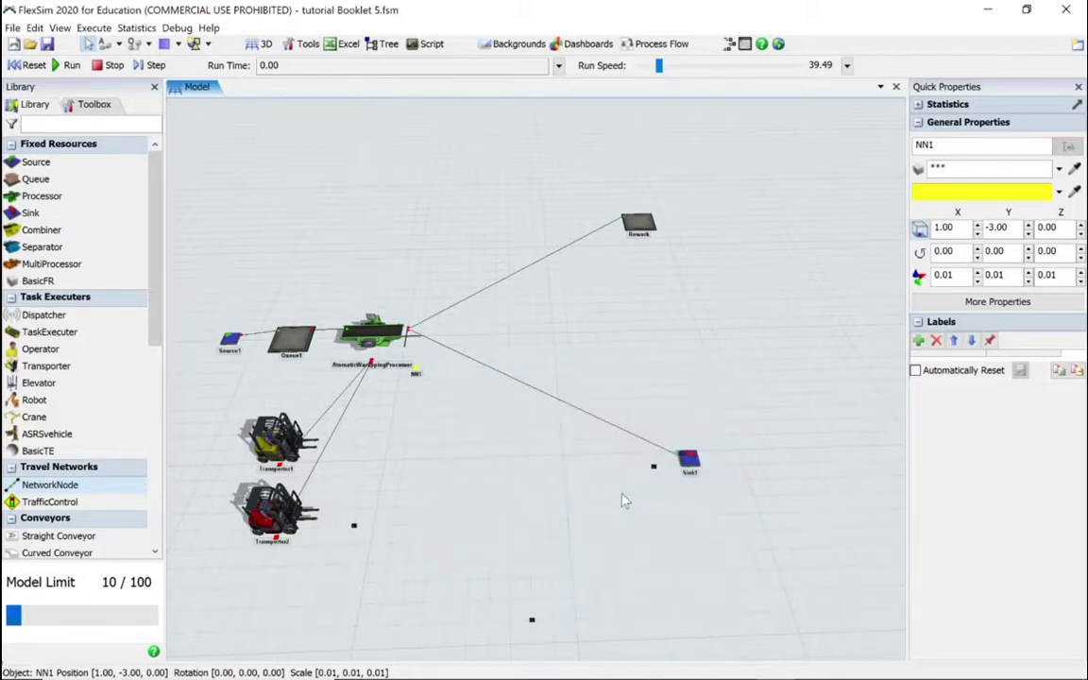
{"action": "left_click", "coordinate": [653, 468]}
{"action": "right_click", "coordinate": [654, 469]}
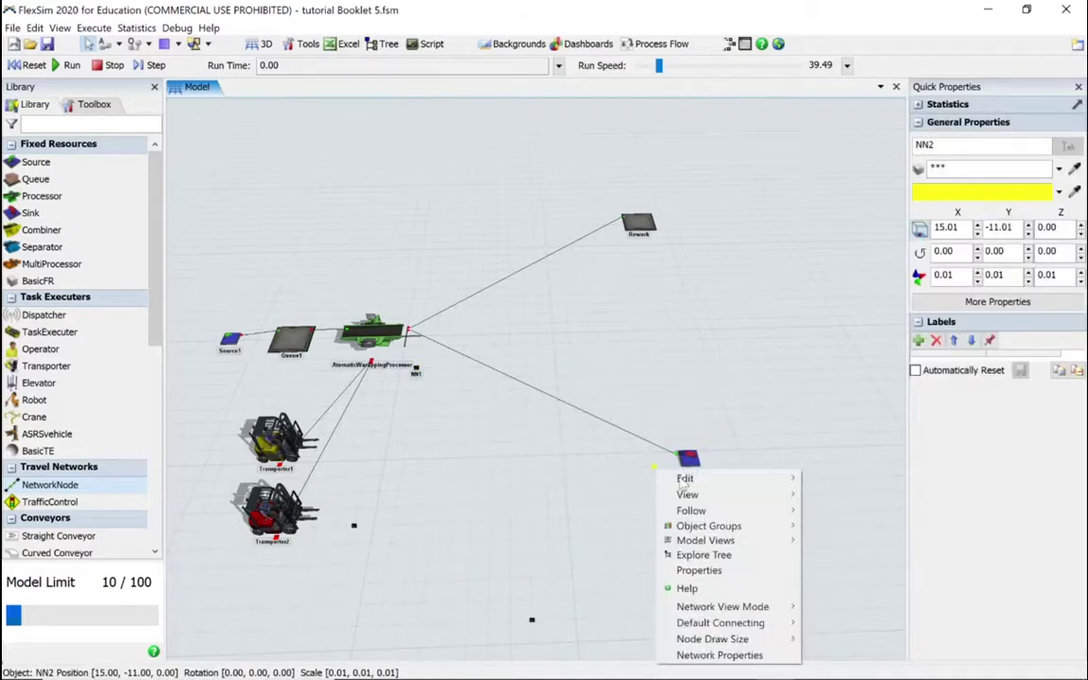
{"action": "mouse_move", "coordinate": [728, 478]}
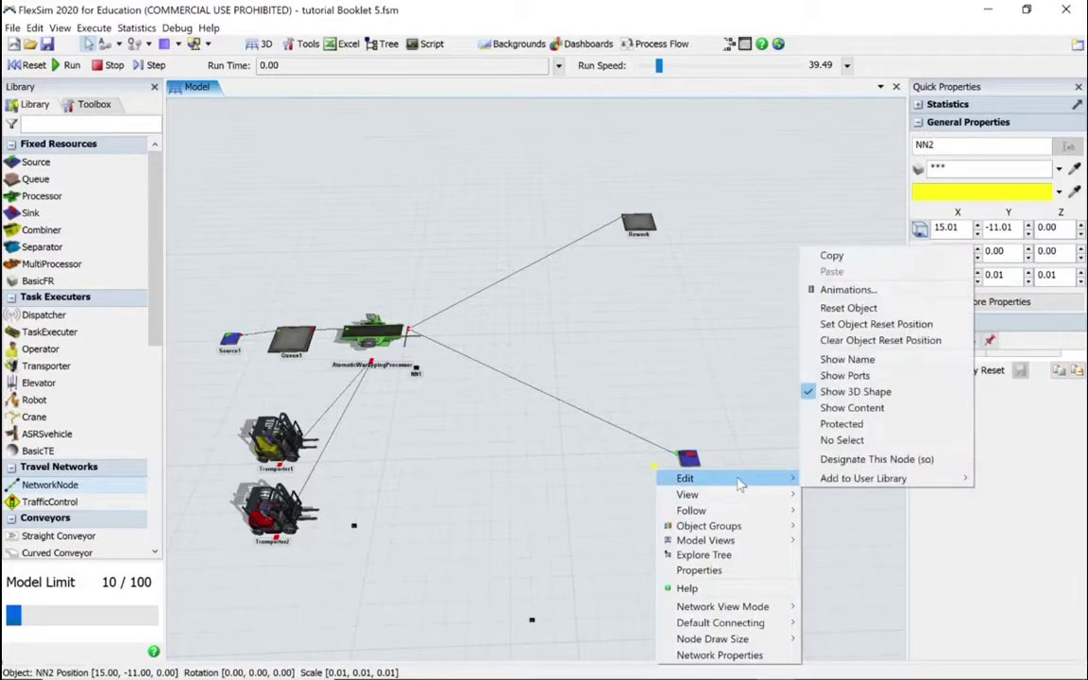
{"action": "left_click", "coordinate": [845, 359]}
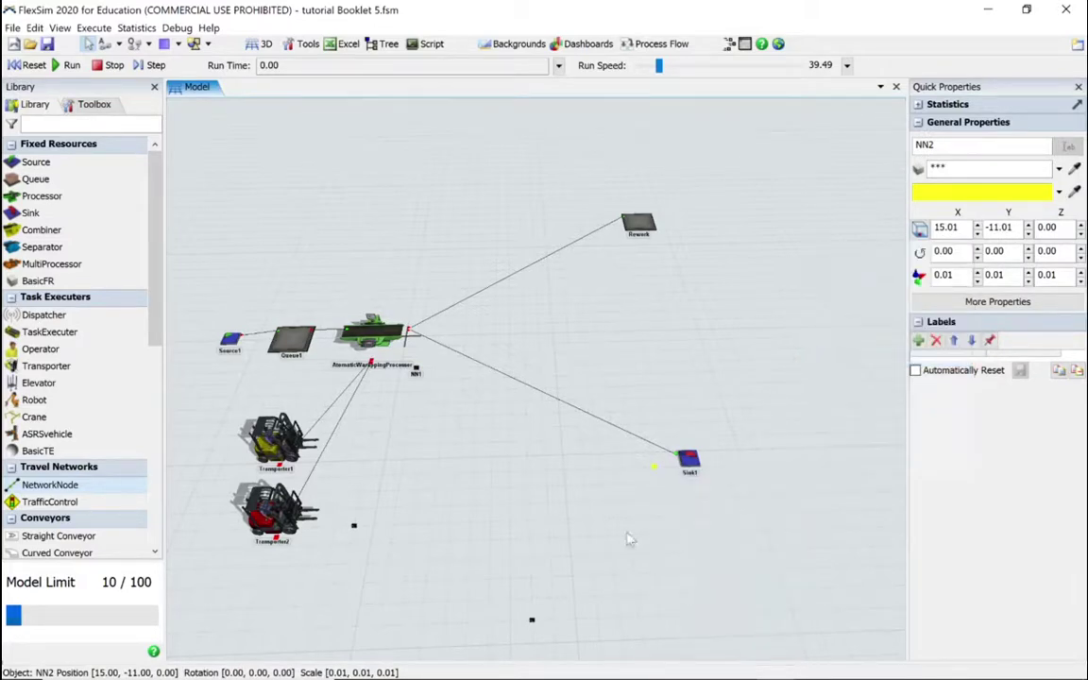
- Show the names of the network node at X 8, Y -19 and the one near the red transporter, then clear the selection
{"action": "left_click", "coordinate": [534, 624]}
{"action": "right_click", "coordinate": [532, 626]}
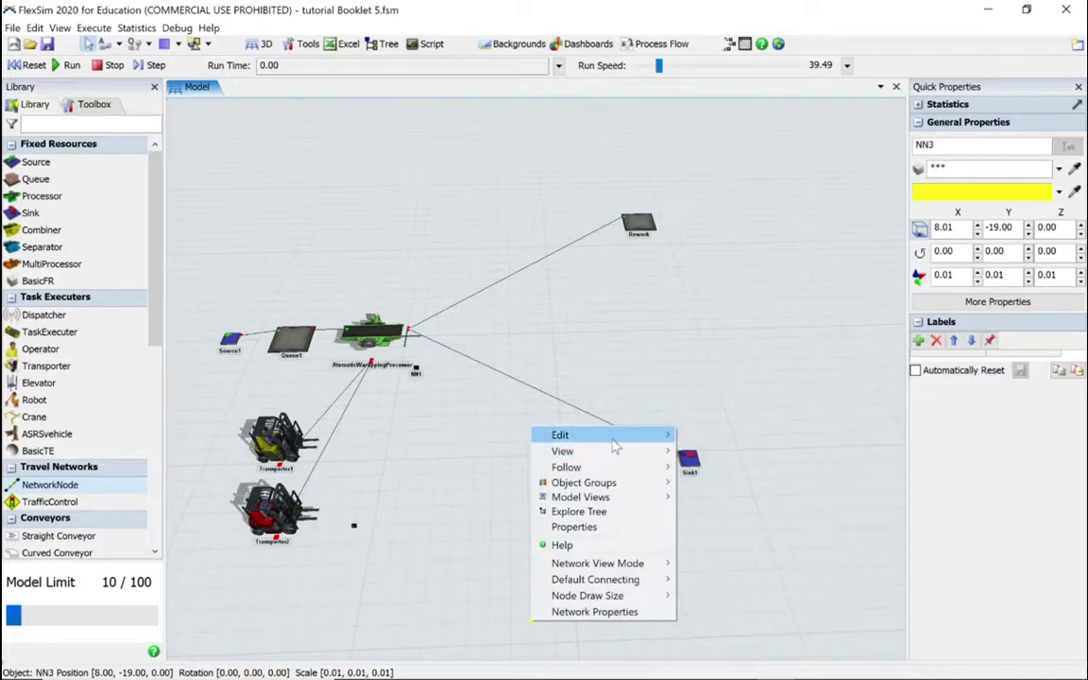
{"action": "mouse_move", "coordinate": [595, 434]}
{"action": "left_click", "coordinate": [735, 539]}
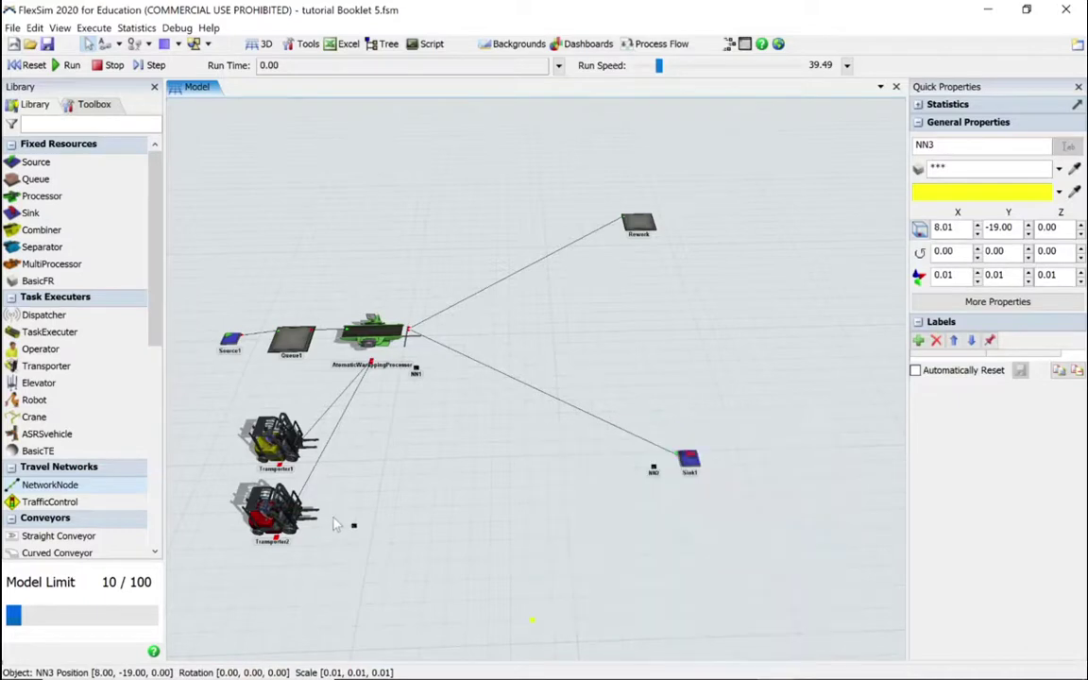
{"action": "right_click", "coordinate": [355, 528]}
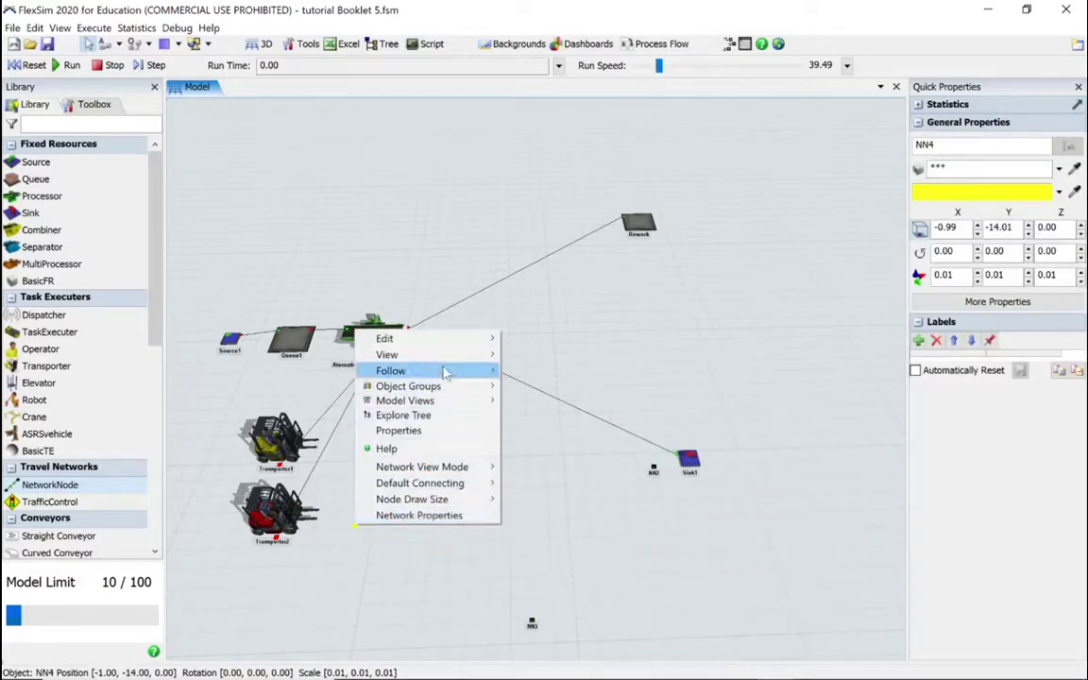
{"action": "mouse_move", "coordinate": [444, 340]}
{"action": "left_click", "coordinate": [579, 444]}
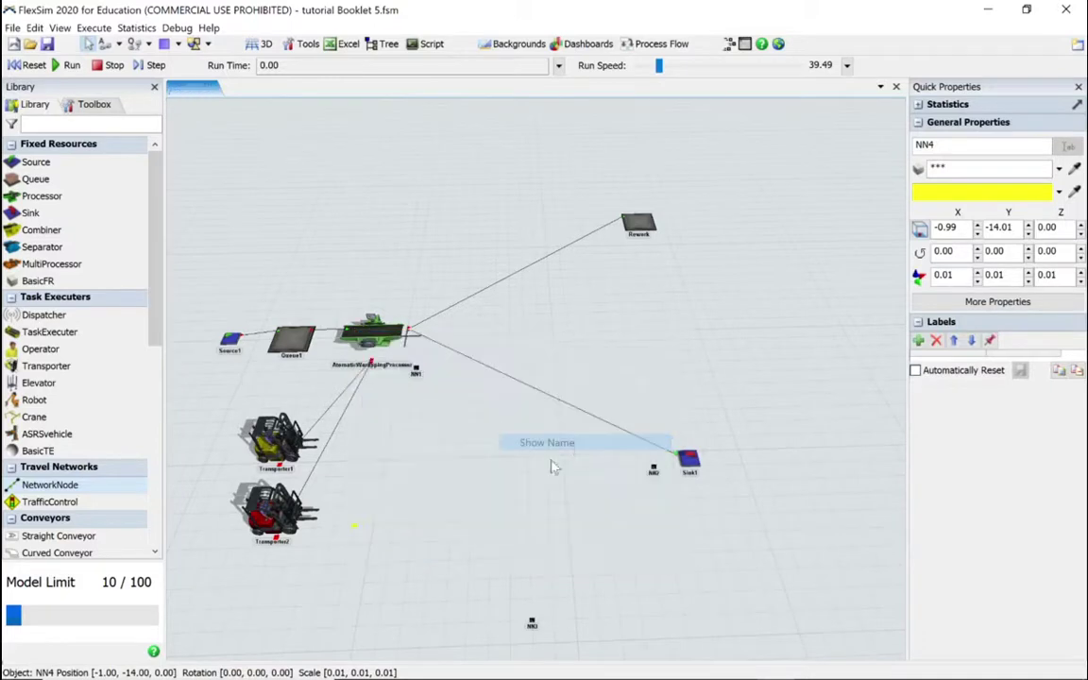
{"action": "left_click", "coordinate": [472, 501]}
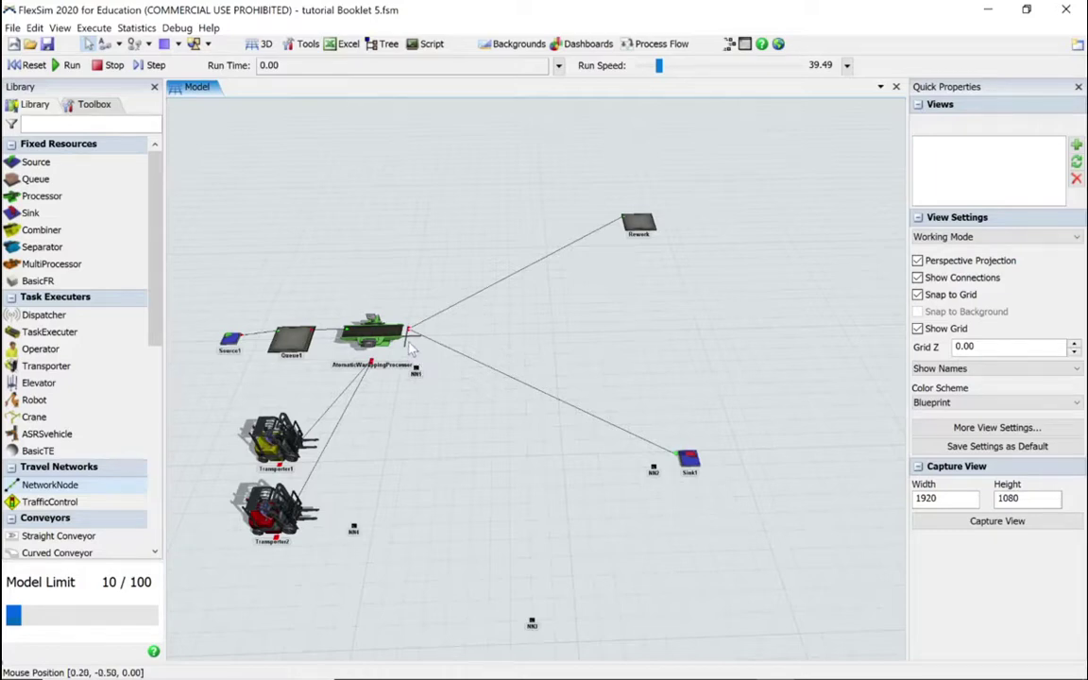
- Connect the wrapping processor to NN1 and the sink to NN2, with two-way paths joining NN1, NN2, NN3 and NN4 in a closed loop
{"action": "left_click", "coordinate": [373, 333]}
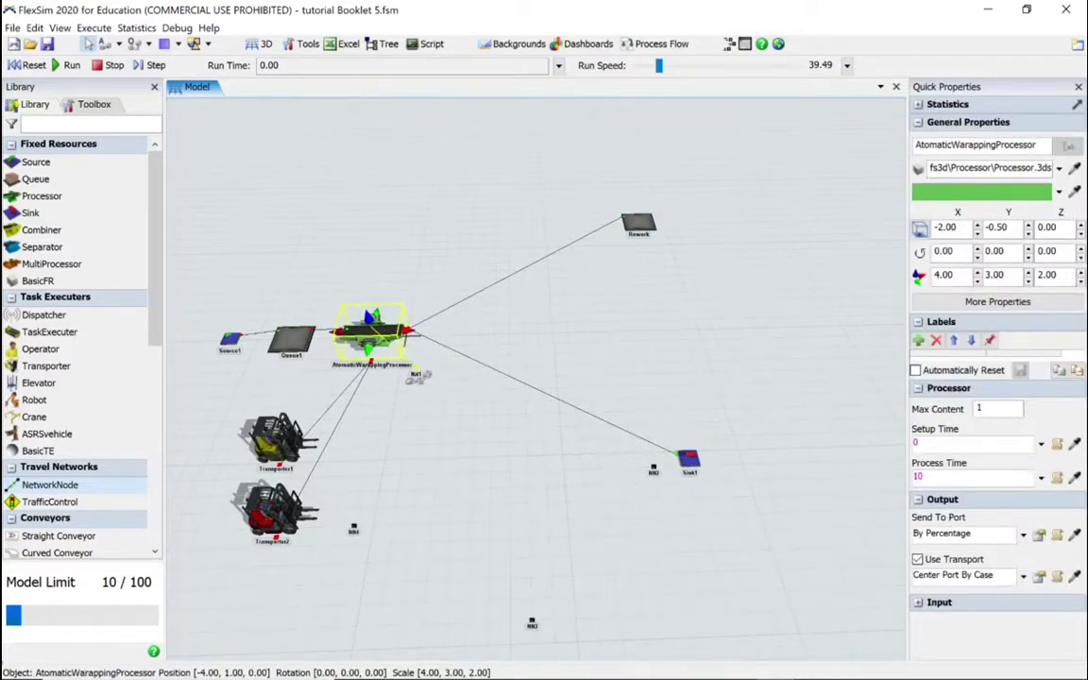
{"action": "mouse_move", "coordinate": [417, 374]}
{"action": "left_mouse_down"}
{"action": "mouse_move", "coordinate": [654, 471]}
{"action": "mouse_move", "coordinate": [685, 459]}
{"action": "mouse_move", "coordinate": [576, 449]}
{"action": "mouse_move", "coordinate": [522, 537]}
{"action": "mouse_move", "coordinate": [535, 626]}
{"action": "mouse_move", "coordinate": [354, 534]}
{"action": "mouse_move", "coordinate": [369, 382]}
{"action": "mouse_move", "coordinate": [416, 374]}
{"action": "left_mouse_up"}
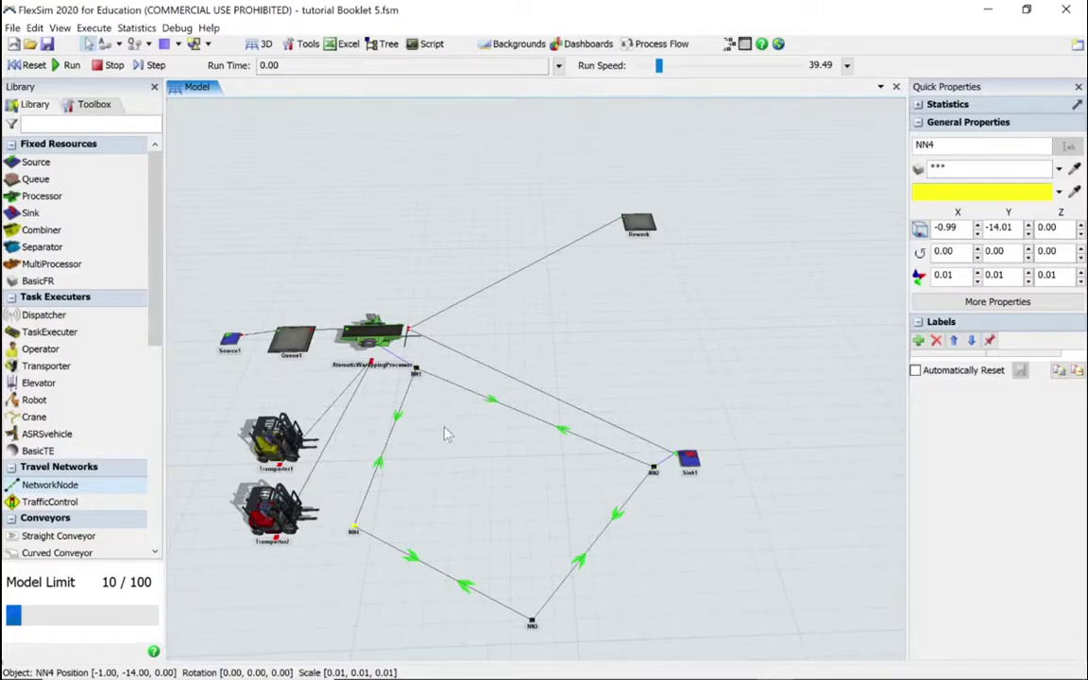
- Set the connection type of node NN1's path to NN2 to No Connection, making that direction impassable
{"action": "left_click", "coordinate": [417, 373]}
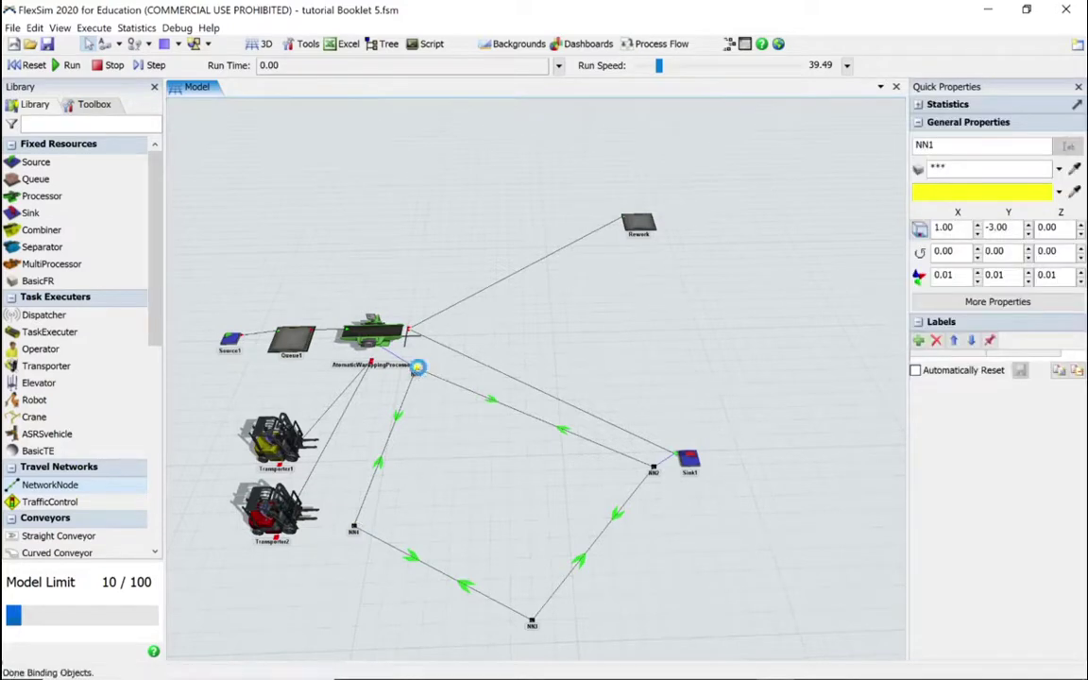
{"action": "double_click", "coordinate": [418, 374]}
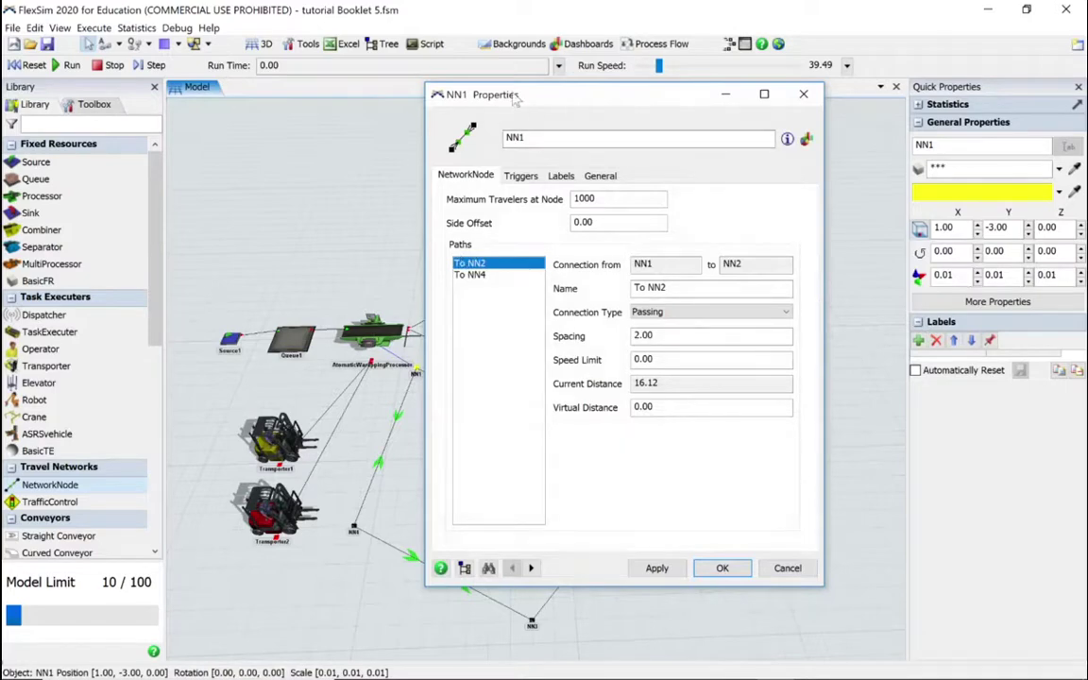
{"action": "left_click_drag", "start_coordinate": [518, 95], "coordinate": [793, 121]}
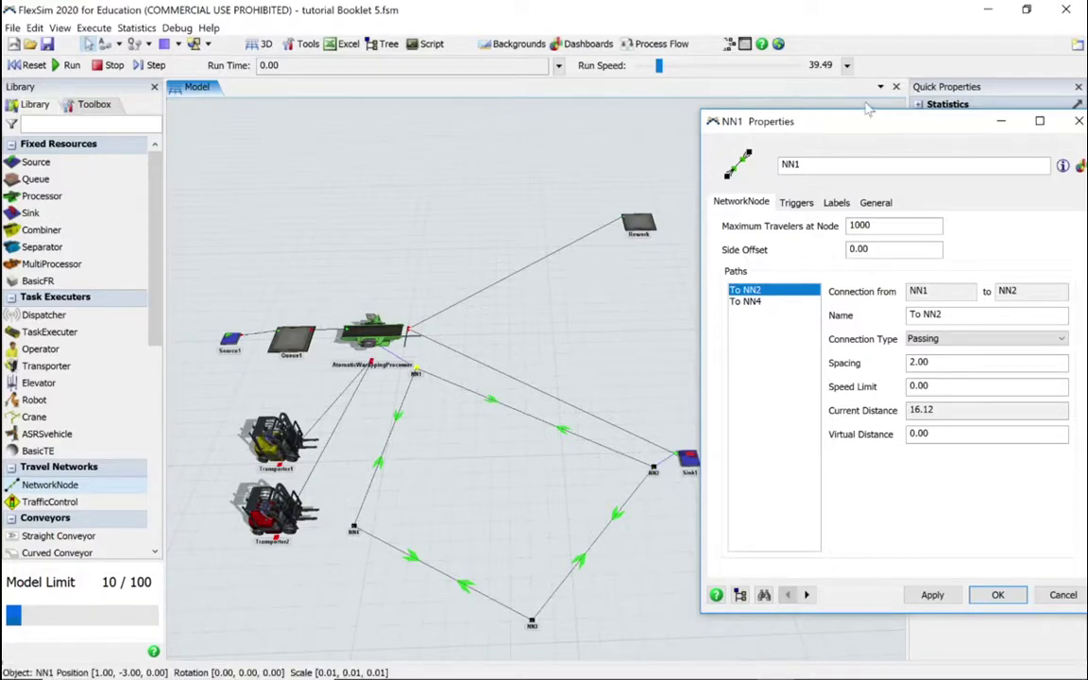
{"action": "left_click_drag", "start_coordinate": [860, 126], "coordinate": [548, 129]}
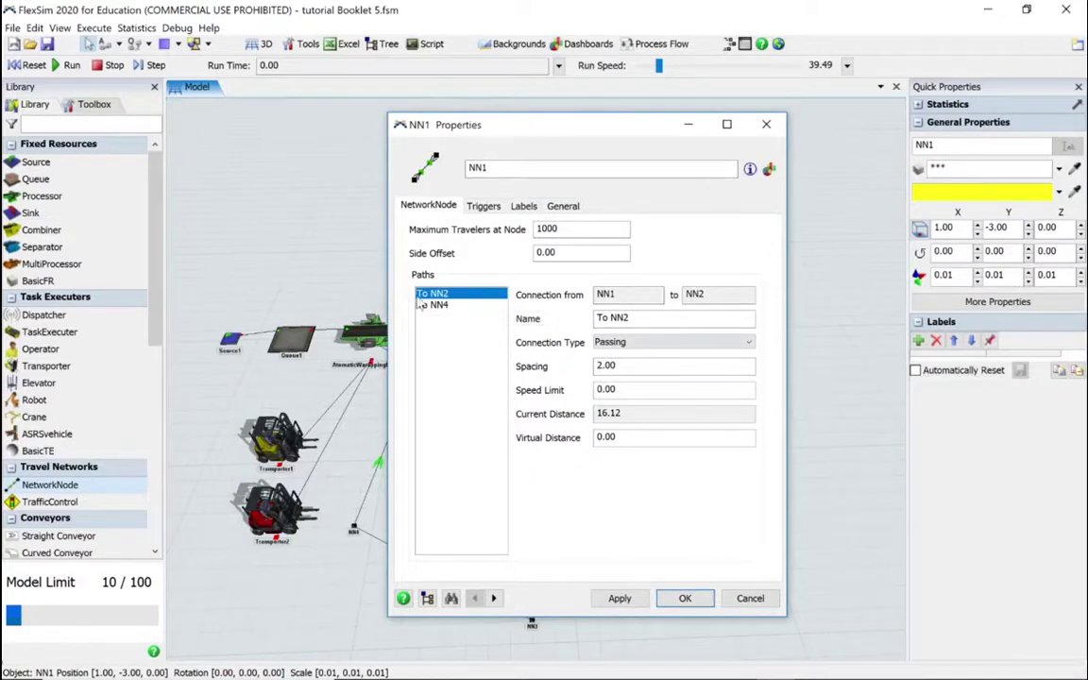
{"action": "left_click", "coordinate": [638, 344]}
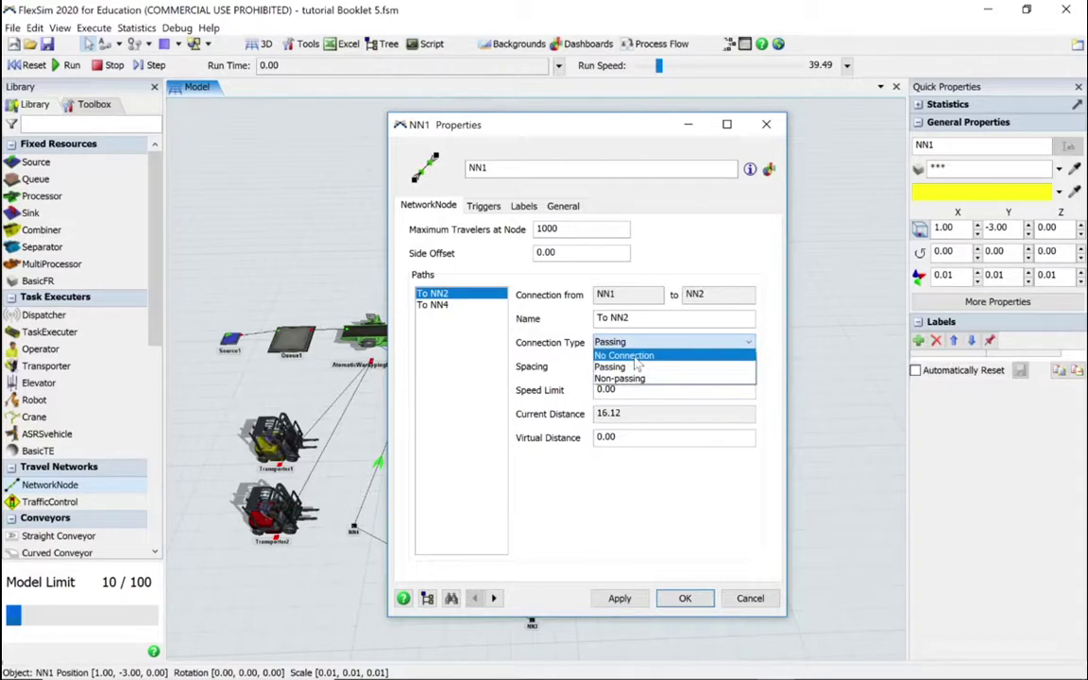
{"action": "left_click", "coordinate": [634, 357]}
{"action": "left_click_drag", "start_coordinate": [530, 130], "coordinate": [775, 120]}
{"action": "left_click", "coordinate": [863, 588]}
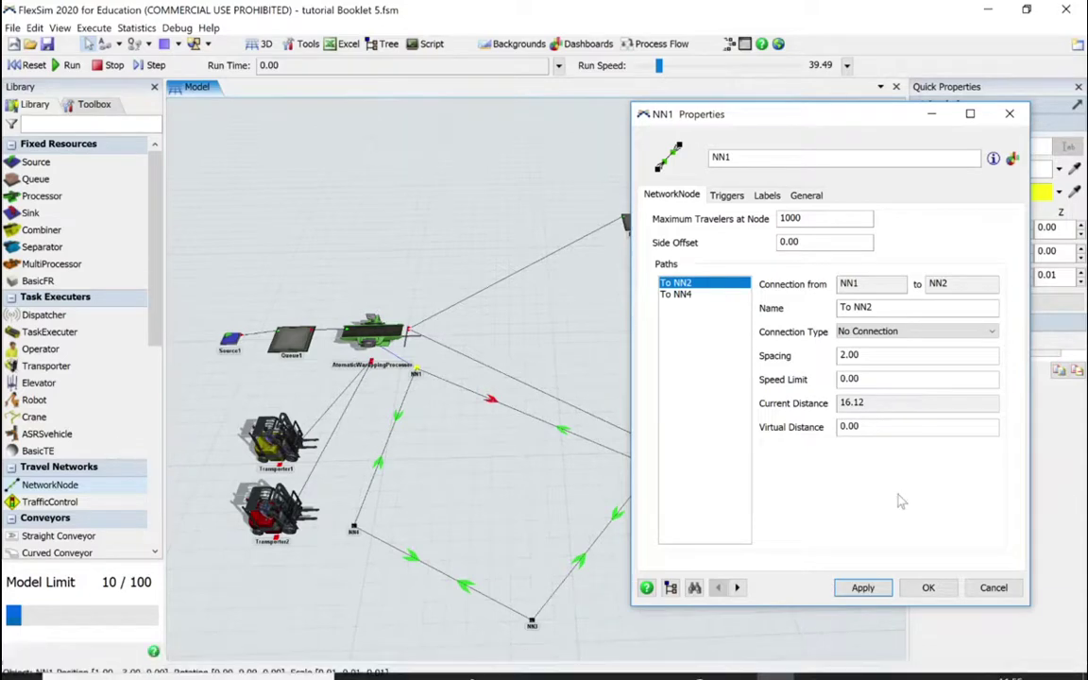
{"action": "left_click", "coordinate": [928, 587]}
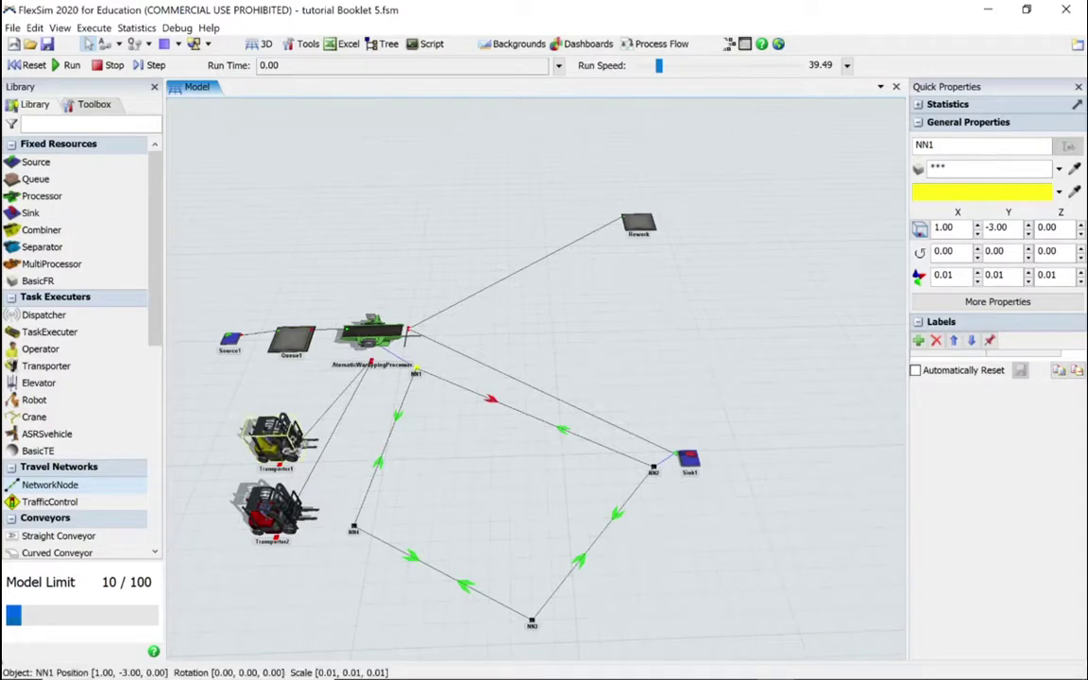
- Connect both transporters, Transporter1 and Transporter2, to network node NN1
{"action": "left_click", "coordinate": [276, 436]}
{"action": "left_click_drag", "start_coordinate": [416, 379], "coordinate": [415, 374]}
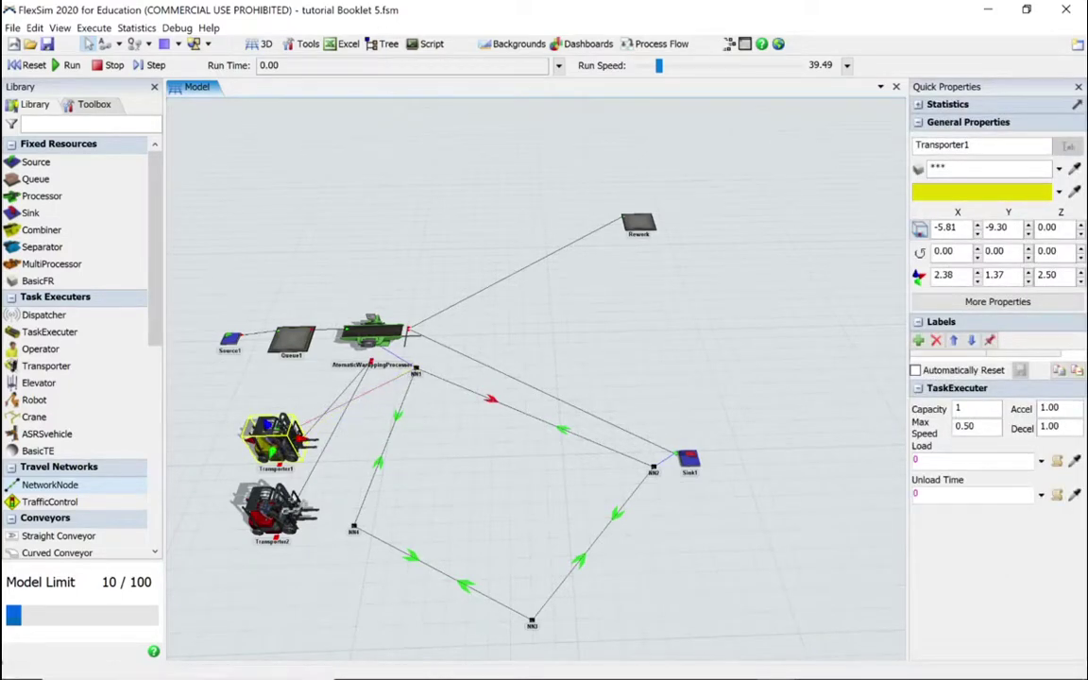
{"action": "left_click", "coordinate": [274, 510]}
{"action": "left_click_drag", "start_coordinate": [367, 437], "coordinate": [417, 374]}
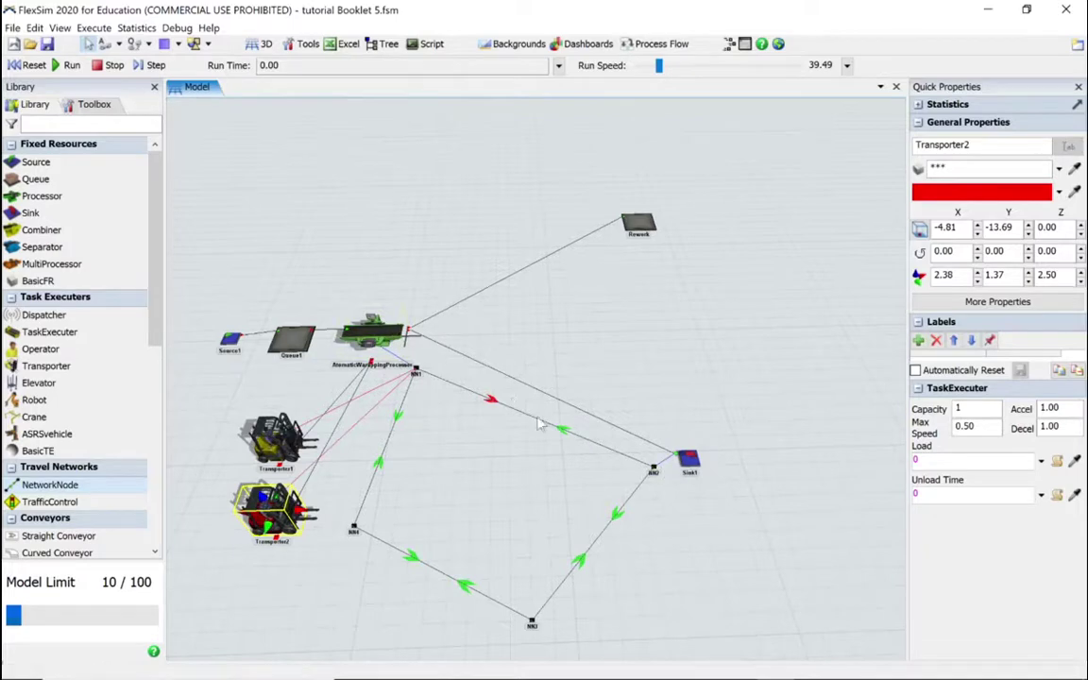
- Run the simulation twice to test the transporters' routes, move Transporter2 back below Transporter1, and reset the model
{"action": "left_click", "coordinate": [68, 64]}
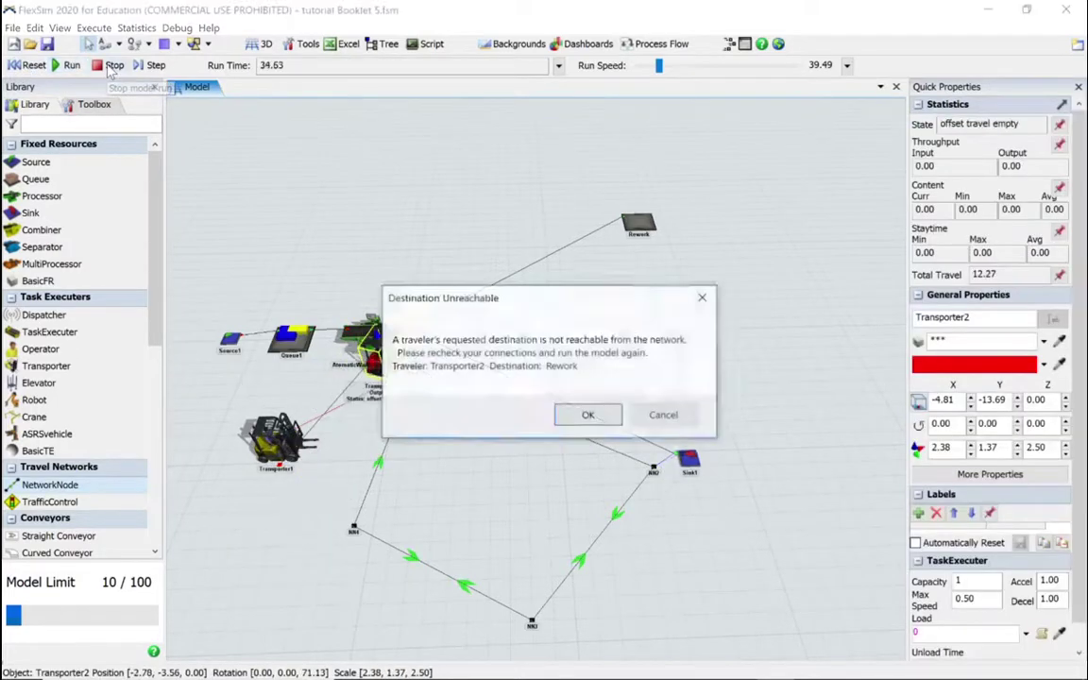
{"action": "left_click", "coordinate": [587, 414]}
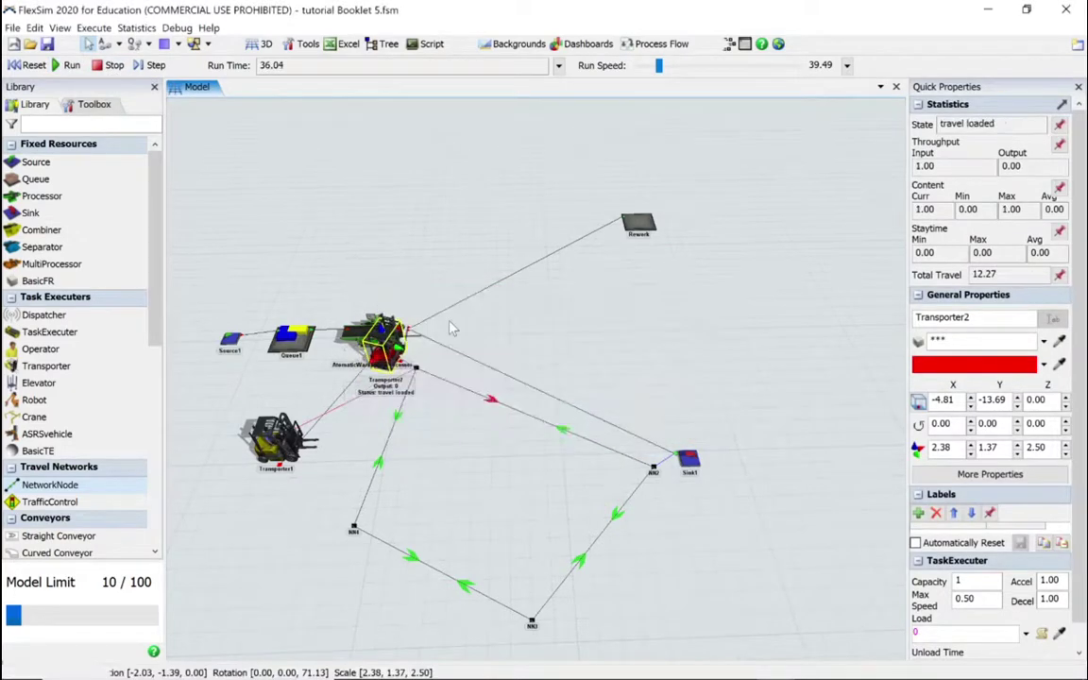
{"action": "left_click", "coordinate": [34, 64]}
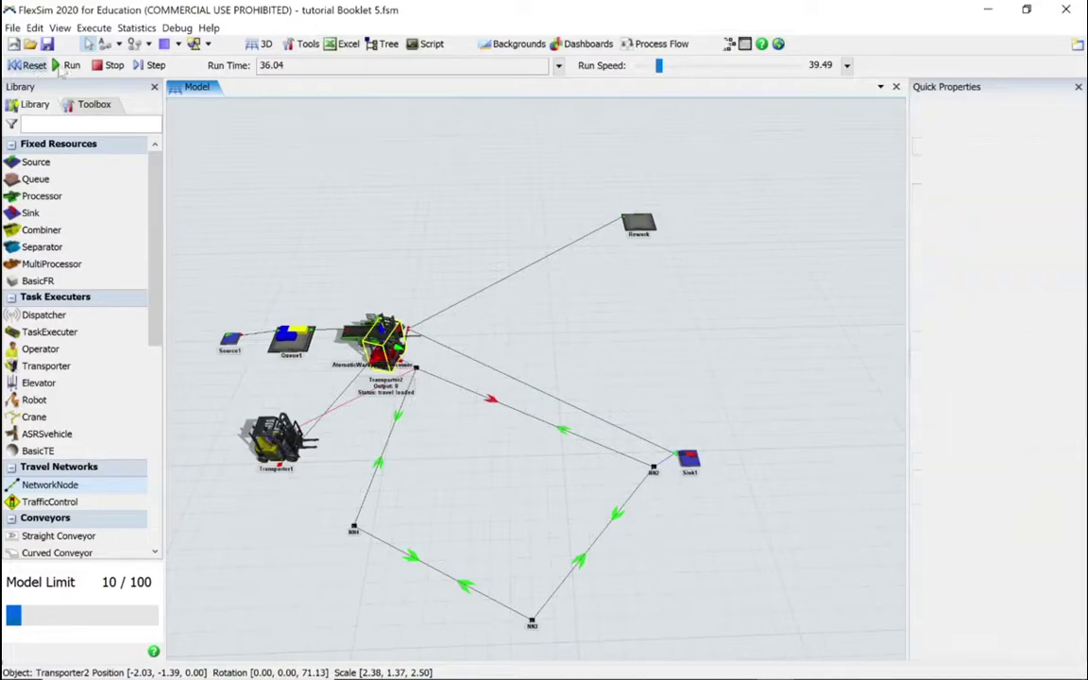
{"action": "left_click", "coordinate": [70, 65]}
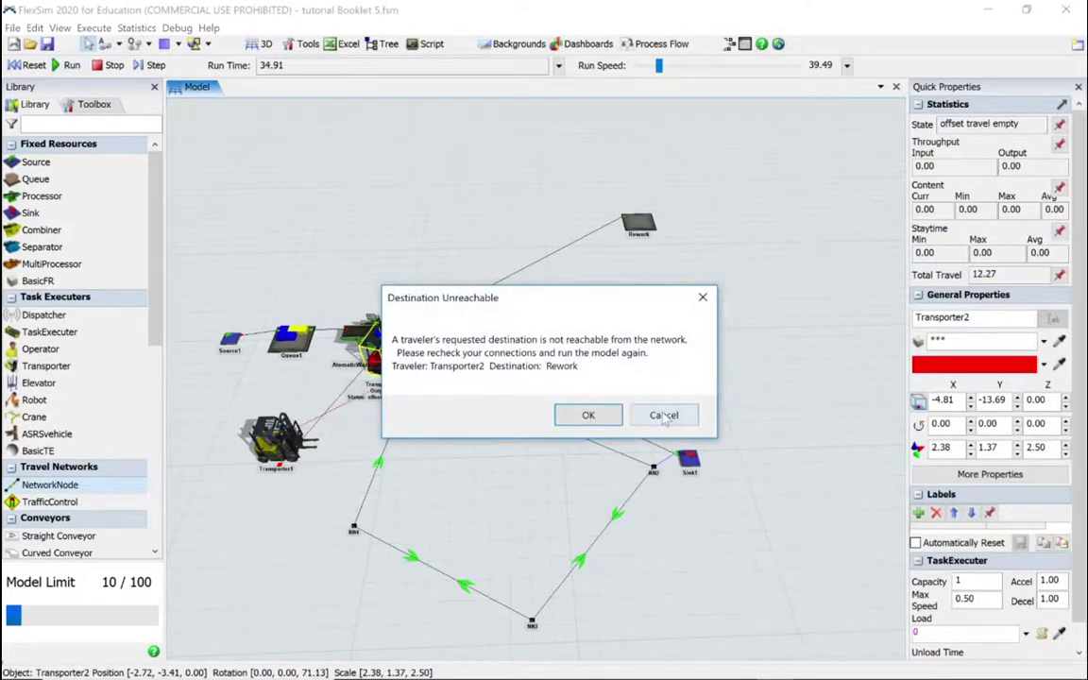
{"action": "left_click", "coordinate": [664, 416]}
{"action": "left_click_drag", "start_coordinate": [382, 352], "coordinate": [248, 535]}
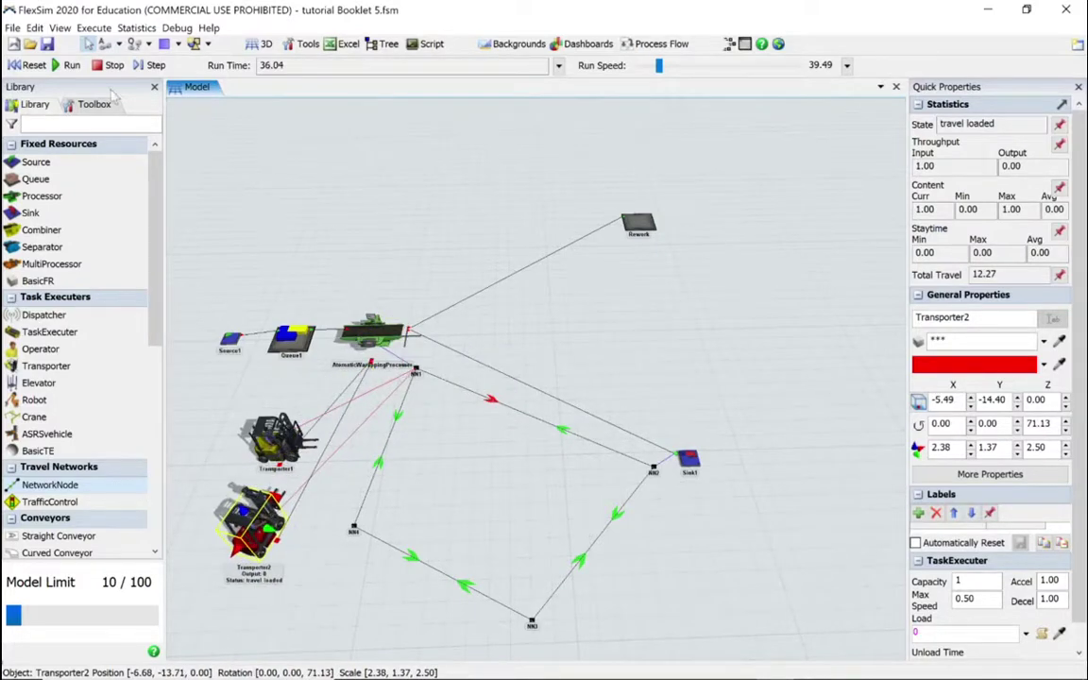
{"action": "left_click", "coordinate": [28, 64]}
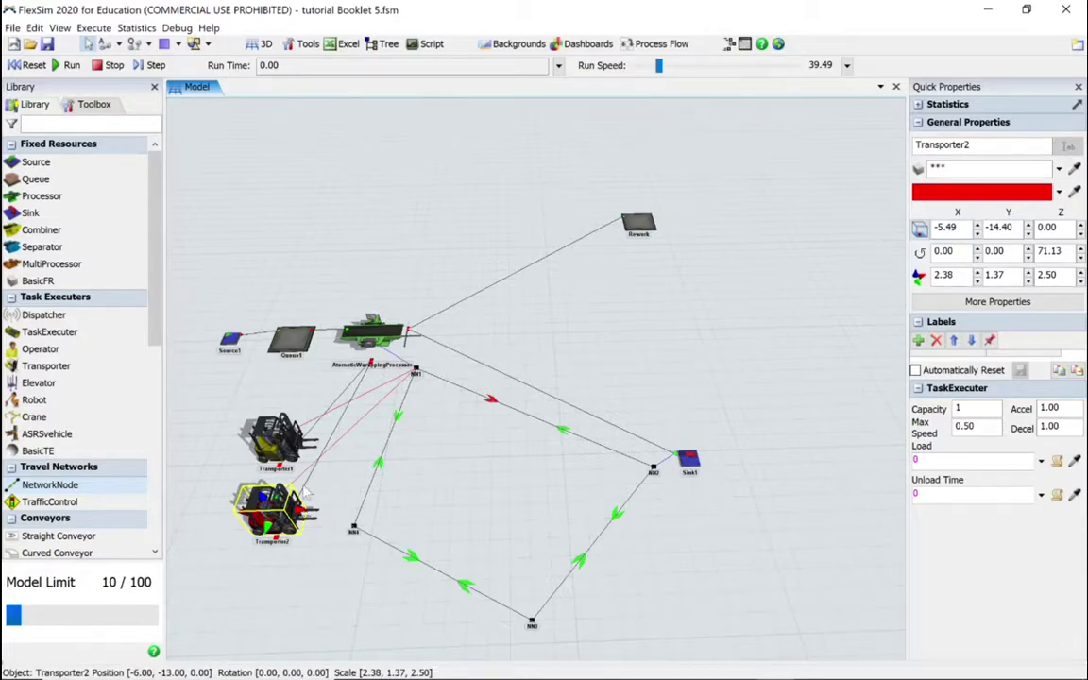
- Add three network nodes between the processor and the Rework queue and link them with NN1 into a closed loop
{"action": "left_click_drag", "start_coordinate": [132, 483], "coordinate": [546, 326]}
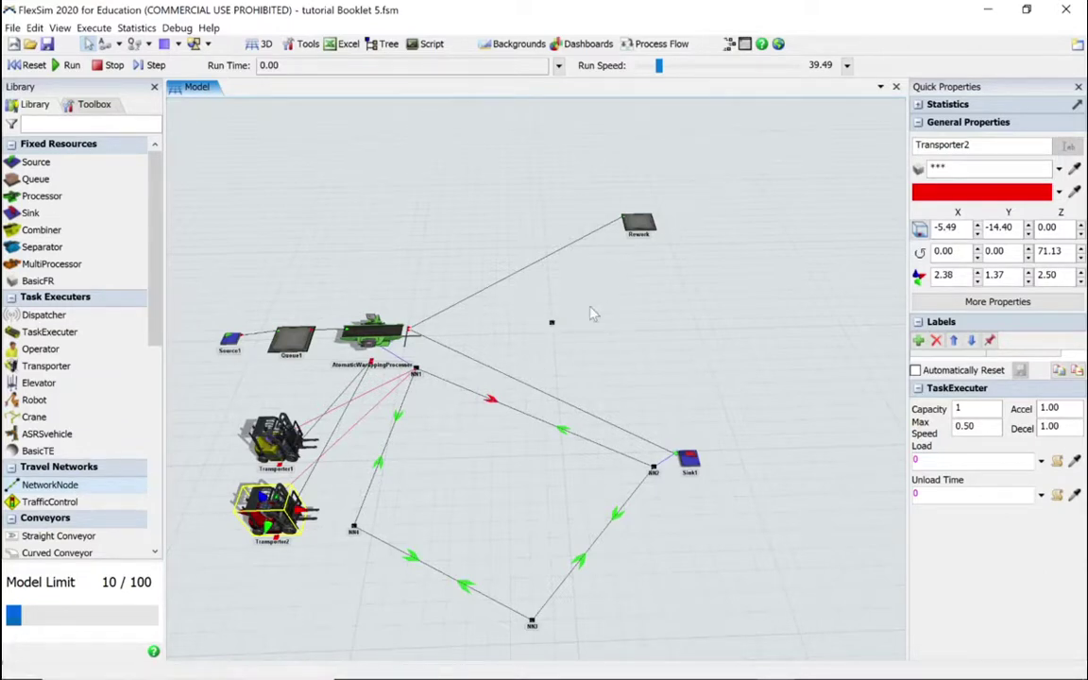
{"action": "left_click_drag", "start_coordinate": [608, 236], "coordinate": [607, 237]}
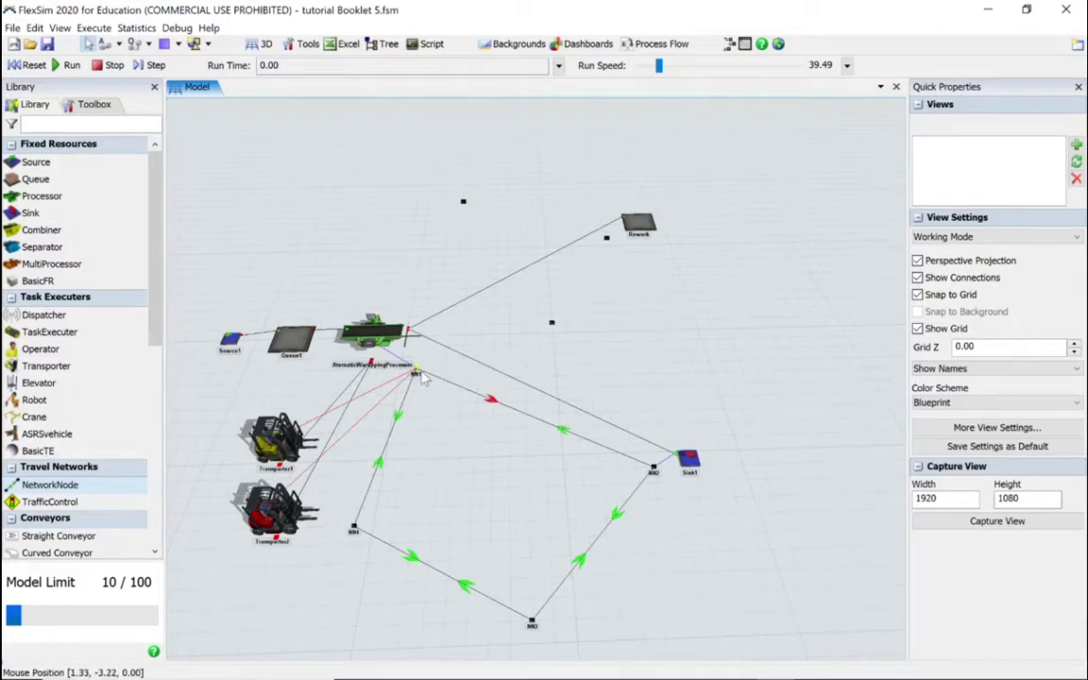
{"action": "left_click_drag", "start_coordinate": [417, 375], "coordinate": [614, 248]}
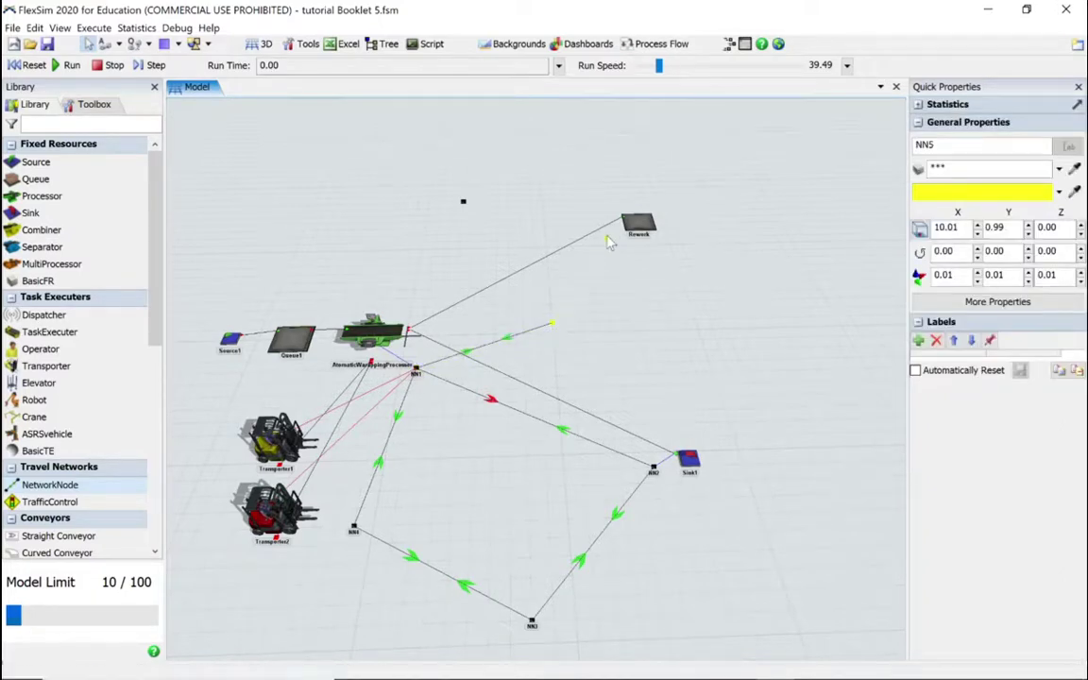
{"action": "left_click", "coordinate": [606, 243]}
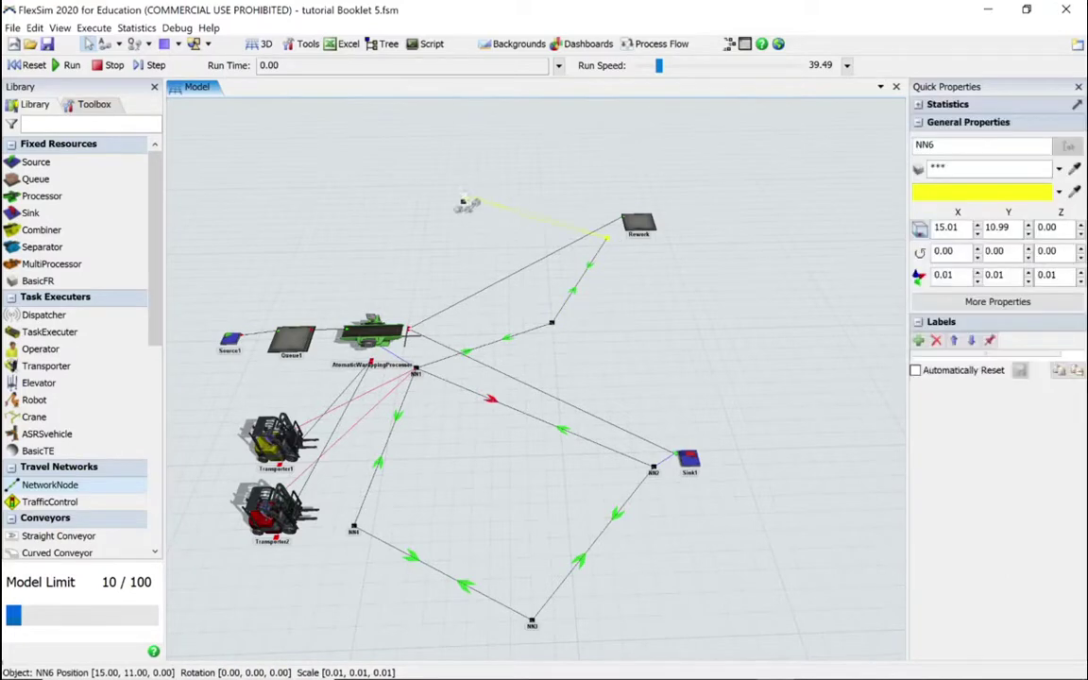
{"action": "left_click", "coordinate": [463, 204]}
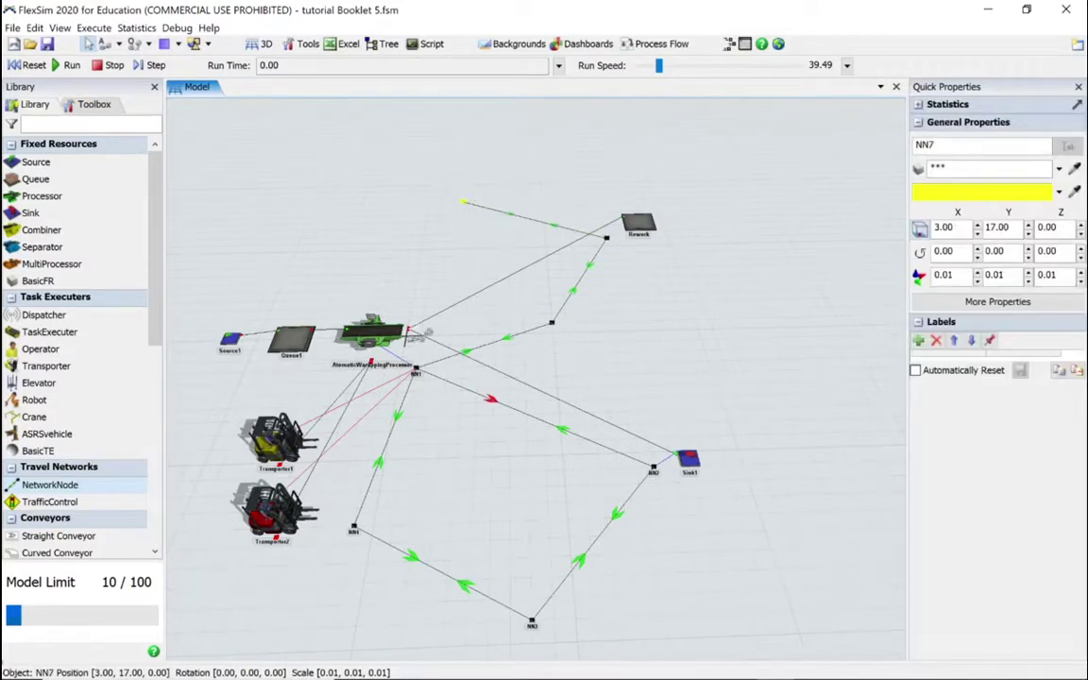
{"action": "left_click", "coordinate": [415, 371]}
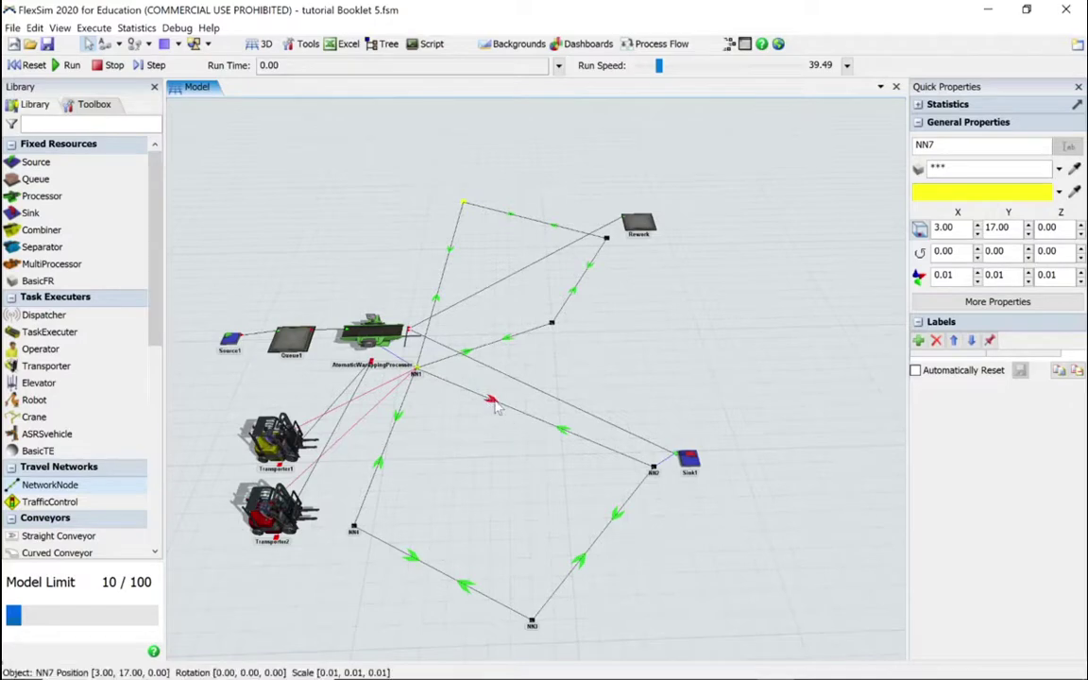
{"action": "left_click", "coordinate": [555, 325]}
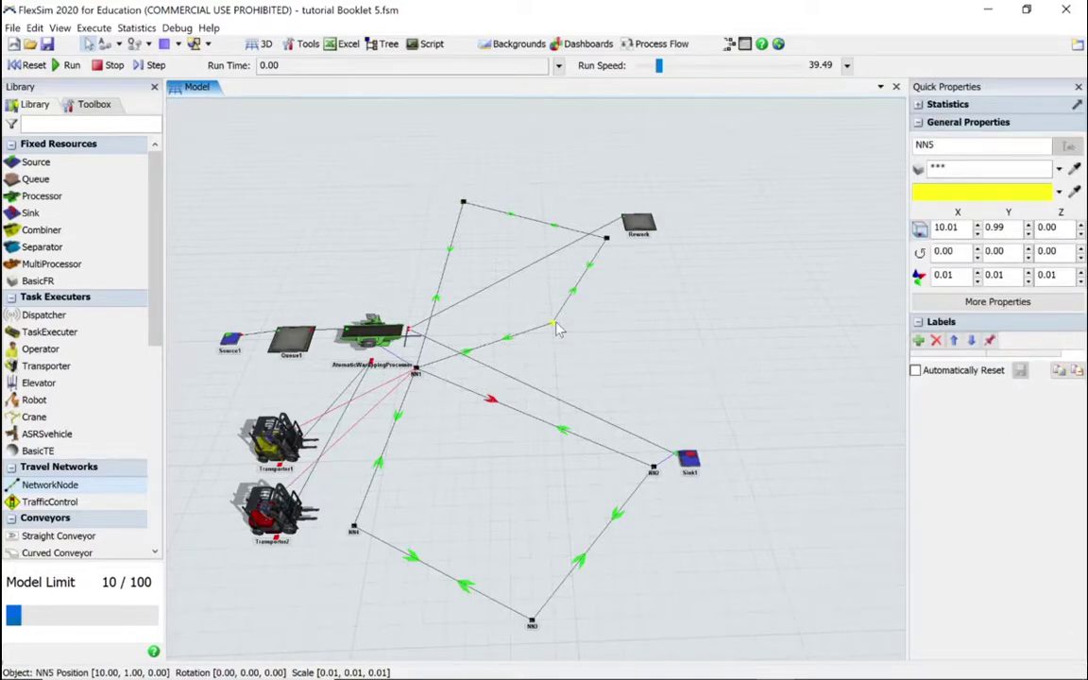
{"action": "double_click", "coordinate": [554, 325]}
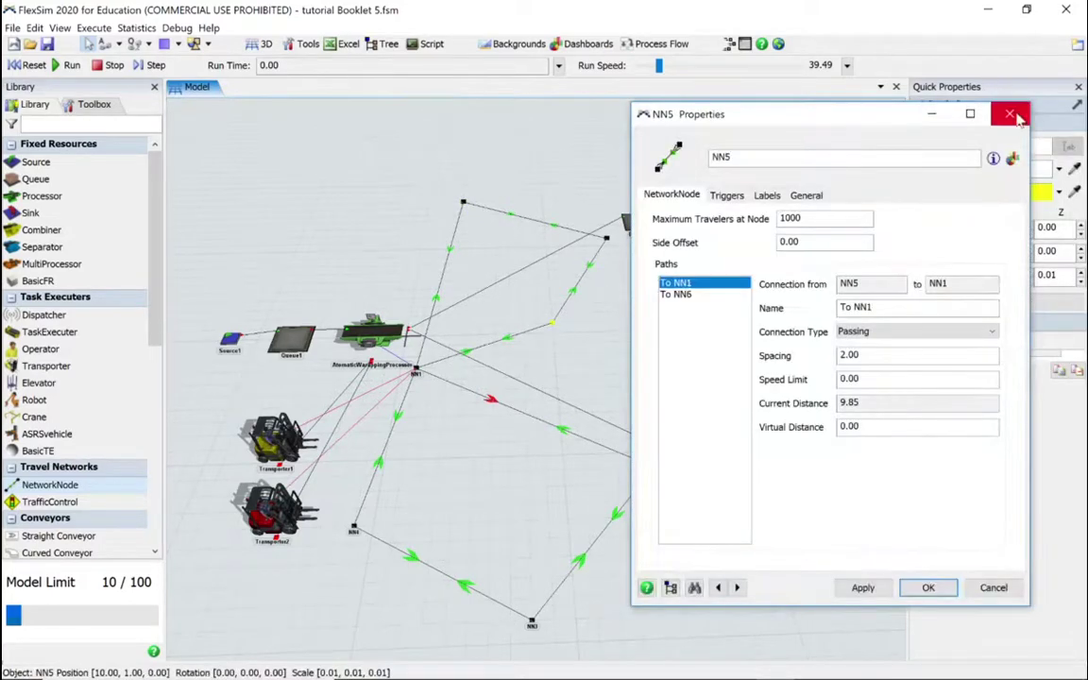
{"action": "left_click", "coordinate": [1010, 114]}
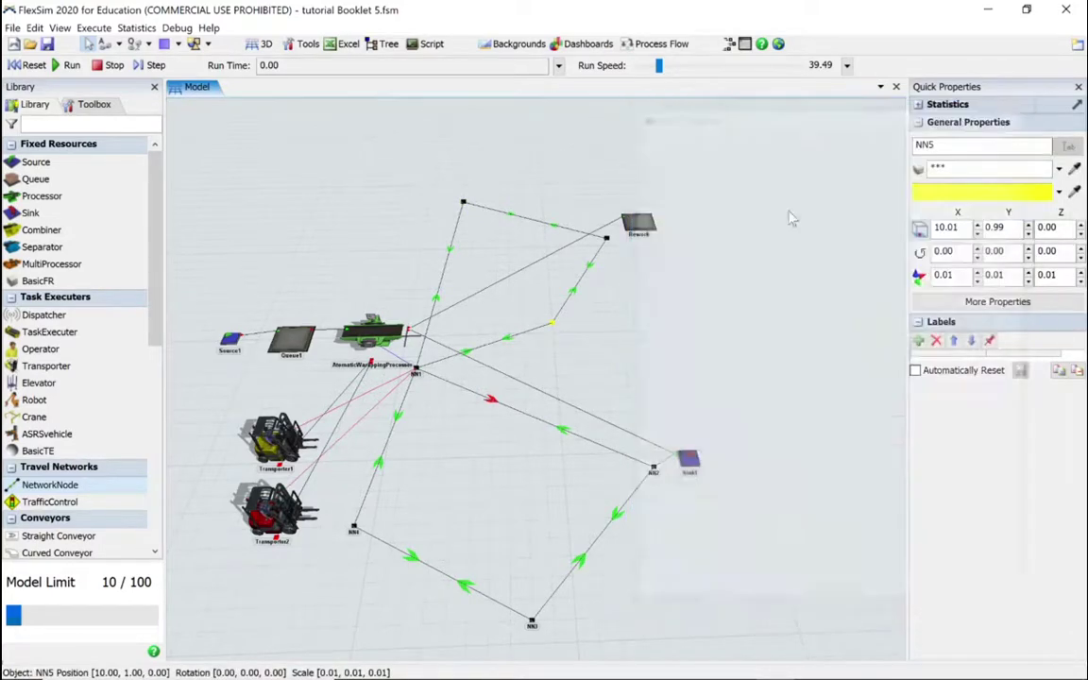
- Show the names of the three new network nodes NN5, NN6 and NN7 in the model view
{"action": "right_click", "coordinate": [552, 326]}
{"action": "mouse_move", "coordinate": [641, 342]}
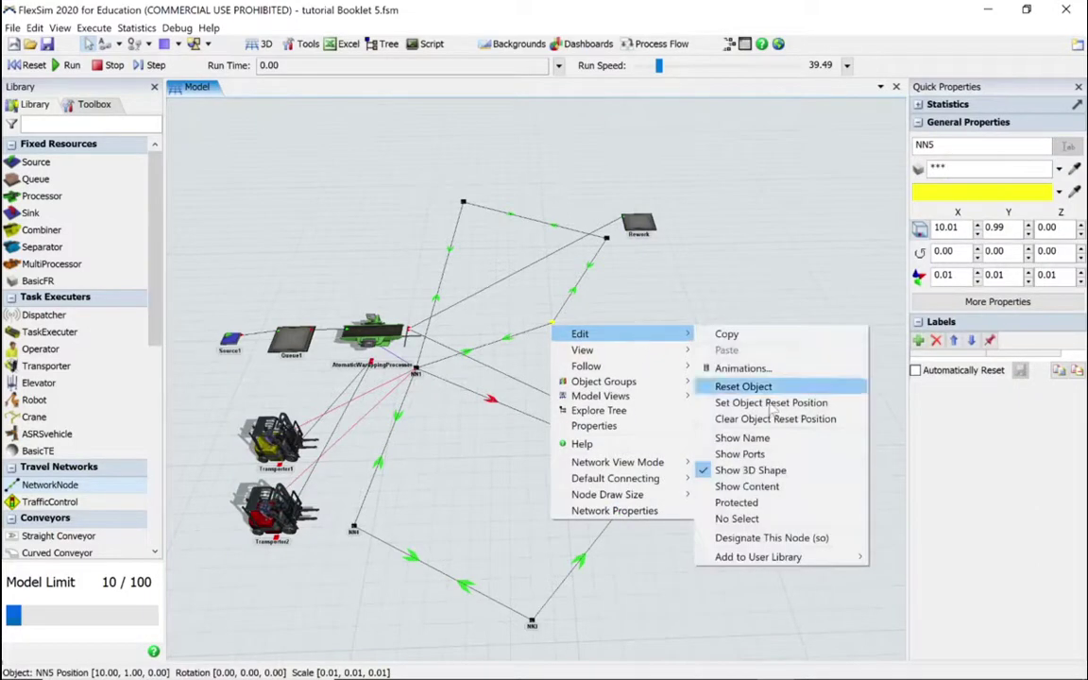
{"action": "left_click", "coordinate": [743, 438]}
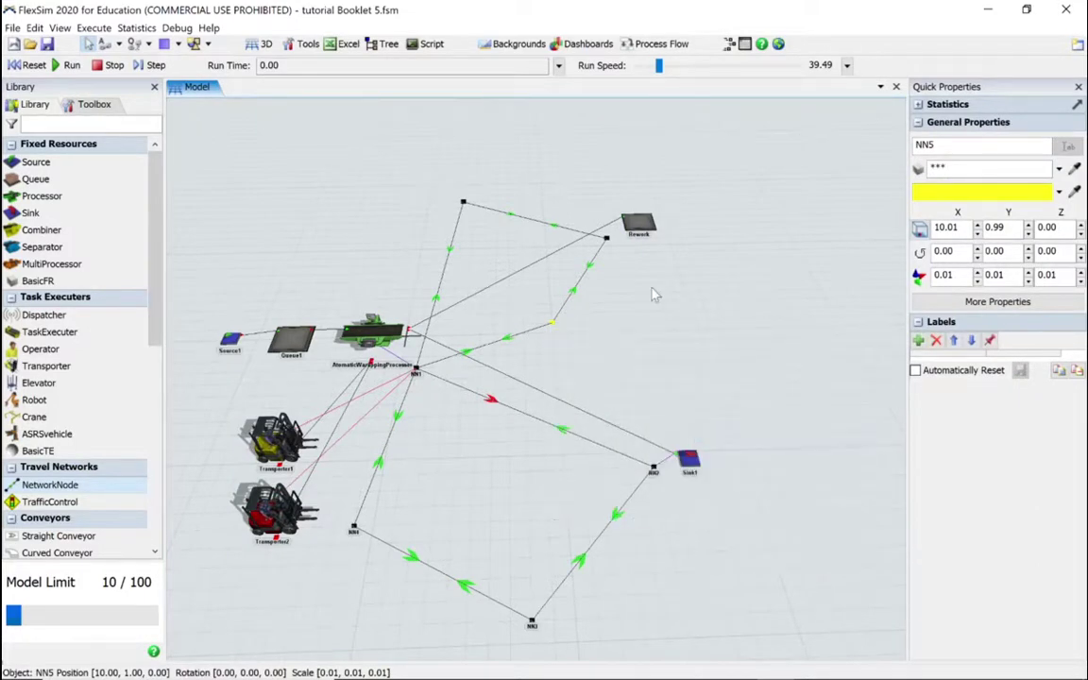
{"action": "right_click", "coordinate": [607, 240]}
{"action": "mouse_move", "coordinate": [689, 250]}
{"action": "left_click", "coordinate": [831, 348]}
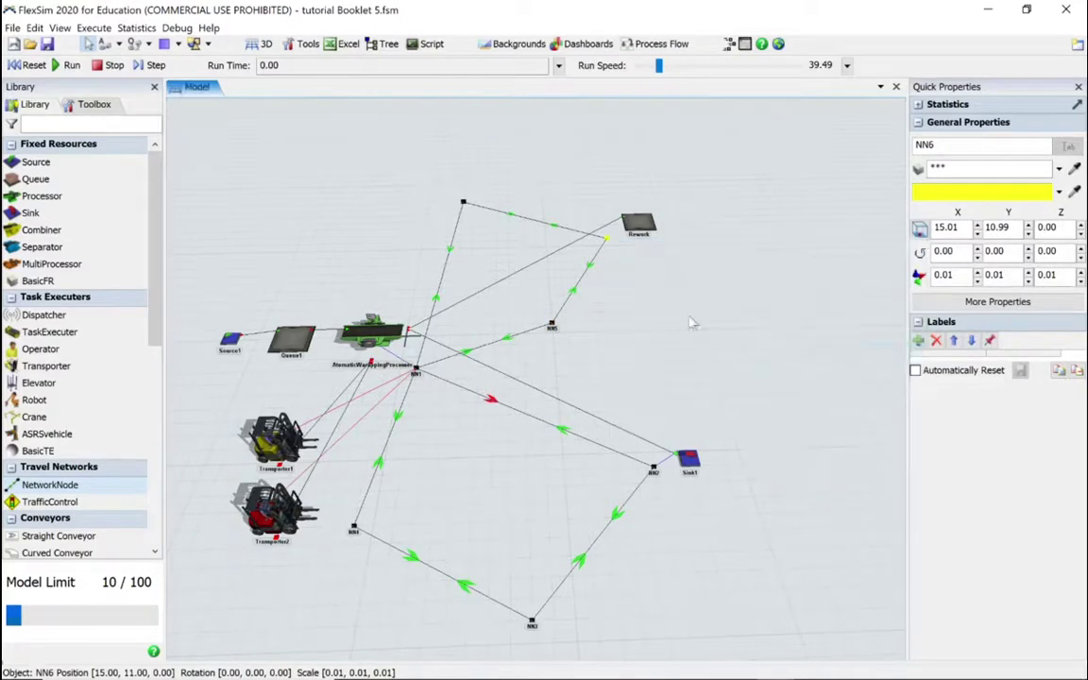
{"action": "left_click", "coordinate": [464, 202]}
{"action": "right_click", "coordinate": [464, 203]}
{"action": "mouse_move", "coordinate": [487, 209]}
{"action": "left_click", "coordinate": [687, 312]}
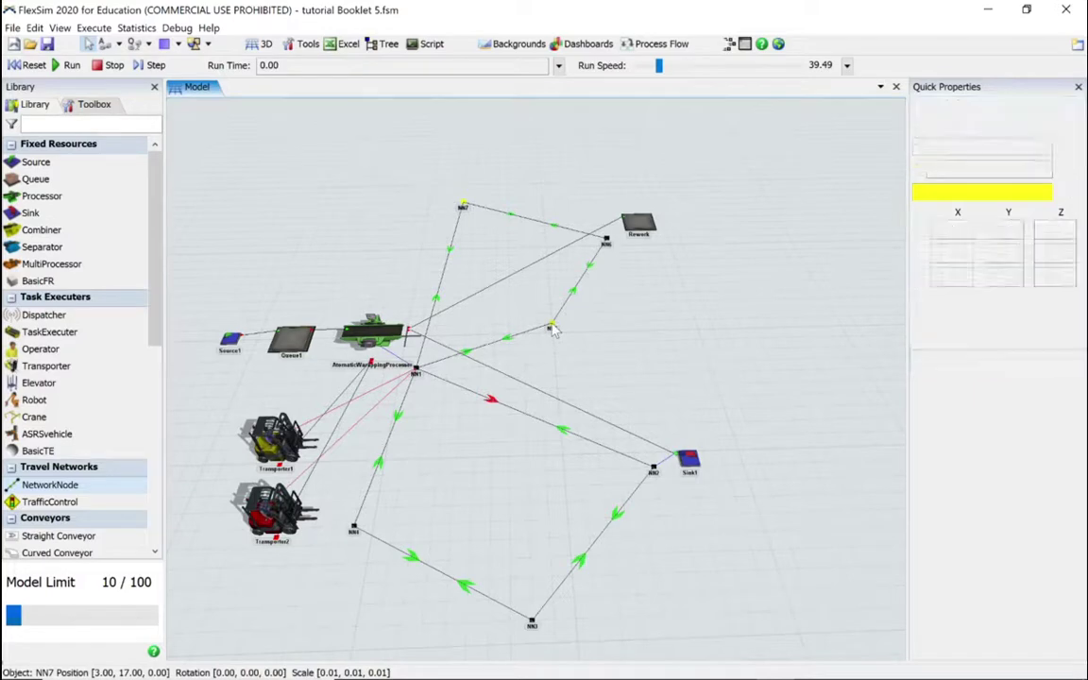
- Set the connection type of node NN5's path to NN6 to No Connection
{"action": "right_click", "coordinate": [550, 329]}
{"action": "left_click", "coordinate": [575, 319]}
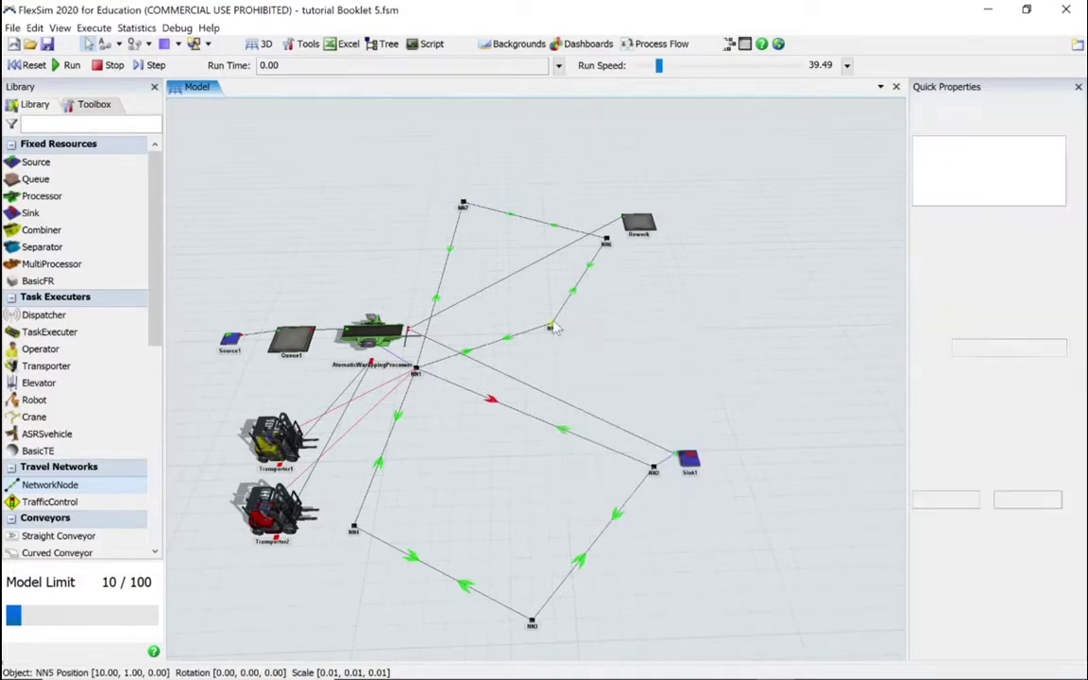
{"action": "double_click", "coordinate": [551, 327]}
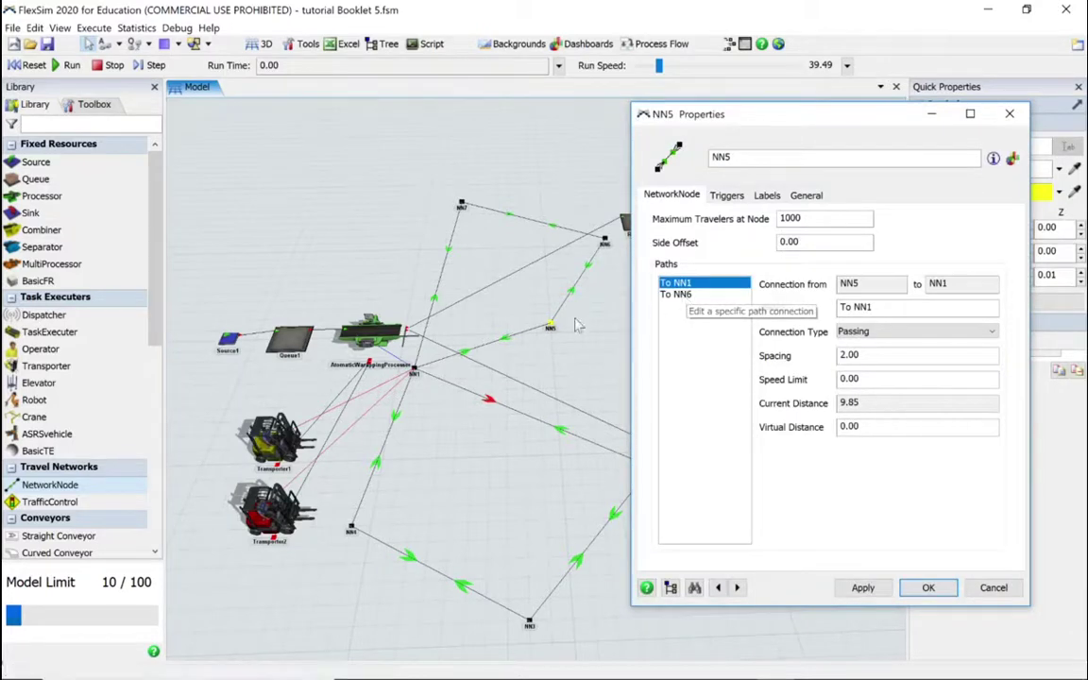
{"action": "left_click", "coordinate": [675, 293]}
{"action": "left_click", "coordinate": [879, 330]}
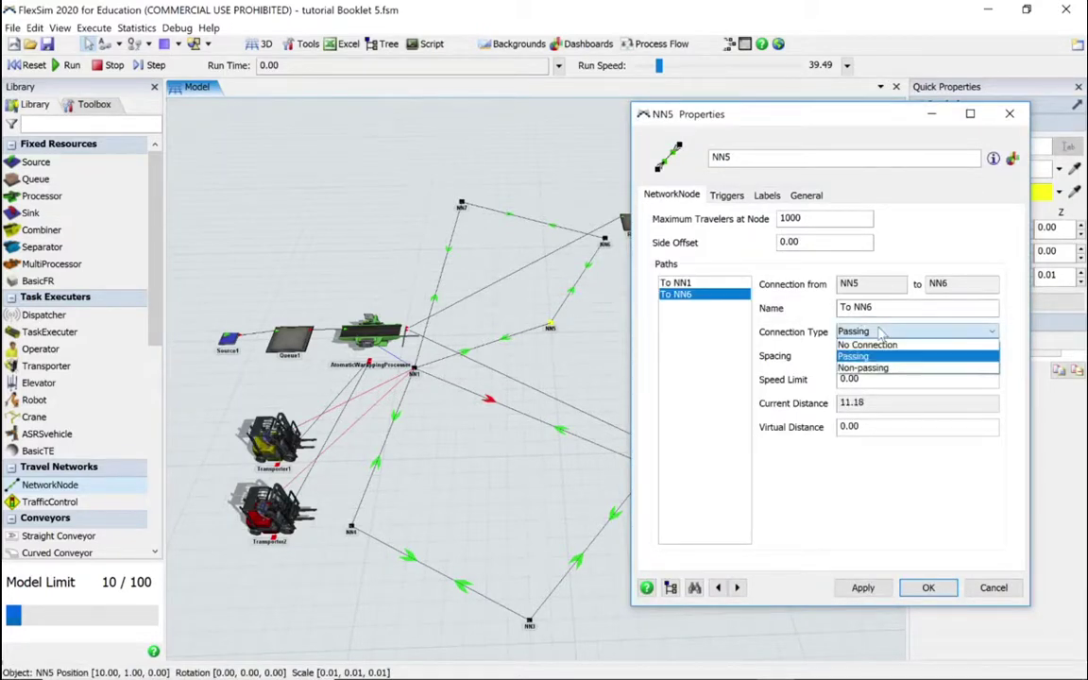
{"action": "left_click", "coordinate": [867, 345]}
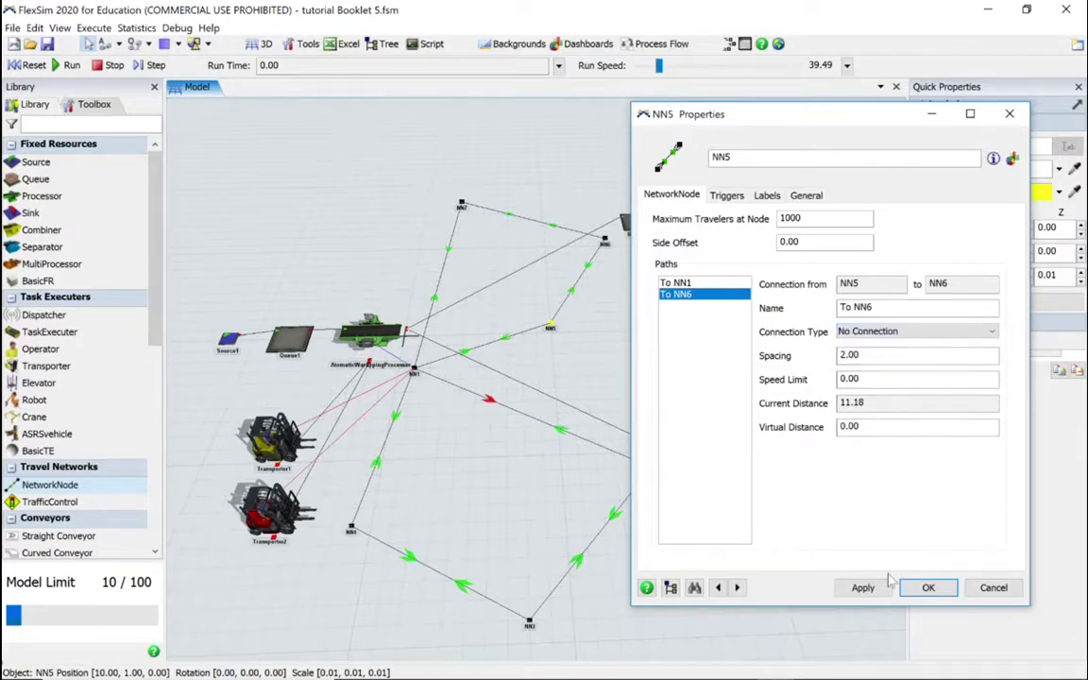
{"action": "left_click", "coordinate": [930, 588]}
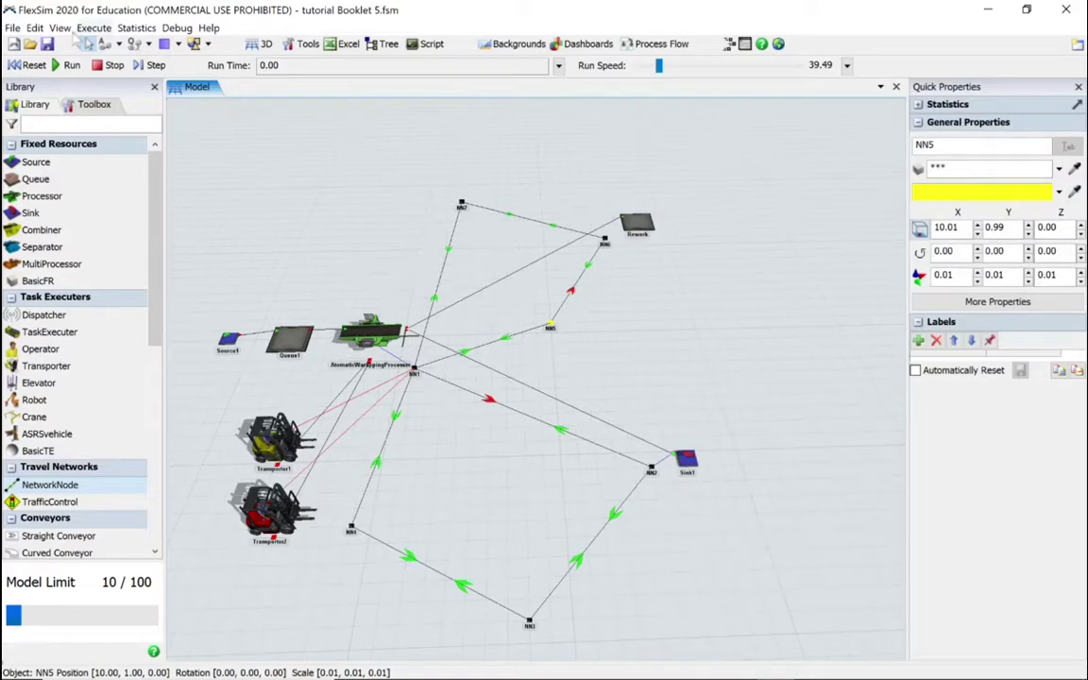
- Run the simulation to test the extended travel network and dismiss the dialog that interrupts it
{"action": "left_click", "coordinate": [71, 65]}
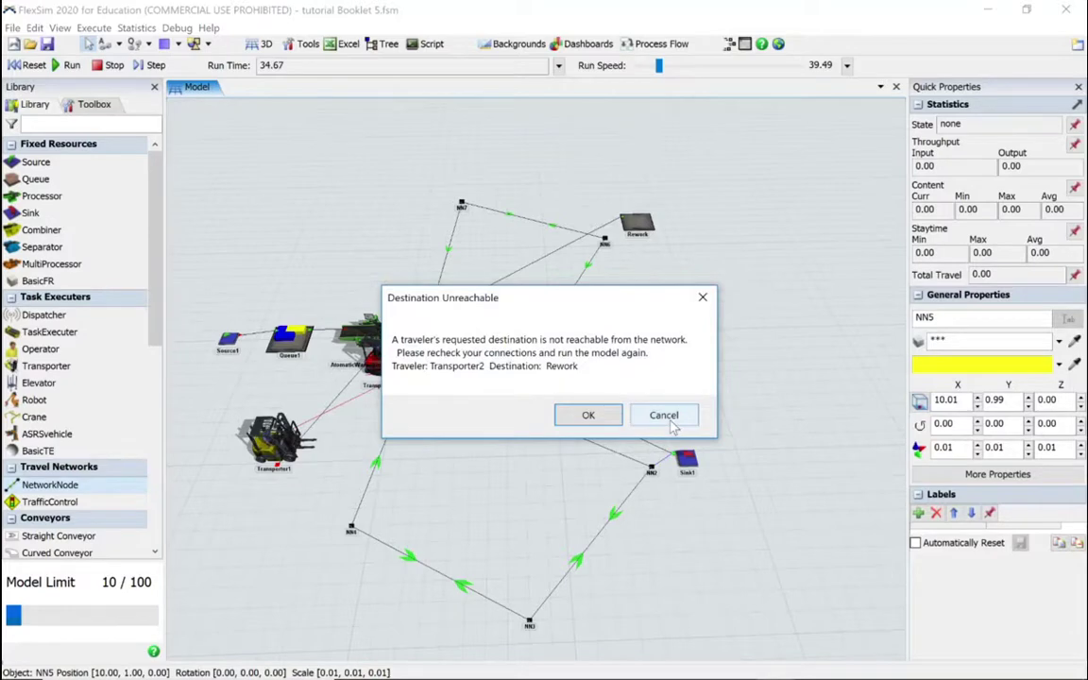
{"action": "left_click", "coordinate": [664, 416]}
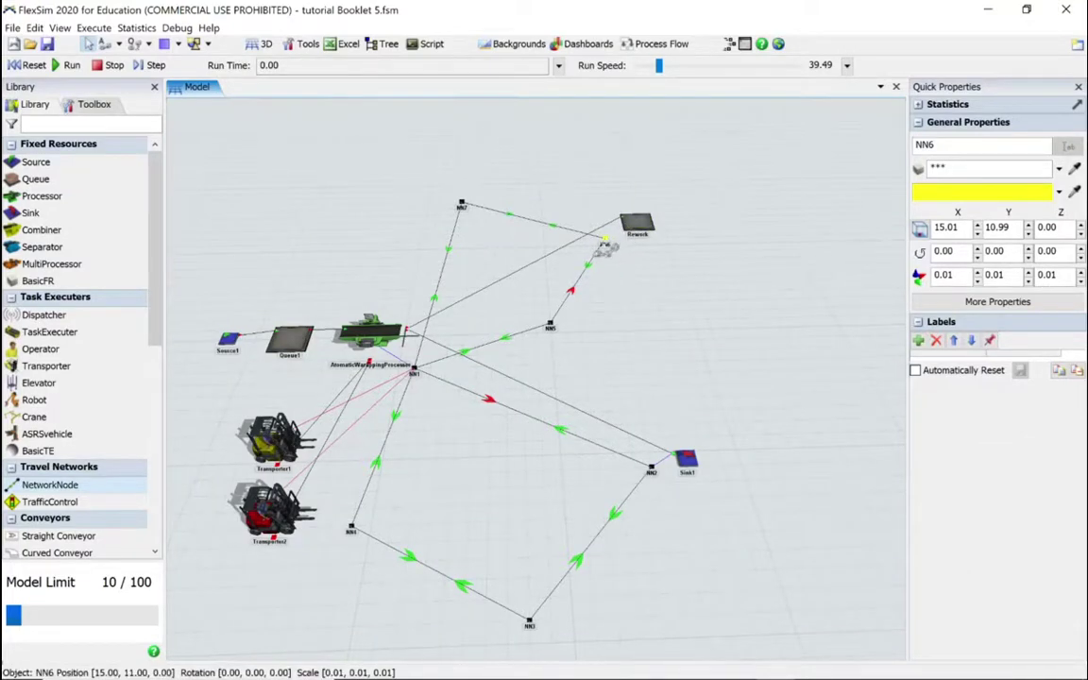
- Connect node NN6 to the Rework queue, then run the simulation to test the link and reset the model
{"action": "left_click_drag", "start_coordinate": [604, 241], "coordinate": [636, 224]}
{"action": "left_click", "coordinate": [70, 65]}
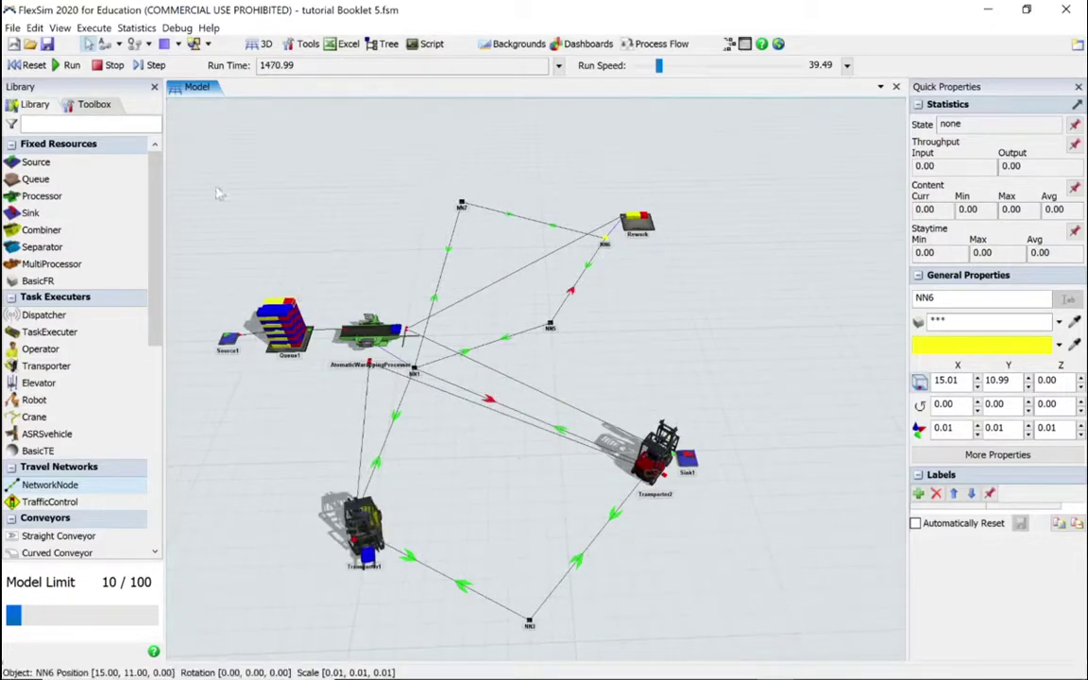
{"action": "left_click", "coordinate": [112, 65]}
{"action": "left_click", "coordinate": [29, 65]}
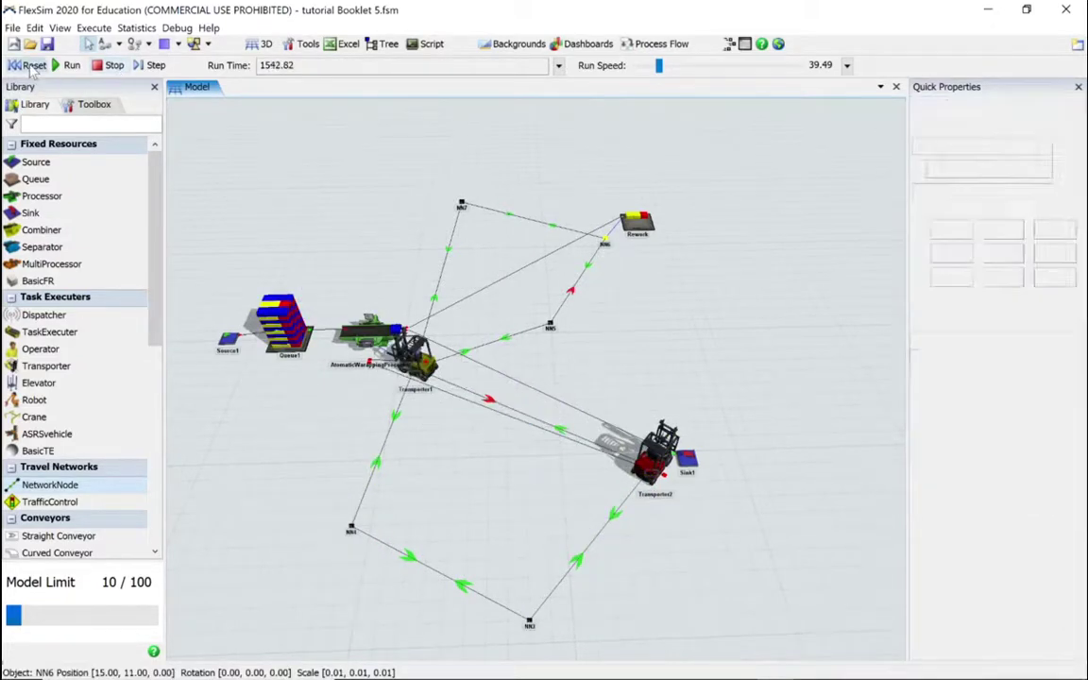
- Add a MultiProcessor beside the Rework queue, on the side away from the travel network
{"action": "left_click_drag", "start_coordinate": [635, 290], "coordinate": [467, 517]}
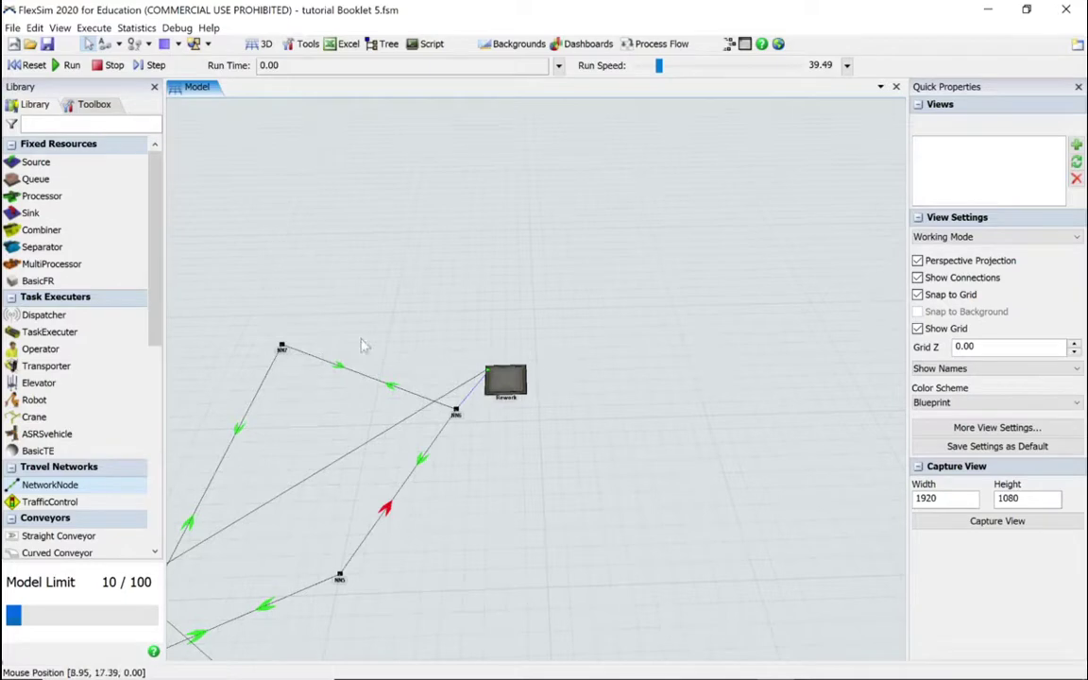
{"action": "left_click", "coordinate": [52, 264]}
{"action": "left_click", "coordinate": [577, 369]}
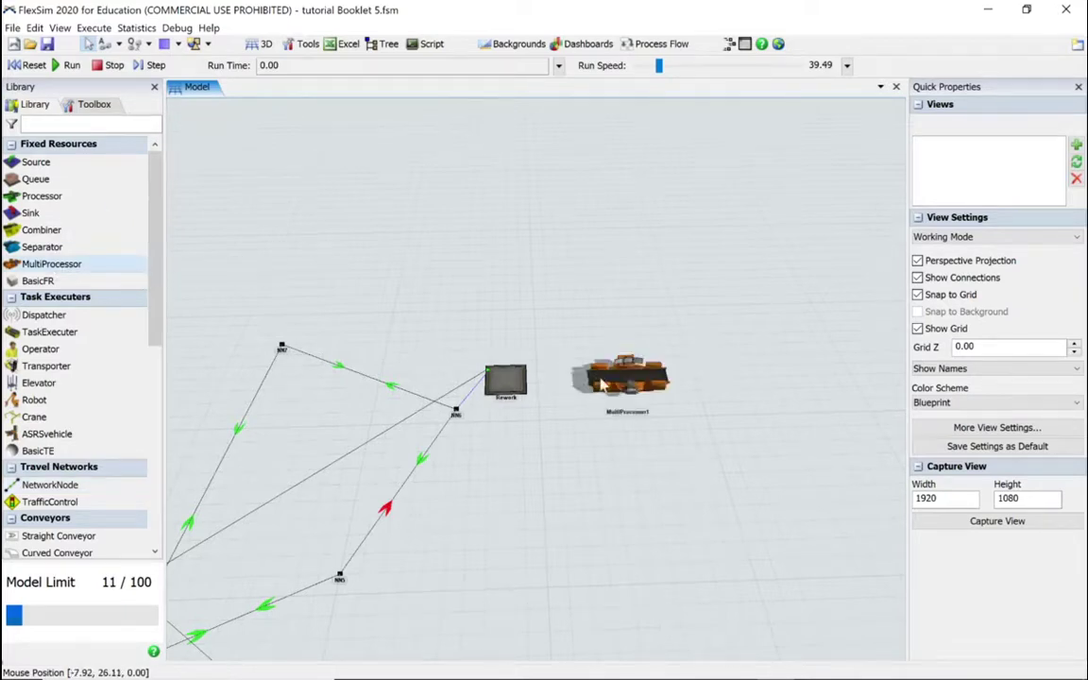
{"action": "left_click_drag", "start_coordinate": [534, 435], "coordinate": [513, 439]}
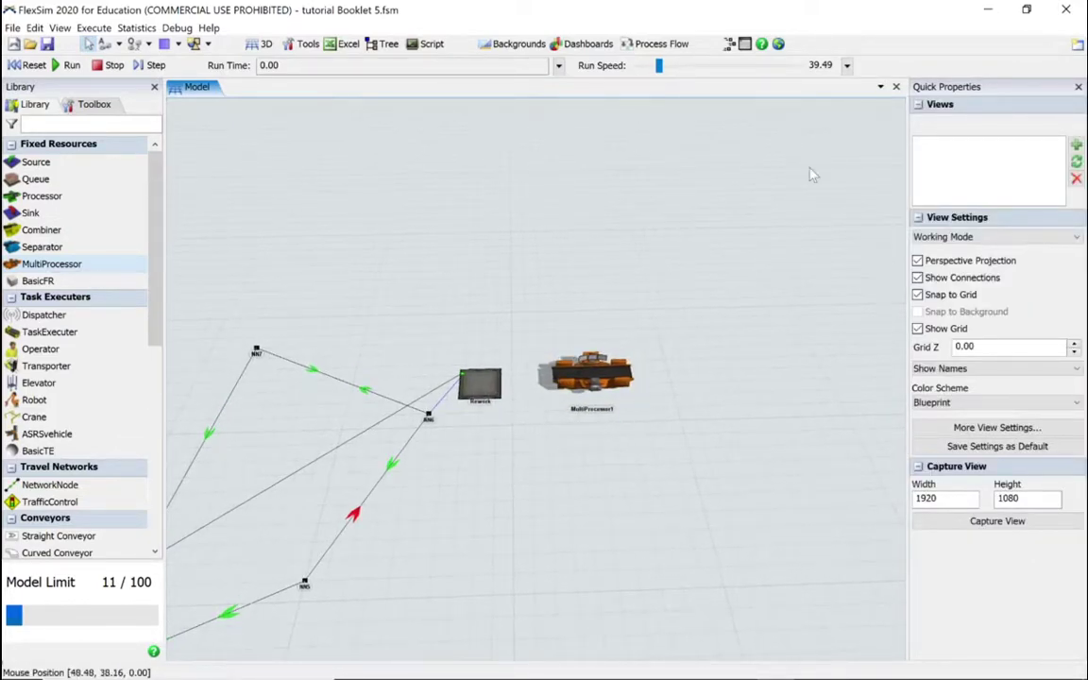
{"action": "left_click_drag", "start_coordinate": [497, 519], "coordinate": [756, 476]}
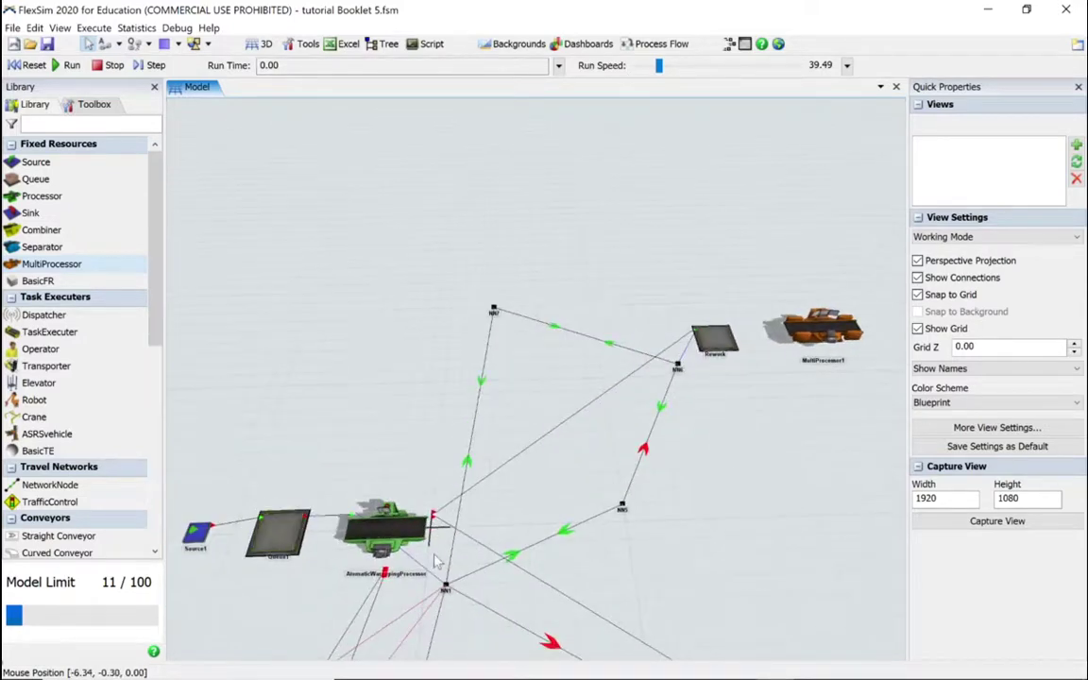
- Add a curved conveyor beyond the MultiProcessor, starting at about X 31, Y 11
{"action": "left_click_drag", "start_coordinate": [669, 438], "coordinate": [540, 541]}
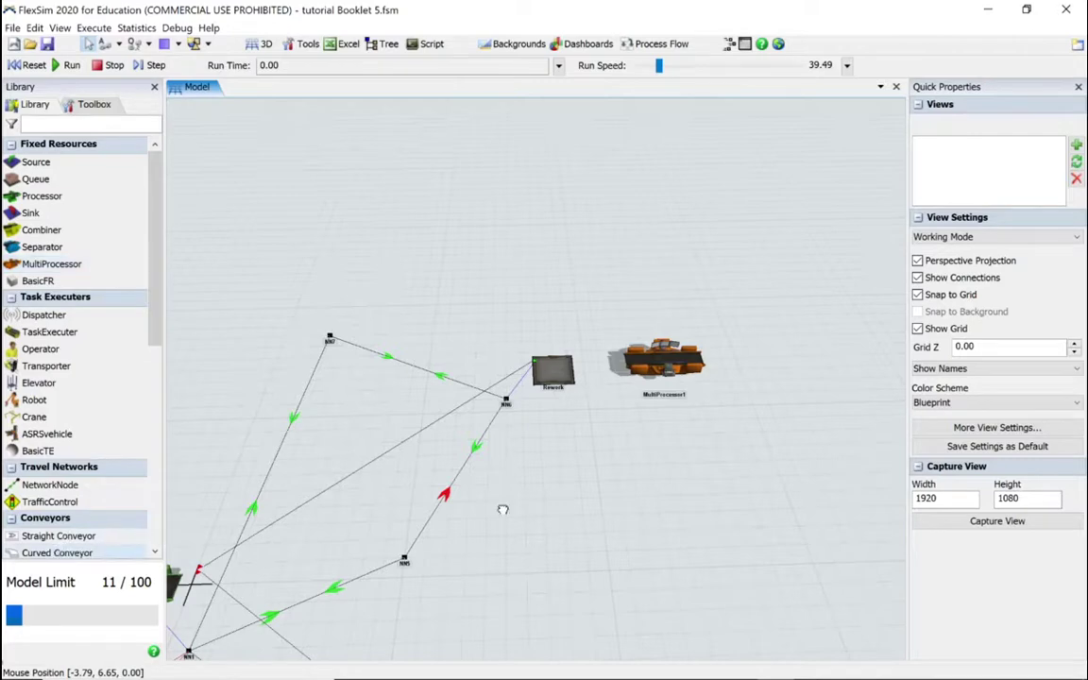
{"action": "left_click_drag", "start_coordinate": [748, 351], "coordinate": [751, 359]}
{"action": "left_click_drag", "start_coordinate": [711, 428], "coordinate": [518, 508]}
{"action": "left_click", "coordinate": [648, 467]}
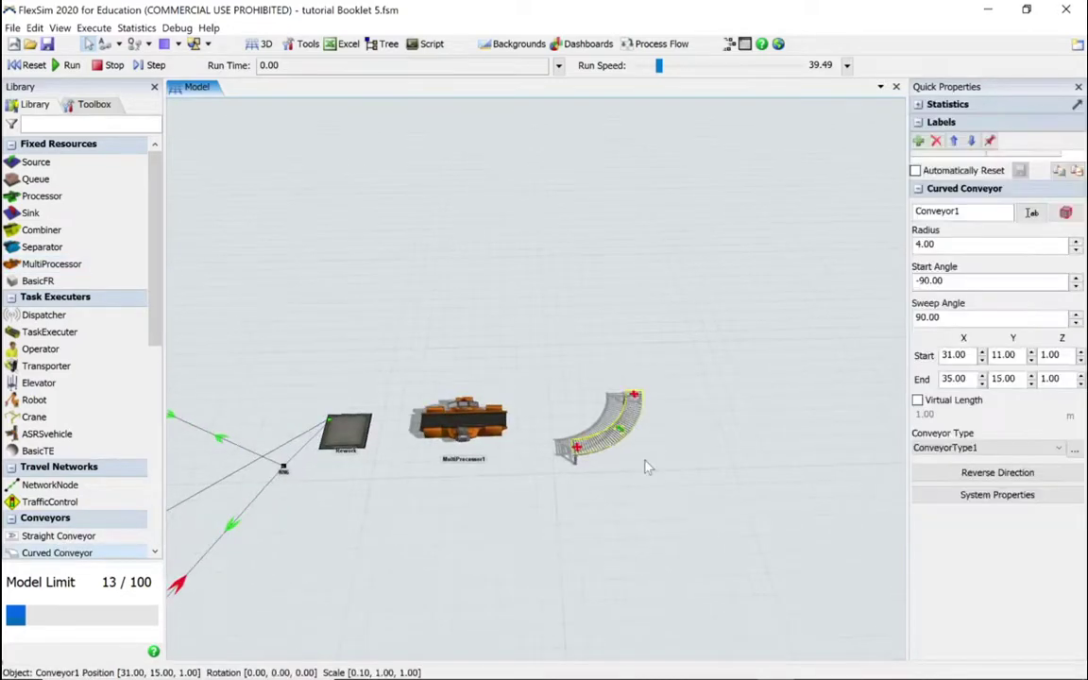
{"action": "left_click_drag", "start_coordinate": [641, 482], "coordinate": [609, 526]}
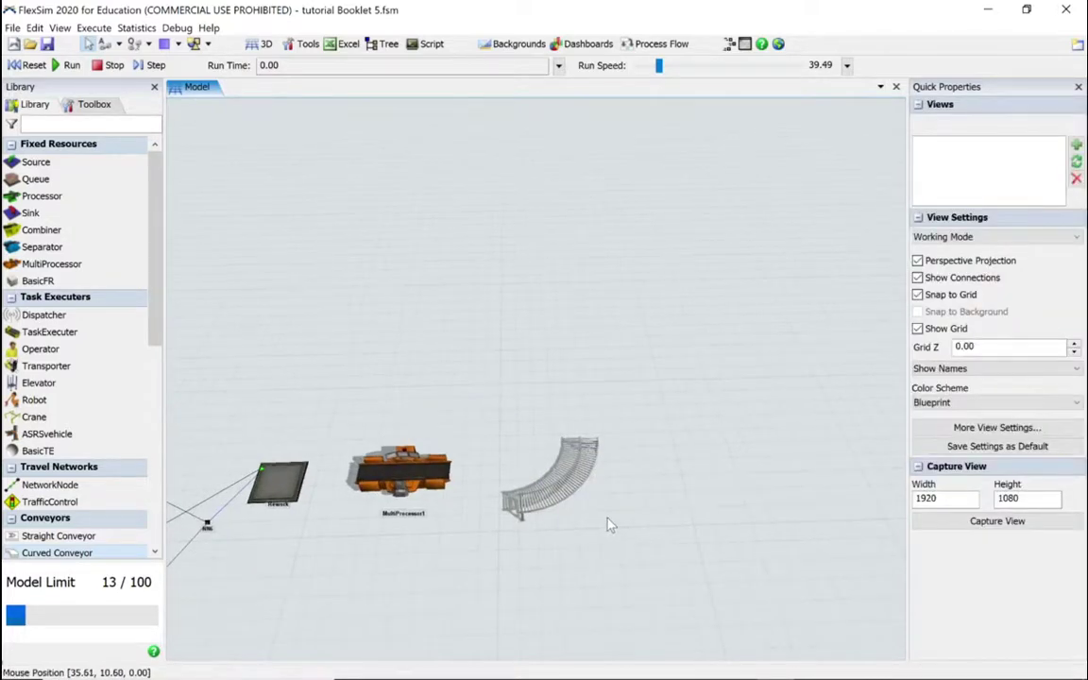
- Move the curved conveyor closer to the MultiProcessor's output side, starting at about X 29.46, Y 13.27
{"action": "scroll", "coordinate": [694, 523], "scroll_direction": "up", "scroll_amount": 3}
{"action": "right_click_drag", "start_coordinate": [573, 484], "coordinate": [587, 436]}
{"action": "left_click", "coordinate": [595, 434]}
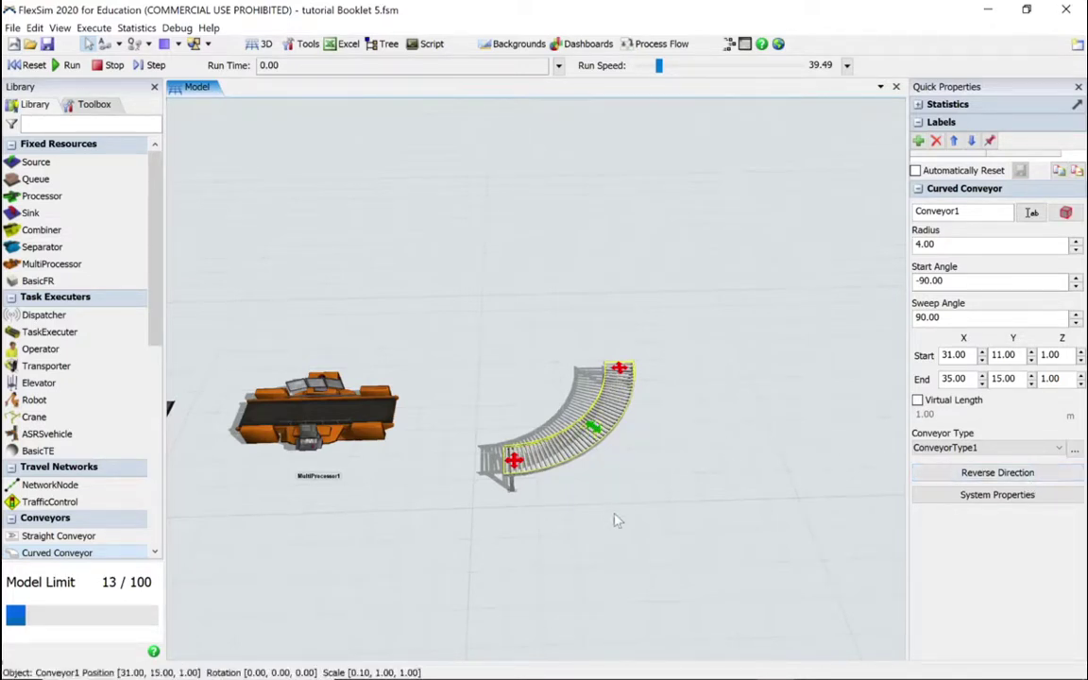
{"action": "left_click_drag", "start_coordinate": [639, 508], "coordinate": [577, 377]}
{"action": "left_click", "coordinate": [626, 413]}
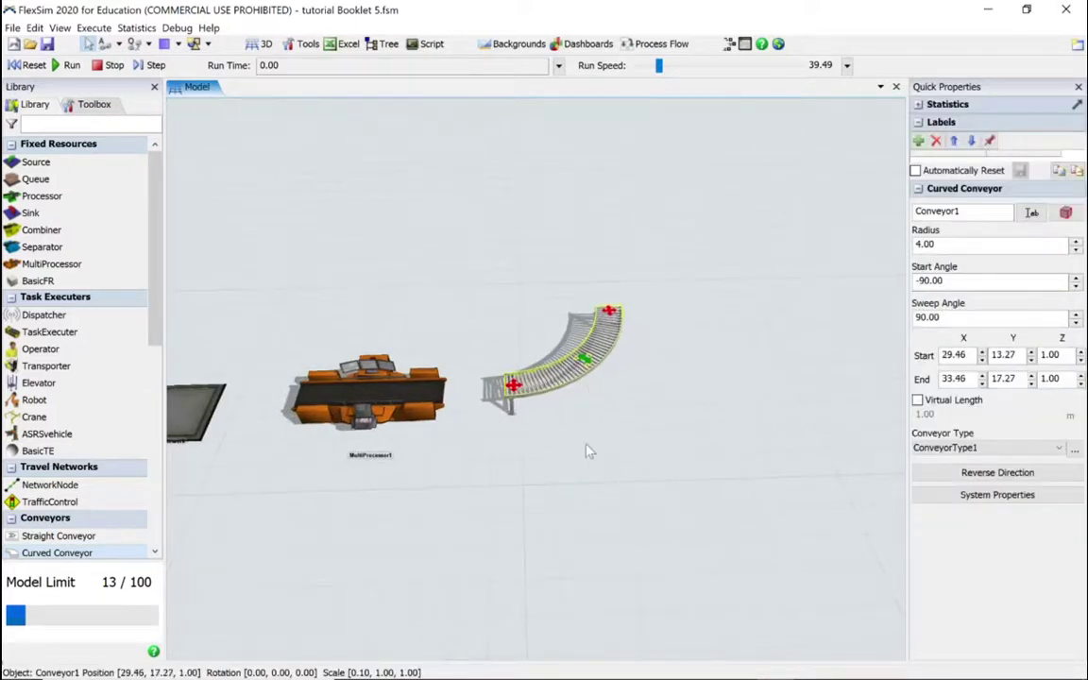
- Add a straight conveyor and join it to the curved conveyor's far end, extending it to about 12.83 m
{"action": "left_click_drag", "start_coordinate": [643, 449], "coordinate": [690, 447]}
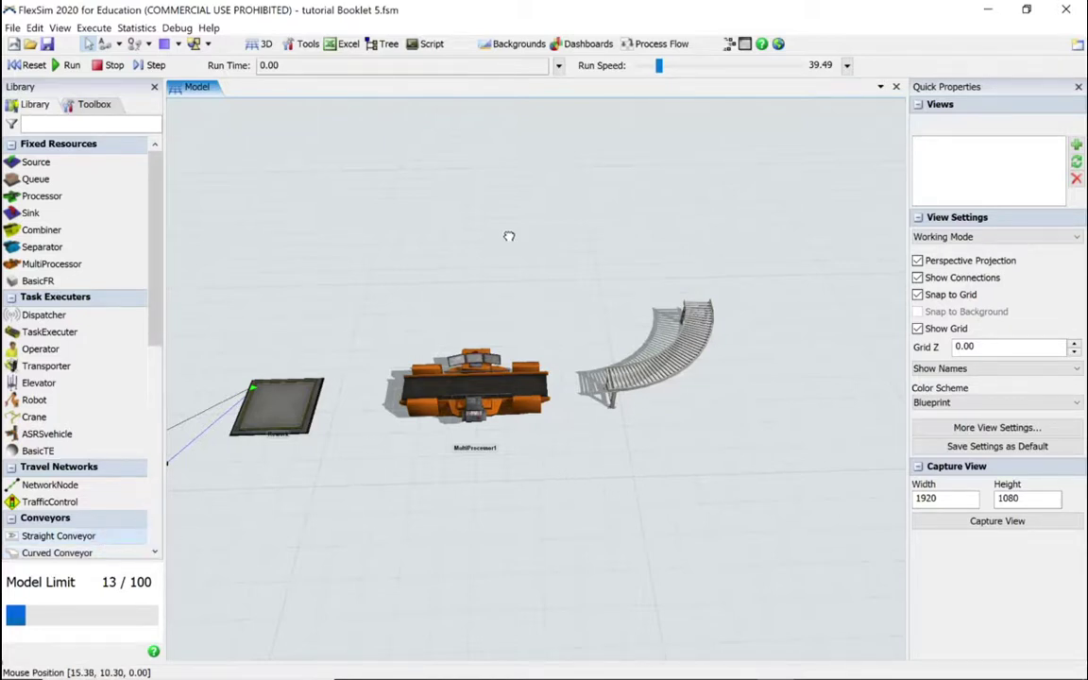
{"action": "left_click_drag", "start_coordinate": [511, 236], "coordinate": [511, 234]}
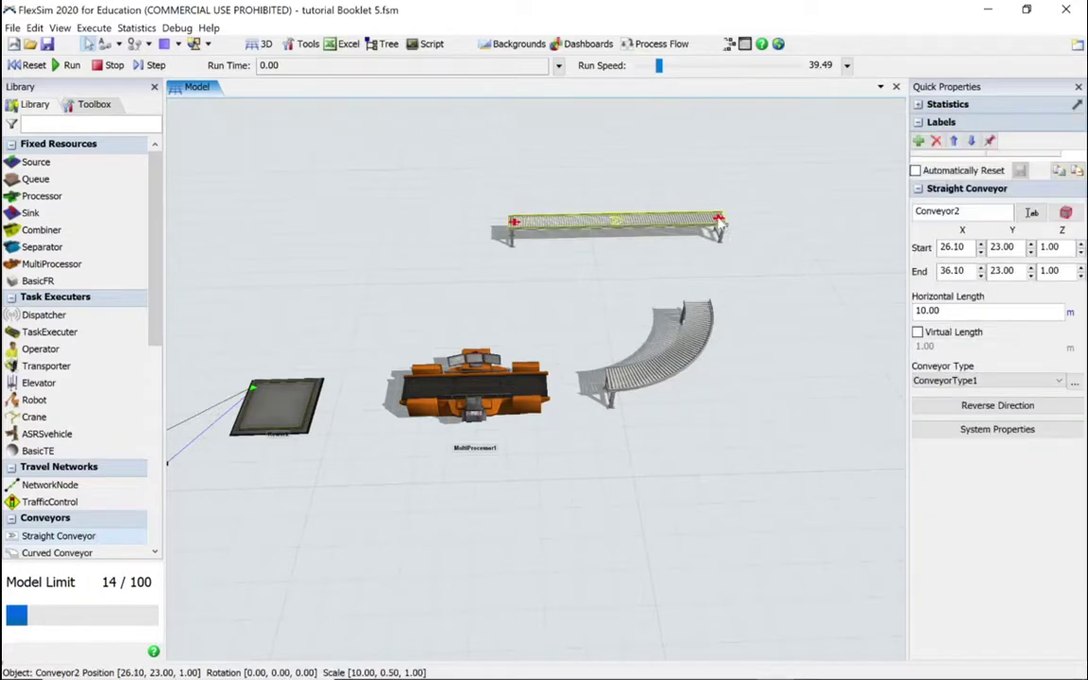
{"action": "left_click_drag", "start_coordinate": [715, 201], "coordinate": [690, 267]}
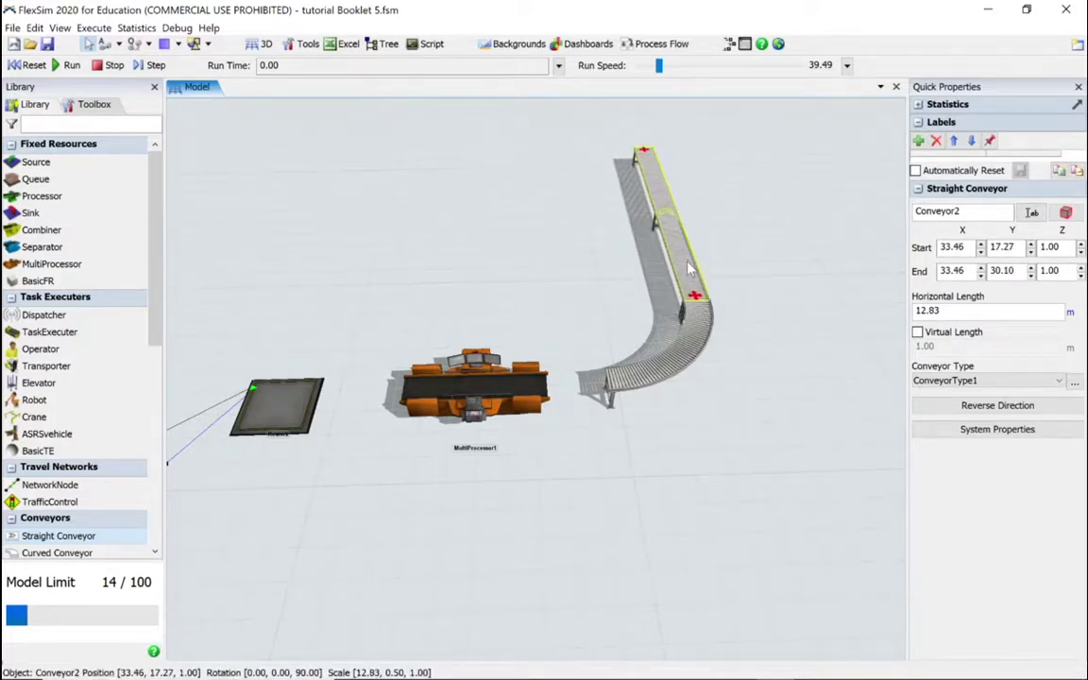
{"action": "left_click", "coordinate": [510, 265]}
- Raise the straight conveyor's far end by setting its end Z to 5, and lower it to 2
{"action": "right_click_drag", "start_coordinate": [503, 284], "coordinate": [424, 376]}
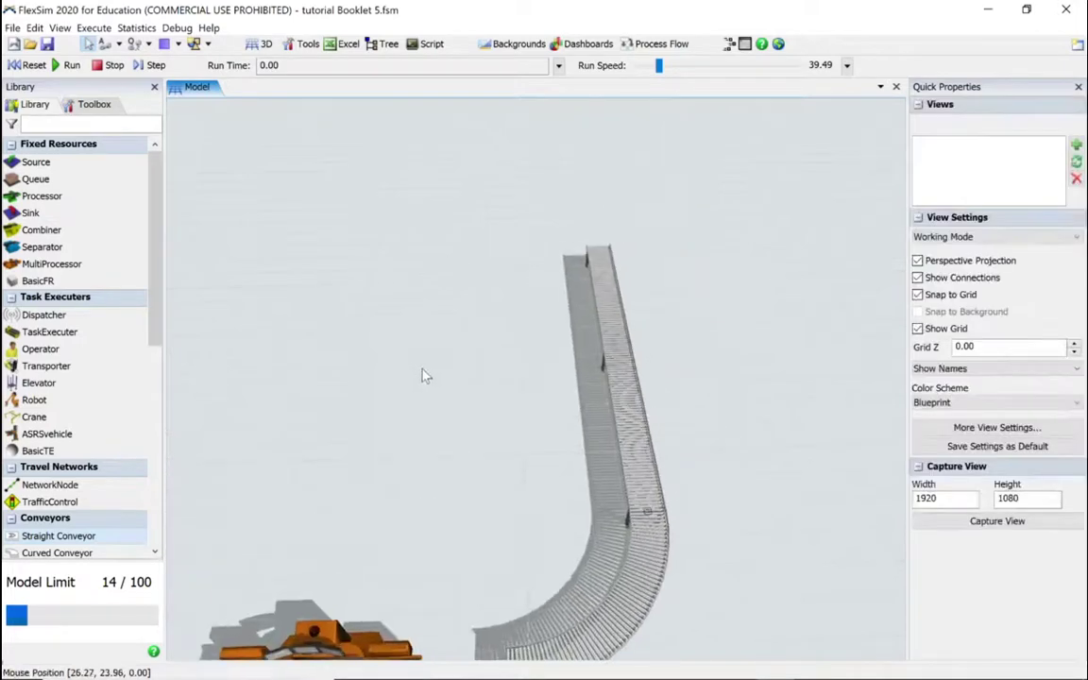
{"action": "scroll", "coordinate": [346, 408], "scroll_direction": "up", "scroll_amount": 5}
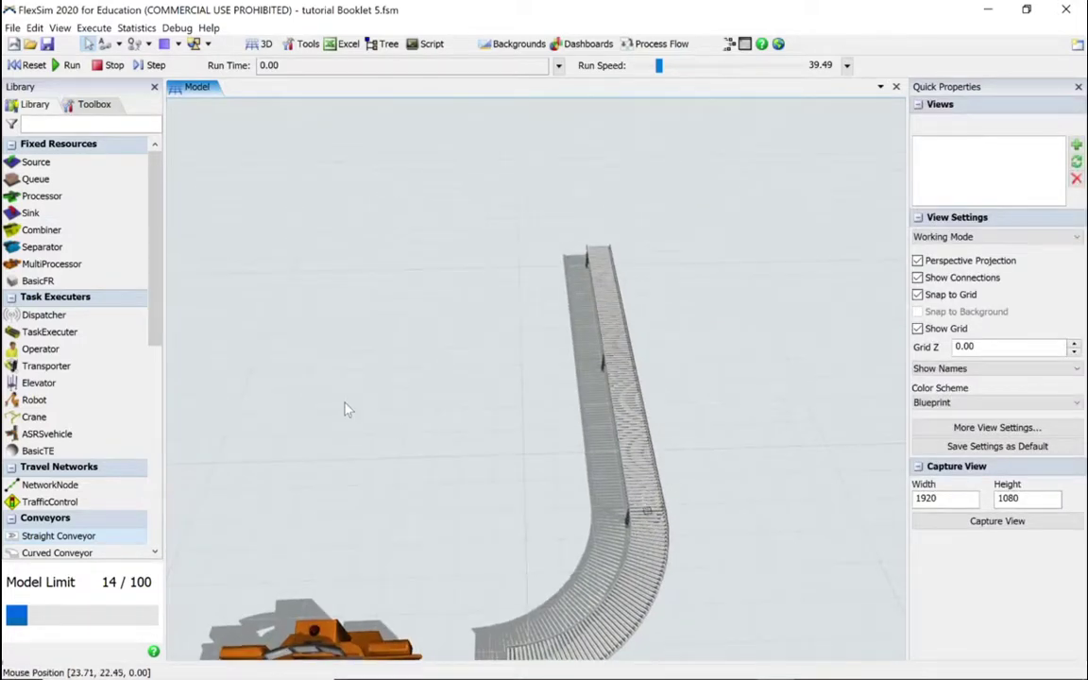
{"action": "scroll", "coordinate": [347, 408], "scroll_direction": "down", "scroll_amount": 5}
{"action": "right_click_drag", "start_coordinate": [401, 416], "coordinate": [490, 504]}
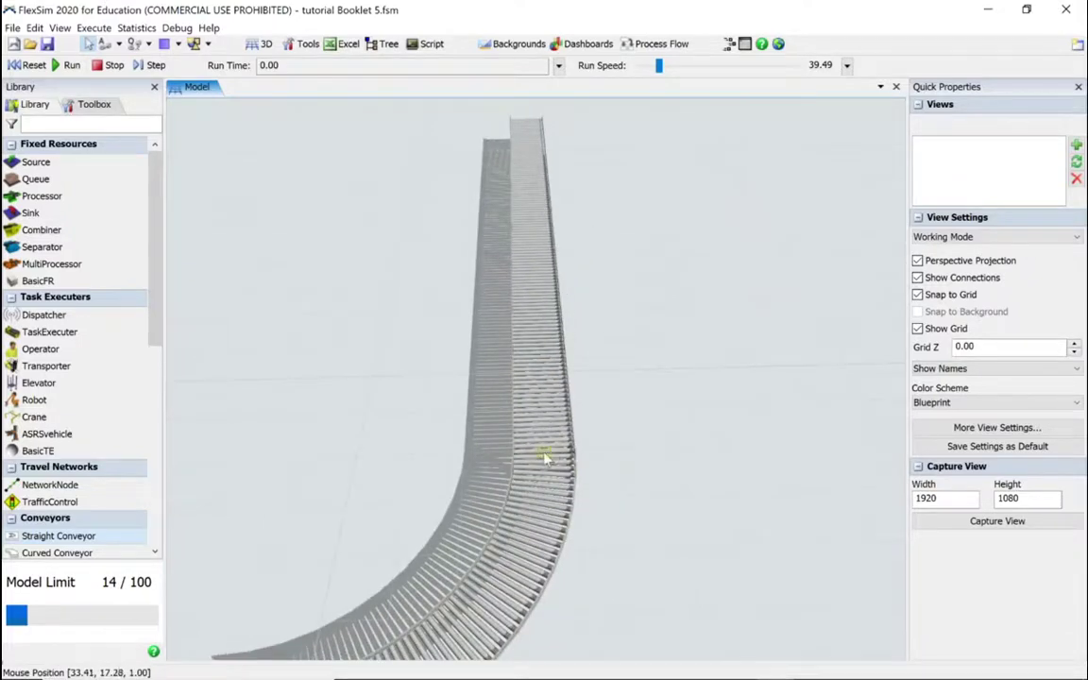
{"action": "right_click_drag", "start_coordinate": [364, 295], "coordinate": [467, 350]}
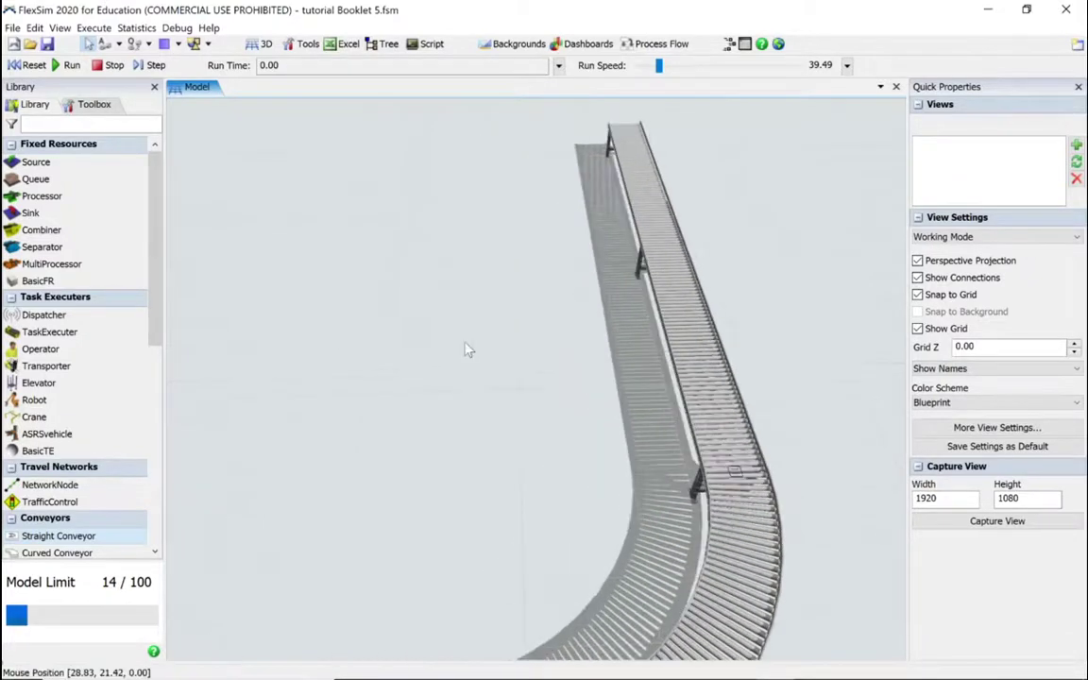
{"action": "scroll", "coordinate": [382, 345], "scroll_direction": "down", "scroll_amount": 3}
{"action": "right_click_drag", "start_coordinate": [382, 345], "coordinate": [592, 324]}
{"action": "left_click", "coordinate": [614, 299]}
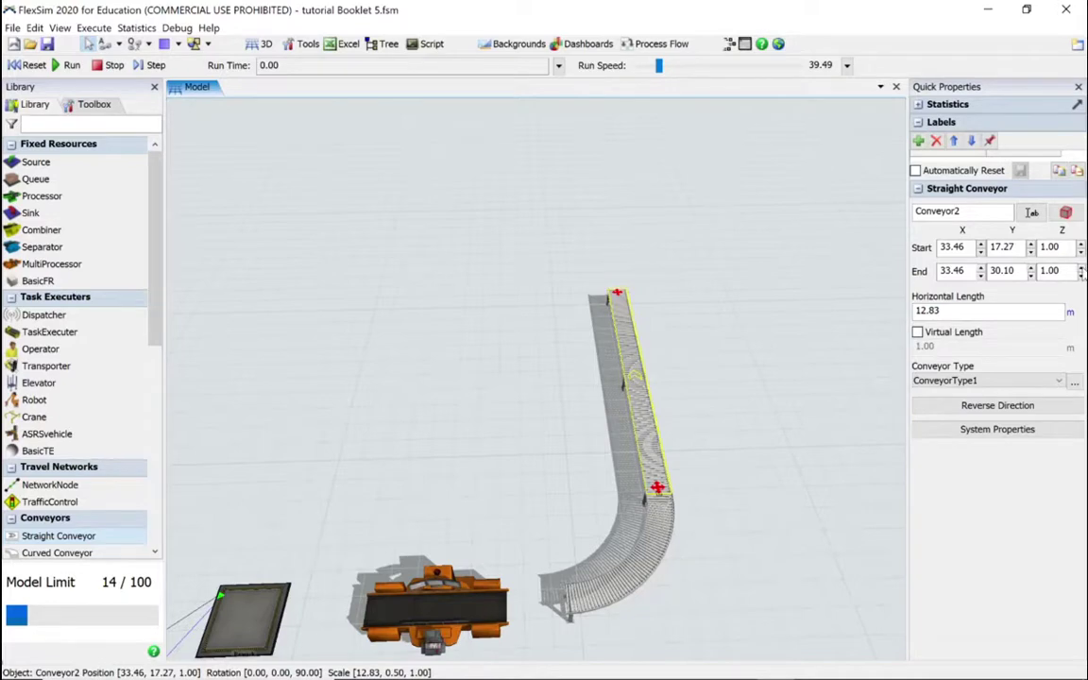
{"action": "left_click", "coordinate": [1082, 271]}
{"action": "type", "text": "5"}
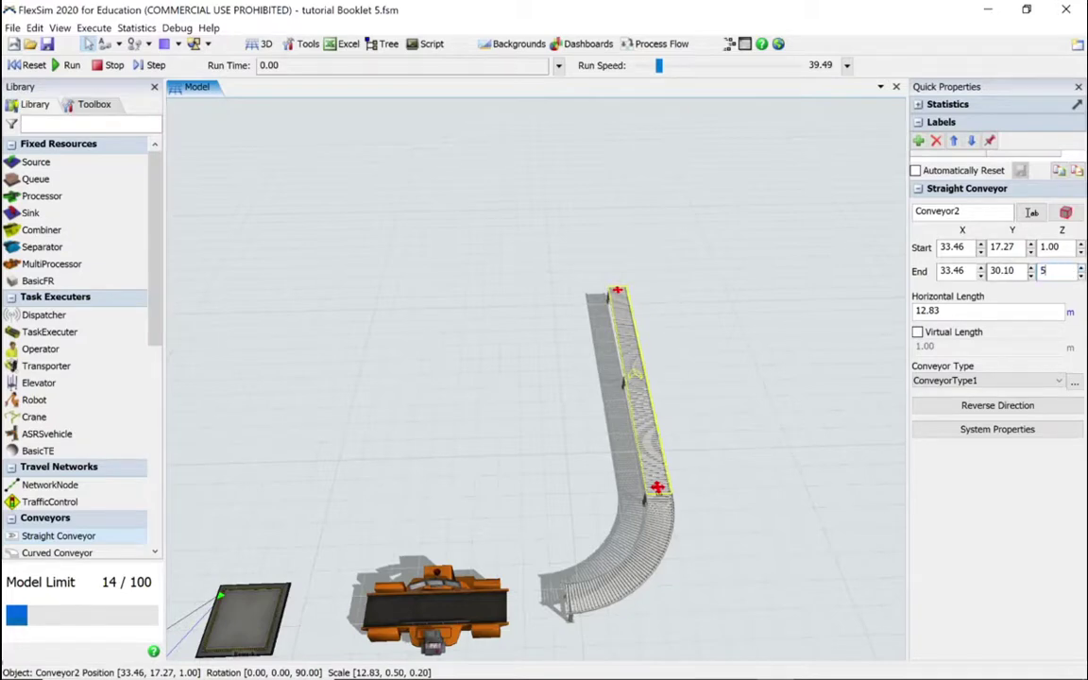
{"action": "key", "text": "Return"}
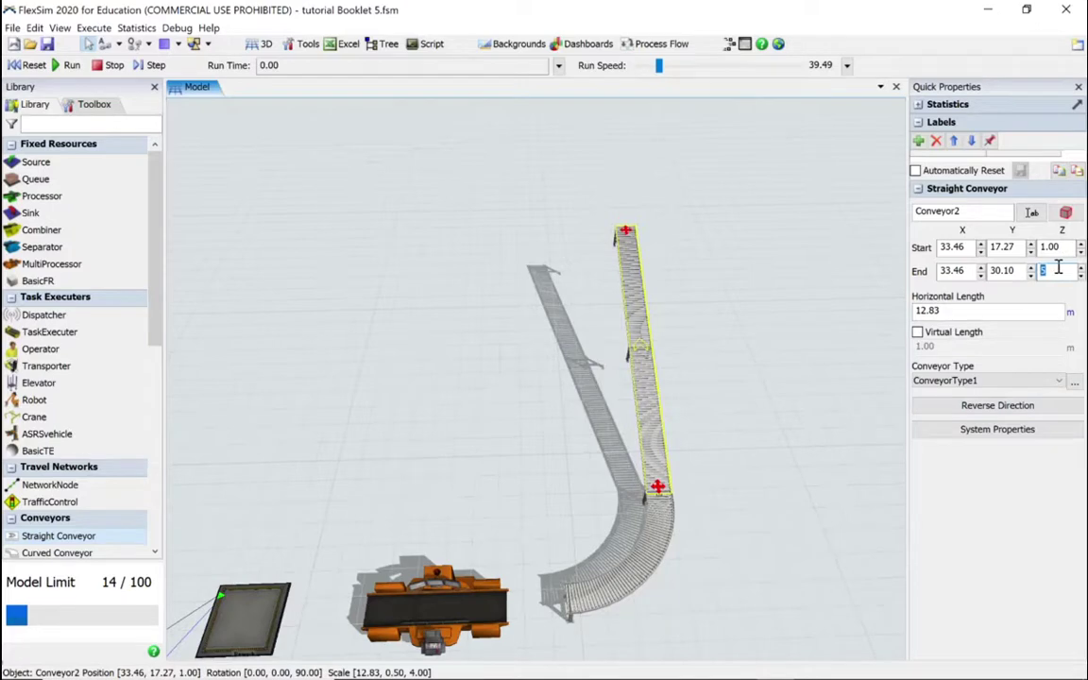
{"action": "key", "text": "Return"}
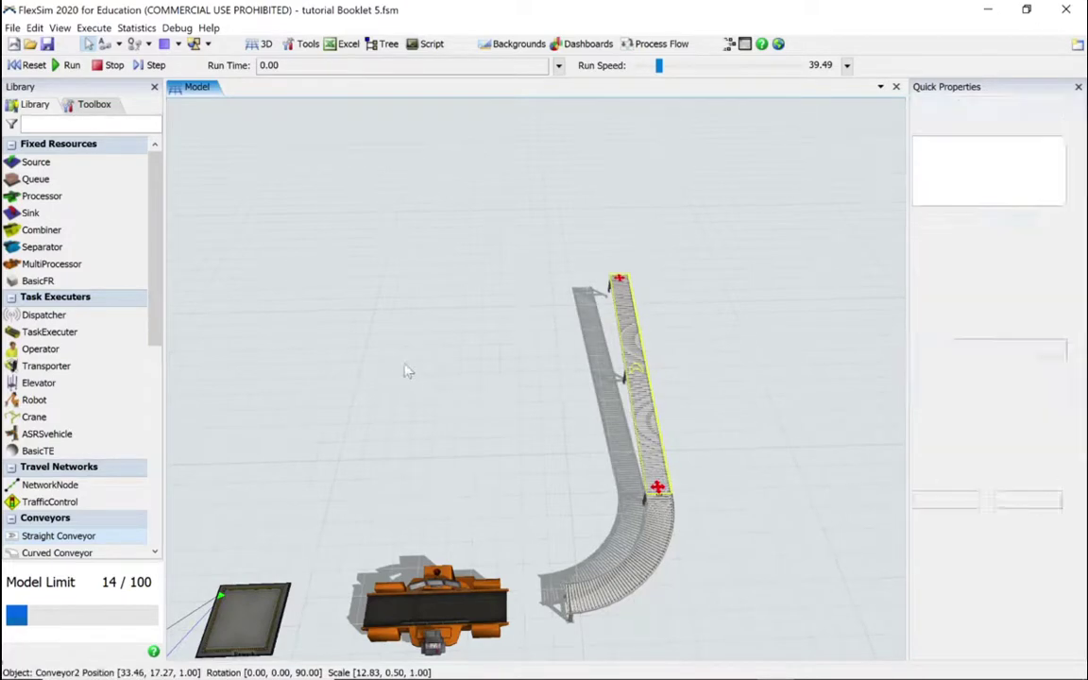
- Add a second curved conveyor beyond the straight conveyor's raised end, starting at about X 23.80, Y 33.66
{"action": "left_click_drag", "start_coordinate": [408, 369], "coordinate": [510, 353]}
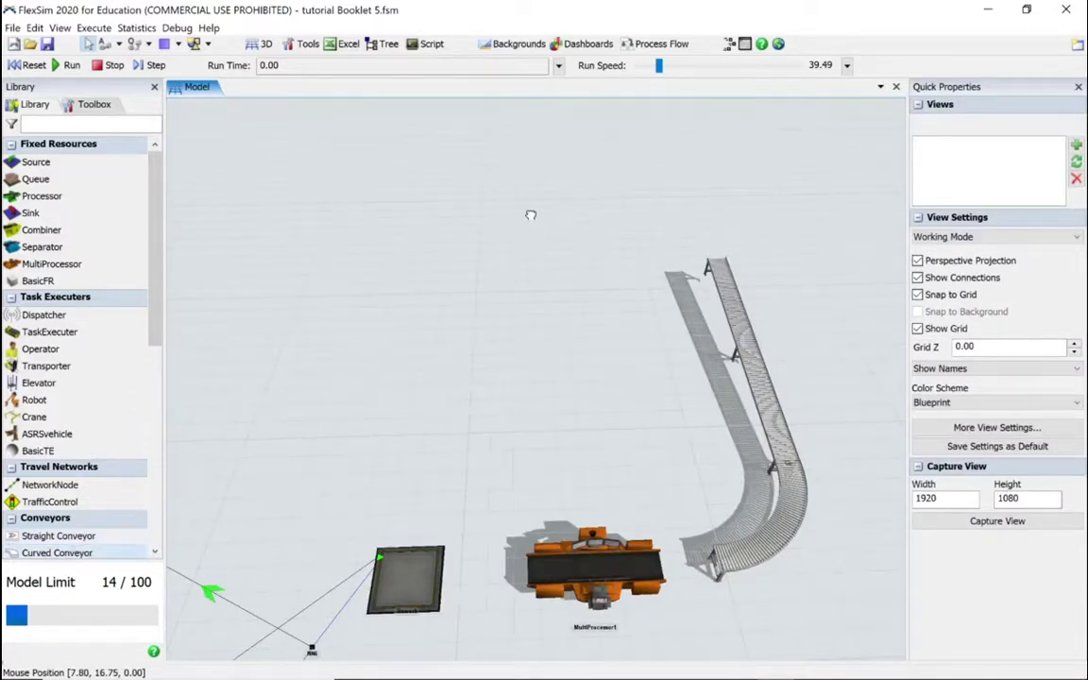
{"action": "left_click_drag", "start_coordinate": [530, 216], "coordinate": [531, 217]}
{"action": "right_click_drag", "start_coordinate": [503, 446], "coordinate": [501, 411]}
{"action": "left_click_drag", "start_coordinate": [500, 410], "coordinate": [531, 434]}
{"action": "mouse_move", "coordinate": [597, 353]}
{"action": "left_mouse_down"}
{"action": "mouse_move", "coordinate": [572, 342]}
{"action": "mouse_move", "coordinate": [565, 361]}
{"action": "mouse_move", "coordinate": [584, 340]}
{"action": "left_mouse_up"}
{"action": "right_click_drag", "start_coordinate": [589, 339], "coordinate": [583, 371]}
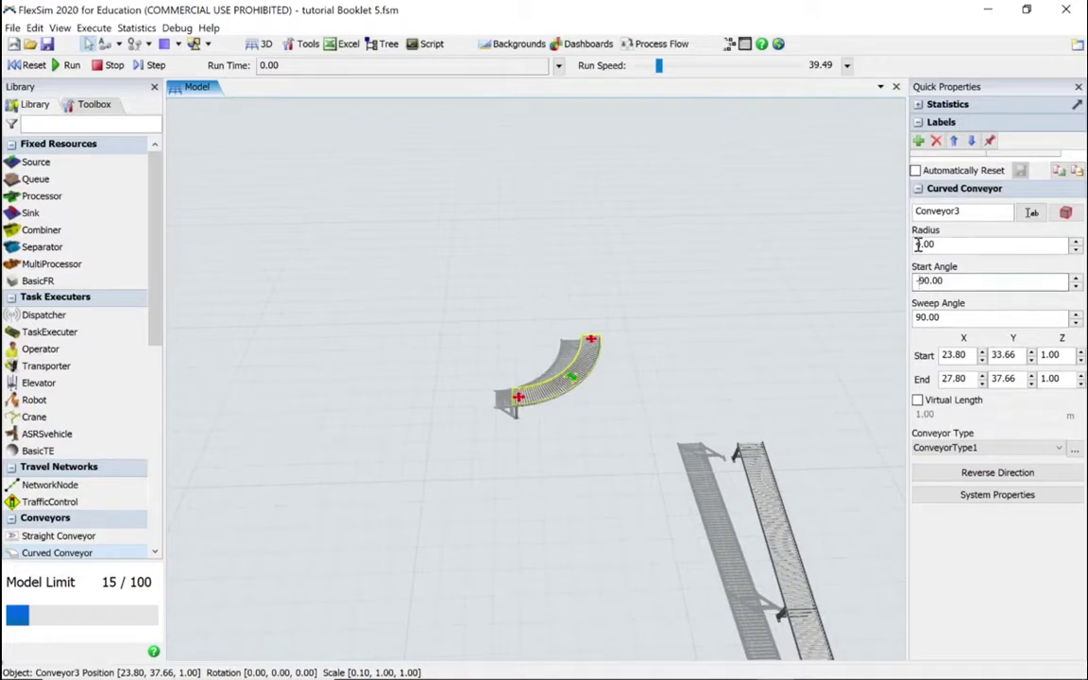
- Set the second curved conveyor's start angle to 90 and move it close to the straight conveyor's raised end
{"action": "key", "text": "Delete"}
{"action": "key", "text": "Return"}
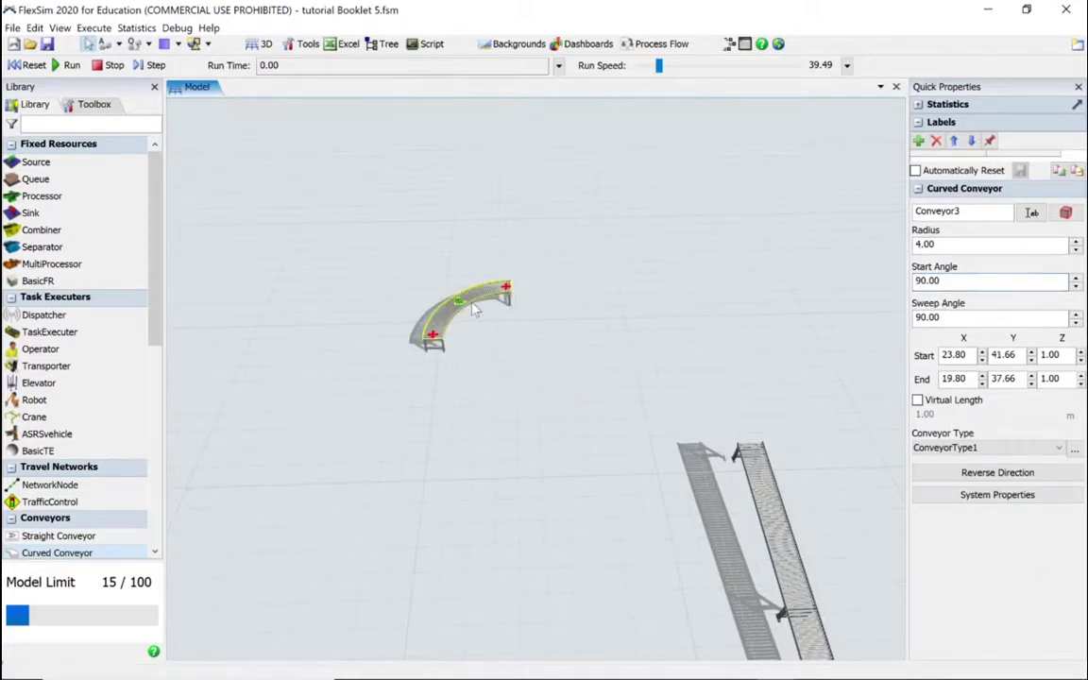
{"action": "left_click_drag", "start_coordinate": [371, 303], "coordinate": [412, 273]}
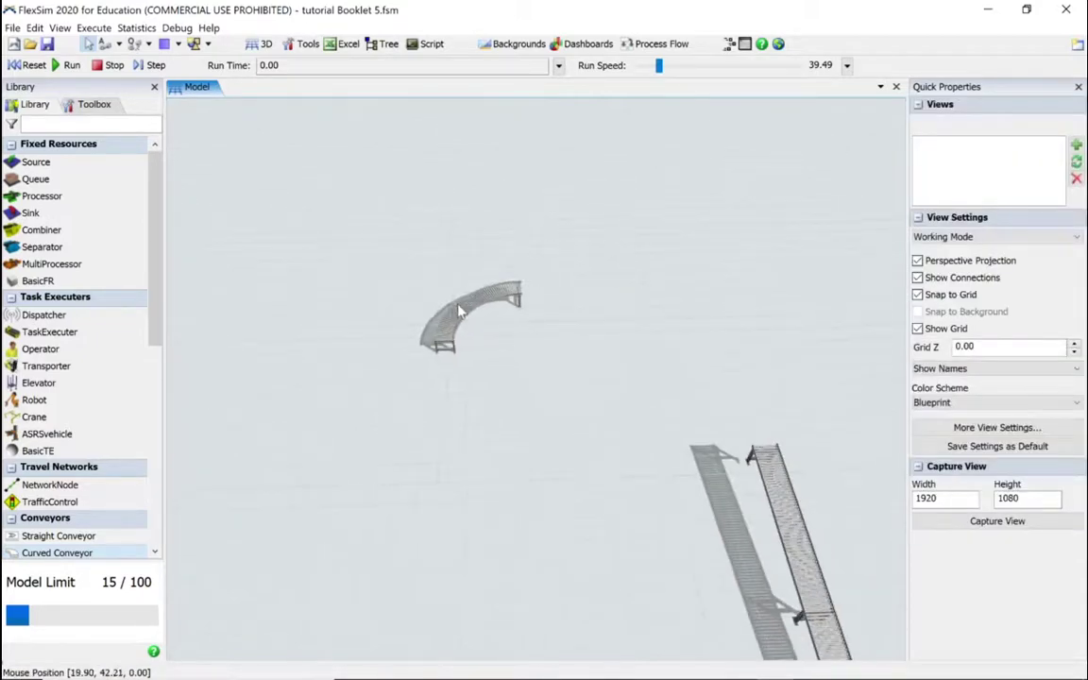
{"action": "left_click", "coordinate": [470, 308]}
{"action": "left_click_drag", "start_coordinate": [491, 319], "coordinate": [793, 368]}
{"action": "left_click", "coordinate": [357, 369]}
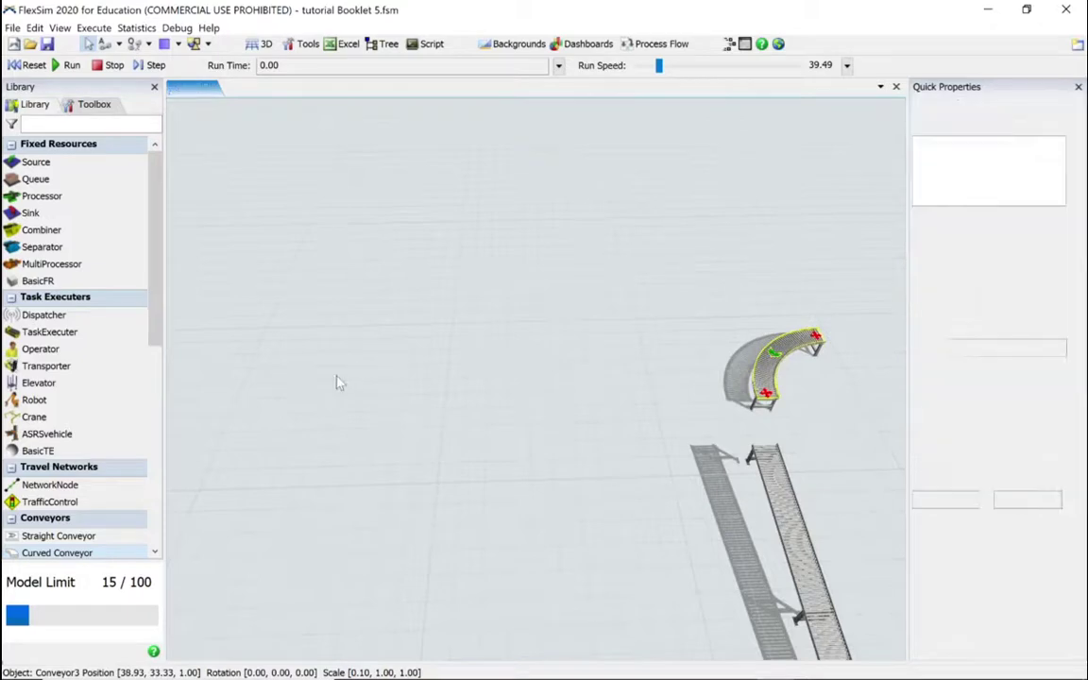
{"action": "right_click_drag", "start_coordinate": [357, 369], "coordinate": [288, 360]}
{"action": "left_click", "coordinate": [552, 369]}
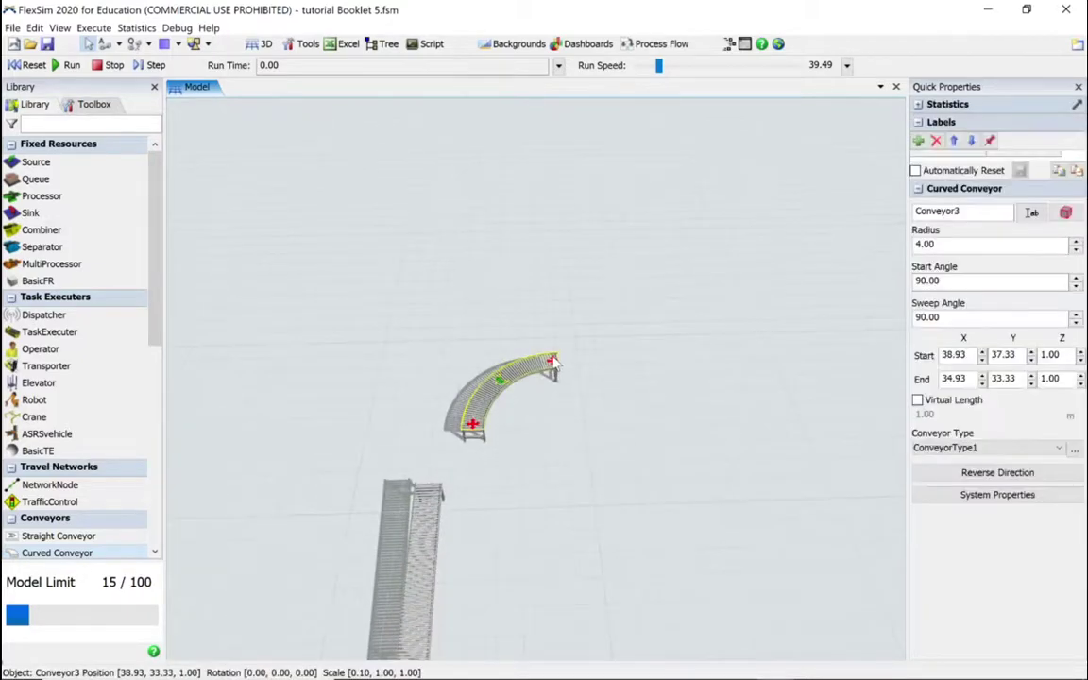
{"action": "mouse_move", "coordinate": [543, 354]}
{"action": "left_mouse_down"}
{"action": "mouse_move", "coordinate": [529, 370]}
{"action": "mouse_move", "coordinate": [546, 368]}
{"action": "left_mouse_up"}
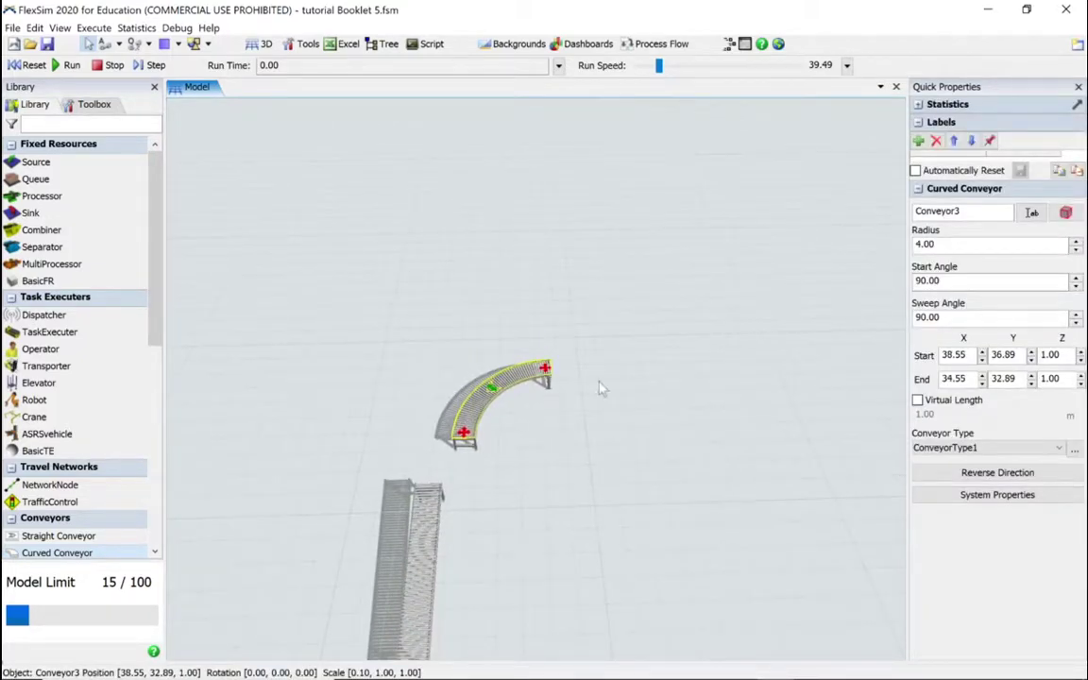
- Flip the second curved conveyor to bend back towards the Rework side with a radius of about 4.15, and reverse its direction
{"action": "left_click", "coordinate": [494, 332]}
{"action": "left_click_drag", "start_coordinate": [546, 369], "coordinate": [356, 386]}
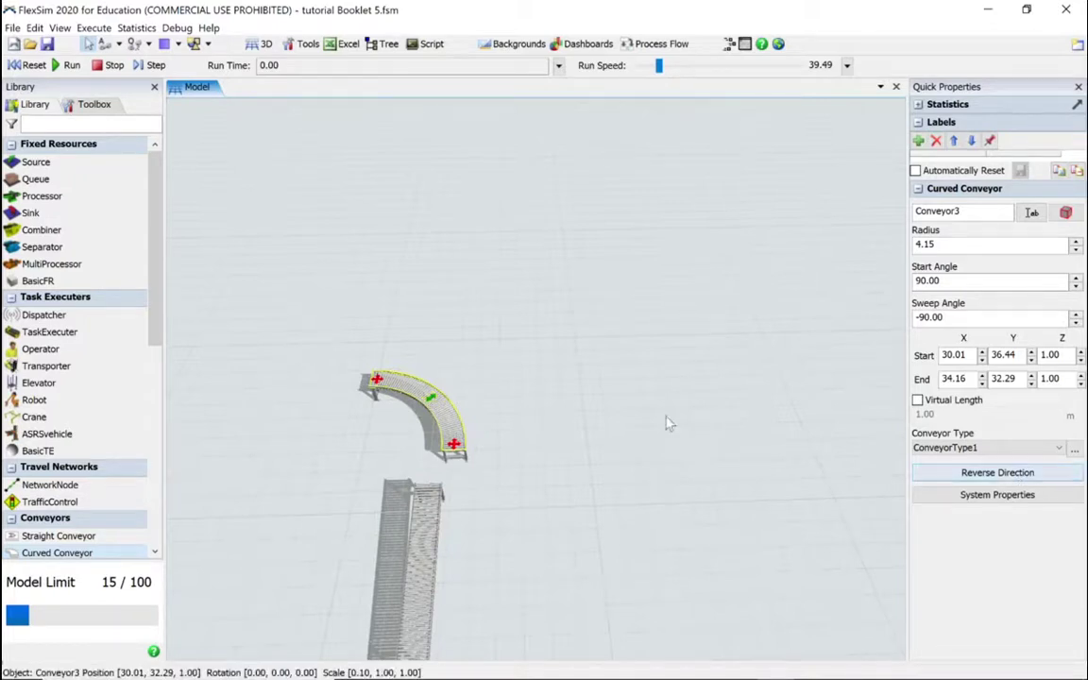
{"action": "left_click_drag", "start_coordinate": [625, 408], "coordinate": [652, 397]}
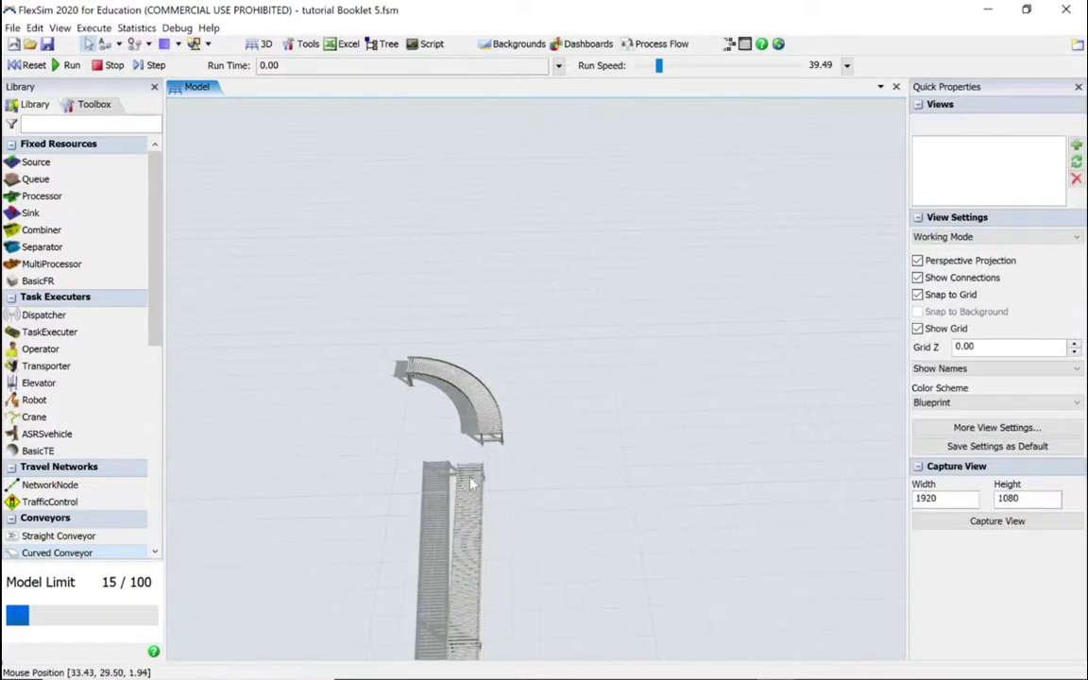
- Set the second curved conveyor's start and end Z to 2 and join it to the straight conveyor's raised end
{"action": "left_click", "coordinate": [463, 510]}
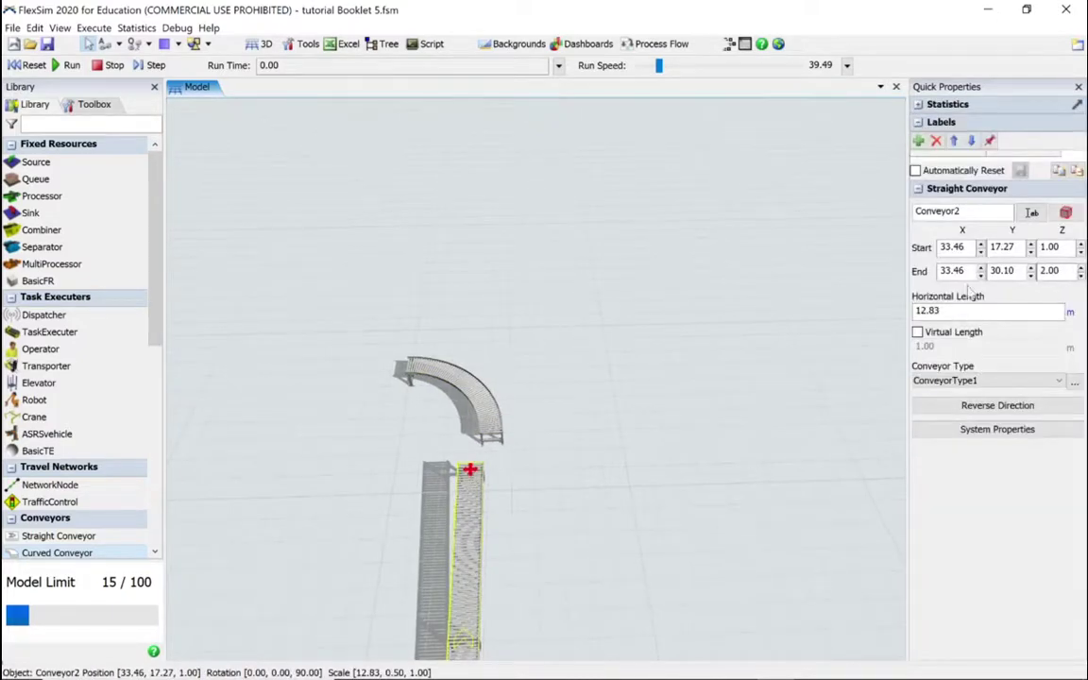
{"action": "left_click", "coordinate": [482, 406]}
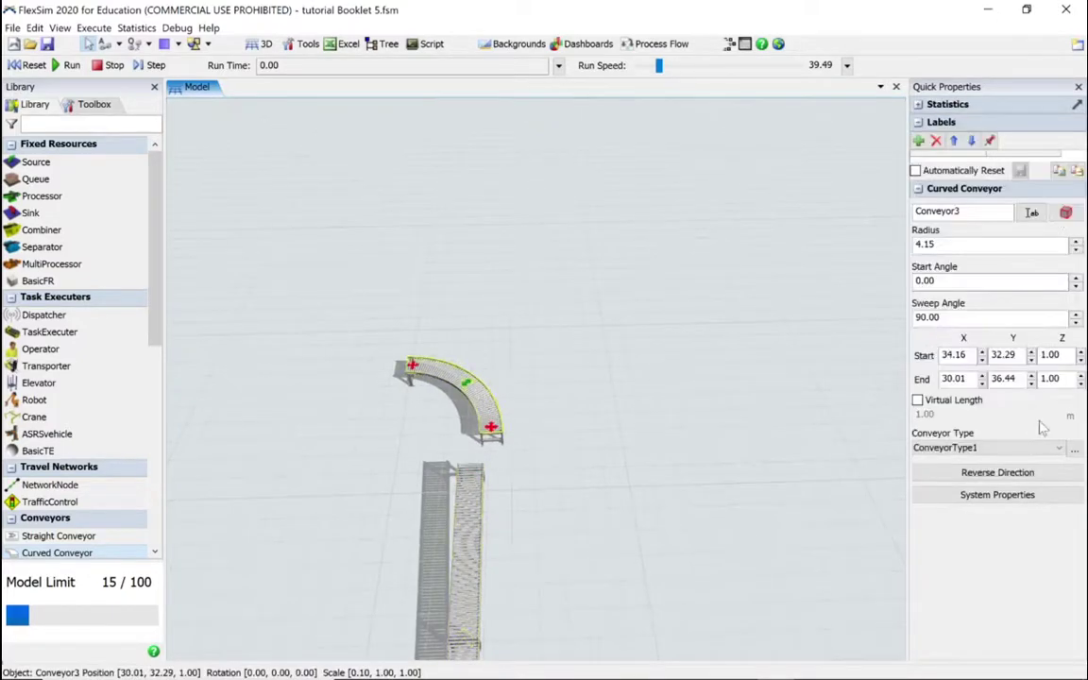
{"action": "double_click", "coordinate": [1056, 356]}
{"action": "type", "text": "2"}
{"action": "double_click", "coordinate": [1054, 378]}
{"action": "type", "text": "2"}
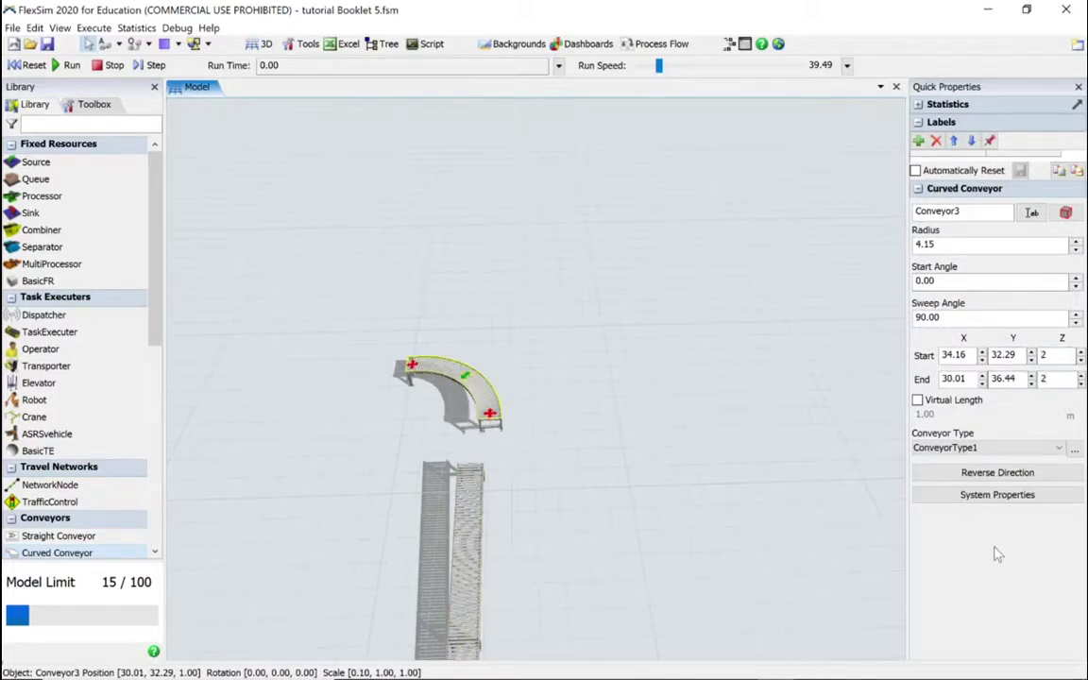
{"action": "left_click", "coordinate": [467, 408]}
{"action": "left_click_drag", "start_coordinate": [467, 408], "coordinate": [408, 438]}
- Add a 10 m straight conveyor beyond the second curved conveyor's open end, starting at about X 13.66, Y 33.79
{"action": "left_click_drag", "start_coordinate": [343, 469], "coordinate": [578, 380]}
{"action": "right_click_drag", "start_coordinate": [444, 403], "coordinate": [179, 510]}
{"action": "left_click_drag", "start_coordinate": [83, 536], "coordinate": [308, 478]}
{"action": "left_click_drag", "start_coordinate": [405, 361], "coordinate": [434, 287]}
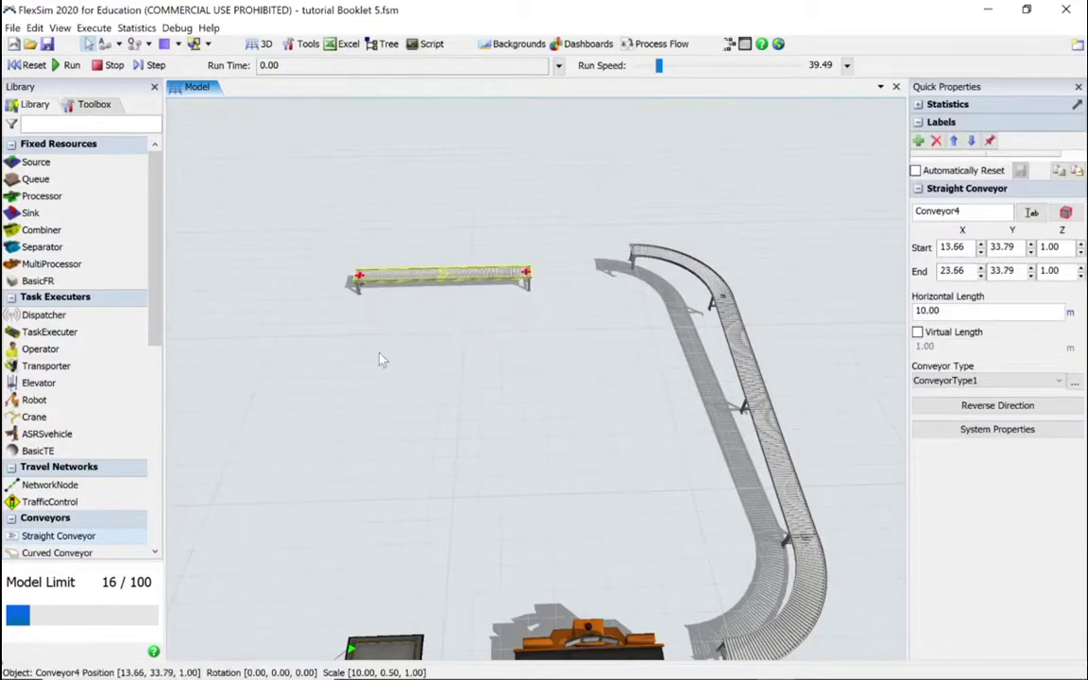
- Move the new 10 m straight conveyor so that it starts at about X 11.76, Y 33.63
{"action": "left_click", "coordinate": [425, 311]}
{"action": "mouse_move", "coordinate": [425, 311]}
{"action": "right_mouse_down"}
{"action": "mouse_move", "coordinate": [452, 277]}
{"action": "mouse_move", "coordinate": [412, 306]}
{"action": "right_mouse_up"}
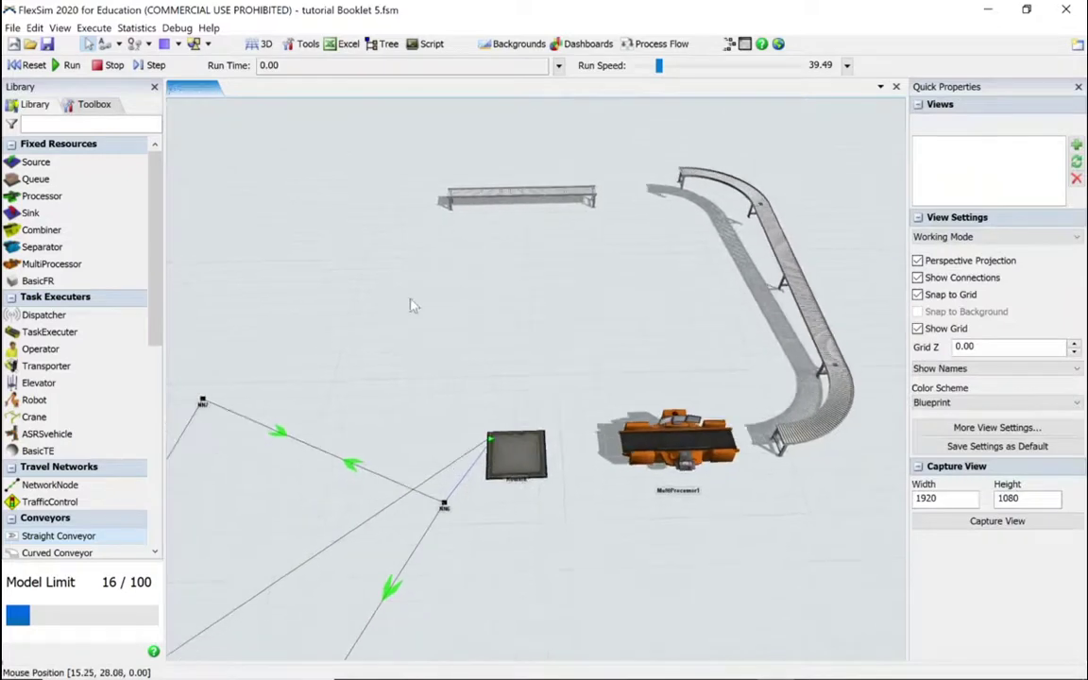
{"action": "scroll", "coordinate": [397, 312], "scroll_direction": "down", "scroll_amount": 5}
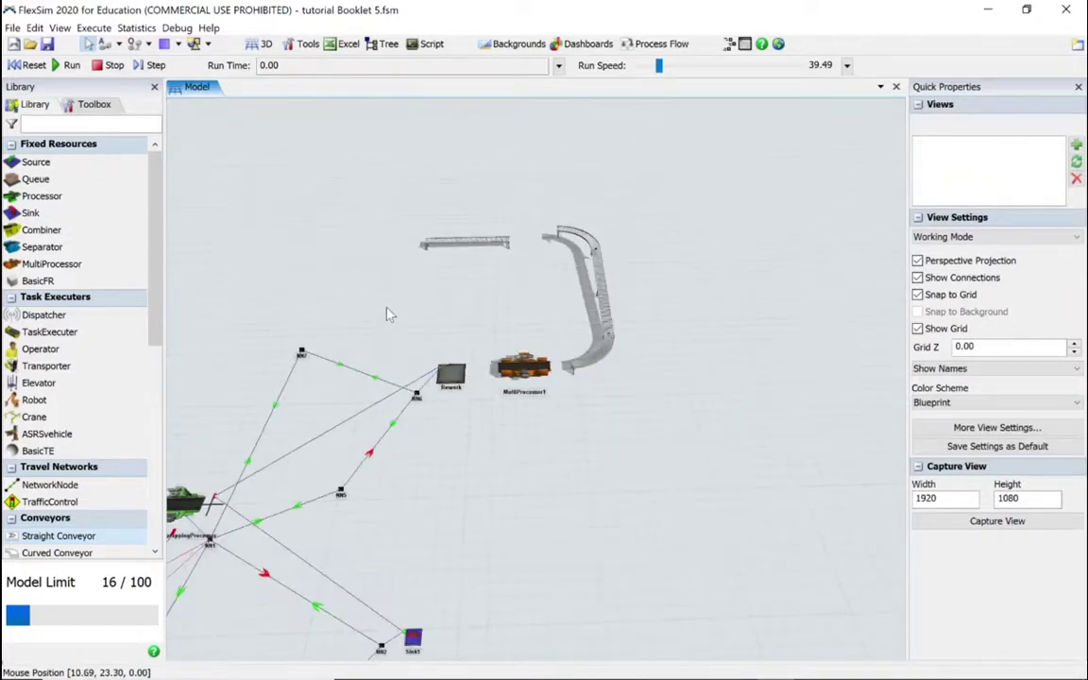
{"action": "right_click_drag", "start_coordinate": [432, 323], "coordinate": [543, 337]}
{"action": "left_click", "coordinate": [314, 543]}
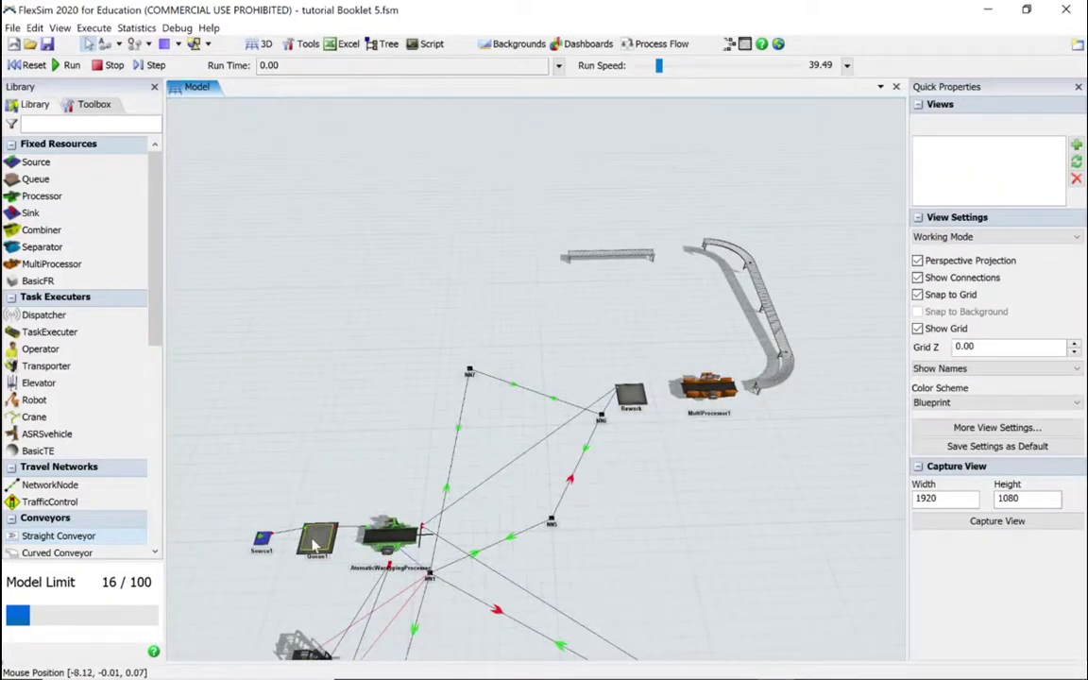
{"action": "left_click", "coordinate": [575, 258]}
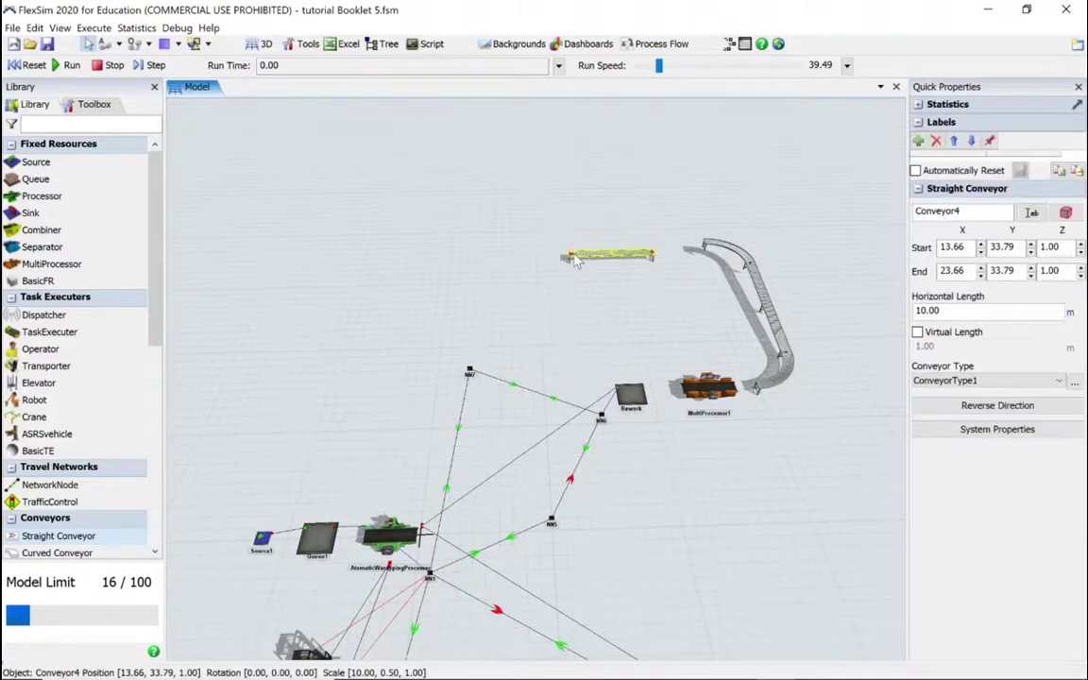
{"action": "left_click", "coordinate": [549, 260]}
{"action": "right_click_drag", "start_coordinate": [549, 260], "coordinate": [581, 278]}
{"action": "left_click", "coordinate": [573, 277]}
{"action": "left_click_drag", "start_coordinate": [564, 277], "coordinate": [547, 278]}
- Set the new straight conveyor's horizontal length to 20 m
{"action": "left_click", "coordinate": [515, 457]}
{"action": "right_click_drag", "start_coordinate": [515, 457], "coordinate": [584, 251]}
{"action": "left_click", "coordinate": [584, 251]}
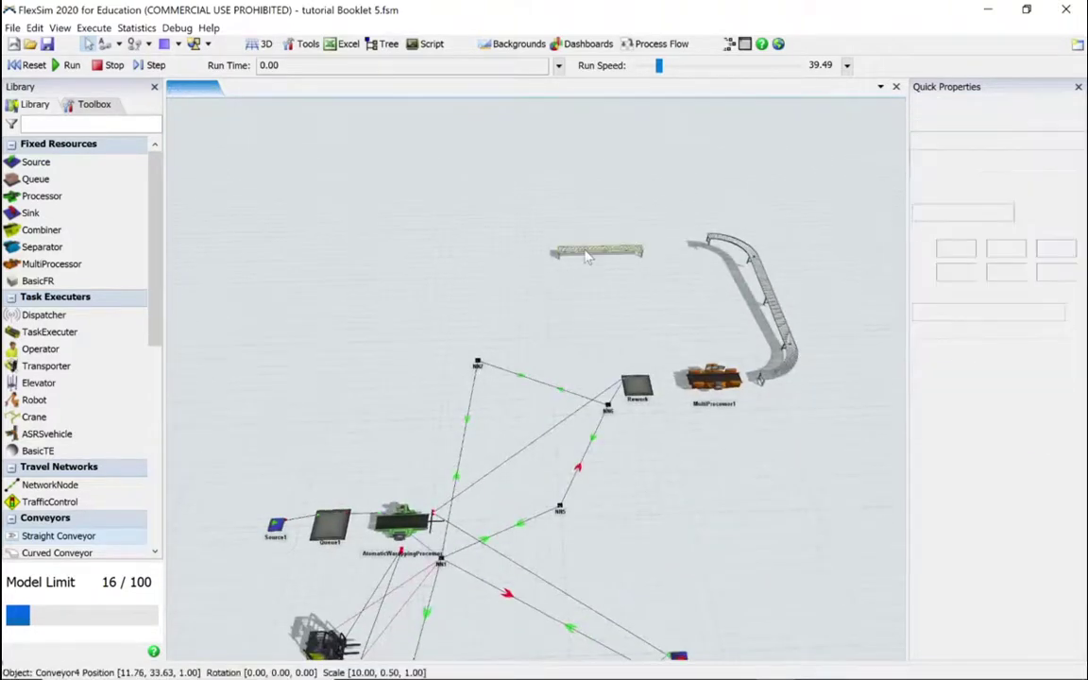
{"action": "double_click", "coordinate": [928, 310]}
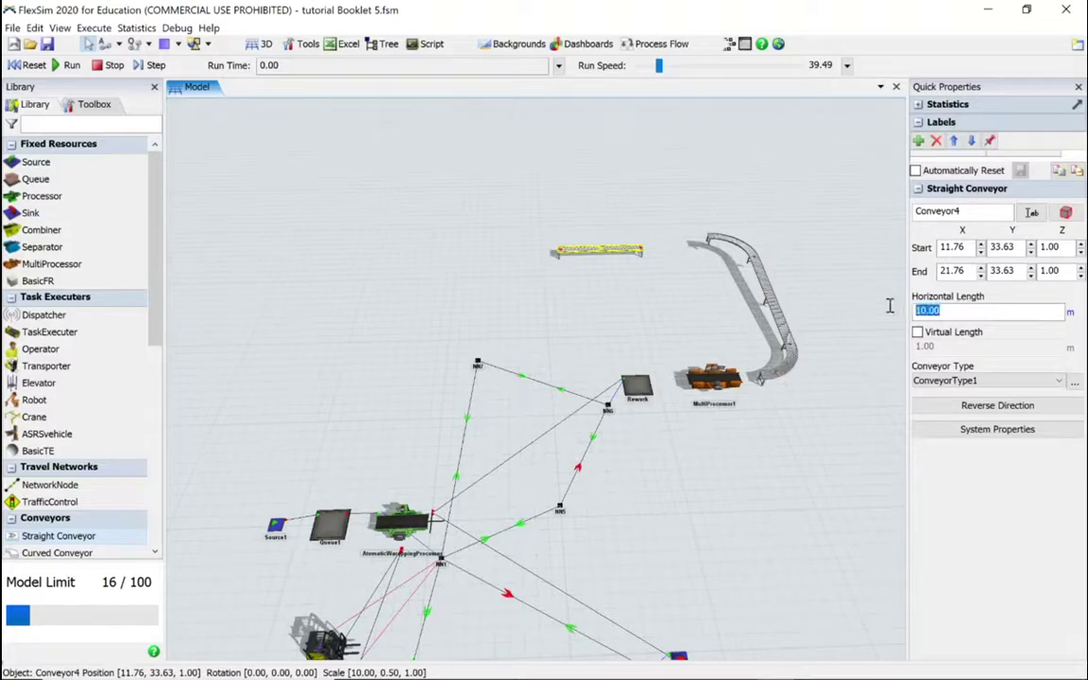
{"action": "type", "text": "2"}
{"action": "key", "text": "Return"}
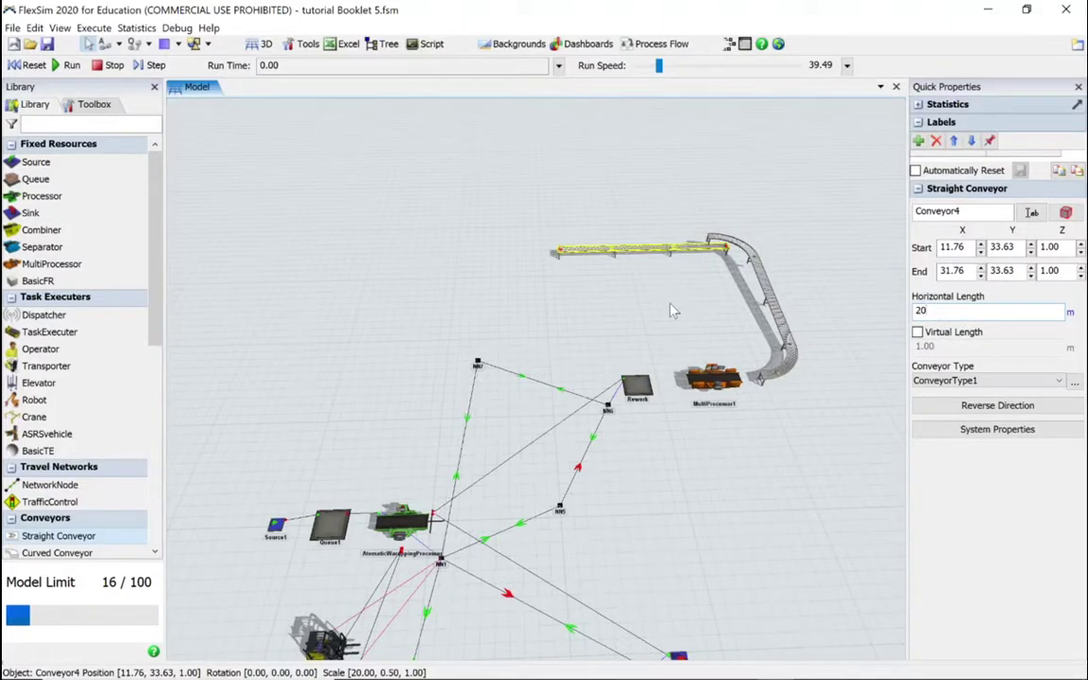
- Move the 20 m straight conveyor to start at about X 2.52, Y 31.58, and reverse its direction
{"action": "left_click", "coordinate": [603, 272]}
{"action": "left_click", "coordinate": [558, 253]}
{"action": "left_click", "coordinate": [567, 323]}
{"action": "right_click_drag", "start_coordinate": [559, 333], "coordinate": [565, 327]}
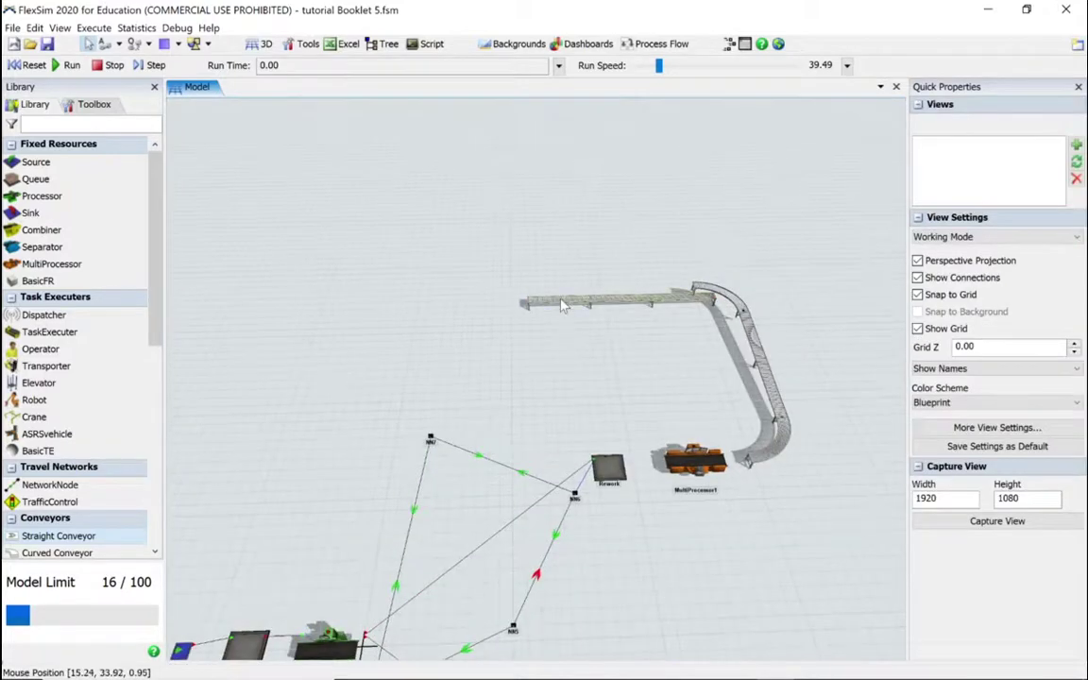
{"action": "left_click", "coordinate": [519, 303]}
{"action": "left_click_drag", "start_coordinate": [519, 302], "coordinate": [474, 319]}
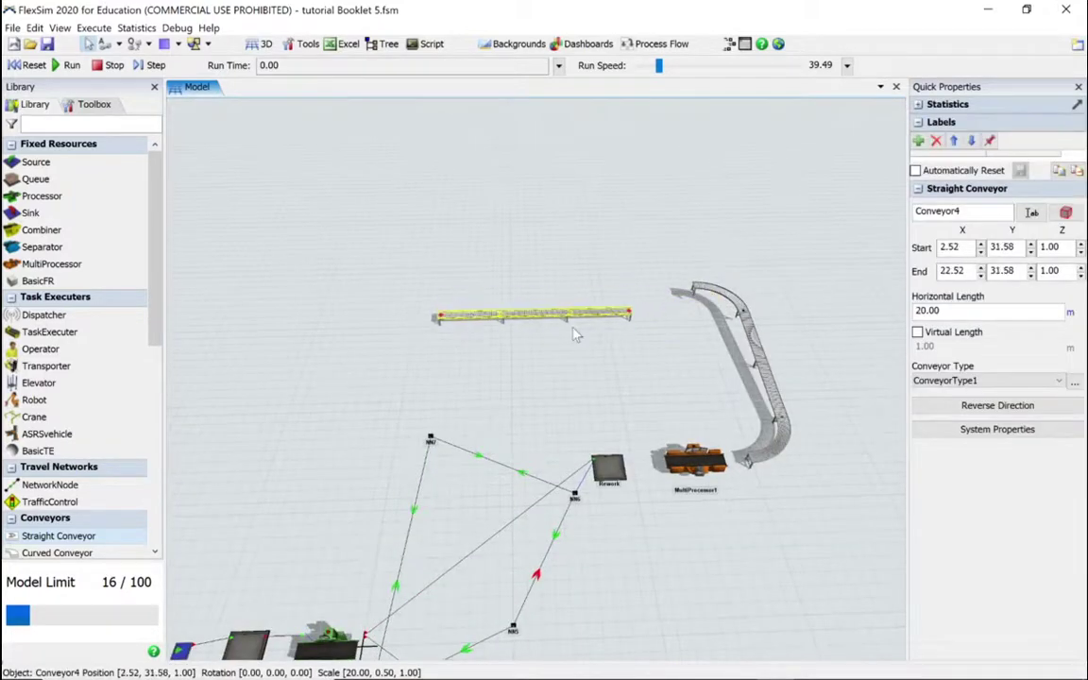
{"action": "left_click", "coordinate": [992, 405]}
{"action": "left_click", "coordinate": [545, 315]}
{"action": "left_click_drag", "start_coordinate": [545, 314], "coordinate": [566, 287]}
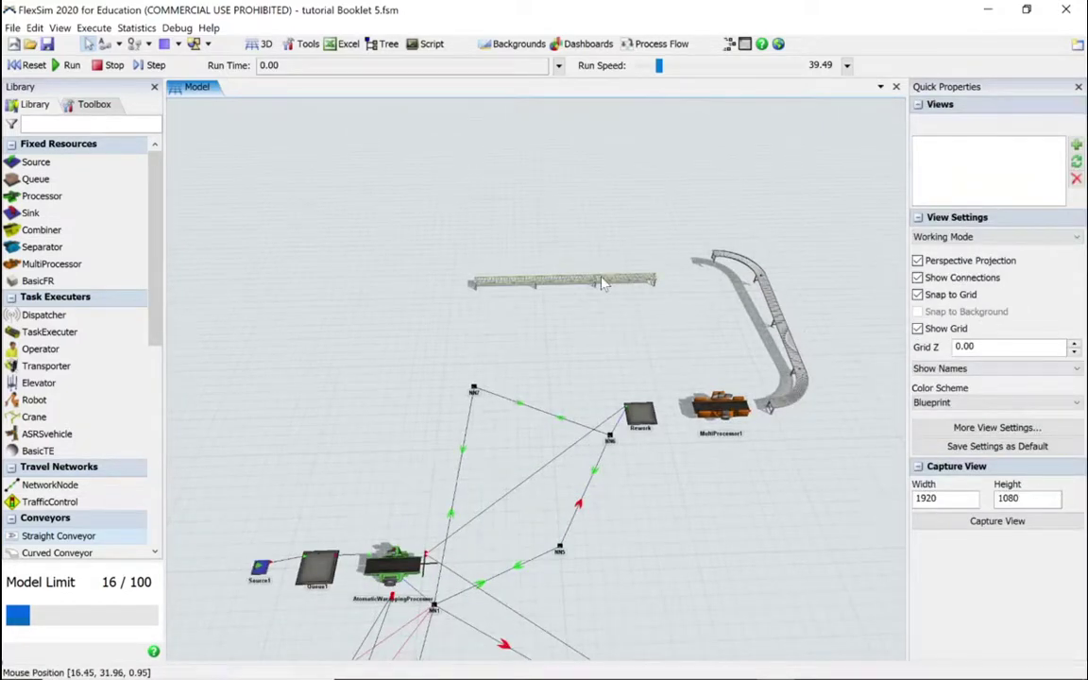
- Lengthen the reversed straight conveyor to 30 m and move its start to about X 28.48, Y 35.65, close to the second curved conveyor
{"action": "left_click", "coordinate": [552, 279]}
{"action": "left_click_drag", "start_coordinate": [974, 312], "coordinate": [892, 315]}
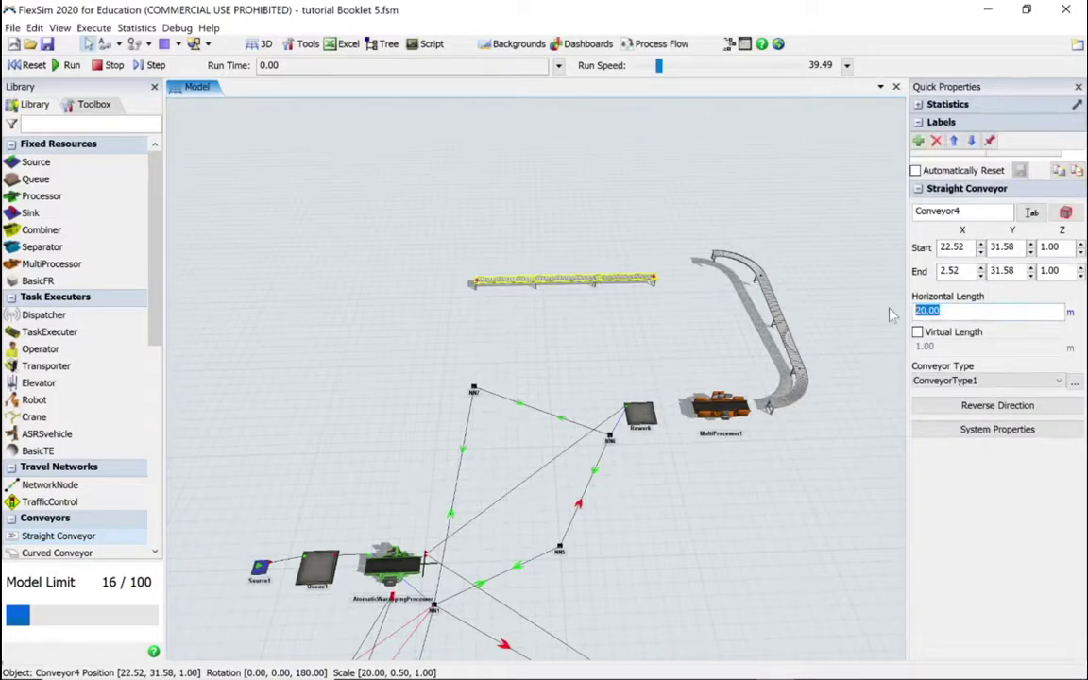
{"action": "type", "text": "30"}
{"action": "key", "text": "Return"}
{"action": "left_click", "coordinate": [609, 314]}
{"action": "left_click_drag", "start_coordinate": [586, 274], "coordinate": [628, 257]}
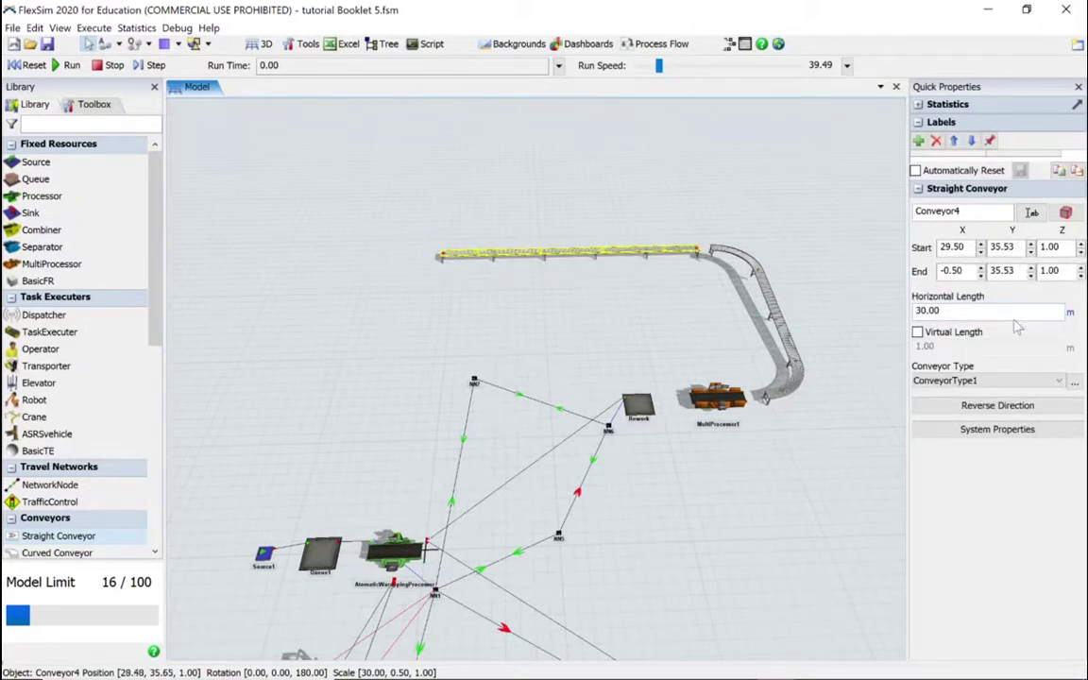
- Set the 30 m straight conveyor's start and end Z to 2
{"action": "left_click_drag", "start_coordinate": [1063, 247], "coordinate": [1035, 247]}
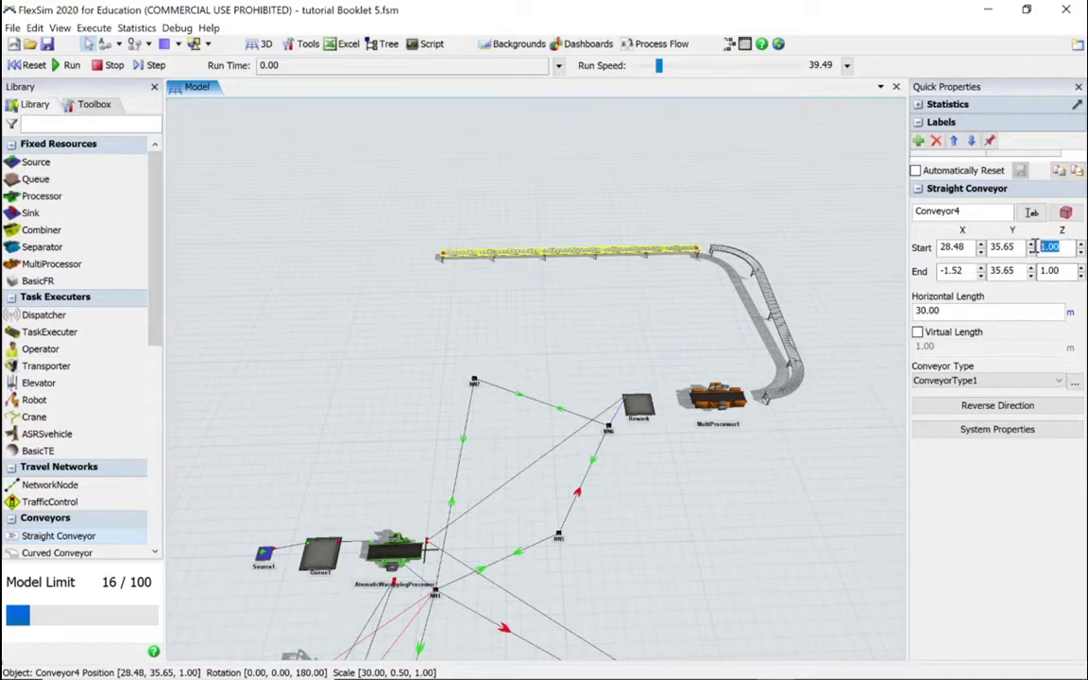
{"action": "type", "text": "2"}
{"action": "key", "text": "Return"}
{"action": "double_click", "coordinate": [1050, 271]}
{"action": "type", "text": "2"}
{"action": "key", "text": "Return"}
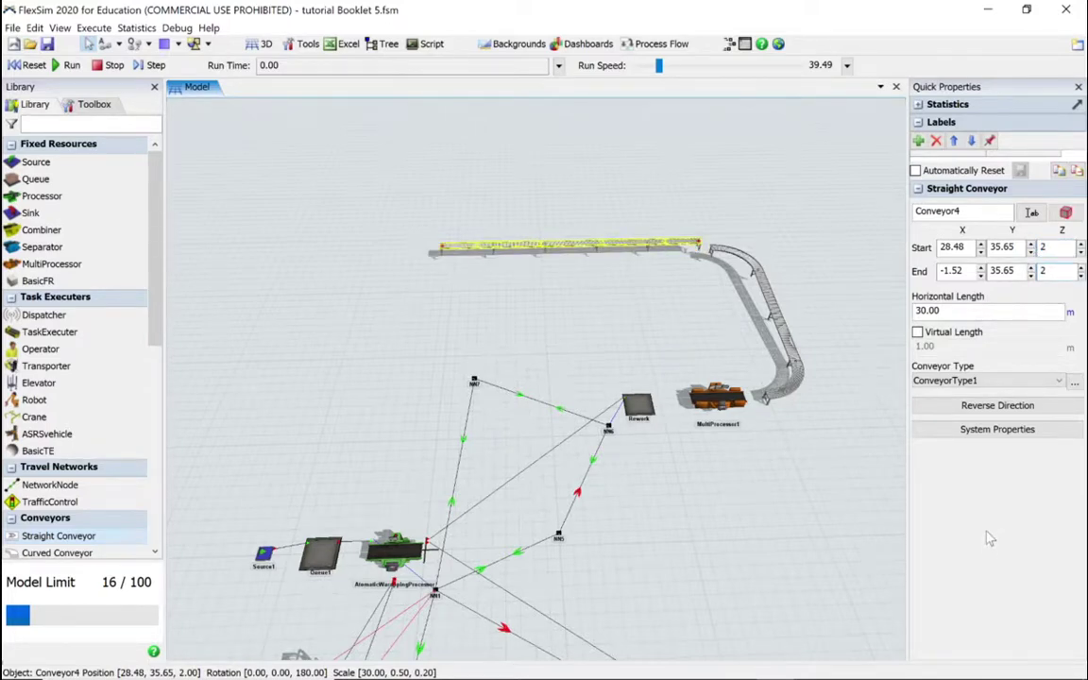
- Join the raised 30 m straight conveyor's start to the open end of the second curved conveyor
{"action": "left_click_drag", "start_coordinate": [579, 283], "coordinate": [565, 436]}
{"action": "left_click_drag", "start_coordinate": [553, 526], "coordinate": [493, 467]}
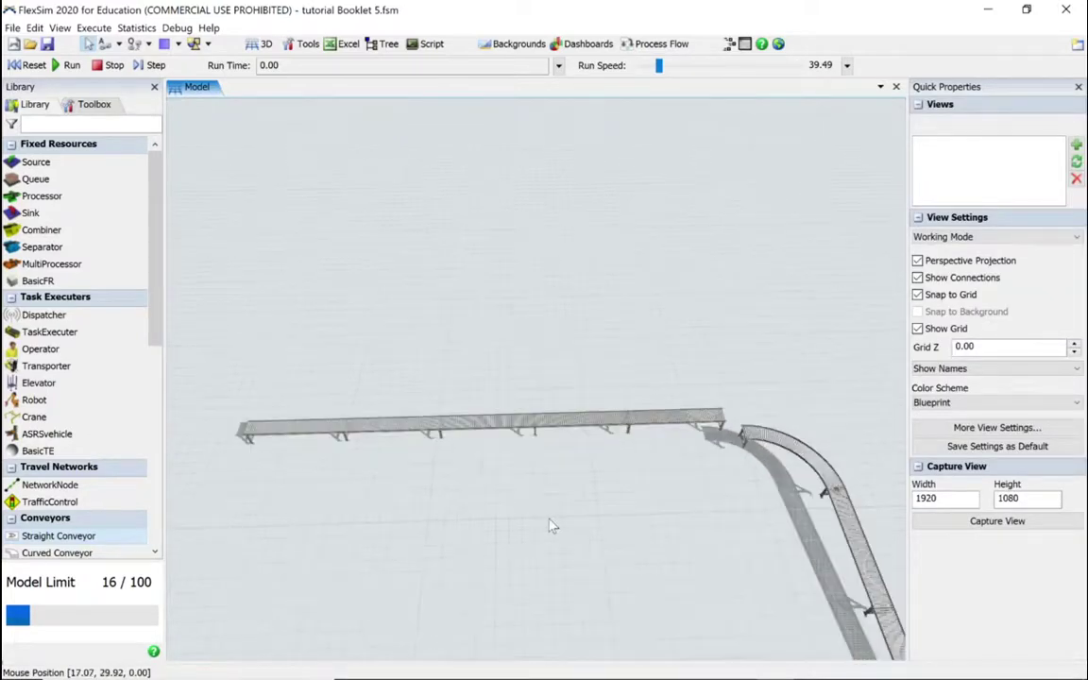
{"action": "scroll", "coordinate": [493, 467], "scroll_direction": "up", "scroll_amount": 2}
{"action": "left_click", "coordinate": [644, 364]}
{"action": "mouse_move", "coordinate": [644, 364]}
{"action": "left_mouse_down"}
{"action": "mouse_move", "coordinate": [639, 383]}
{"action": "mouse_move", "coordinate": [680, 388]}
{"action": "mouse_move", "coordinate": [614, 389]}
{"action": "mouse_move", "coordinate": [655, 384]}
{"action": "left_mouse_up"}
- Add a third curved conveyor near the 30 m straight conveyor's free end and set its start angle to 90
{"action": "left_click_drag", "start_coordinate": [451, 463], "coordinate": [652, 353]}
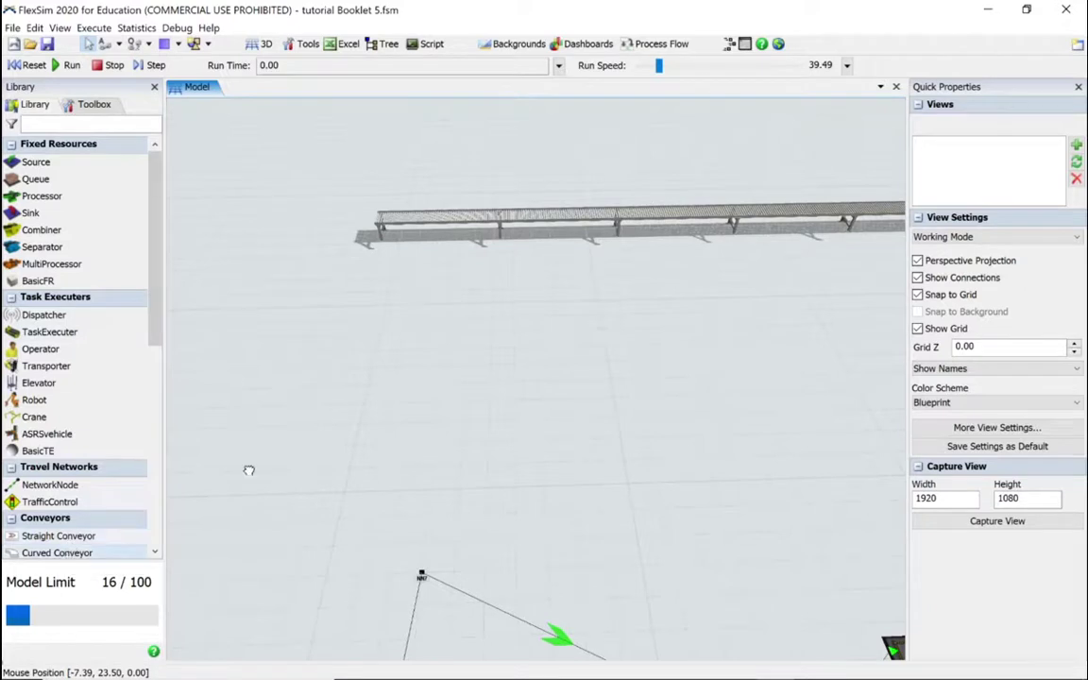
{"action": "left_click_drag", "start_coordinate": [298, 364], "coordinate": [304, 370]}
{"action": "left_click_drag", "start_coordinate": [401, 410], "coordinate": [415, 344]}
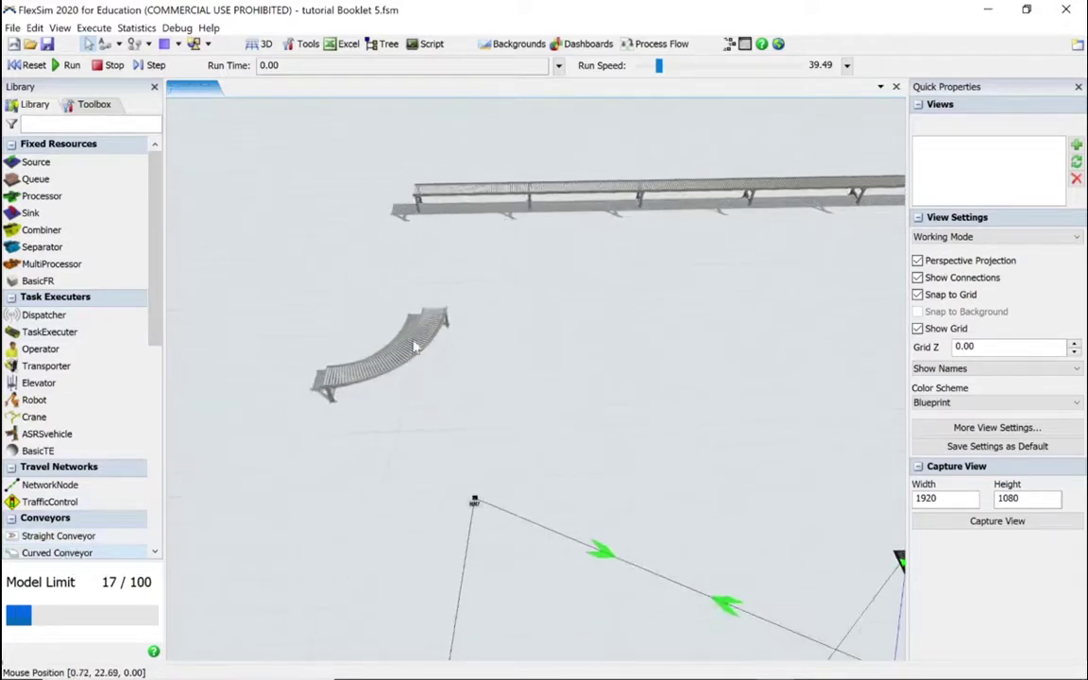
{"action": "left_click", "coordinate": [427, 345]}
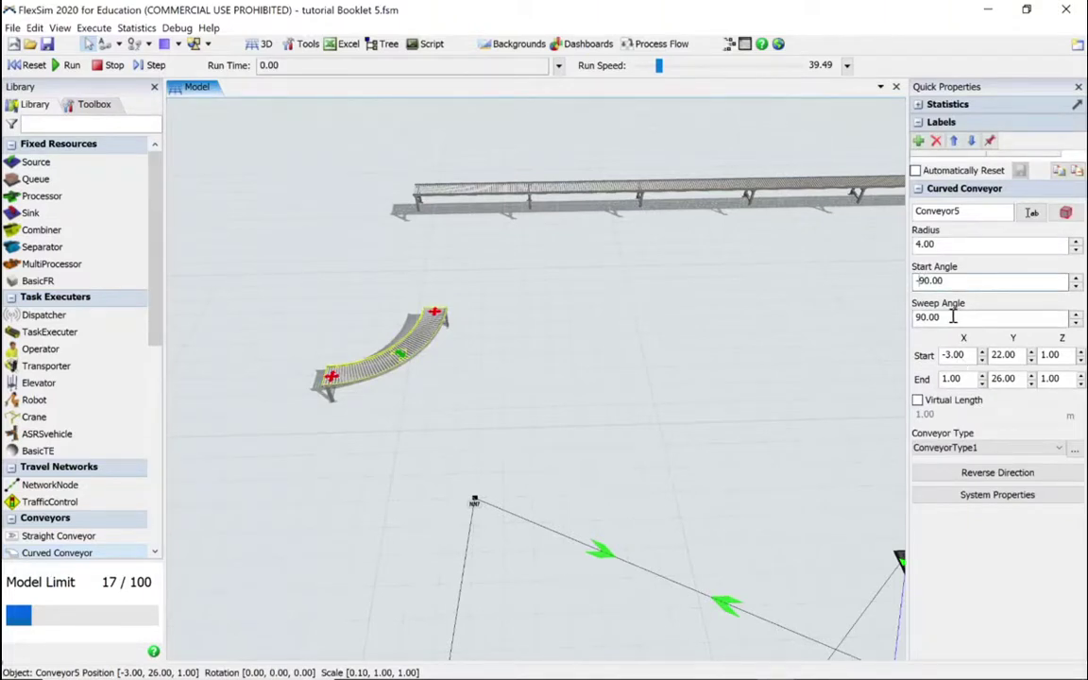
{"action": "key", "text": "Return"}
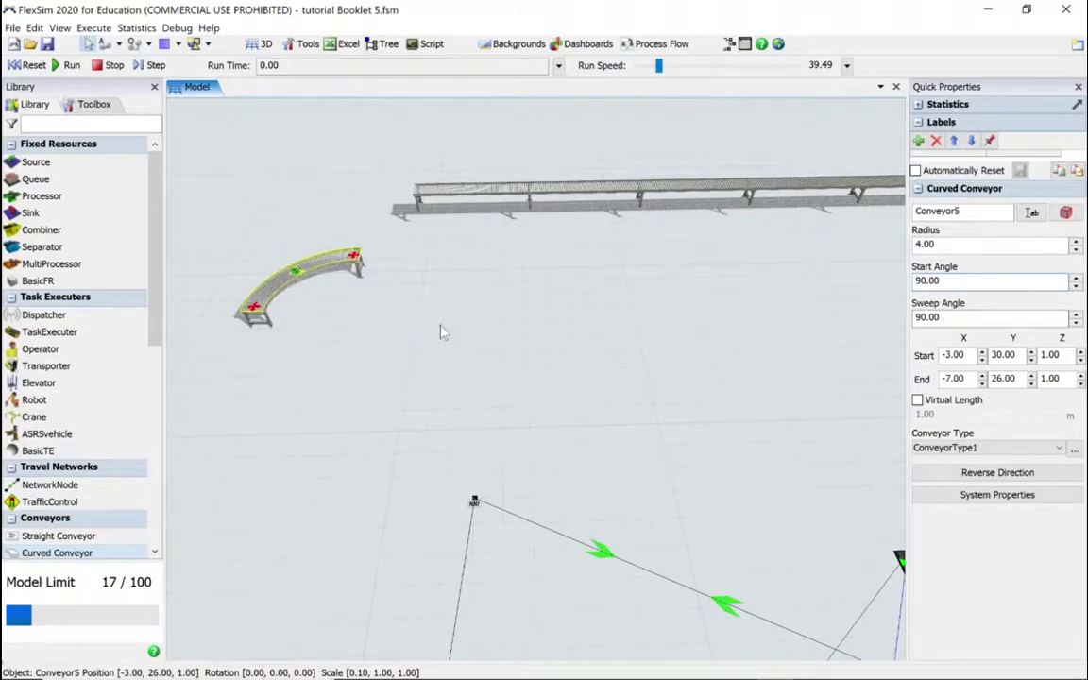
- Move the third curved conveyor close to the 30 m straight conveyor's free end and set its start Z to 2
{"action": "left_click_drag", "start_coordinate": [441, 332], "coordinate": [476, 388]}
{"action": "left_click_drag", "start_coordinate": [321, 285], "coordinate": [396, 239]}
{"action": "left_click_drag", "start_coordinate": [1062, 355], "coordinate": [1042, 355]}
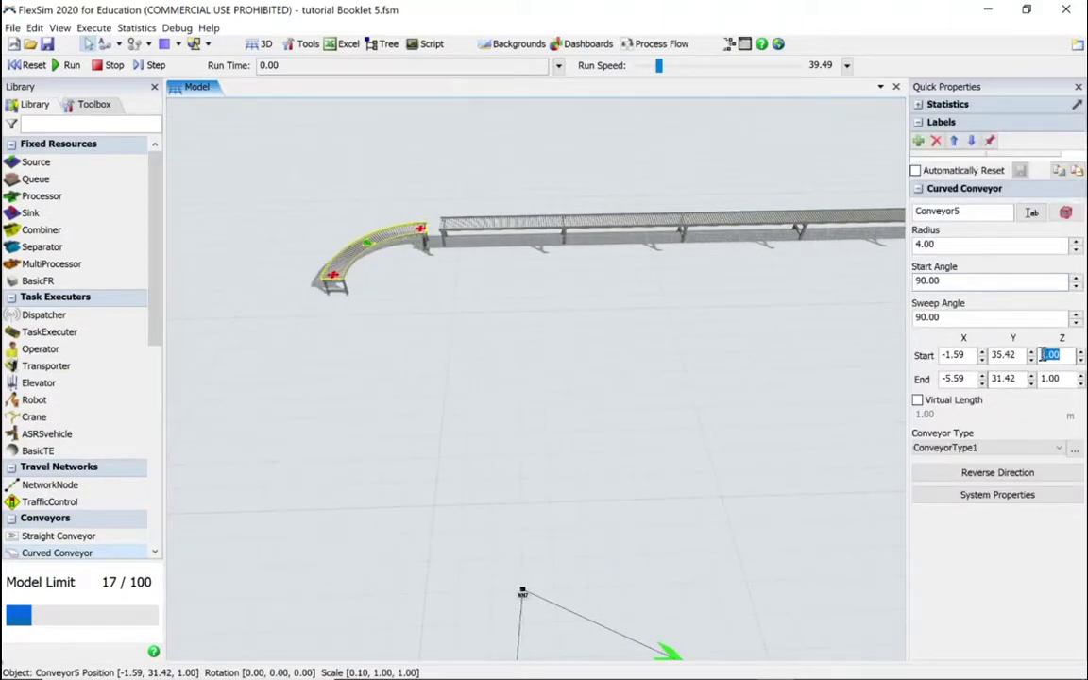
{"action": "type", "text": "2"}
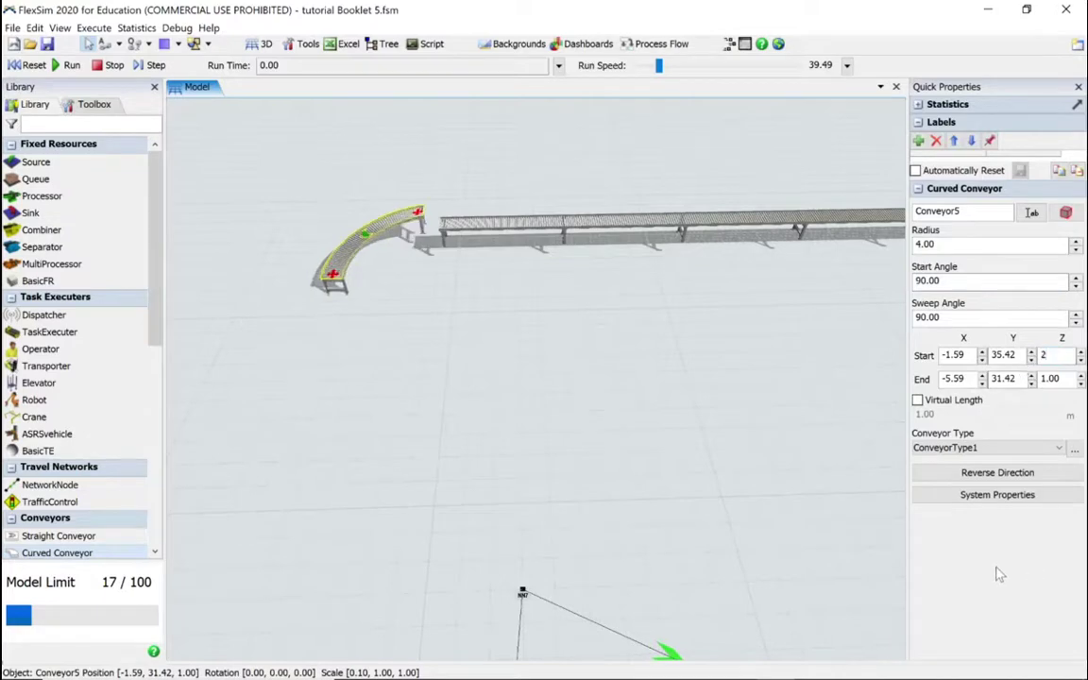
{"action": "left_click", "coordinate": [472, 410]}
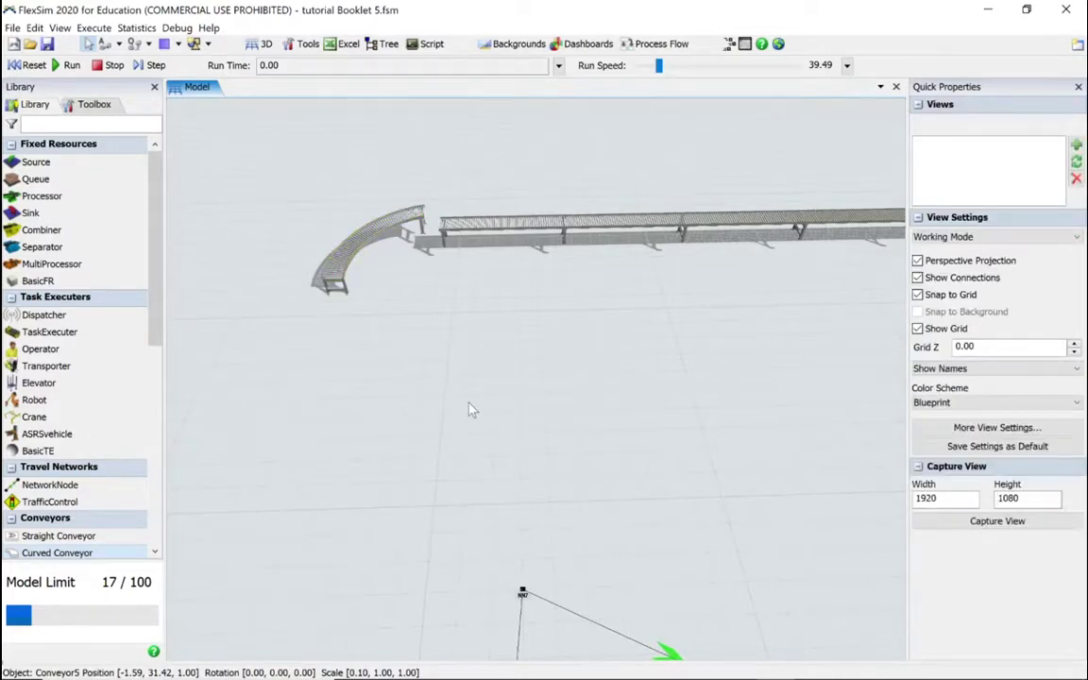
- Set the third curved conveyor's radius to 6
{"action": "scroll", "coordinate": [472, 410], "scroll_direction": "down", "scroll_amount": 5}
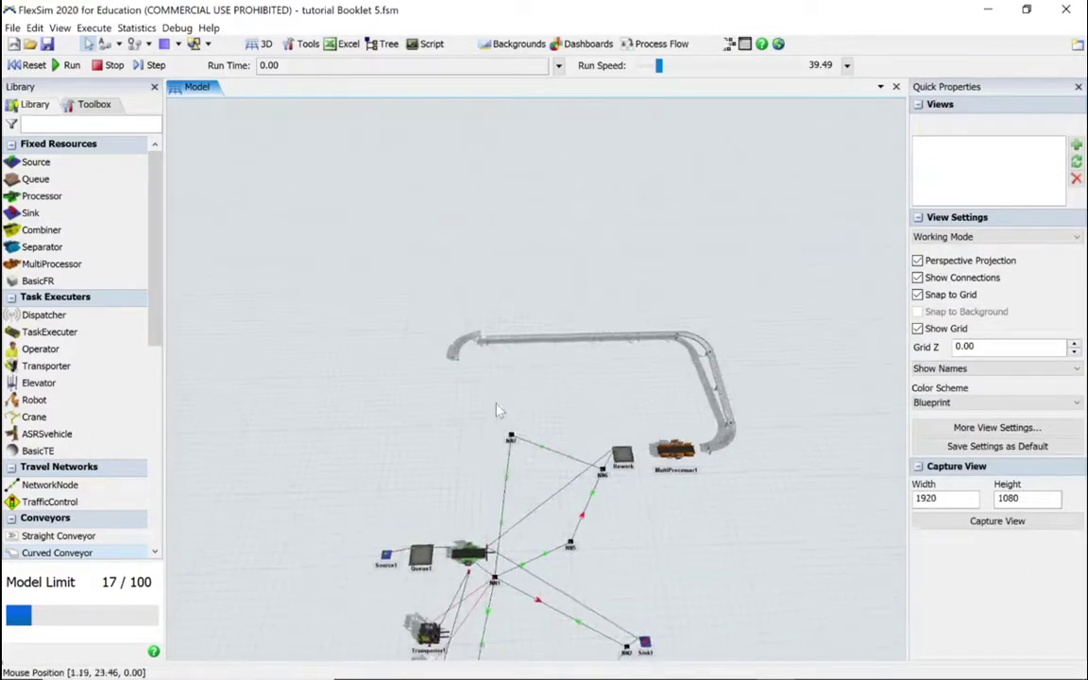
{"action": "left_click_drag", "start_coordinate": [499, 410], "coordinate": [490, 424]}
{"action": "left_click", "coordinate": [451, 356]}
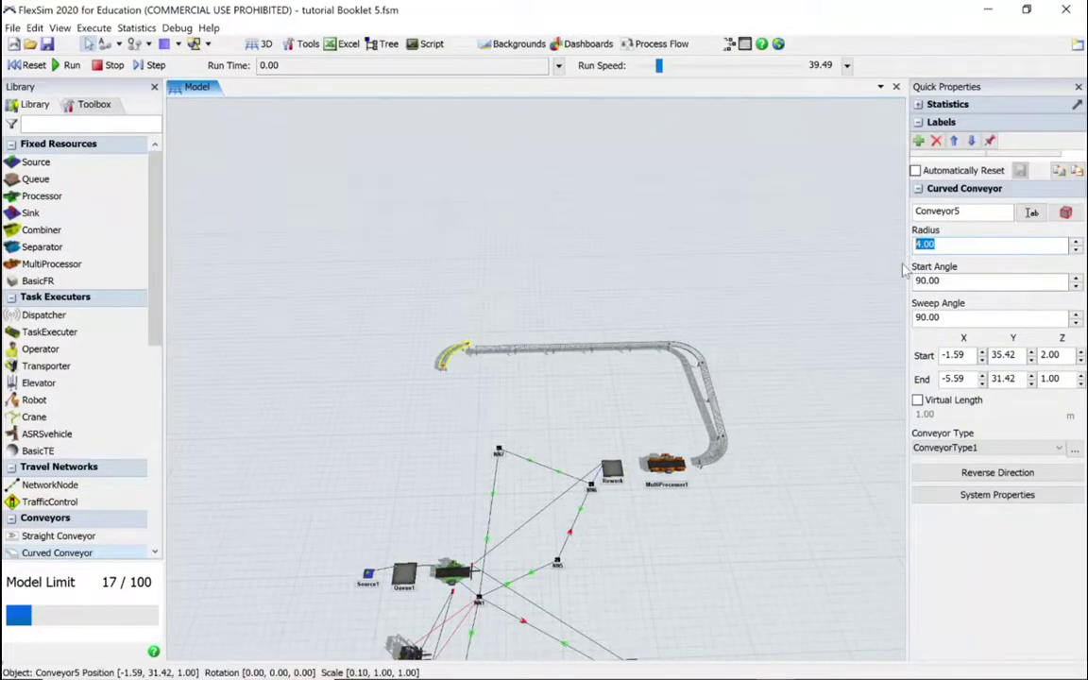
{"action": "key", "text": "Return"}
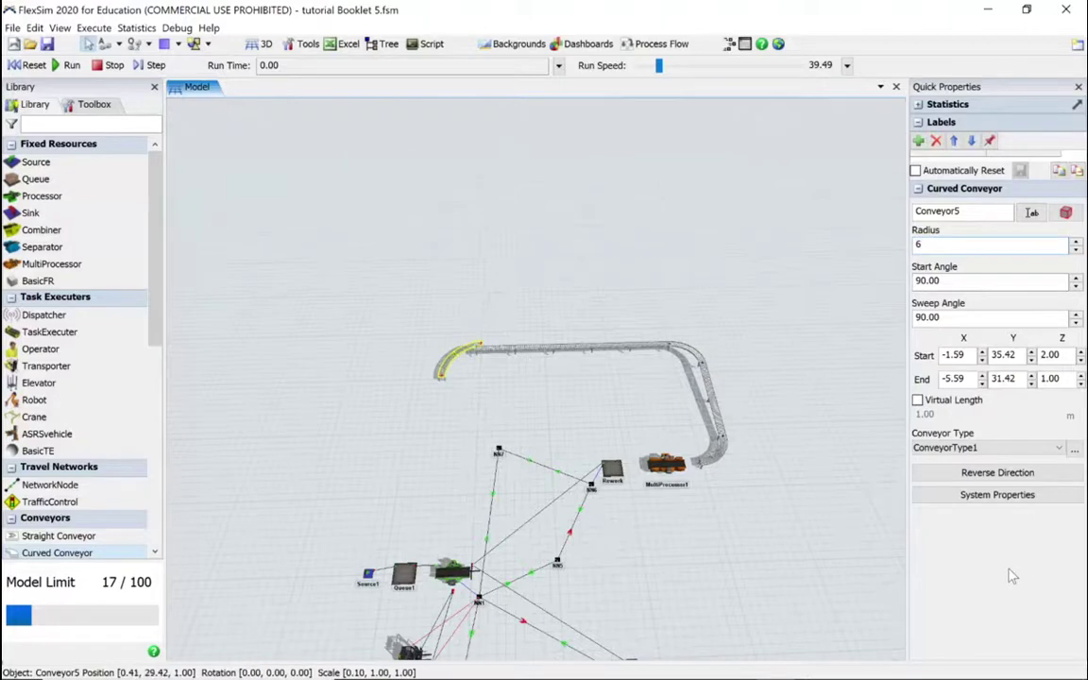
- Join the third curved conveyor's raised start to the free end of the 30 m straight conveyor
{"action": "left_click_drag", "start_coordinate": [459, 360], "coordinate": [433, 369]}
{"action": "left_click_drag", "start_coordinate": [507, 425], "coordinate": [508, 535]}
{"action": "scroll", "coordinate": [472, 510], "scroll_direction": "up", "scroll_amount": 5}
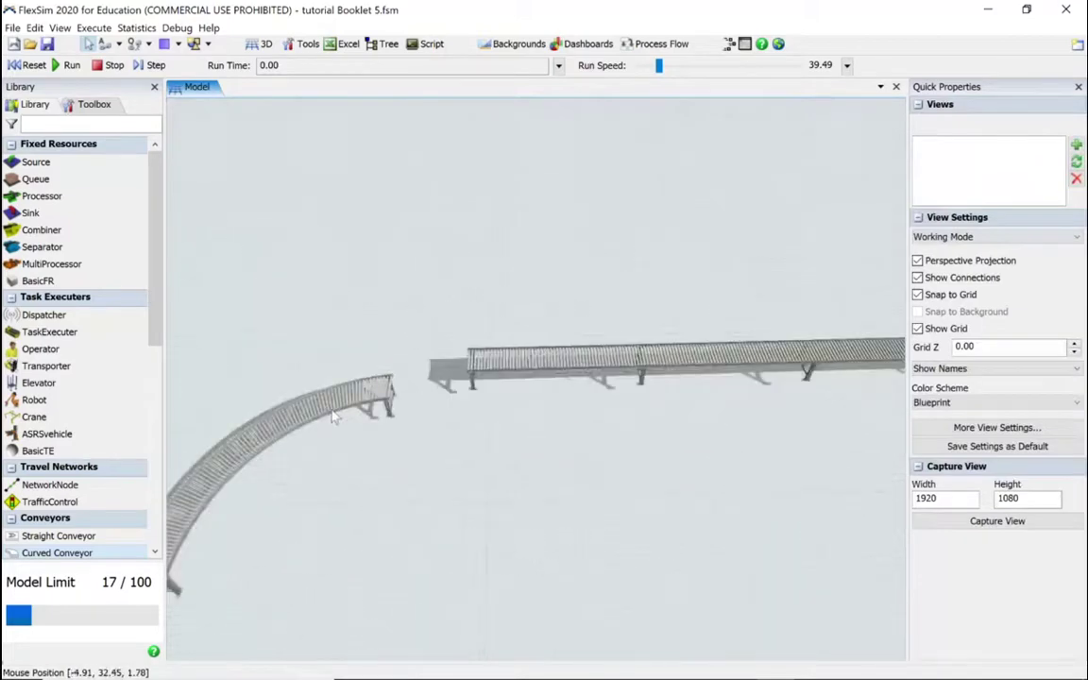
{"action": "left_click", "coordinate": [300, 421]}
{"action": "left_click_drag", "start_coordinate": [299, 418], "coordinate": [378, 389]}
{"action": "left_click_drag", "start_coordinate": [455, 415], "coordinate": [456, 252]}
{"action": "scroll", "coordinate": [467, 304], "scroll_direction": "down", "scroll_amount": 6}
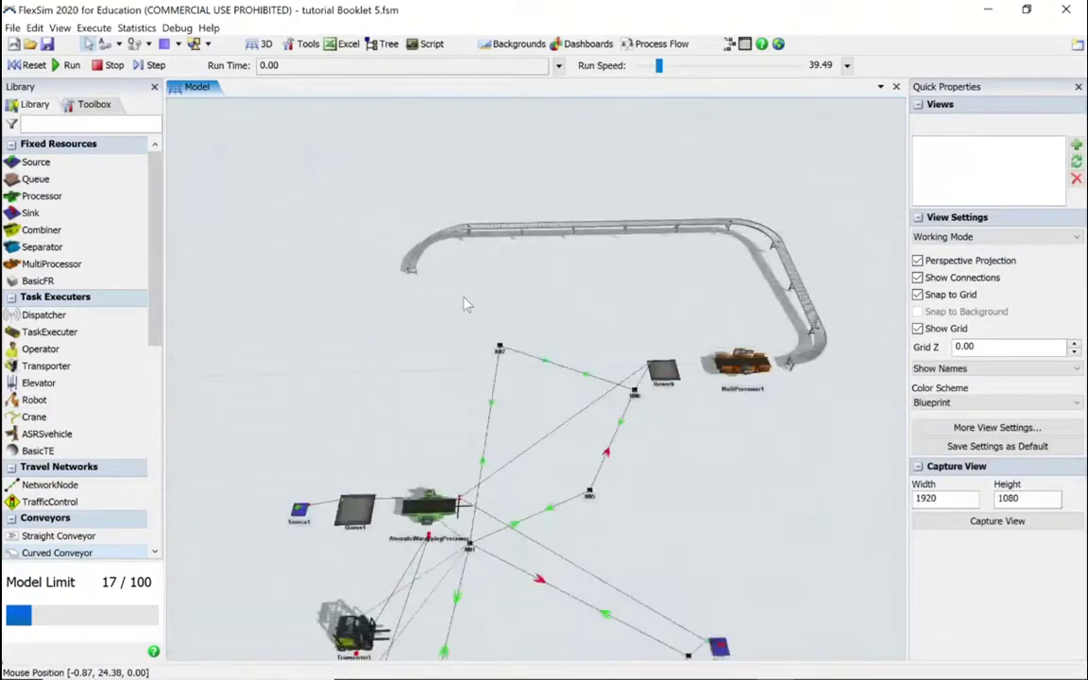
- Add a 10 m straight conveyor below the third curved conveyor's open end, starting at about X -25.14, Y 13.15
{"action": "scroll", "coordinate": [448, 321], "scroll_direction": "up", "scroll_amount": 3}
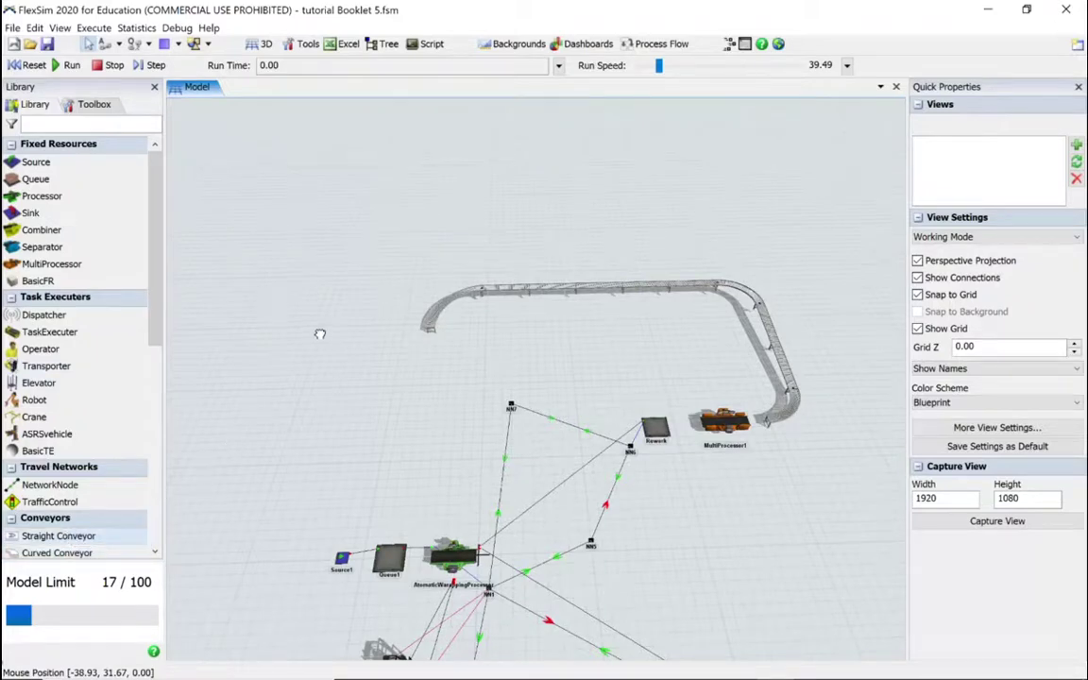
{"action": "left_click_drag", "start_coordinate": [332, 339], "coordinate": [425, 321]}
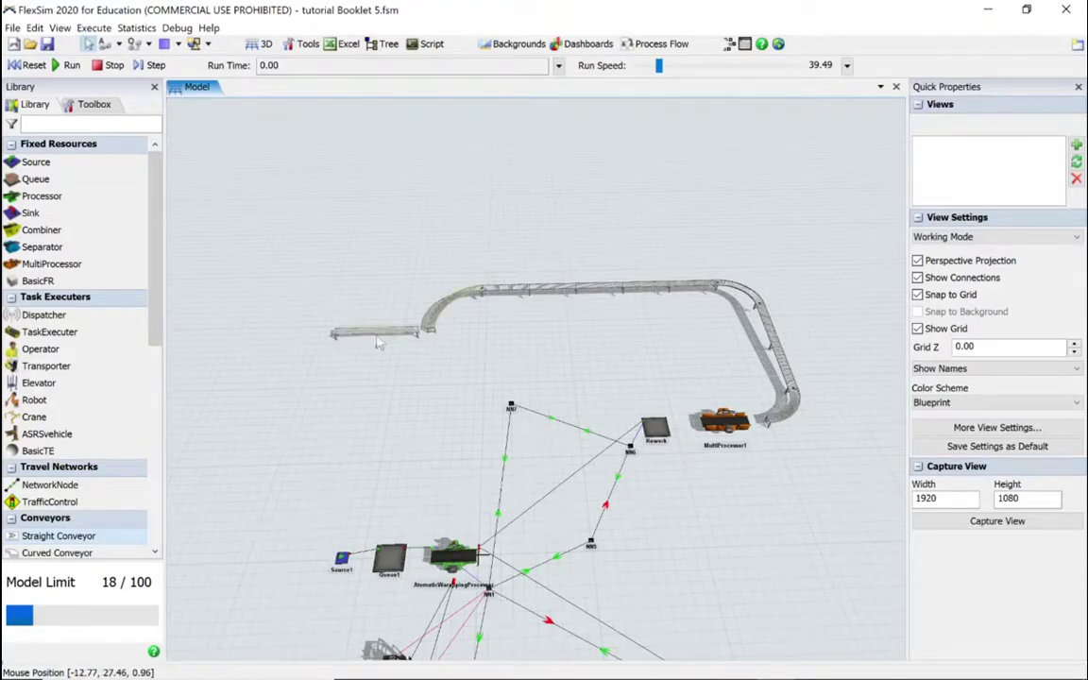
{"action": "left_click_drag", "start_coordinate": [371, 337], "coordinate": [342, 453]}
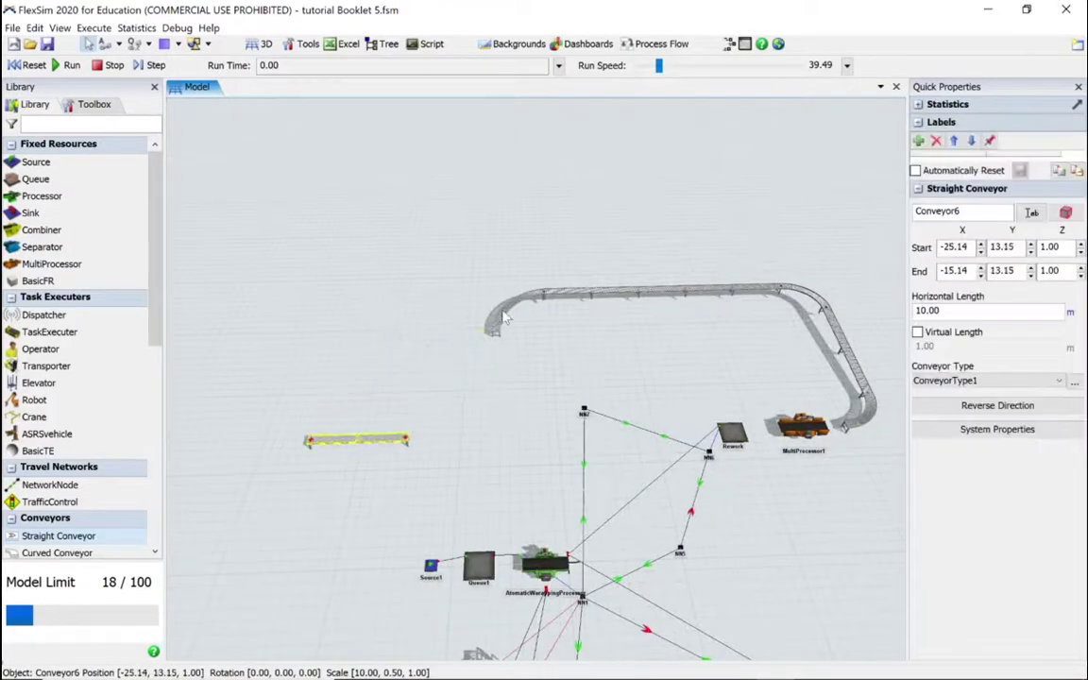
- Lengthen the raised 30 m straight conveyor to 50 m and rejoin the third curved conveyor to its extended end
{"action": "left_click_drag", "start_coordinate": [508, 315], "coordinate": [392, 321]}
{"action": "left_click", "coordinate": [564, 301]}
{"action": "left_click_drag", "start_coordinate": [986, 313], "coordinate": [921, 312]}
{"action": "type", "text": "50"}
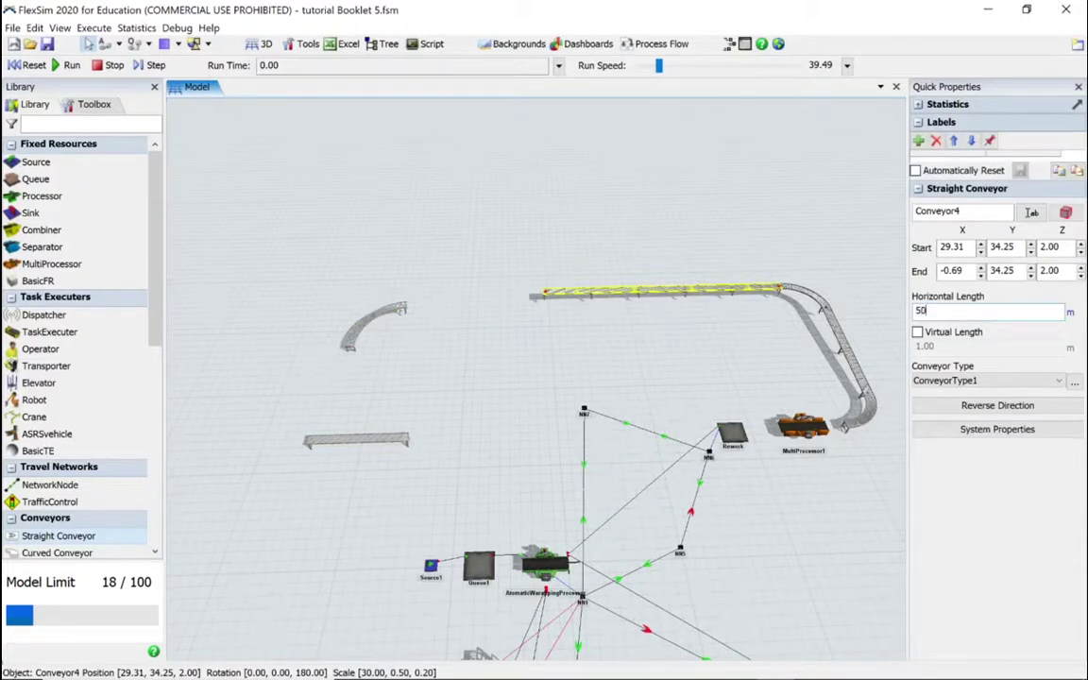
{"action": "key", "text": "Return"}
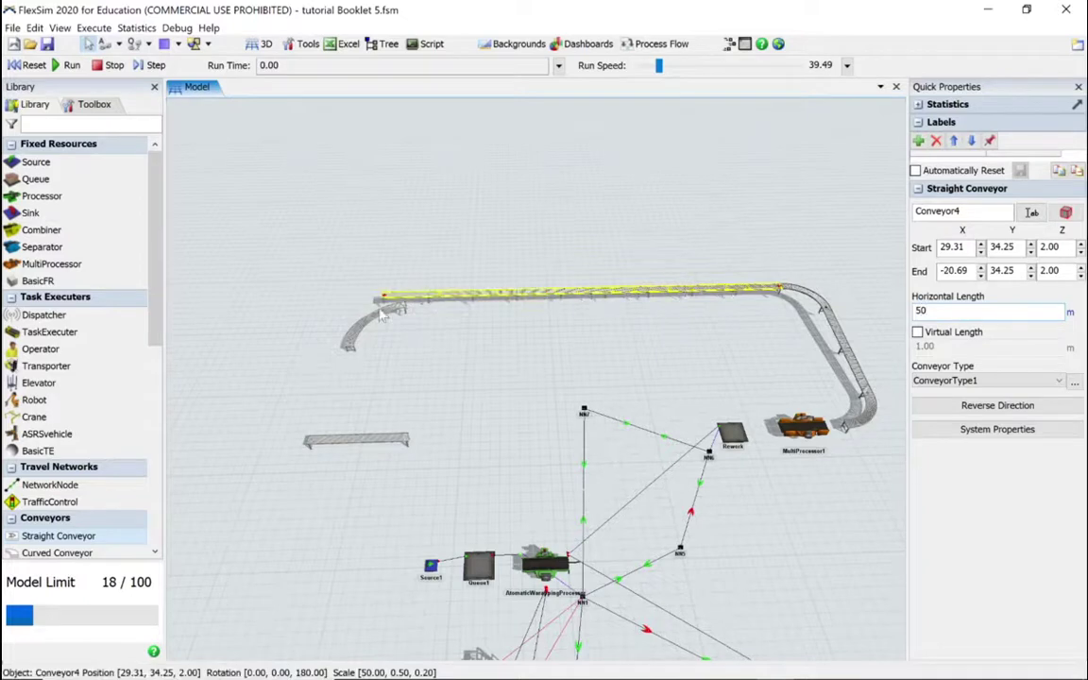
{"action": "left_click_drag", "start_coordinate": [371, 321], "coordinate": [348, 314]}
{"action": "left_click", "coordinate": [411, 346]}
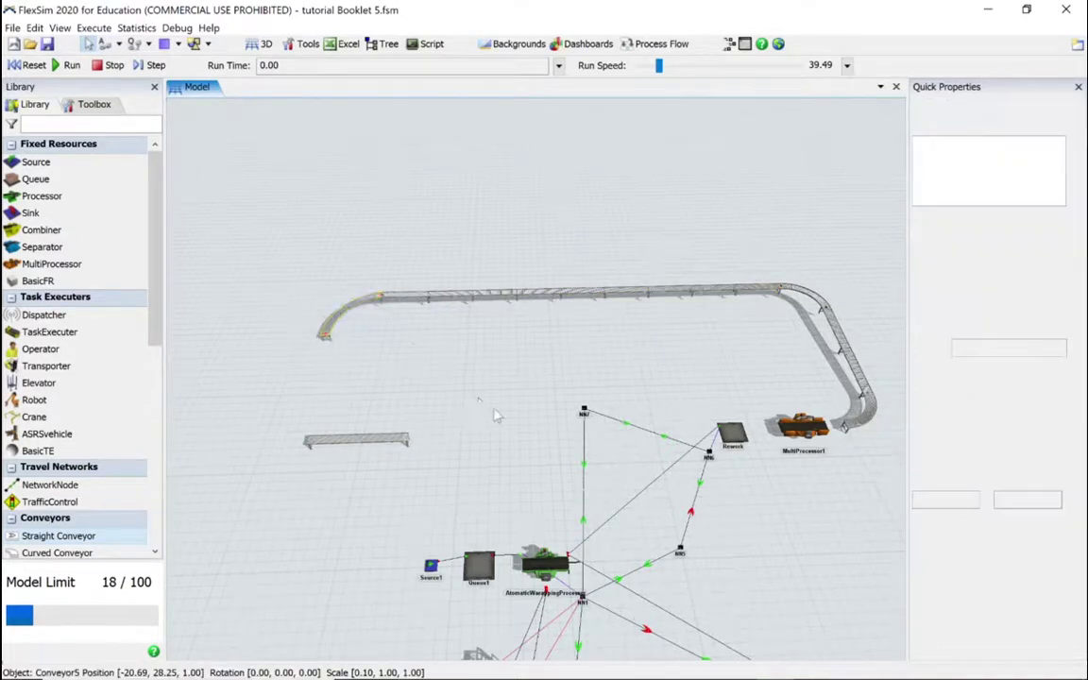
- Turn the 10 m straight conveyor so it runs straight down the grid, about 8.67 m long
{"action": "scroll", "coordinate": [510, 420], "scroll_direction": "up", "scroll_amount": 5}
{"action": "left_click_drag", "start_coordinate": [515, 557], "coordinate": [415, 472]}
{"action": "left_click", "coordinate": [515, 527]}
{"action": "scroll", "coordinate": [514, 543], "scroll_direction": "up", "scroll_amount": 2}
{"action": "scroll", "coordinate": [511, 514], "scroll_direction": "up", "scroll_amount": 4}
{"action": "scroll", "coordinate": [510, 463], "scroll_direction": "down", "scroll_amount": 2}
{"action": "left_click", "coordinate": [283, 525]}
{"action": "left_click_drag", "start_coordinate": [576, 428], "coordinate": [612, 371]}
{"action": "scroll", "coordinate": [549, 381], "scroll_direction": "down", "scroll_amount": 2}
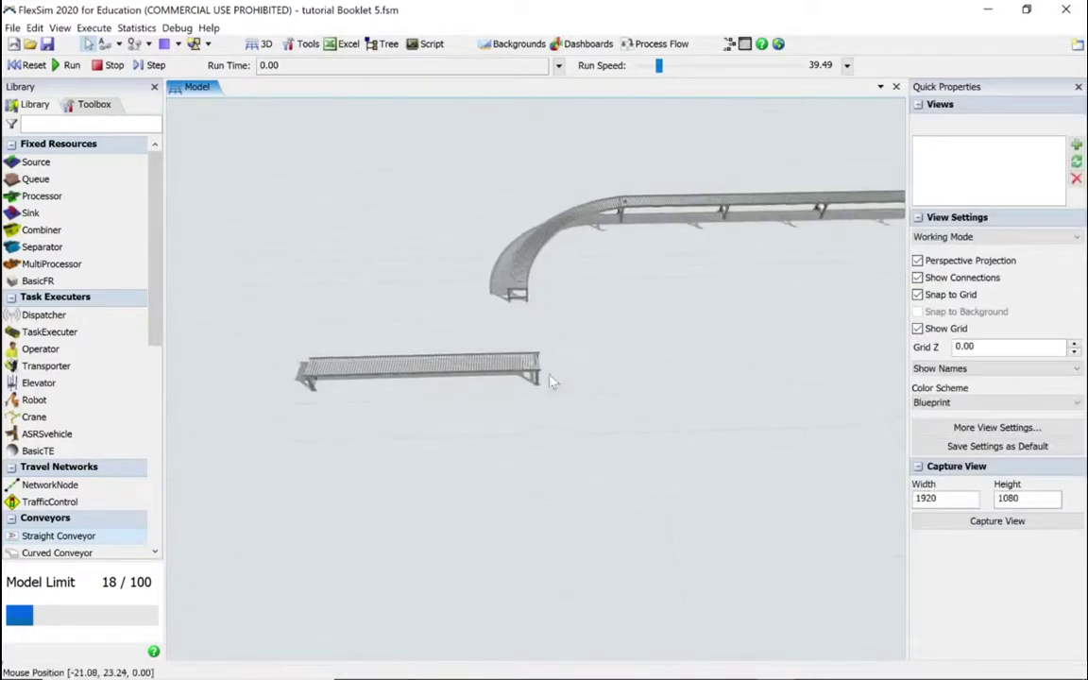
{"action": "left_click", "coordinate": [501, 367]}
{"action": "left_click_drag", "start_coordinate": [539, 368], "coordinate": [312, 503]}
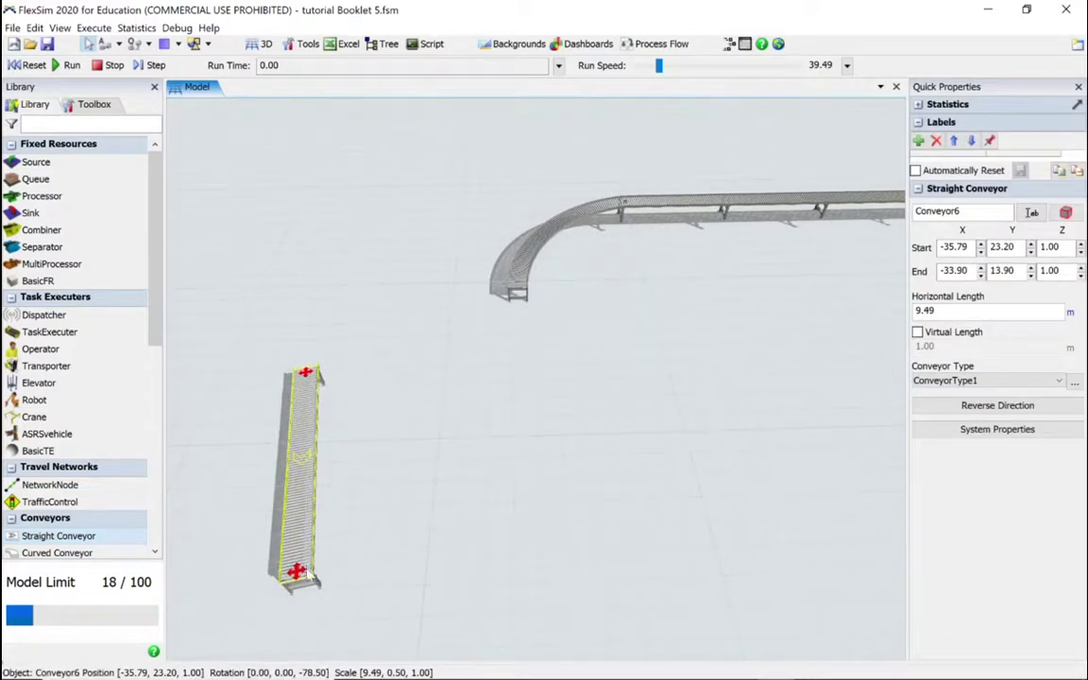
{"action": "left_click_drag", "start_coordinate": [307, 375], "coordinate": [365, 397]}
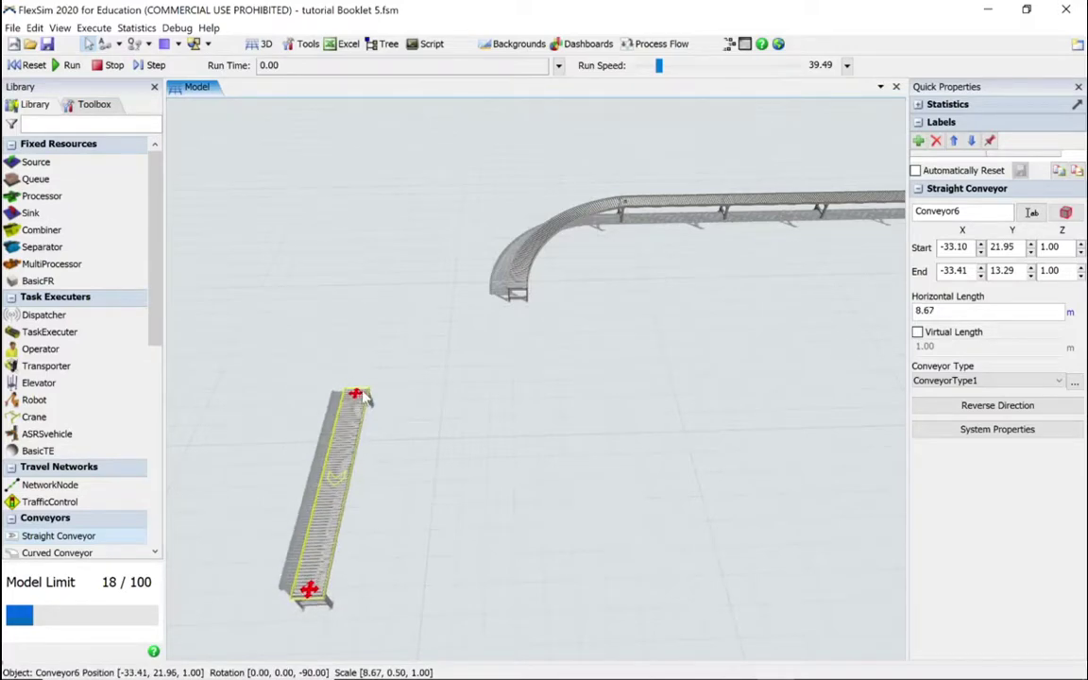
- Place the turned straight conveyor just below the third curved conveyor's open end and stretch it to about 26.5 m
{"action": "left_click_drag", "start_coordinate": [340, 472], "coordinate": [544, 313]}
{"action": "right_click_drag", "start_coordinate": [544, 313], "coordinate": [428, 336]}
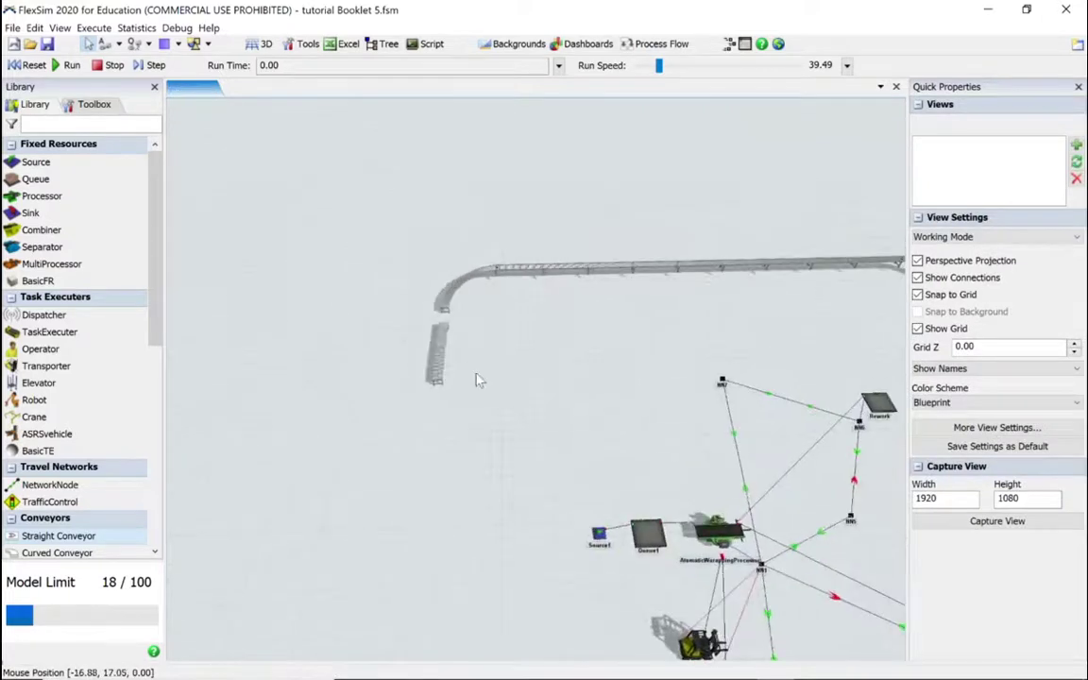
{"action": "left_click", "coordinate": [437, 378]}
{"action": "left_click_drag", "start_coordinate": [436, 373], "coordinate": [421, 446]}
{"action": "left_click", "coordinate": [493, 457]}
{"action": "right_click_drag", "start_coordinate": [493, 457], "coordinate": [416, 397]}
{"action": "left_click", "coordinate": [363, 325]}
{"action": "left_click_drag", "start_coordinate": [371, 329], "coordinate": [270, 608]}
{"action": "left_click_drag", "start_coordinate": [447, 466], "coordinate": [466, 365]}
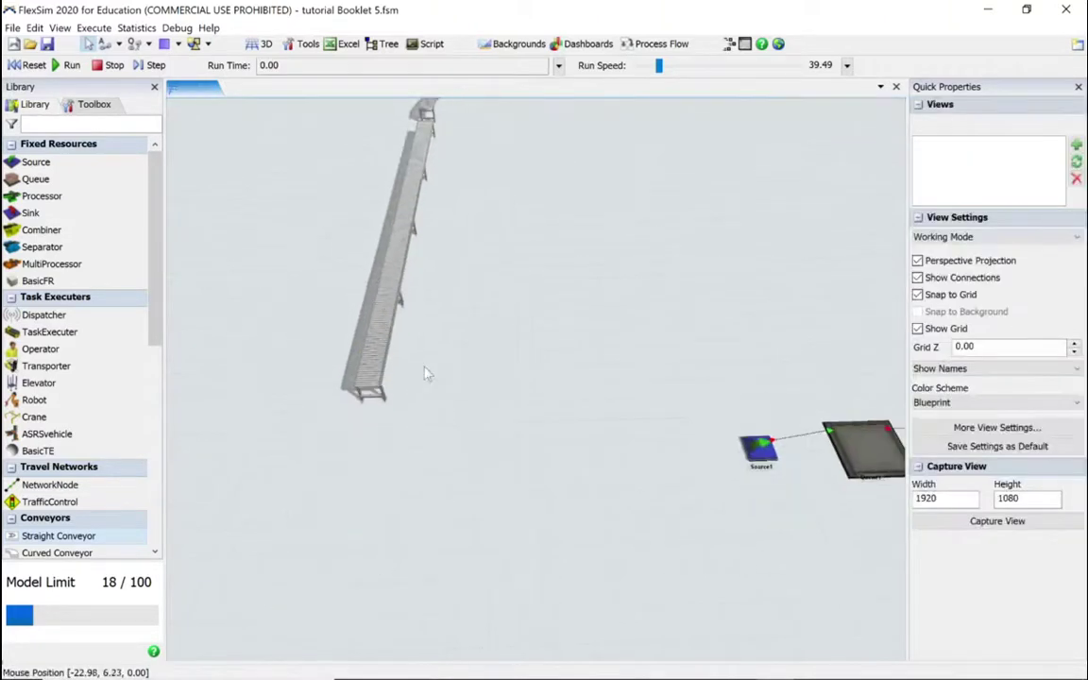
{"action": "left_click", "coordinate": [369, 386]}
{"action": "left_click_drag", "start_coordinate": [367, 386], "coordinate": [356, 444]}
- Join the stretched straight conveyor's start to the open end of the third curved conveyor
{"action": "left_click_drag", "start_coordinate": [439, 432], "coordinate": [425, 502]}
{"action": "left_click", "coordinate": [389, 325]}
{"action": "left_click_drag", "start_coordinate": [389, 326], "coordinate": [394, 316]}
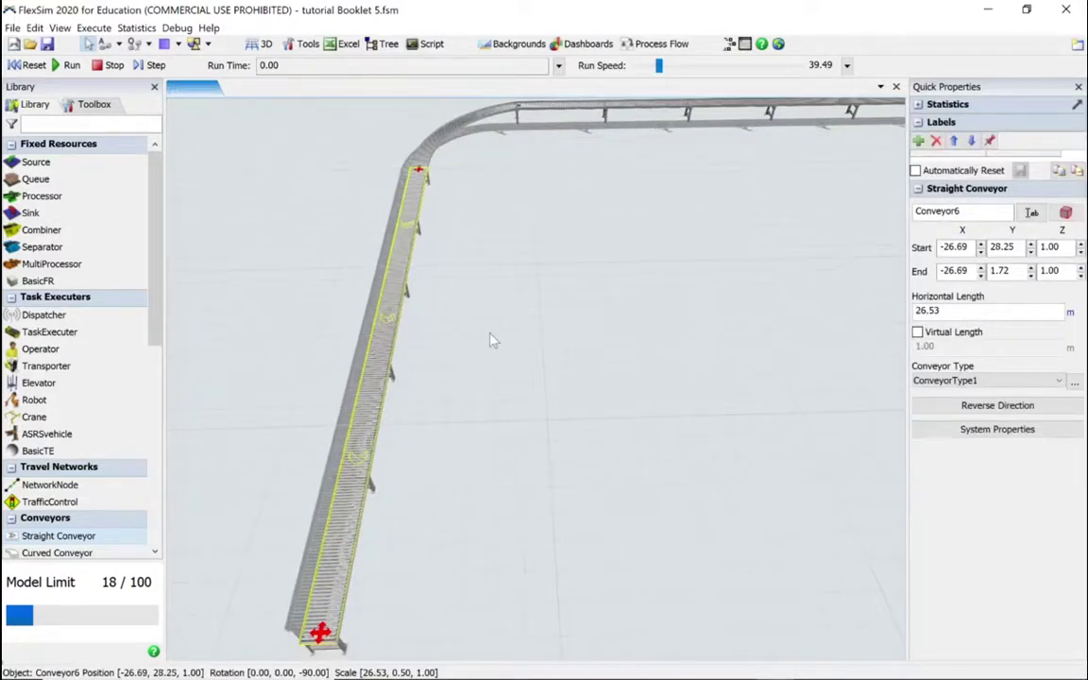
- Add a fourth curved conveyor below the straight conveyor's free end, starting at about X -26, Y -6
{"action": "left_click", "coordinate": [454, 510]}
{"action": "left_click_drag", "start_coordinate": [454, 510], "coordinate": [449, 591]}
{"action": "left_click_drag", "start_coordinate": [469, 516], "coordinate": [456, 178]}
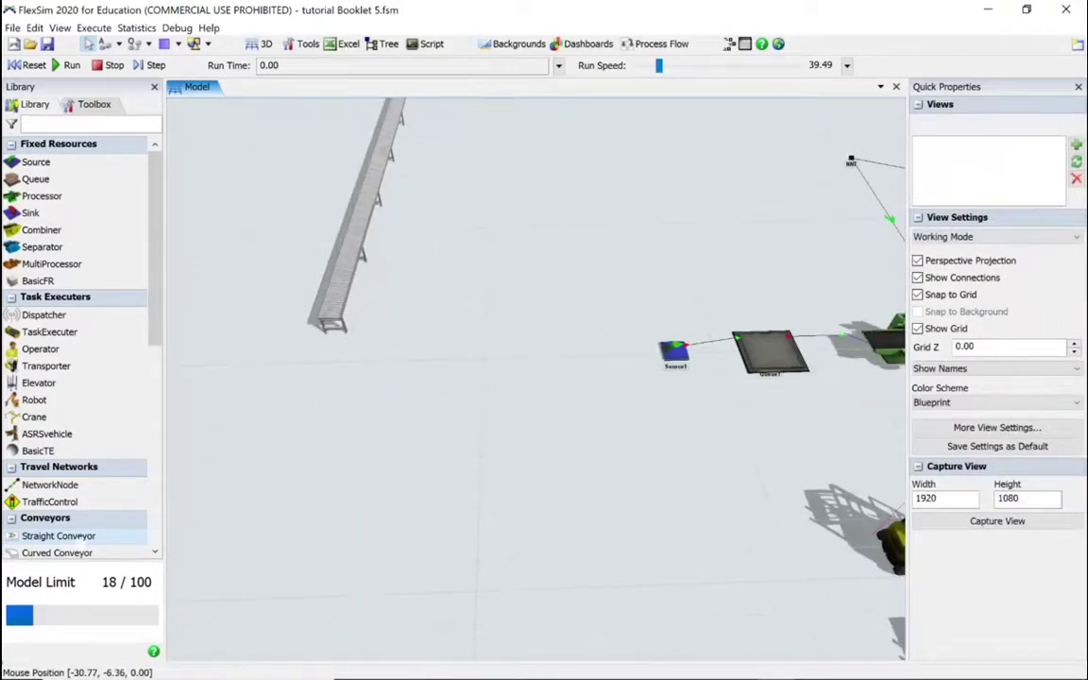
{"action": "left_click", "coordinate": [88, 553]}
{"action": "left_click", "coordinate": [338, 391]}
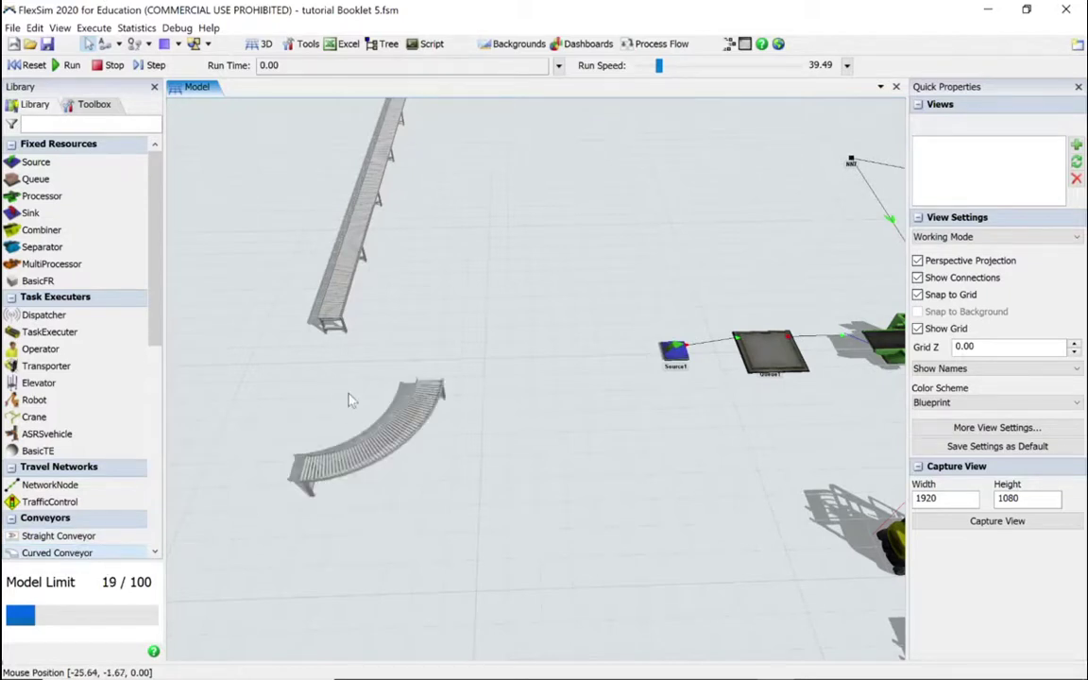
{"action": "left_click", "coordinate": [427, 406]}
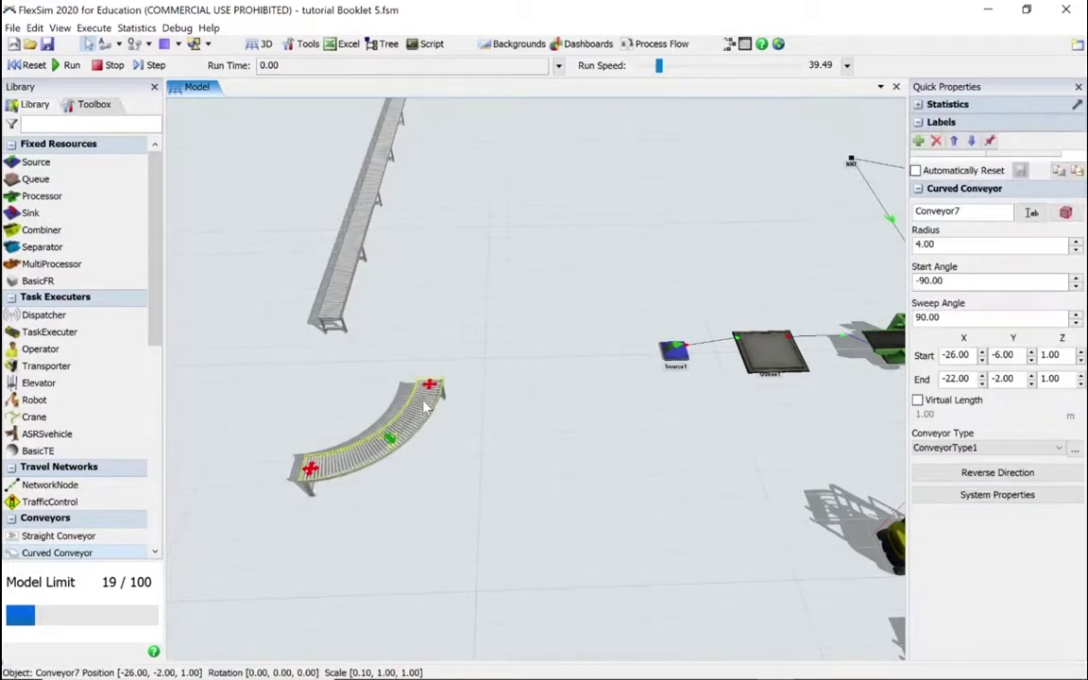
- Reverse the fourth curved conveyor's direction and reshape it into a U-bend with a 180 start angle and 180 sweep angle
{"action": "left_click", "coordinate": [997, 475]}
{"action": "left_click_drag", "start_coordinate": [312, 473], "coordinate": [802, 454]}
{"action": "left_click_drag", "start_coordinate": [476, 498], "coordinate": [355, 556]}
{"action": "left_click_drag", "start_coordinate": [699, 498], "coordinate": [612, 472]}
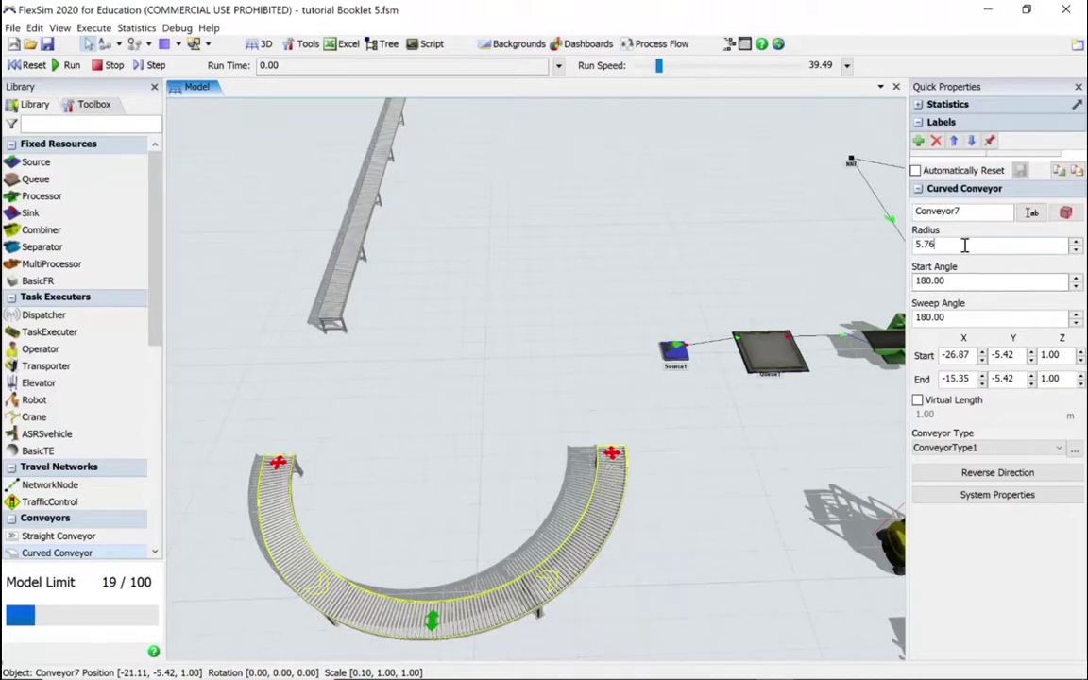
- Move the U-bend between the straight conveyor's free end and Queue1, and set its radius to 9
{"action": "type", "text": "8"}
{"action": "key", "text": "Return"}
{"action": "left_click_drag", "start_coordinate": [651, 593], "coordinate": [811, 482]}
{"action": "left_click_drag", "start_coordinate": [967, 245], "coordinate": [914, 242]}
{"action": "type", "text": "9"}
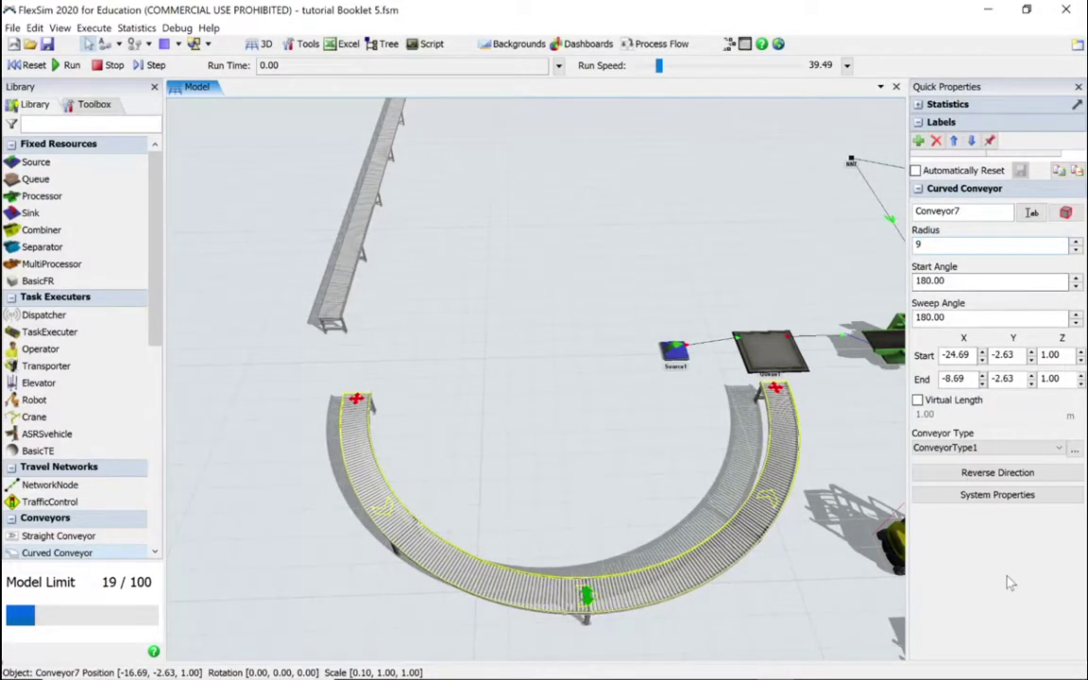
{"action": "key", "text": "Return"}
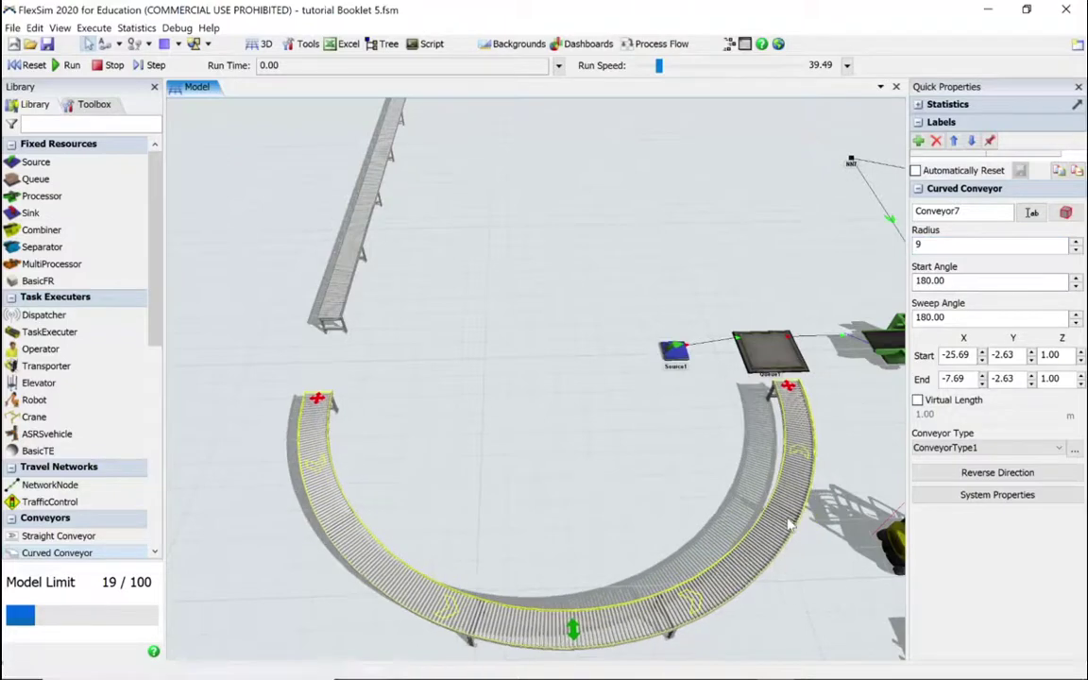
- Set the horizontal length of the straight conveyor above the U-bend to 31 m after trying 28 and 32 m
{"action": "left_click", "coordinate": [456, 376]}
{"action": "scroll", "coordinate": [456, 355], "scroll_direction": "up", "scroll_amount": 1}
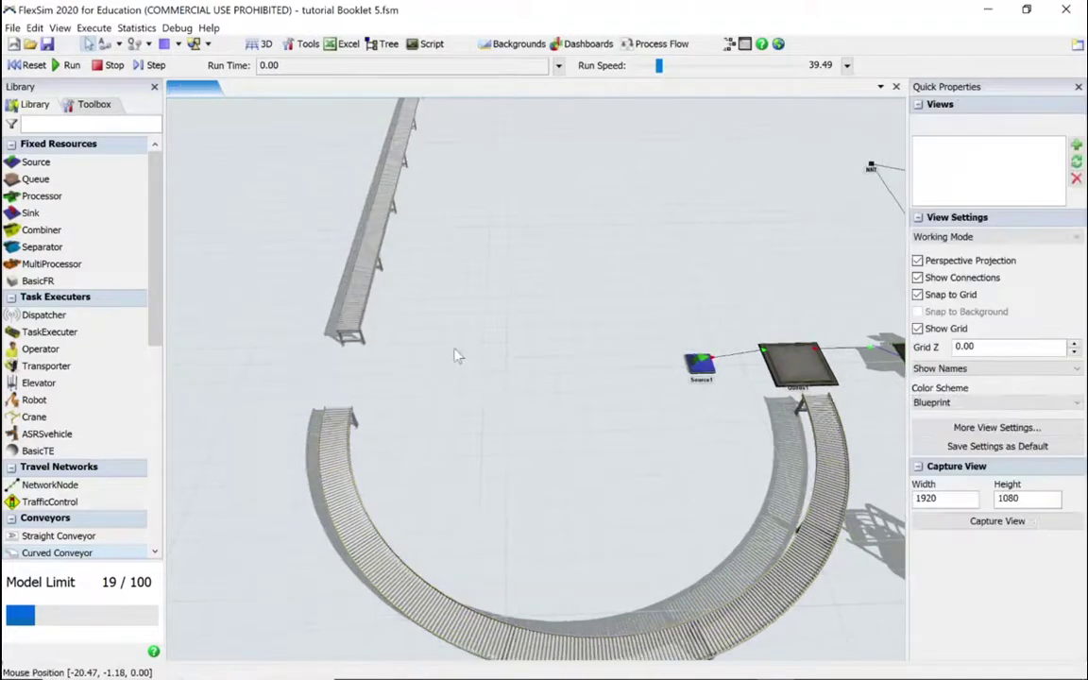
{"action": "left_click", "coordinate": [358, 324]}
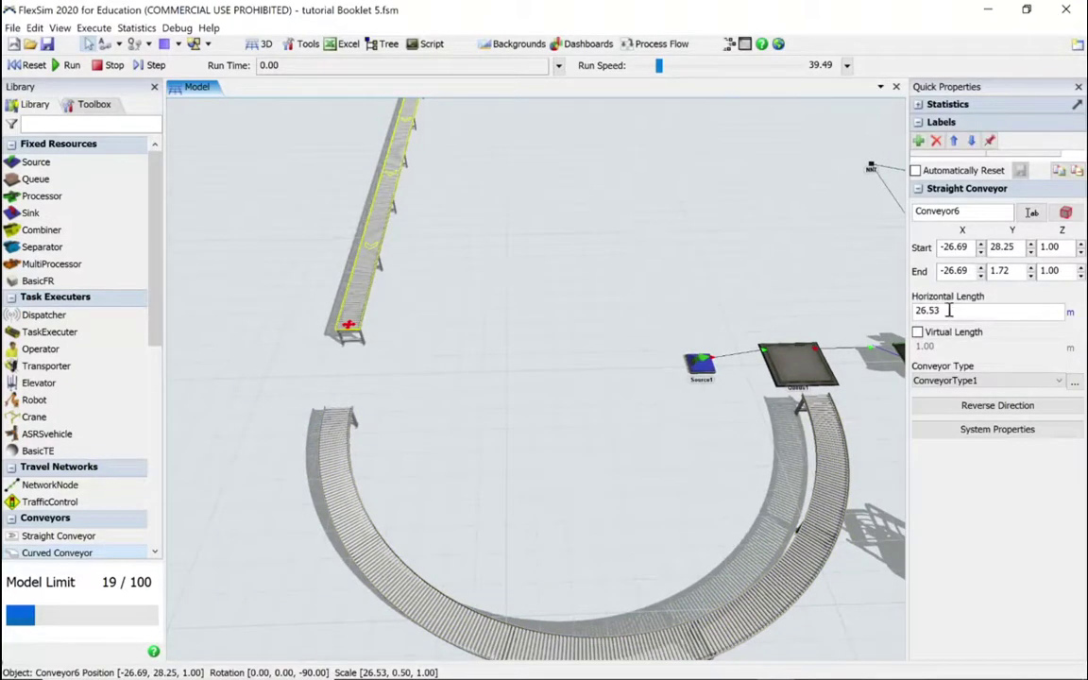
{"action": "left_click_drag", "start_coordinate": [962, 311], "coordinate": [912, 311]}
{"action": "type", "text": "28"}
{"action": "key", "text": "Return"}
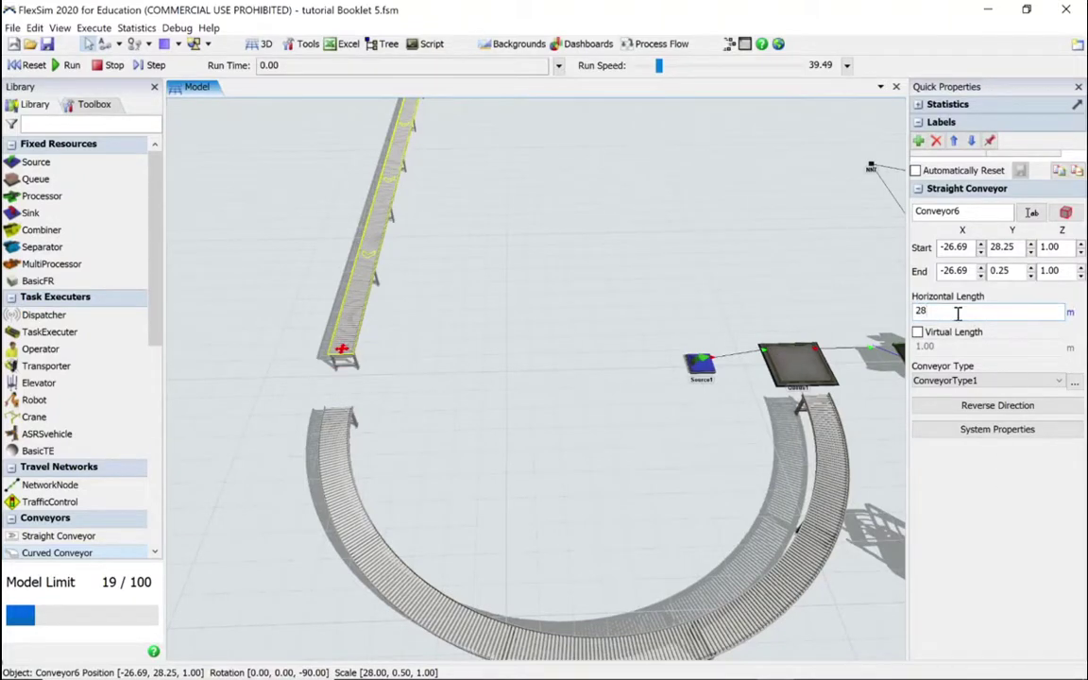
{"action": "type", "text": "32"}
{"action": "key", "text": "Return"}
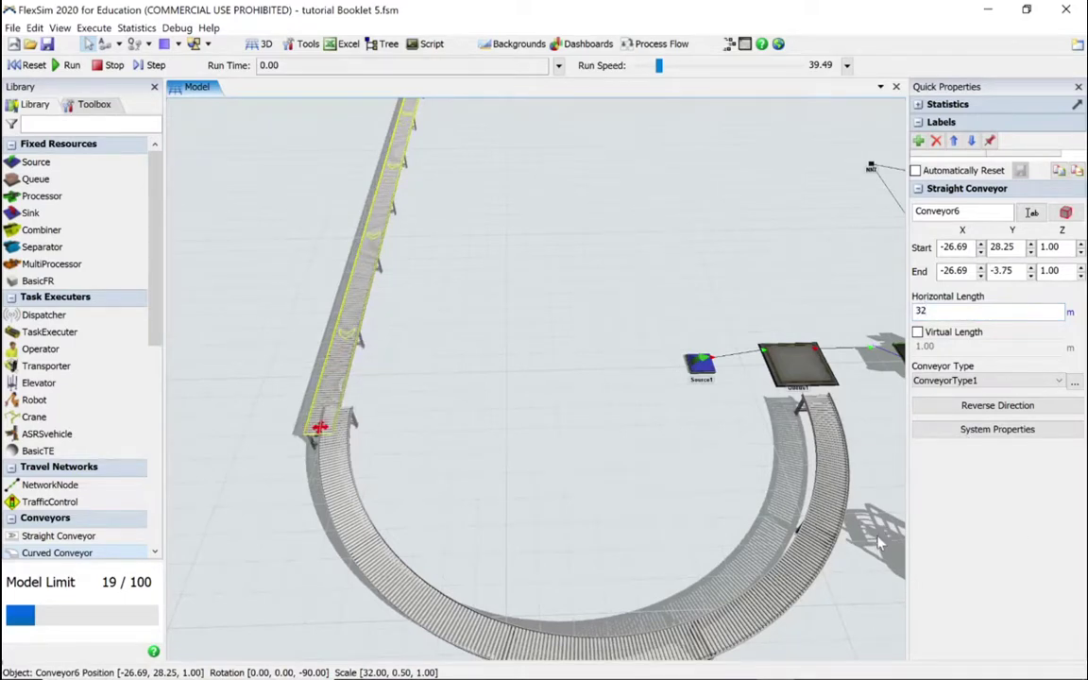
{"action": "left_click", "coordinate": [491, 595]}
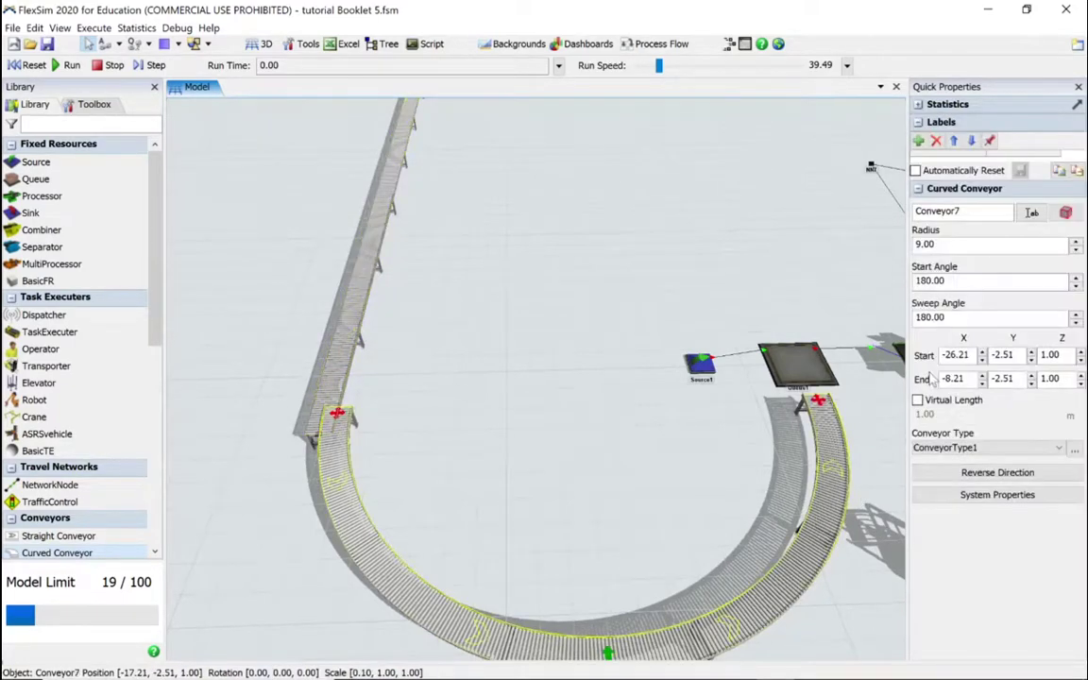
{"action": "left_click", "coordinate": [354, 312]}
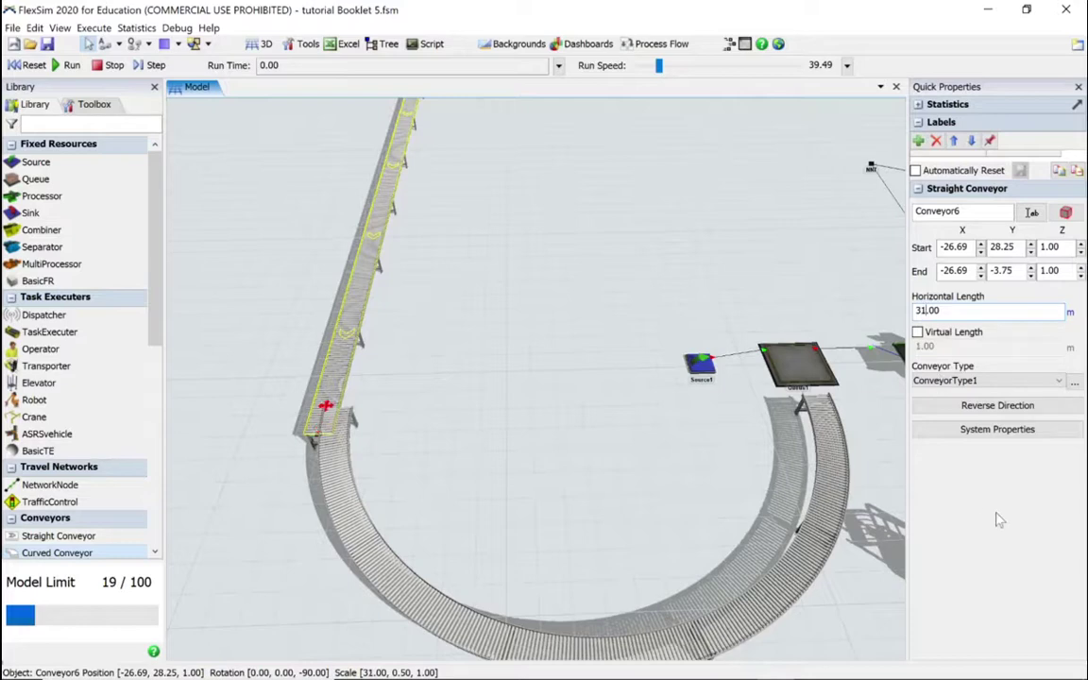
{"action": "key", "text": "Return"}
- Join the U-bend's start to the free end of the 31 m straight conveyor
{"action": "left_click", "coordinate": [796, 588]}
{"action": "left_click_drag", "start_coordinate": [796, 587], "coordinate": [804, 573]}
{"action": "left_click_drag", "start_coordinate": [696, 511], "coordinate": [618, 454]}
{"action": "scroll", "coordinate": [612, 455], "scroll_direction": "down", "scroll_amount": 8}
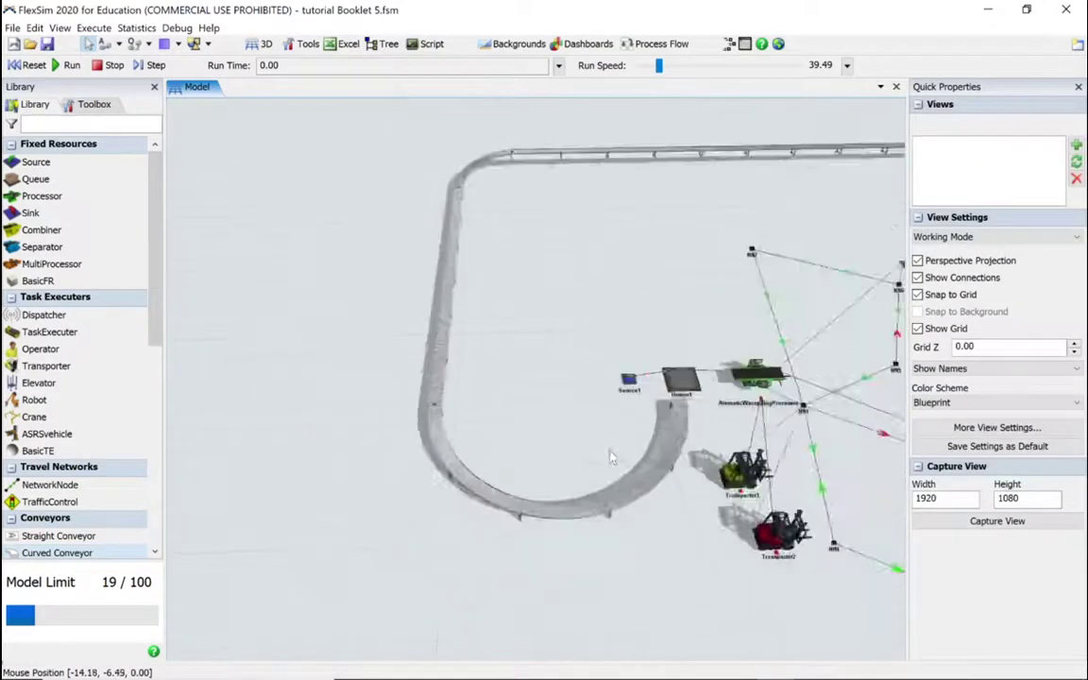
{"action": "left_click_drag", "start_coordinate": [661, 546], "coordinate": [470, 596]}
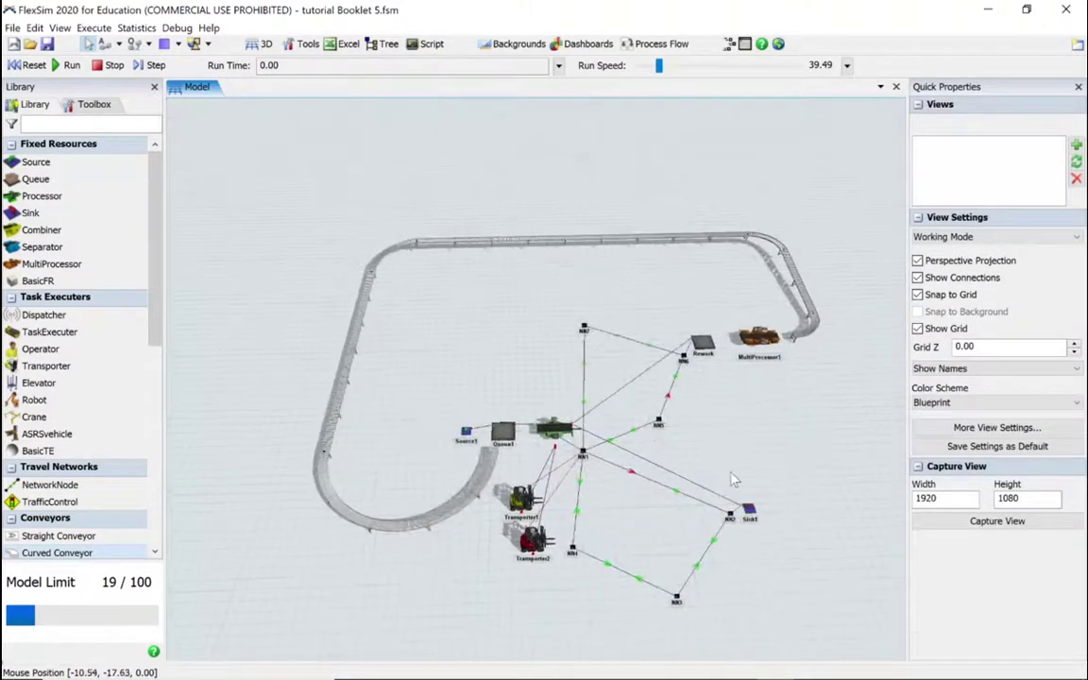
{"action": "left_click_drag", "start_coordinate": [763, 434], "coordinate": [682, 460]}
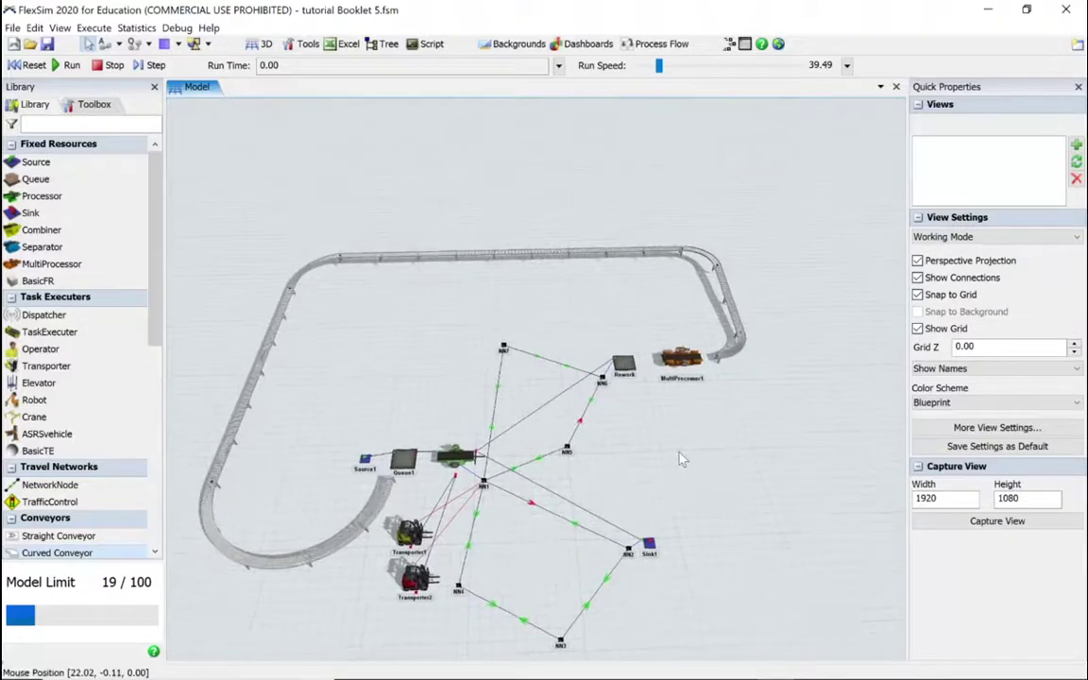
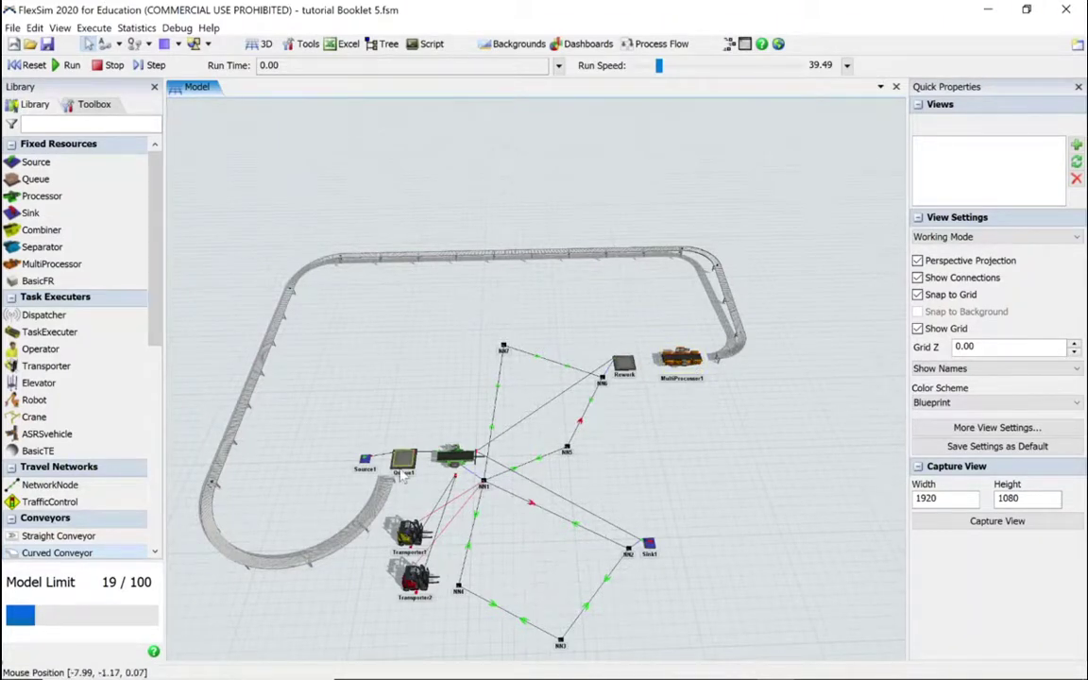
- Move Source1 to about X -16.4, Y 1 and Queue1 to about X -10, Y 1, above the U-bend's end
{"action": "left_click_drag", "start_coordinate": [278, 465], "coordinate": [338, 495]}
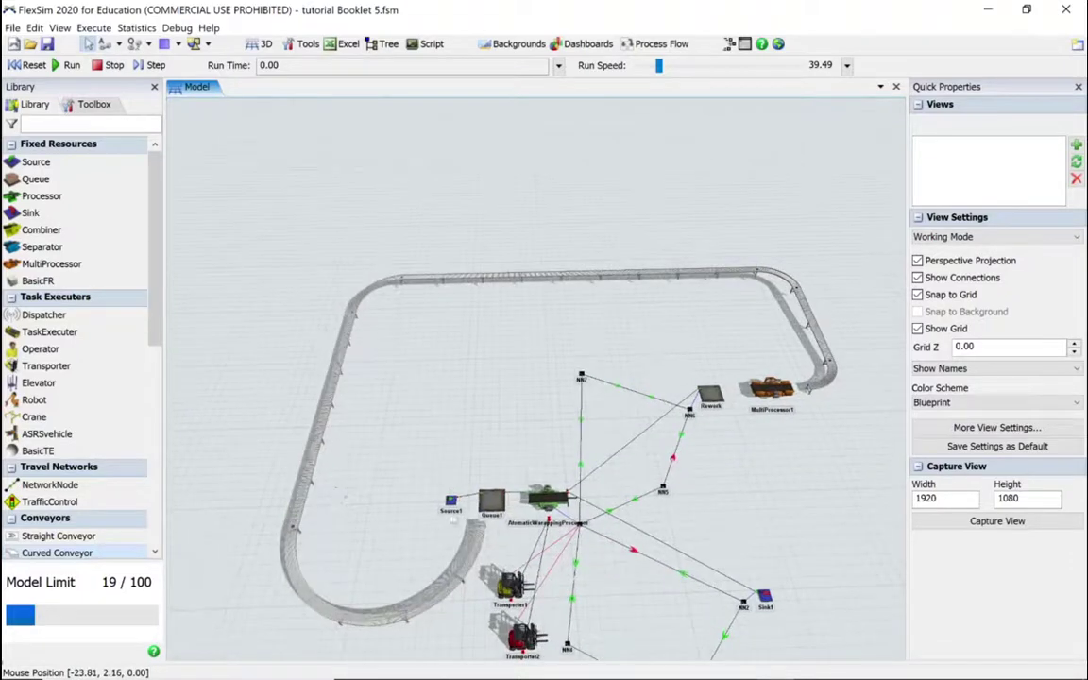
{"action": "left_click_drag", "start_coordinate": [450, 499], "coordinate": [431, 500]}
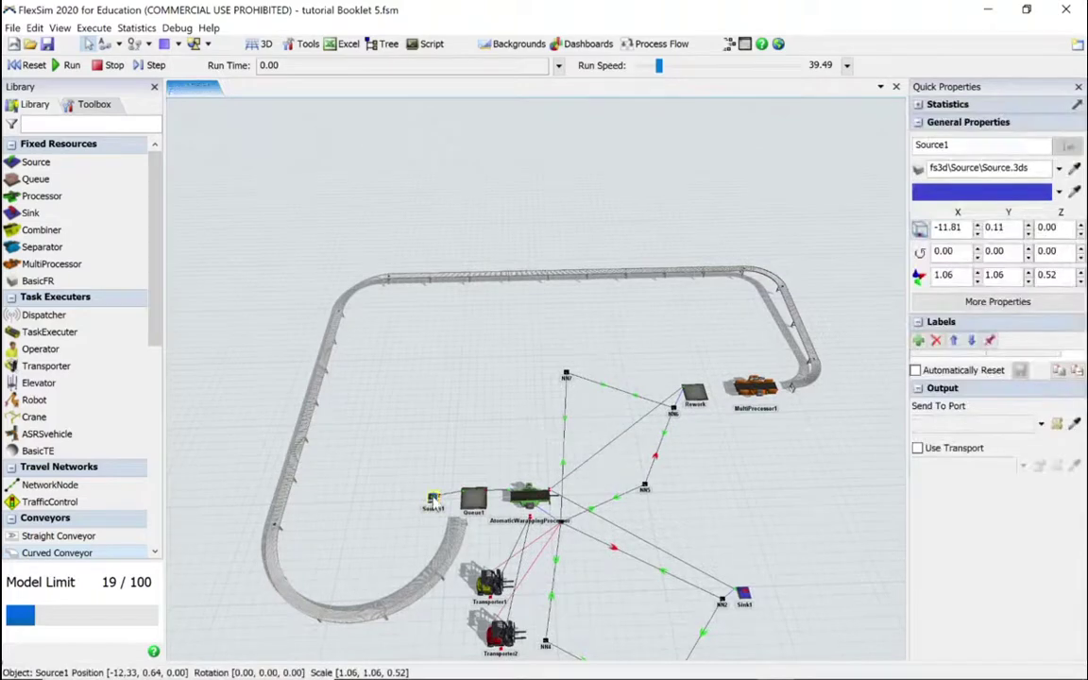
{"action": "left_click_drag", "start_coordinate": [399, 502], "coordinate": [367, 500]}
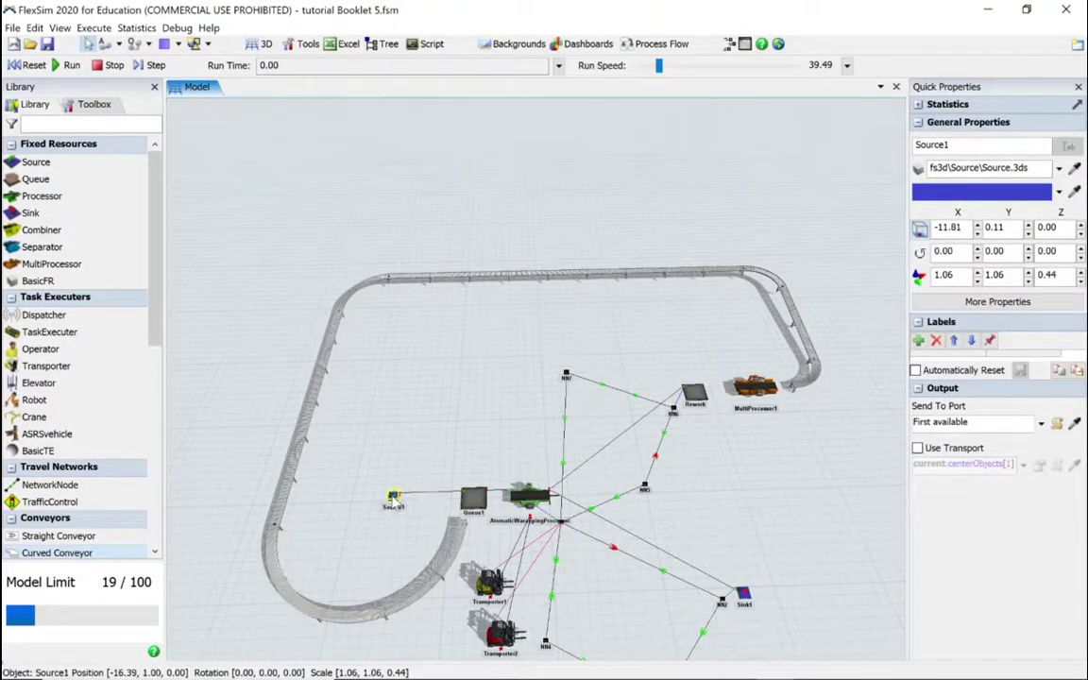
{"action": "left_click", "coordinate": [476, 502]}
{"action": "left_click_drag", "start_coordinate": [479, 507], "coordinate": [463, 510]}
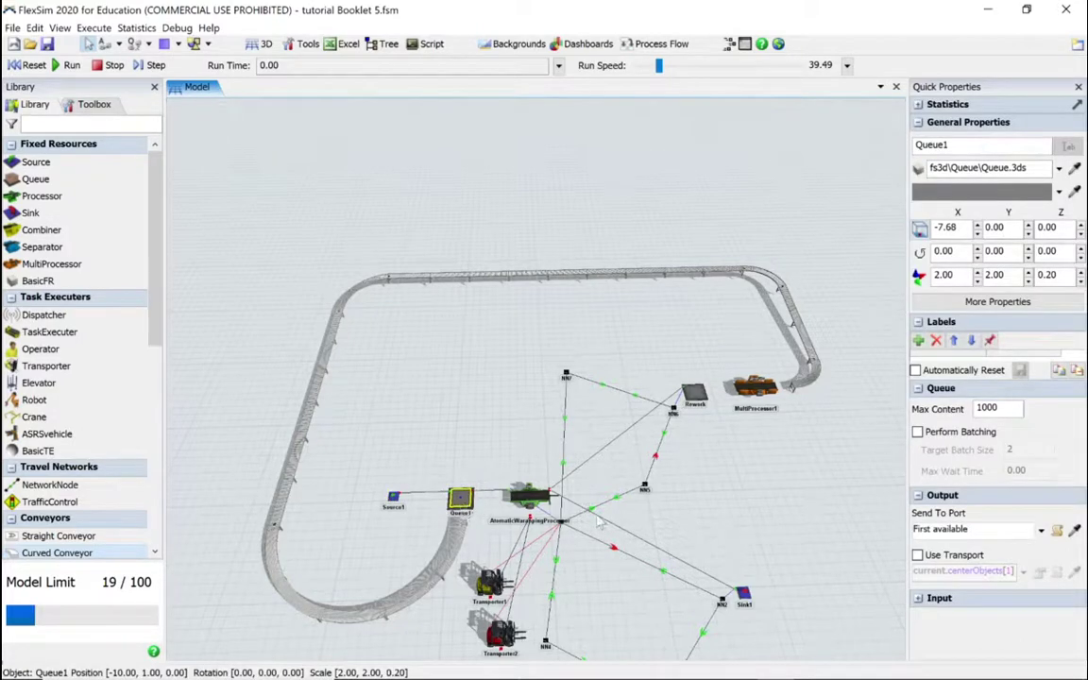
- Add an Operator behind the Rework queue and MultiProcessor1, at about X 20, Y 19
{"action": "left_click_drag", "start_coordinate": [742, 503], "coordinate": [645, 482]}
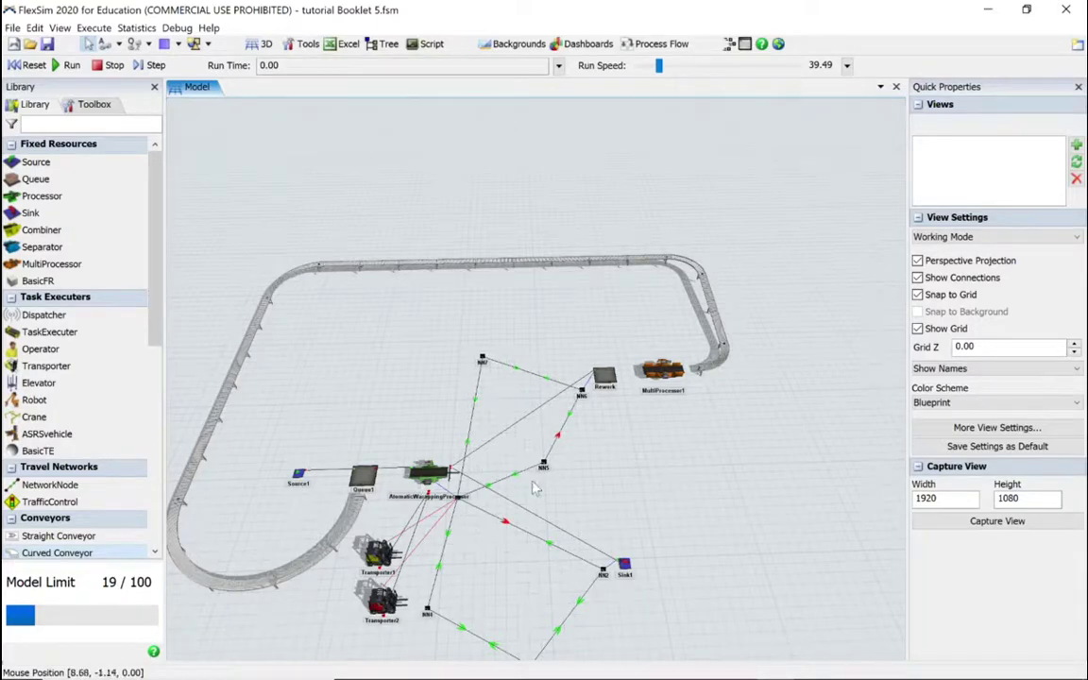
{"action": "left_click", "coordinate": [142, 348]}
{"action": "left_click", "coordinate": [611, 346]}
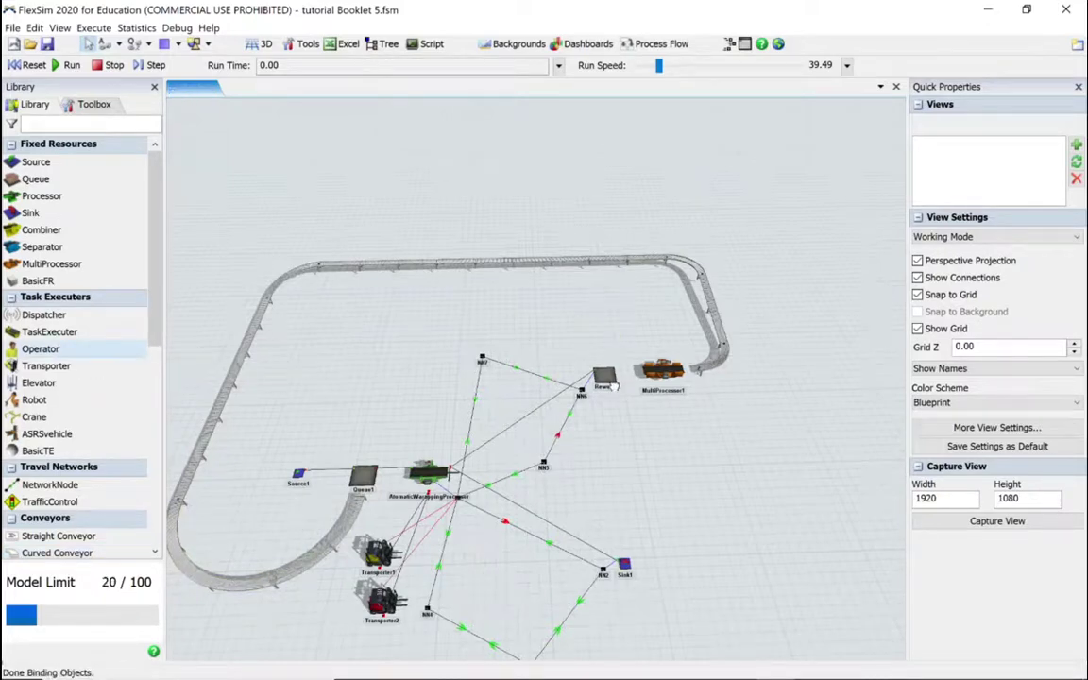
- Connect the Rework queue to MultiProcessor1, and MultiProcessor1 to the near end of the adjacent curved conveyor
{"action": "left_click_drag", "start_coordinate": [563, 406], "coordinate": [534, 544]}
{"action": "scroll", "coordinate": [525, 532], "scroll_direction": "up", "scroll_amount": 5}
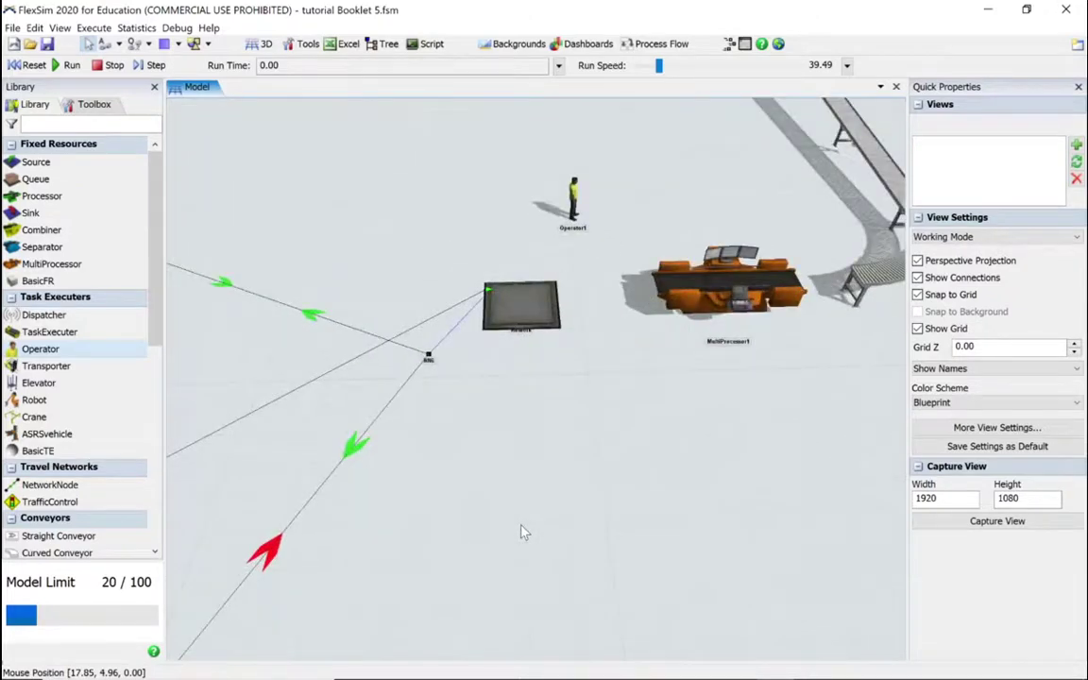
{"action": "left_click_drag", "start_coordinate": [525, 519], "coordinate": [473, 575]}
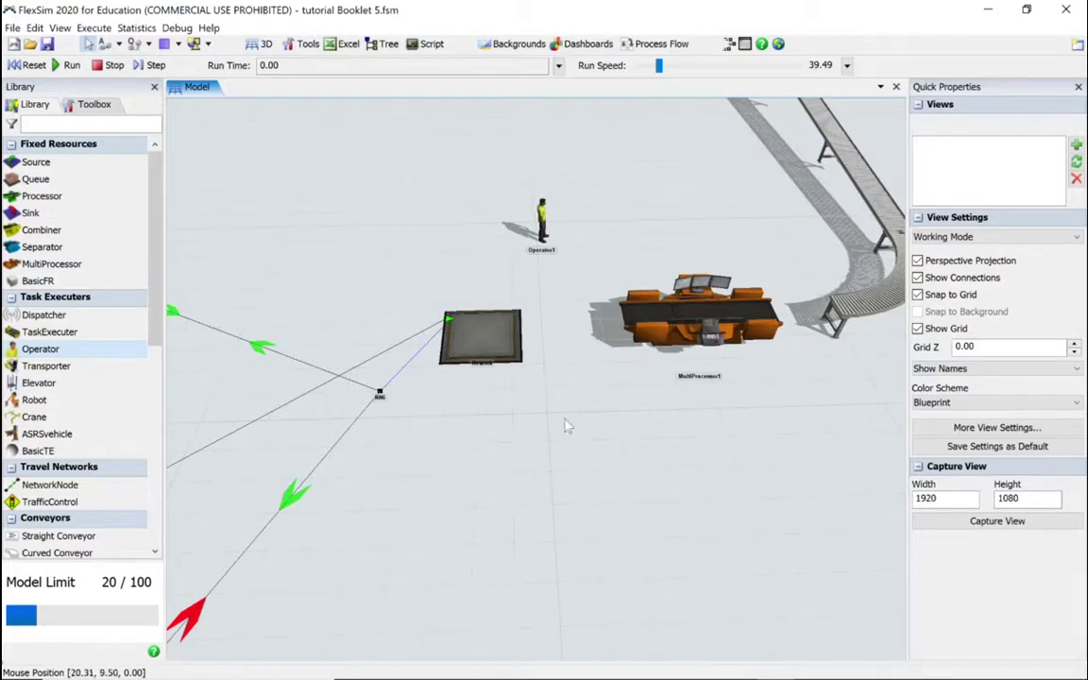
{"action": "left_click", "coordinate": [495, 333]}
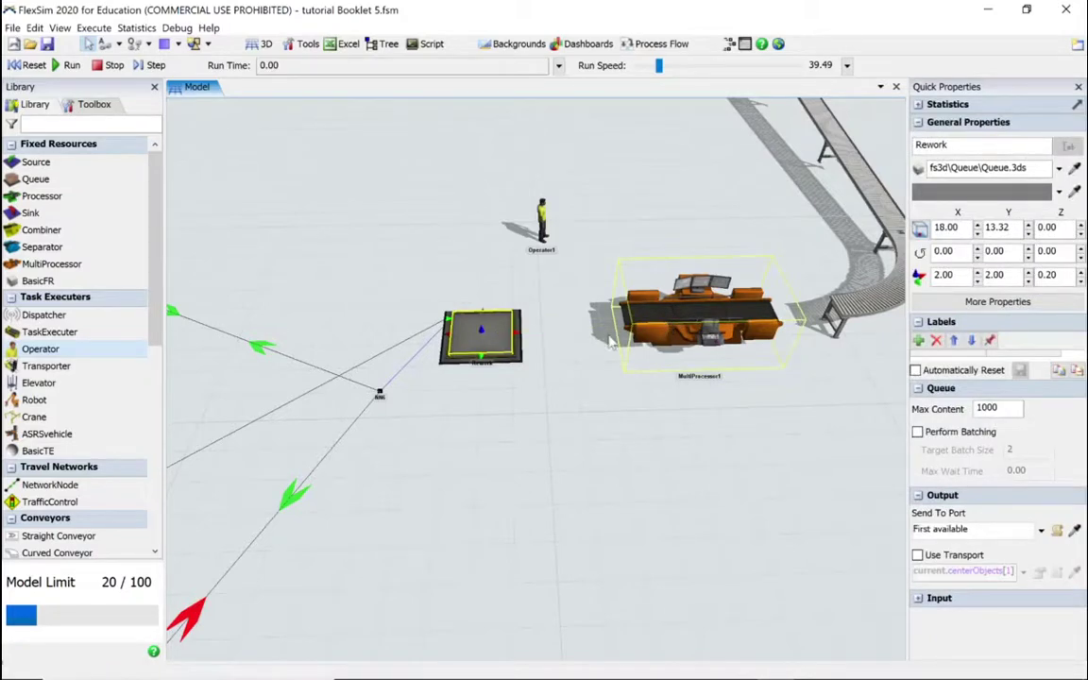
{"action": "left_click_drag", "start_coordinate": [490, 335], "coordinate": [696, 316]}
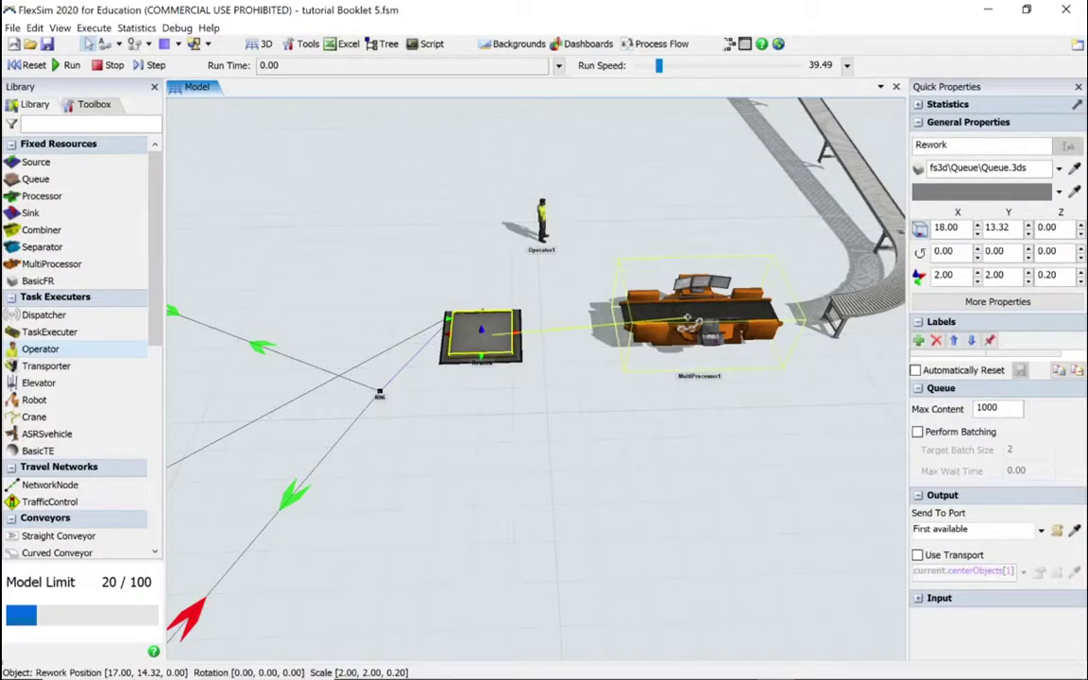
{"action": "left_click", "coordinate": [695, 315]}
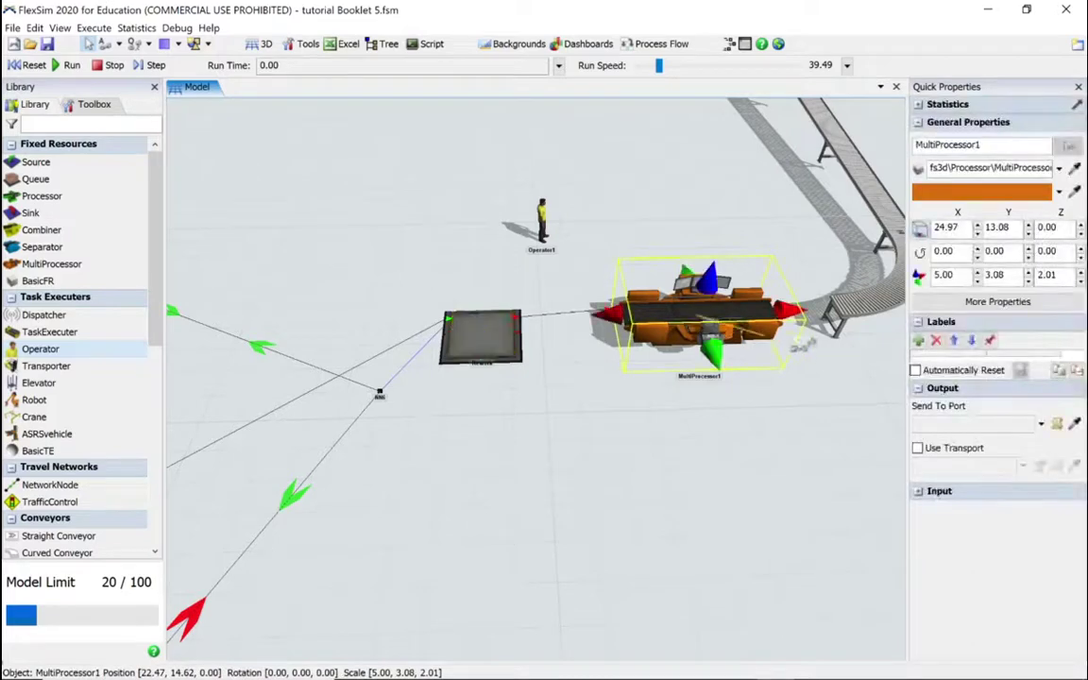
{"action": "left_click_drag", "start_coordinate": [853, 313], "coordinate": [853, 312]}
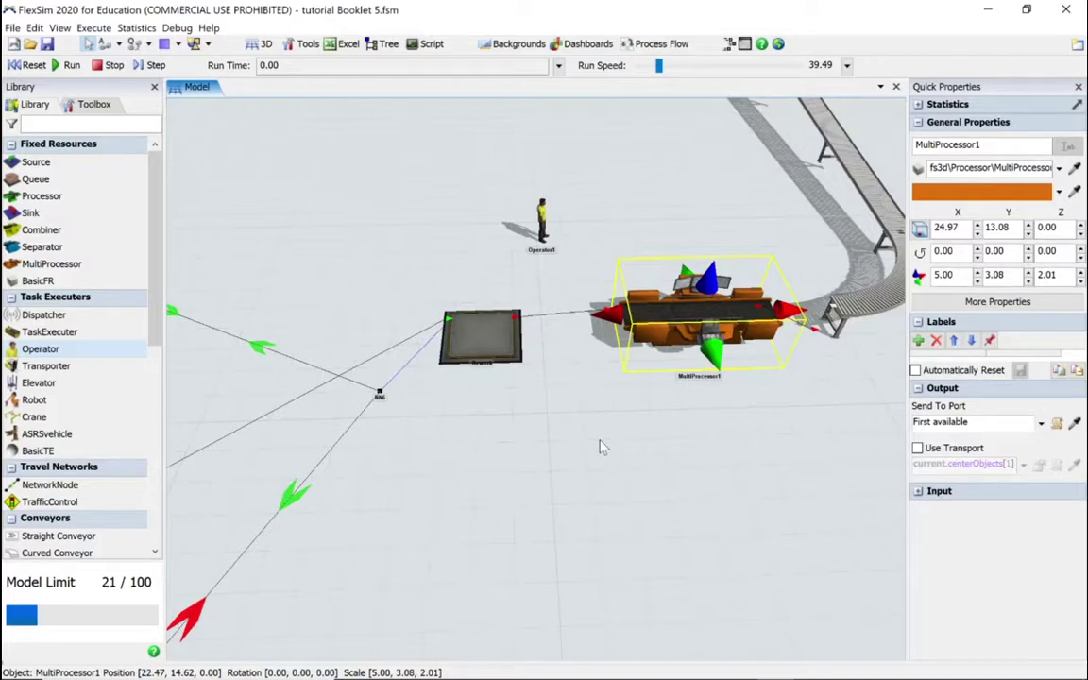
- Connect Operator1 to the centre ports of the Rework queue and MultiProcessor1
{"action": "left_click", "coordinate": [542, 224]}
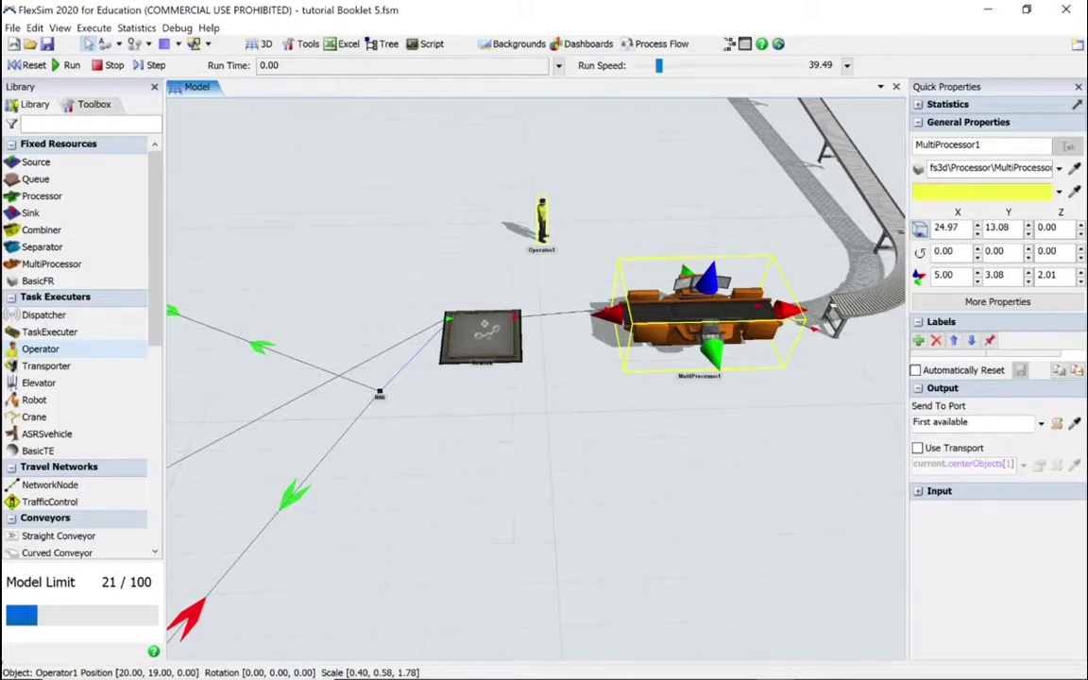
{"action": "left_click", "coordinate": [542, 224]}
{"action": "mouse_move", "coordinate": [542, 225]}
{"action": "left_mouse_down"}
{"action": "mouse_move", "coordinate": [444, 309]}
{"action": "mouse_move", "coordinate": [446, 298]}
{"action": "mouse_move", "coordinate": [477, 331]}
{"action": "left_mouse_up"}
{"action": "left_click_drag", "start_coordinate": [542, 225], "coordinate": [690, 317]}
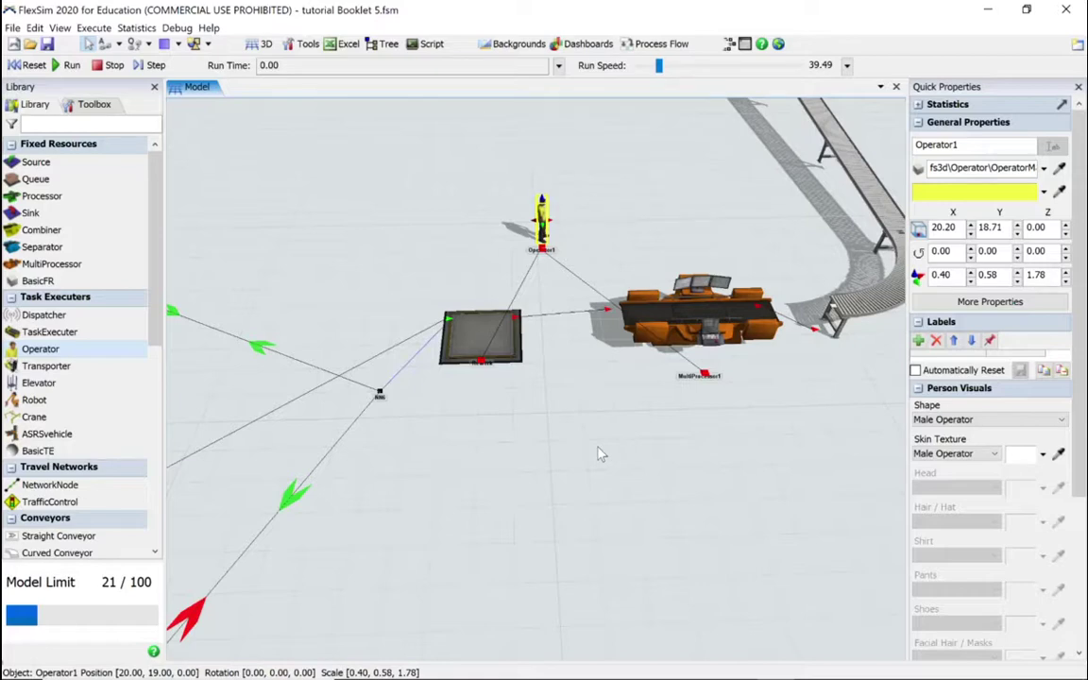
- Enable Use Transport for MultiProcessor1's output, with current.centerObjects[1] as the transport, and accept its properties
{"action": "left_click", "coordinate": [694, 330]}
{"action": "double_click", "coordinate": [694, 330]}
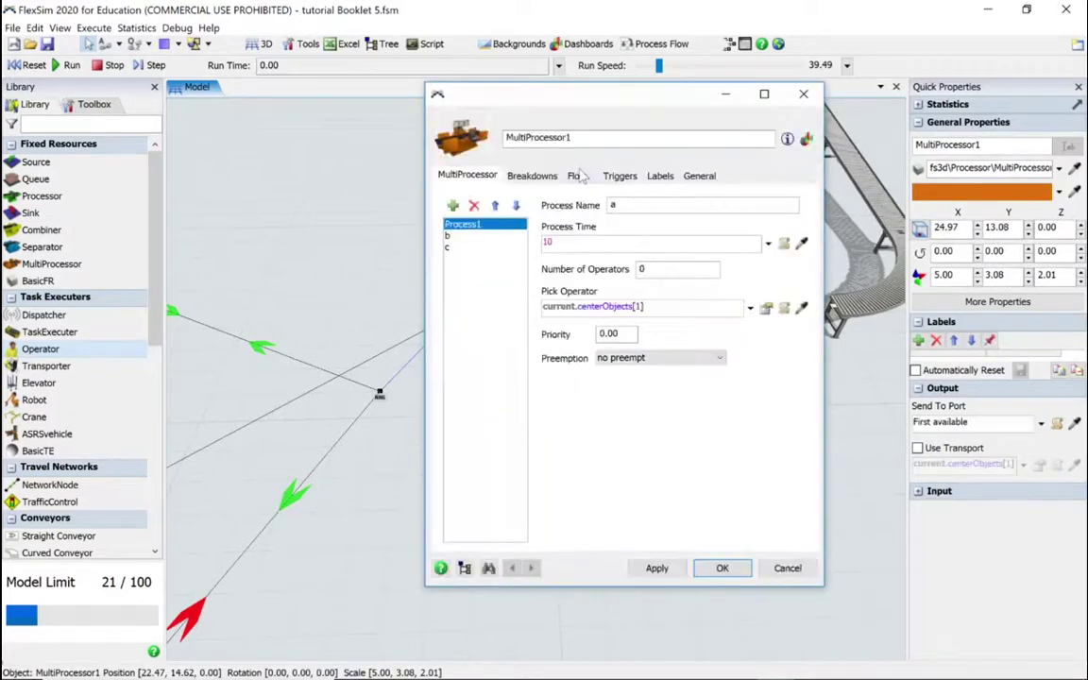
{"action": "left_click", "coordinate": [576, 176]}
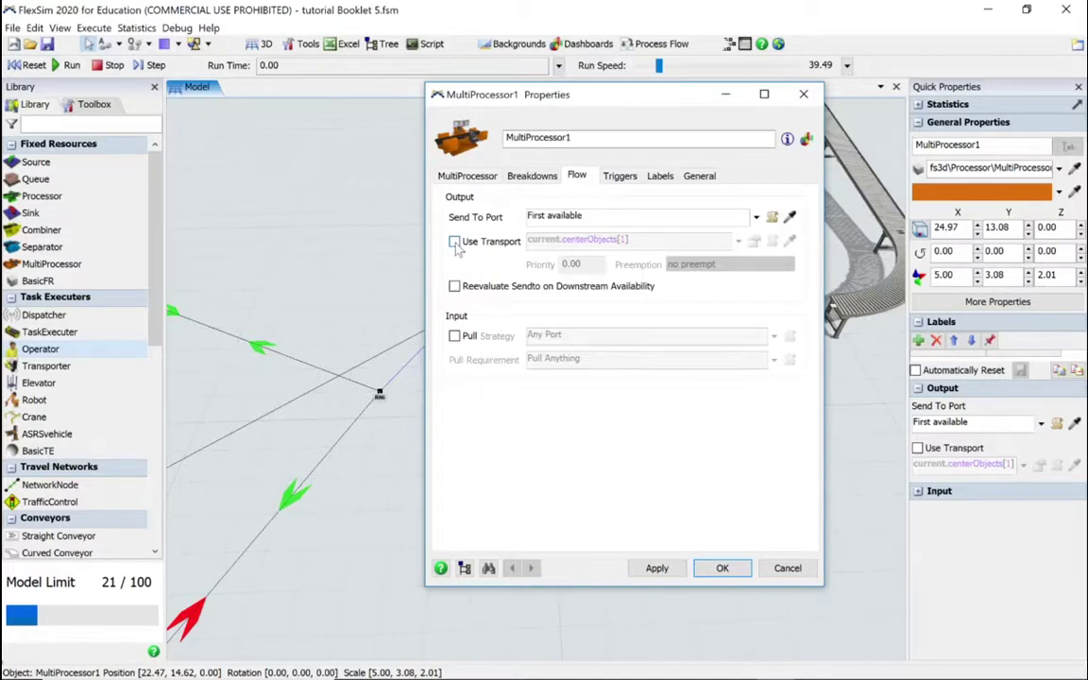
{"action": "left_click", "coordinate": [455, 242]}
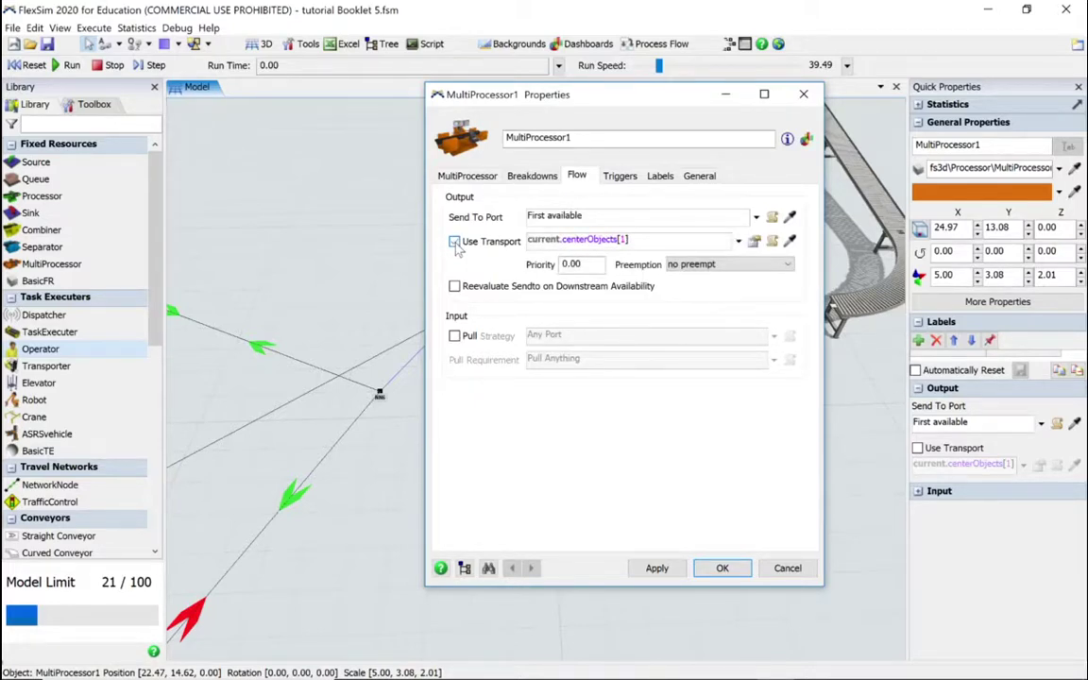
{"action": "left_click", "coordinate": [721, 568]}
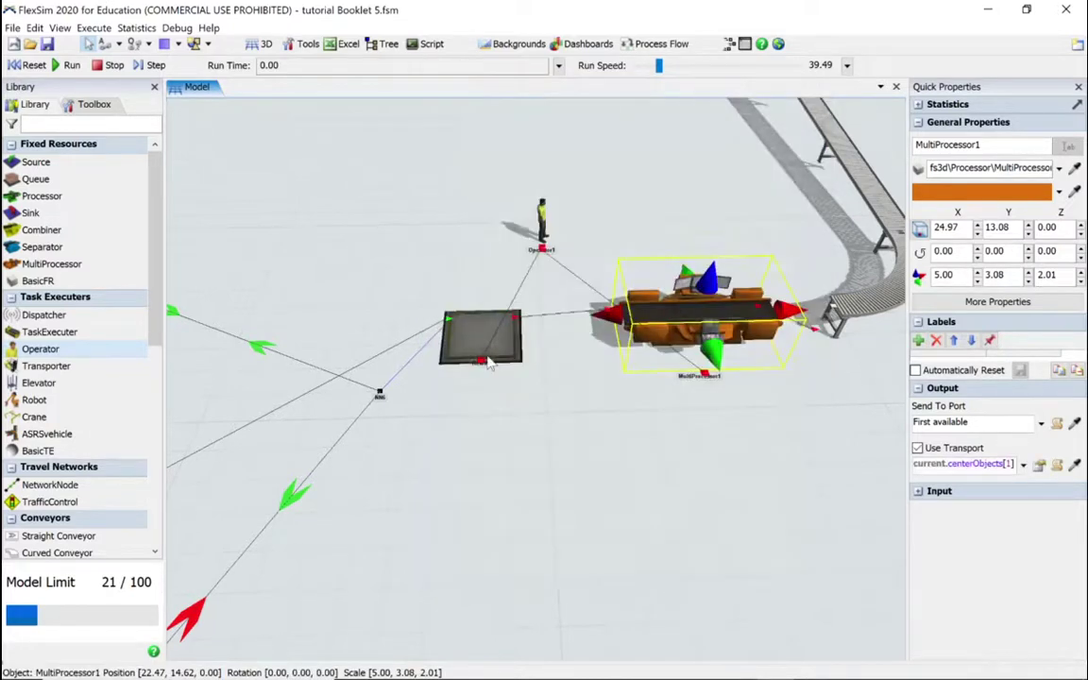
- Enable Use Transport for the Rework queue's output, with current.centerObjects[1] as the transport, and accept its properties
{"action": "left_click", "coordinate": [486, 361]}
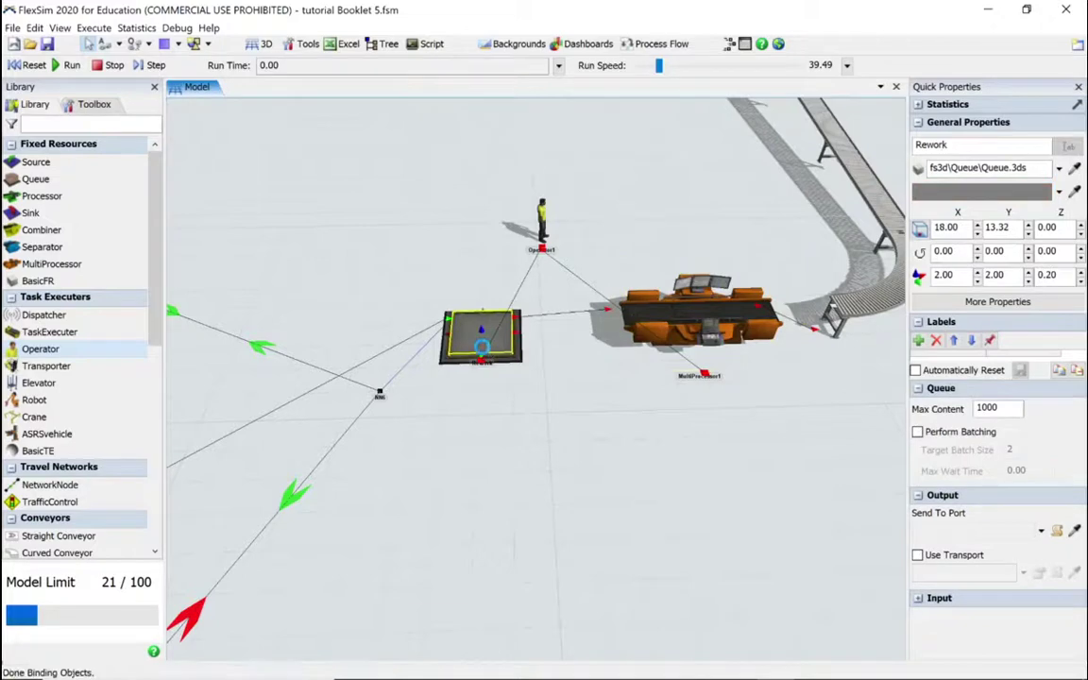
{"action": "double_click", "coordinate": [484, 355]}
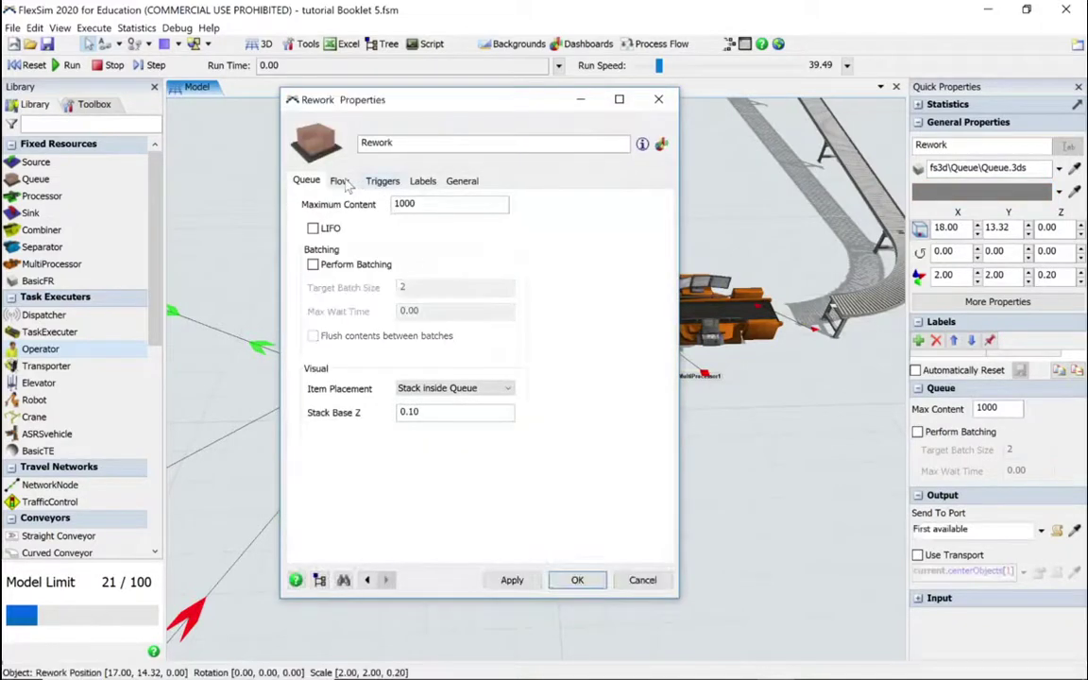
{"action": "left_click", "coordinate": [339, 182]}
{"action": "left_click", "coordinate": [331, 249]}
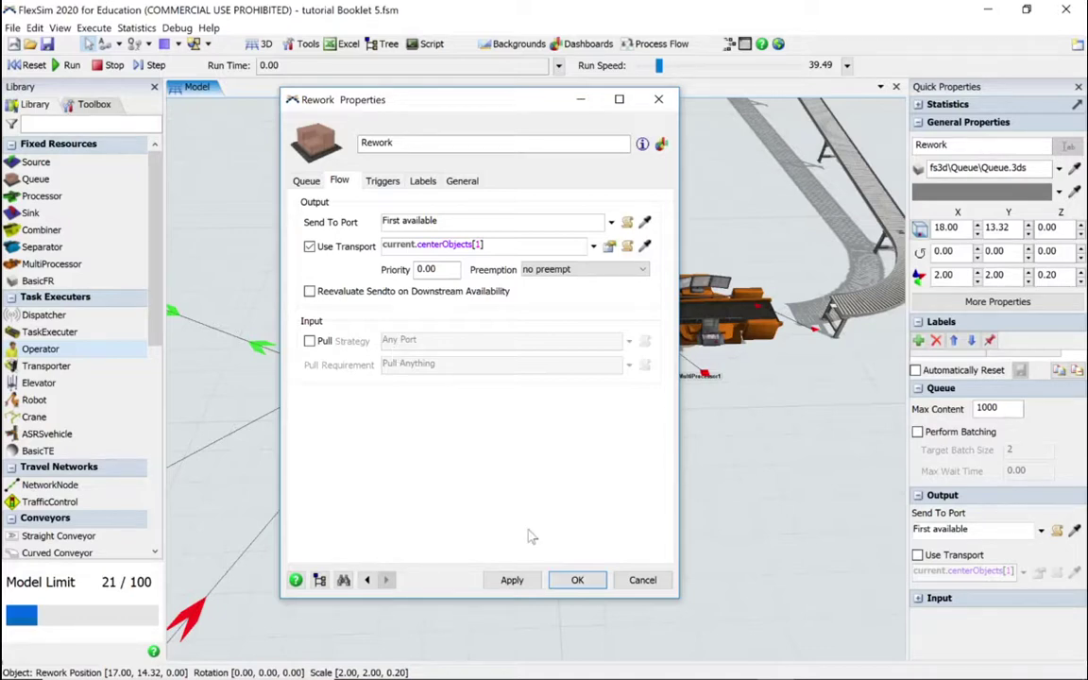
{"action": "left_click", "coordinate": [577, 580]}
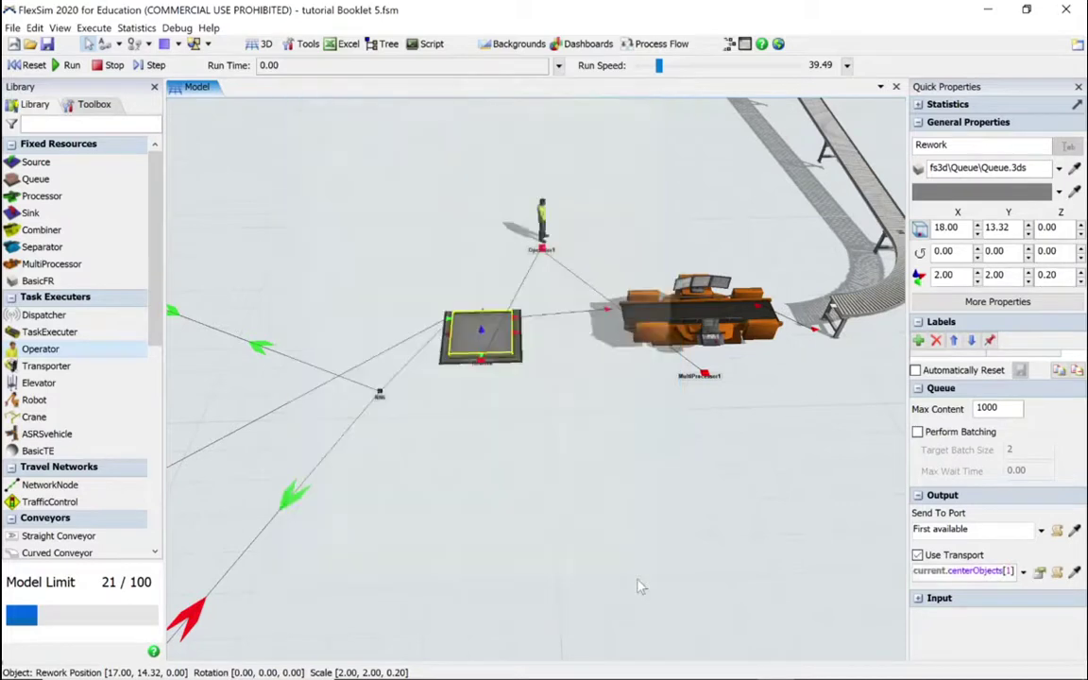
- Reset and run the model, and examine how items travel around the conveyor loop to its end at Queue1
{"action": "left_click", "coordinate": [493, 461]}
{"action": "right_click_drag", "start_coordinate": [493, 461], "coordinate": [444, 406]}
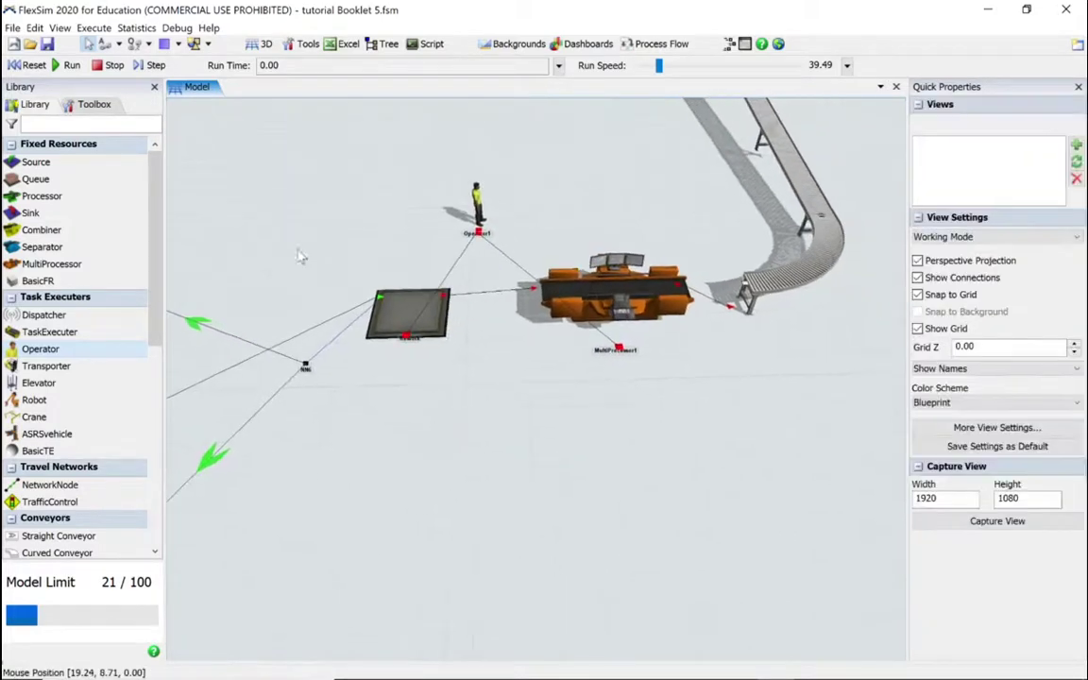
{"action": "left_click", "coordinate": [29, 65]}
{"action": "left_click", "coordinate": [66, 65]}
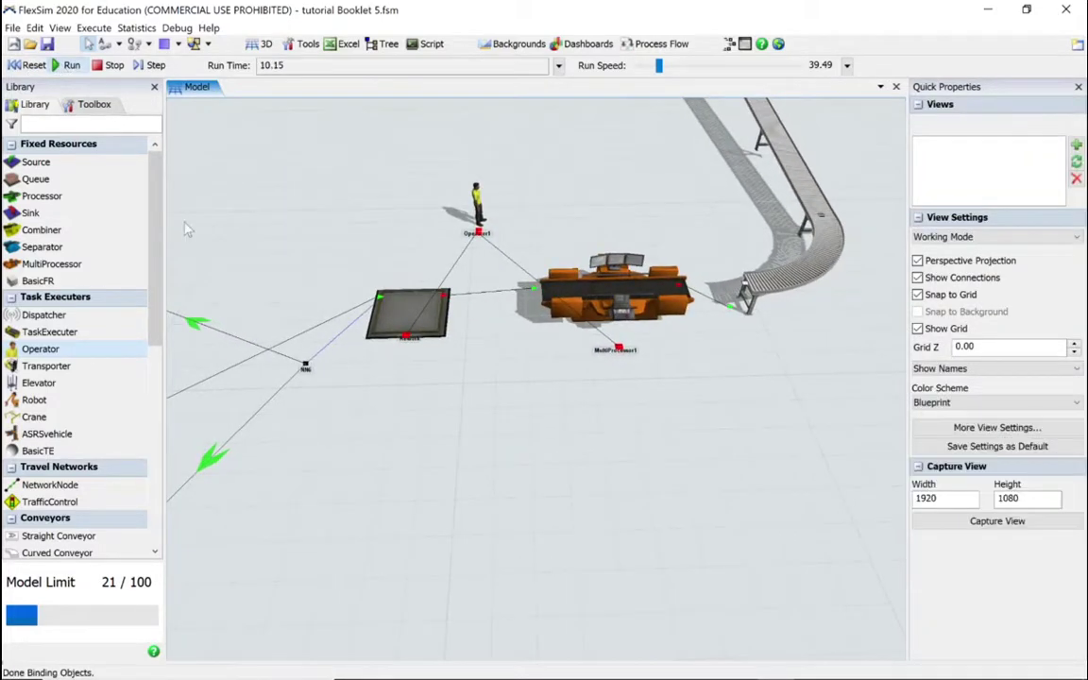
{"action": "right_click_drag", "start_coordinate": [395, 480], "coordinate": [850, 349]}
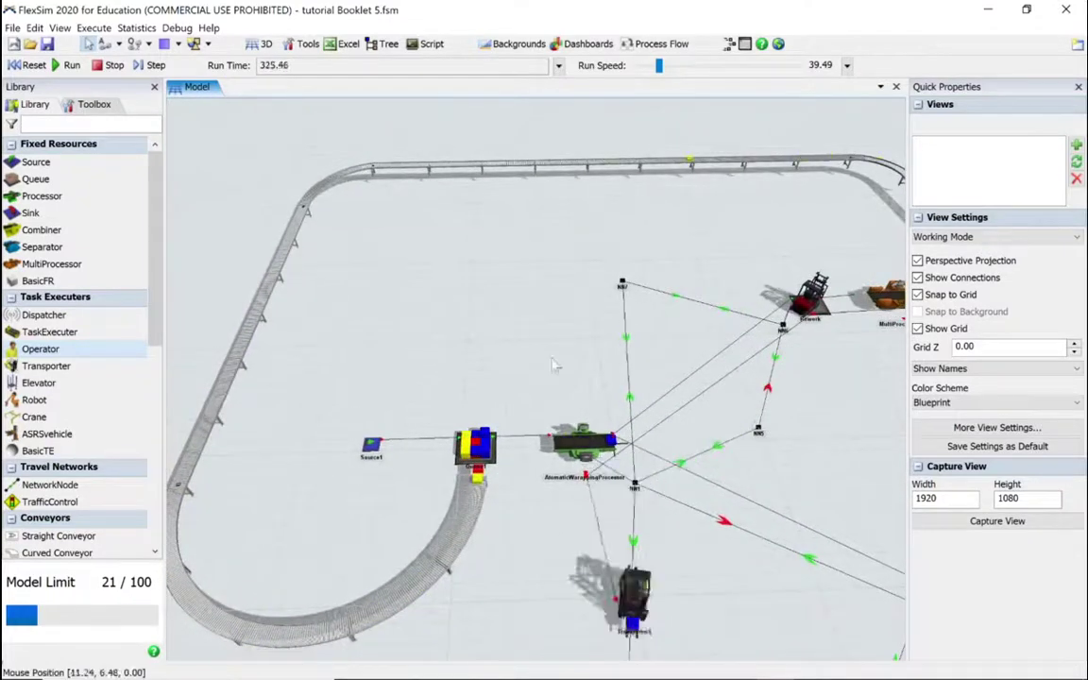
{"action": "scroll", "coordinate": [377, 368], "scroll_direction": "up", "scroll_amount": 3}
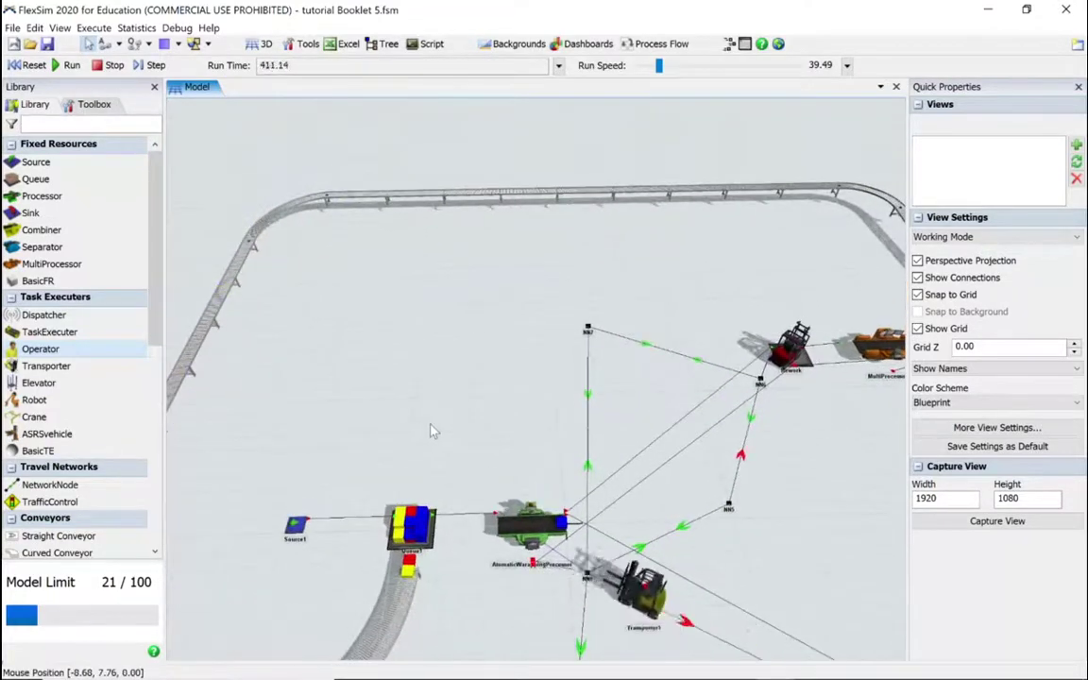
{"action": "scroll", "coordinate": [416, 416], "scroll_direction": "up", "scroll_amount": 4}
{"action": "scroll", "coordinate": [433, 431], "scroll_direction": "down", "scroll_amount": 5}
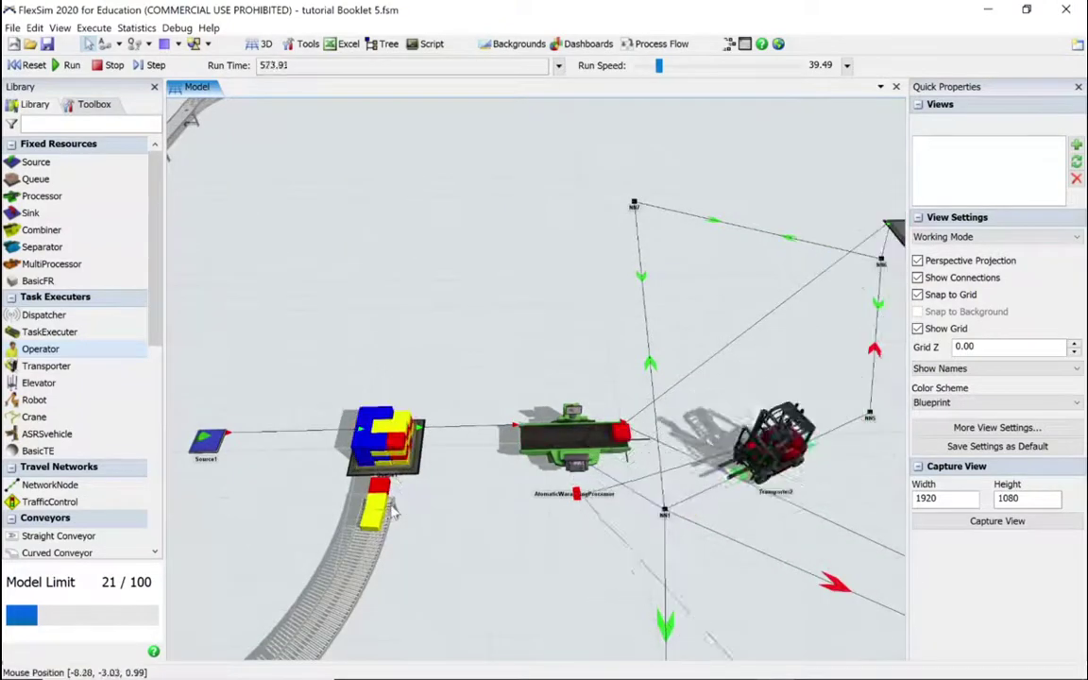
- Reset the model and connect the end of the U-bend conveyor to Queue1
{"action": "left_click", "coordinate": [31, 65]}
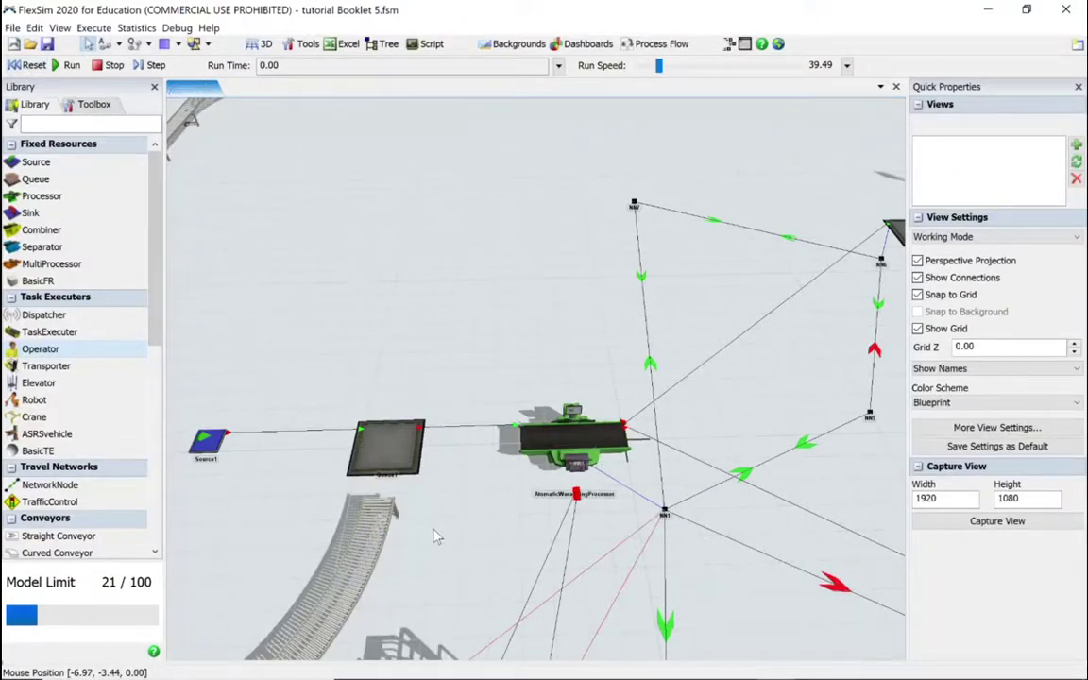
{"action": "left_click", "coordinate": [378, 506]}
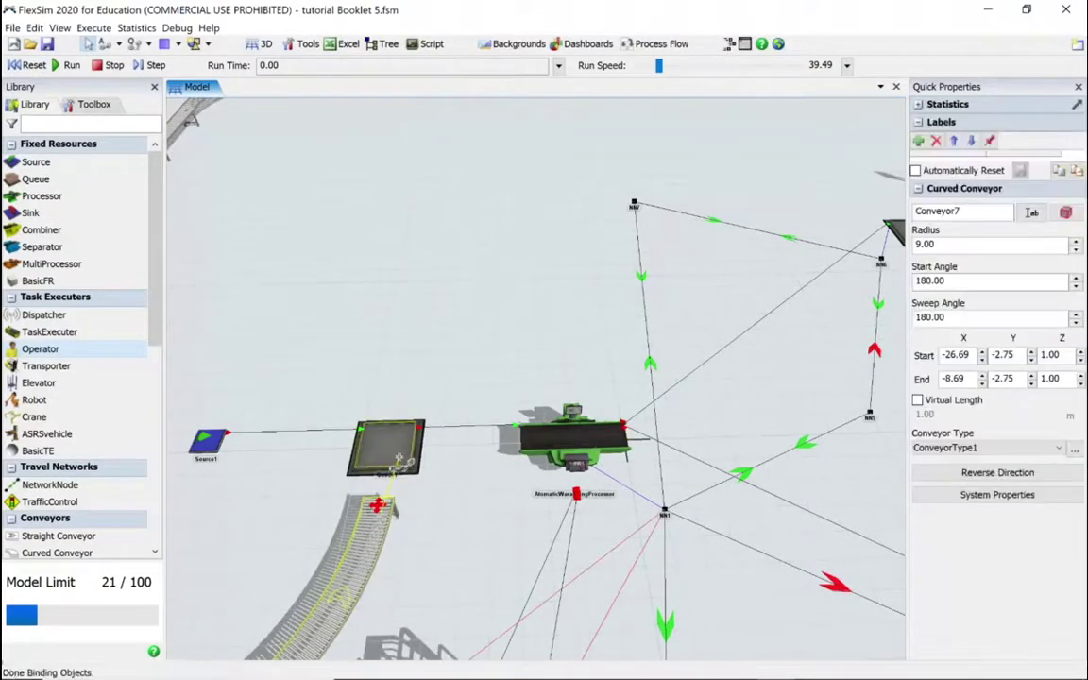
{"action": "left_click", "coordinate": [286, 302]}
- Add two more processes to MultiProcessor1, making three in its process list
{"action": "right_click_drag", "start_coordinate": [286, 302], "coordinate": [798, 364]}
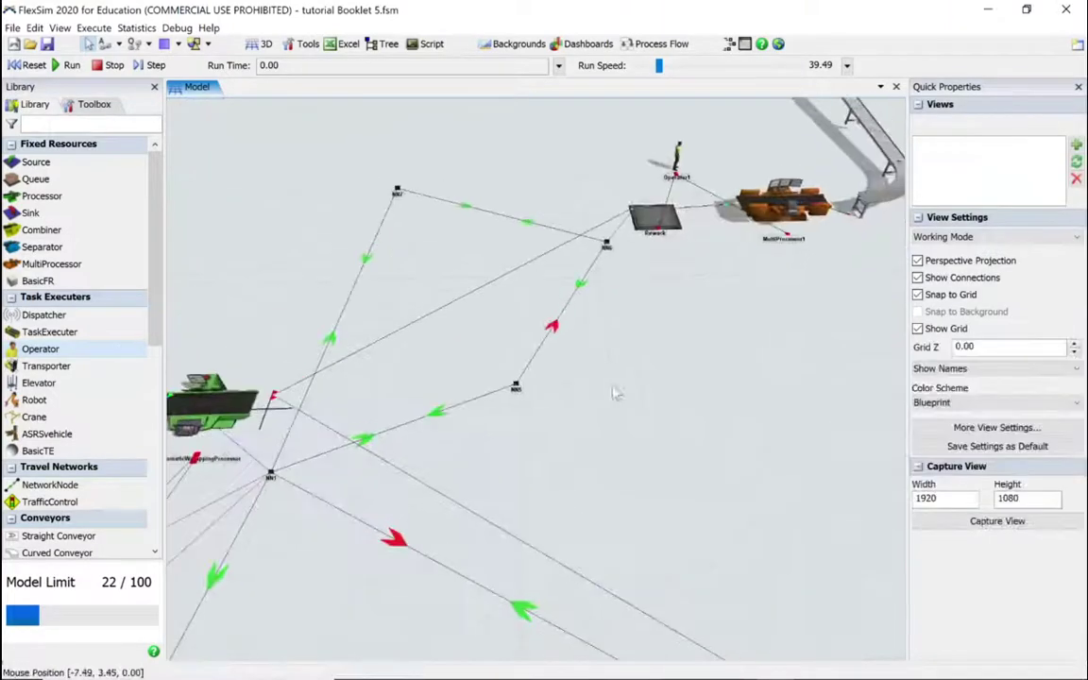
{"action": "right_click_drag", "start_coordinate": [655, 354], "coordinate": [420, 575]}
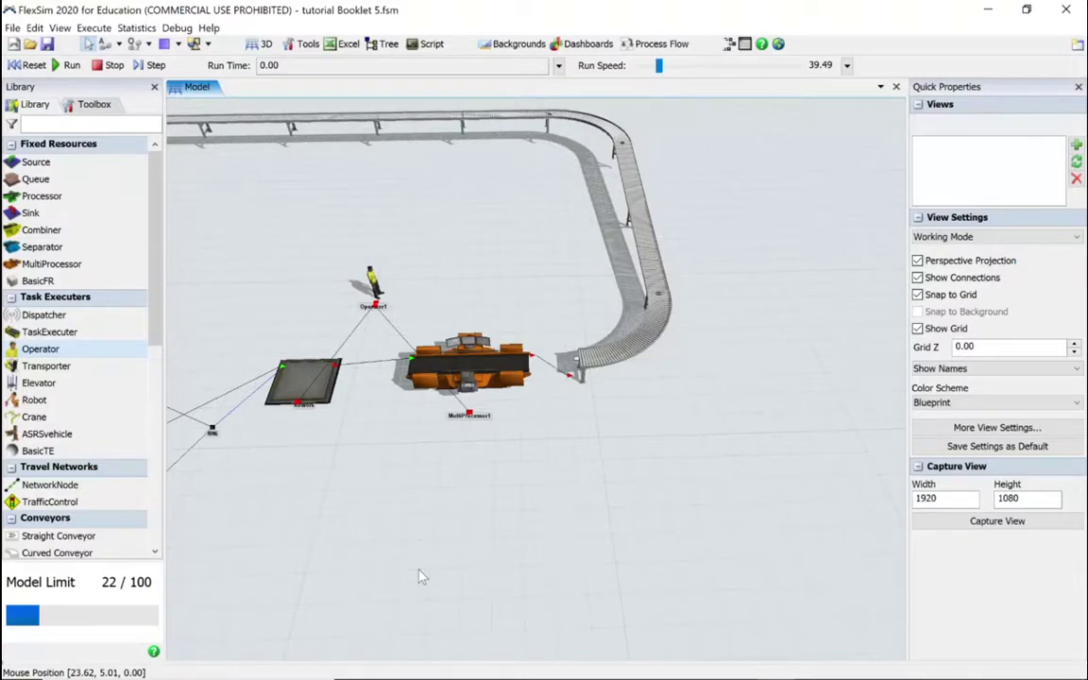
{"action": "left_click", "coordinate": [467, 371]}
{"action": "left_click", "coordinate": [464, 369]}
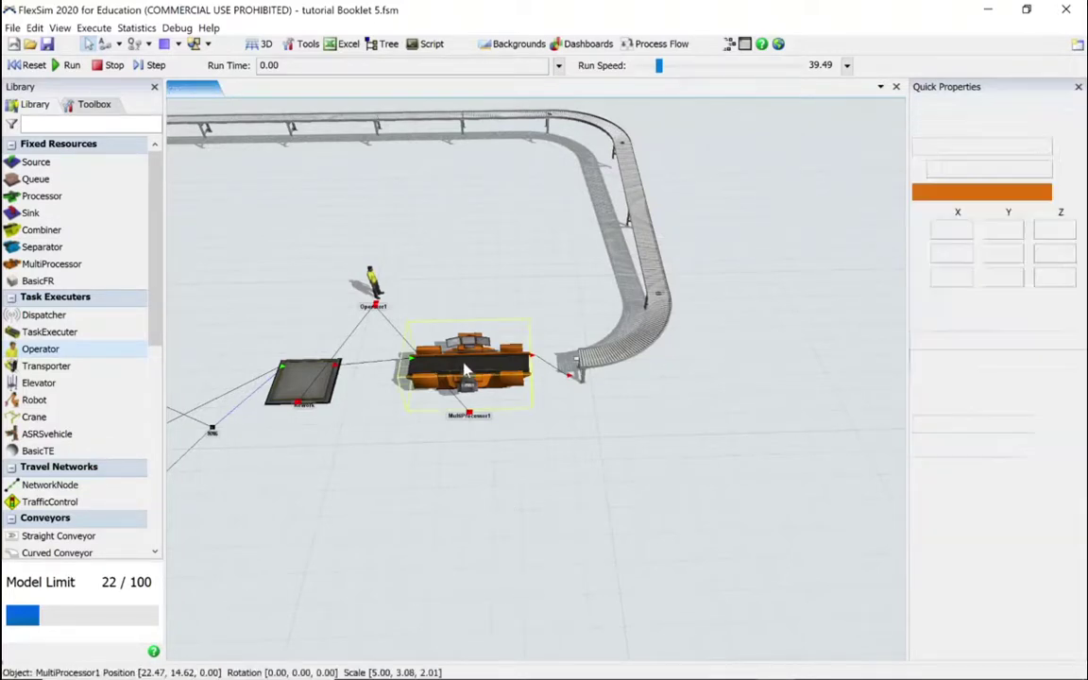
{"action": "double_click", "coordinate": [464, 368]}
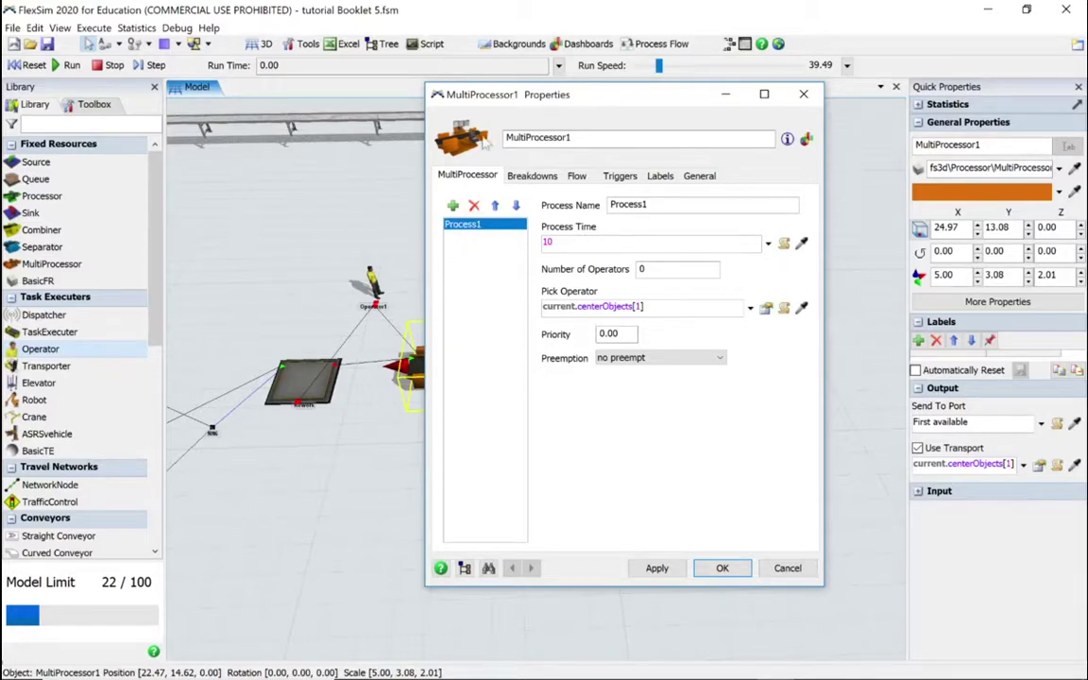
{"action": "left_click", "coordinate": [454, 206]}
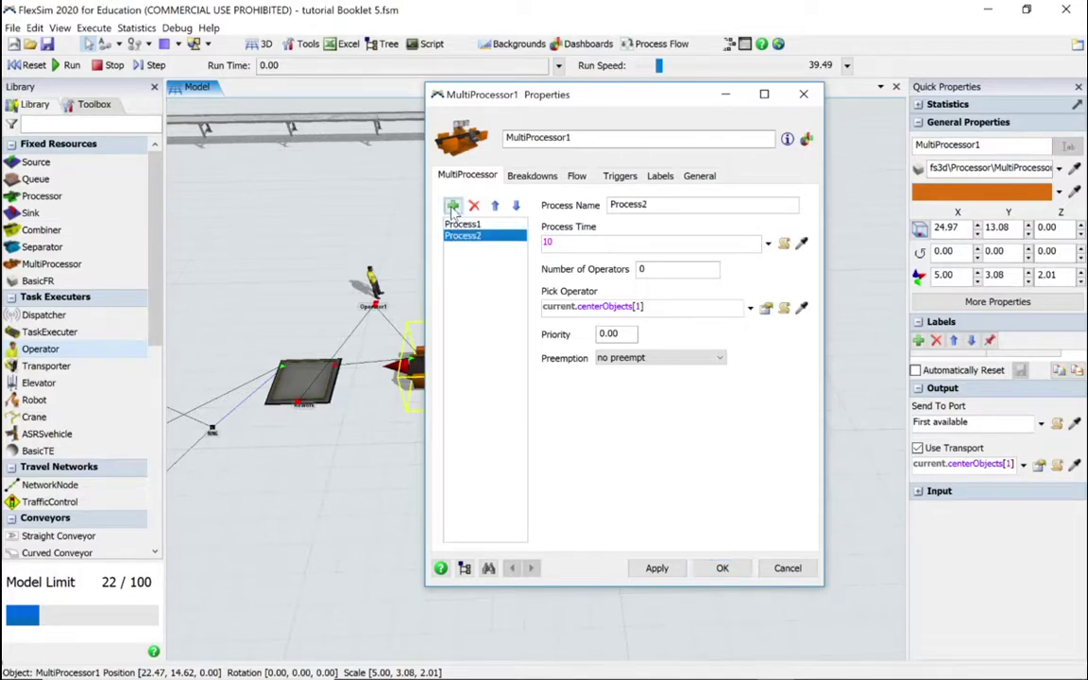
{"action": "left_click", "coordinate": [453, 206]}
- Rename MultiProcessor1's first process OpenBox and set its process time to 120
{"action": "left_click", "coordinate": [476, 227]}
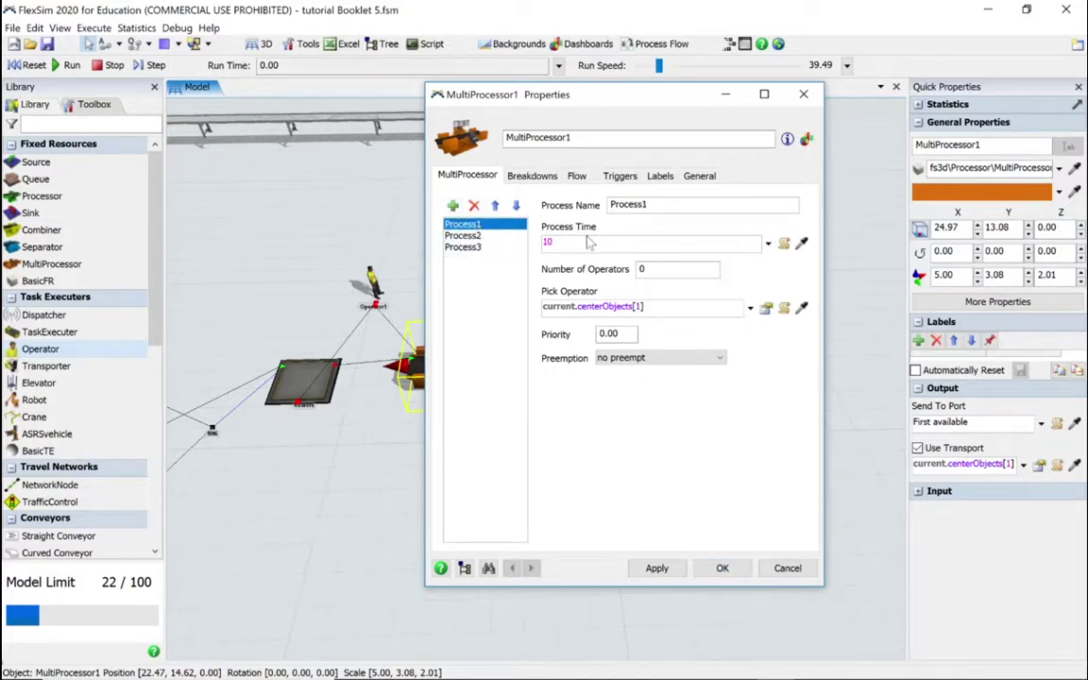
{"action": "double_click", "coordinate": [621, 204]}
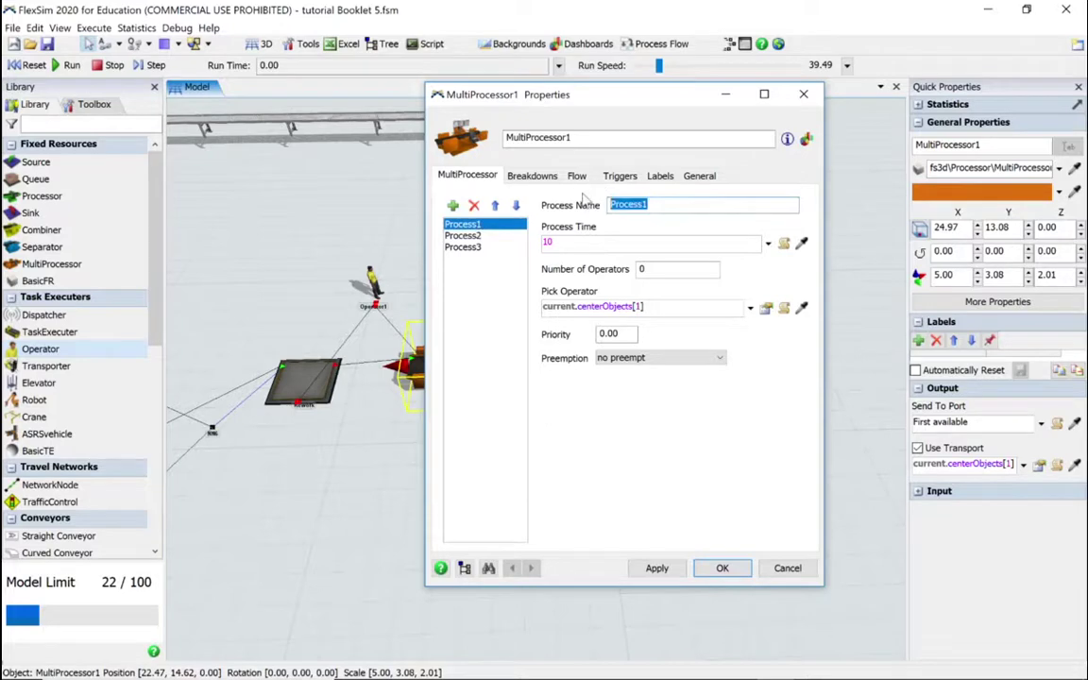
{"action": "type", "text": "O"}
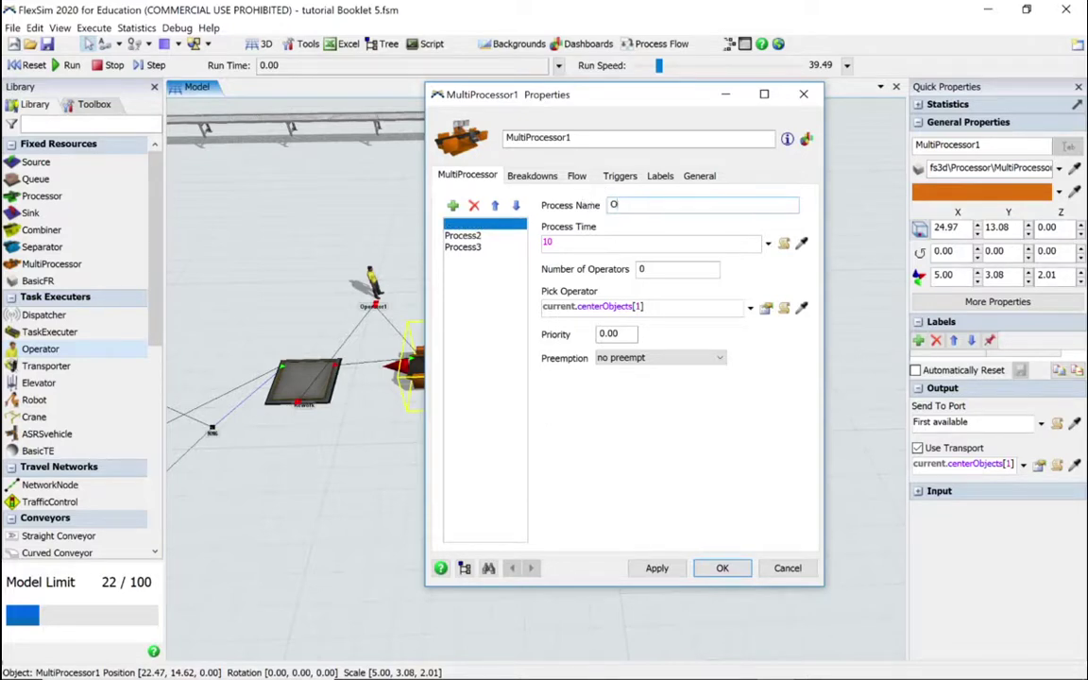
{"action": "type", "text": "penBox"}
{"action": "left_click", "coordinate": [619, 244]}
{"action": "type", "text": "120"}
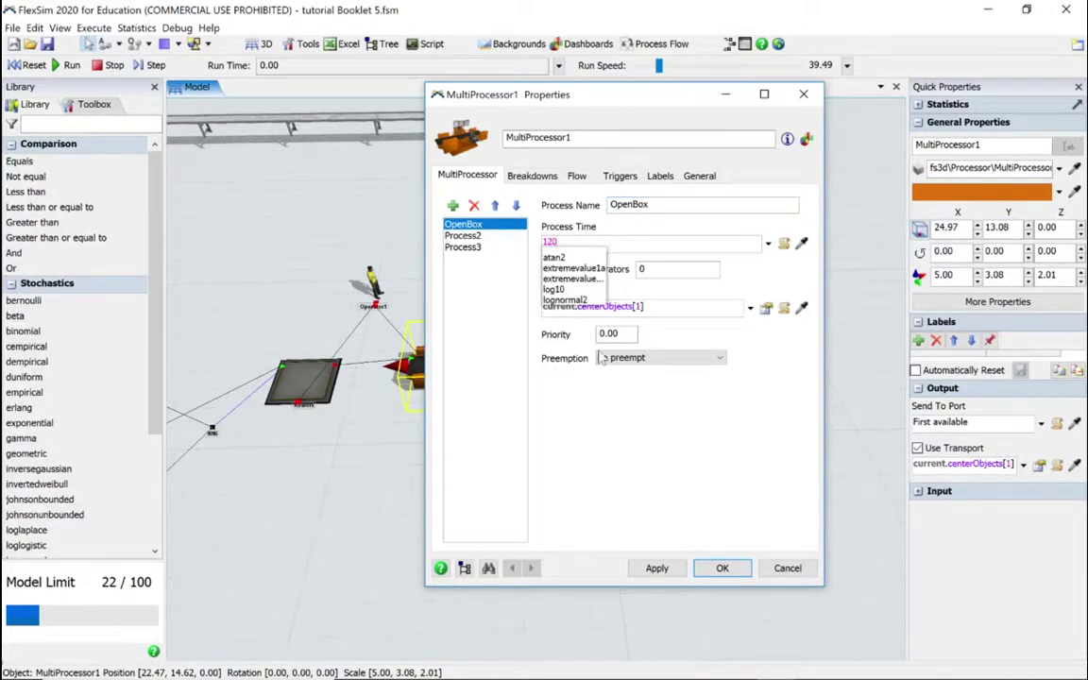
{"action": "left_click", "coordinate": [634, 467]}
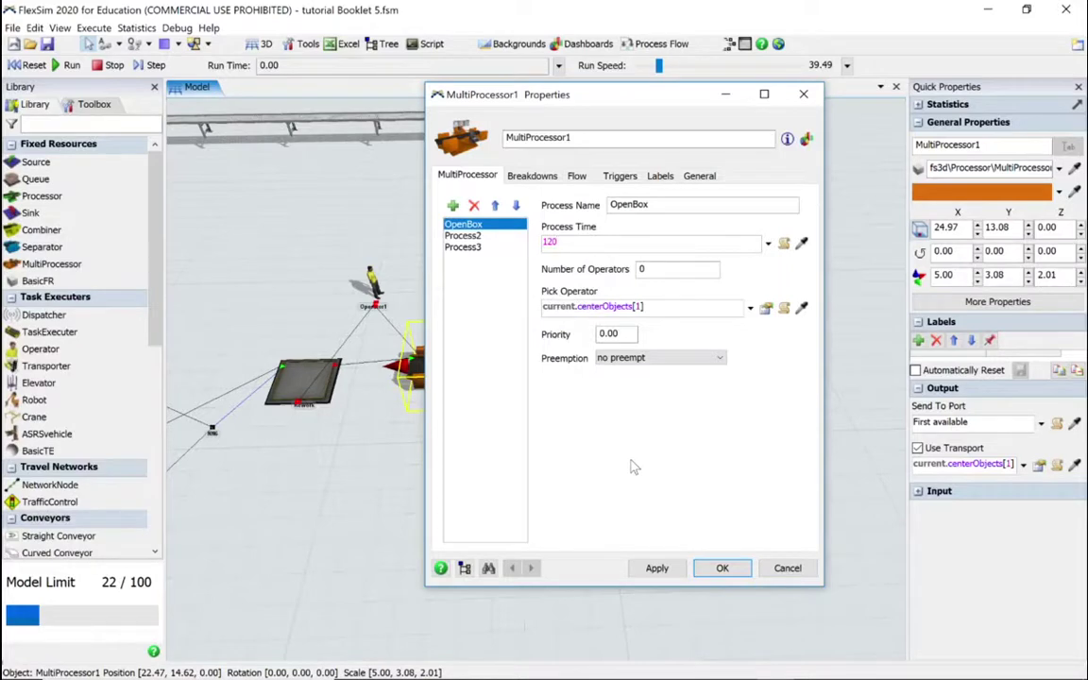
- Rename MultiProcessor1's second process RepairBox
{"action": "left_click", "coordinate": [475, 236]}
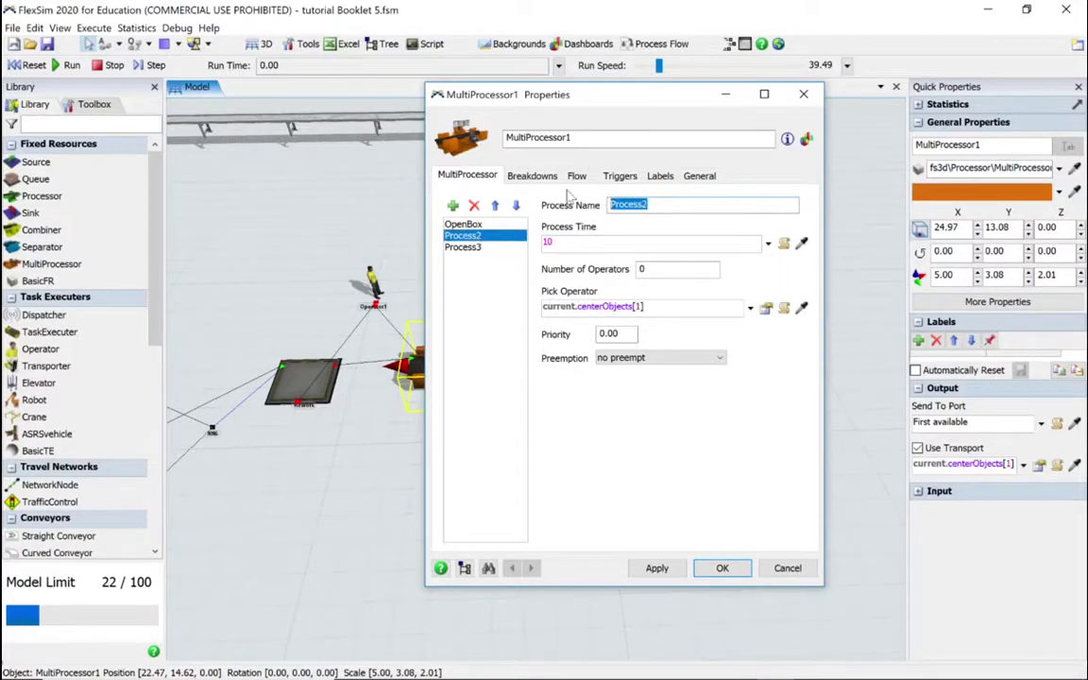
{"action": "type", "text": "Repair"}
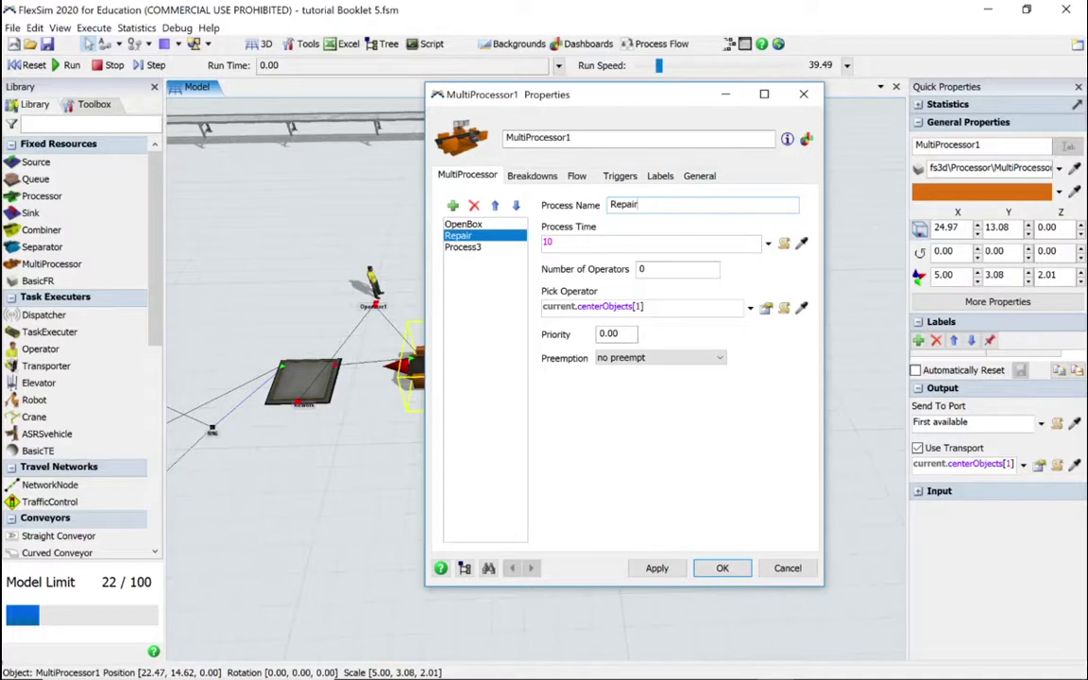
{"action": "type", "text": "Box"}
- Set RepairBox's process time to Values By Case on item.Type, with time 60 for case 1 and 120 for case 2
{"action": "left_click", "coordinate": [768, 245]}
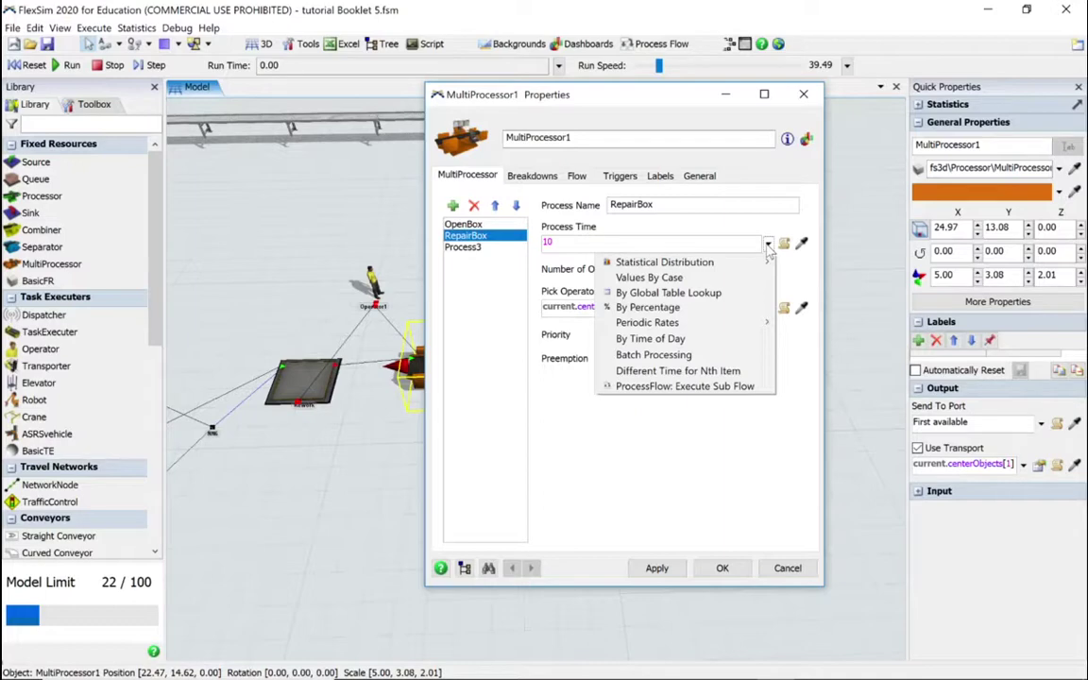
{"action": "left_click", "coordinate": [650, 277]}
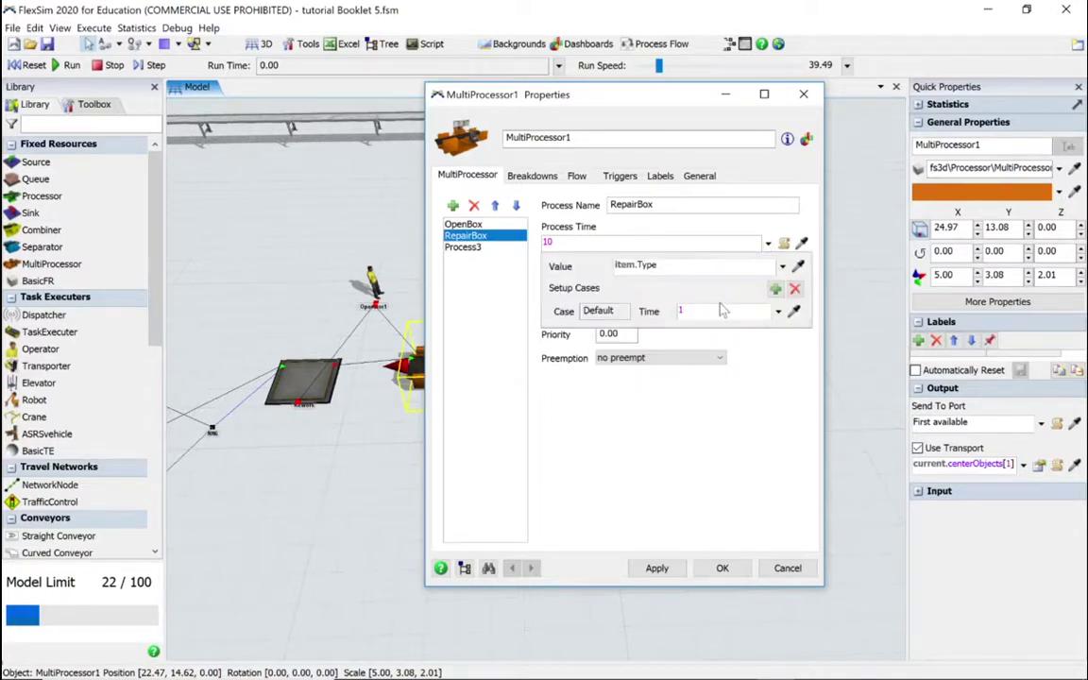
{"action": "left_click", "coordinate": [774, 289]}
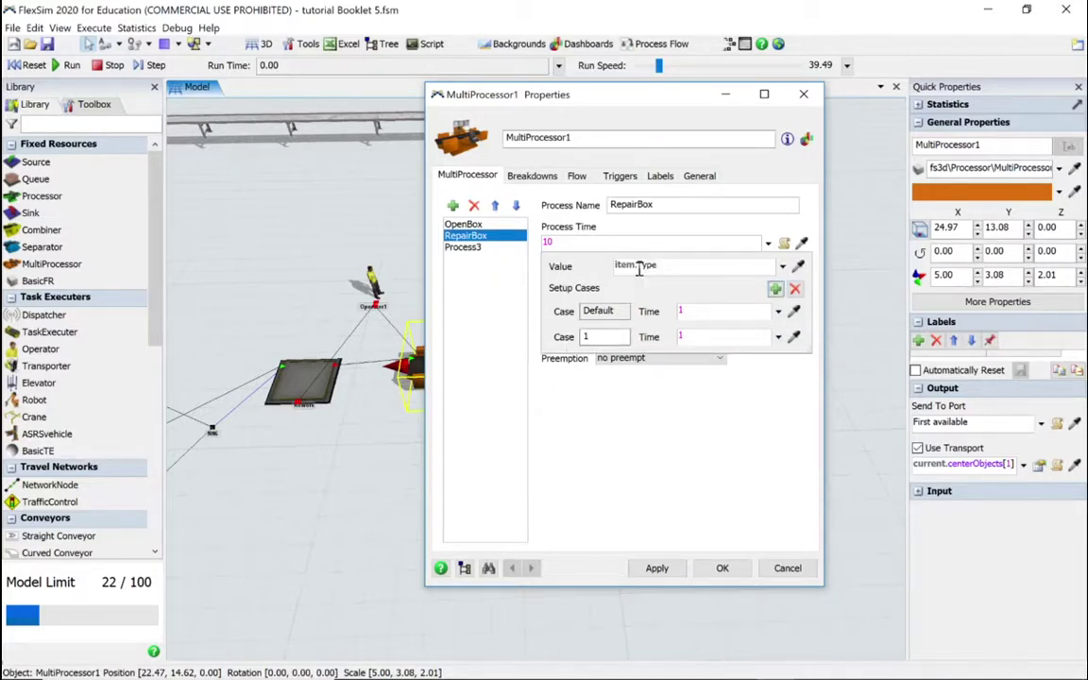
{"action": "left_click", "coordinate": [775, 289]}
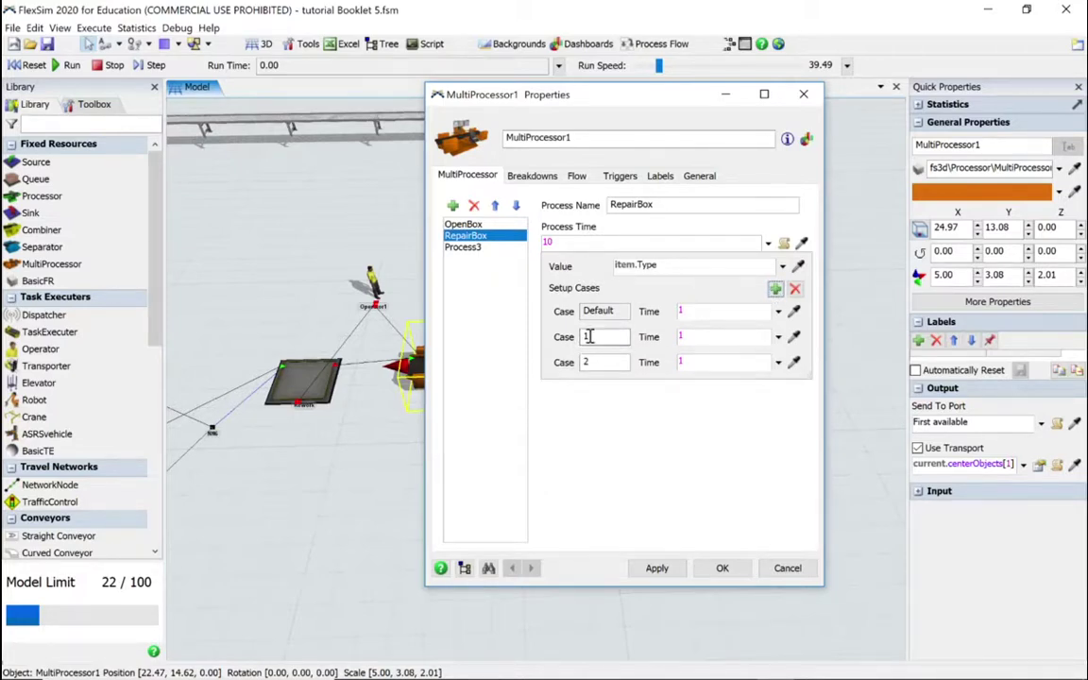
{"action": "left_click", "coordinate": [707, 340]}
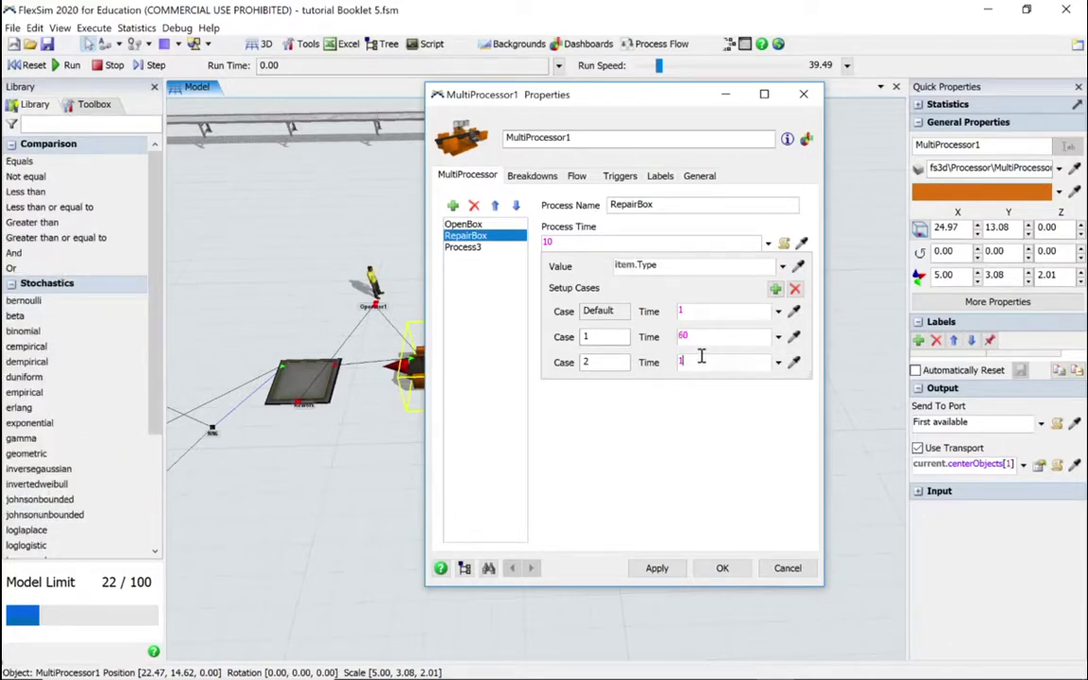
{"action": "left_click", "coordinate": [703, 359]}
{"action": "type", "text": "20"}
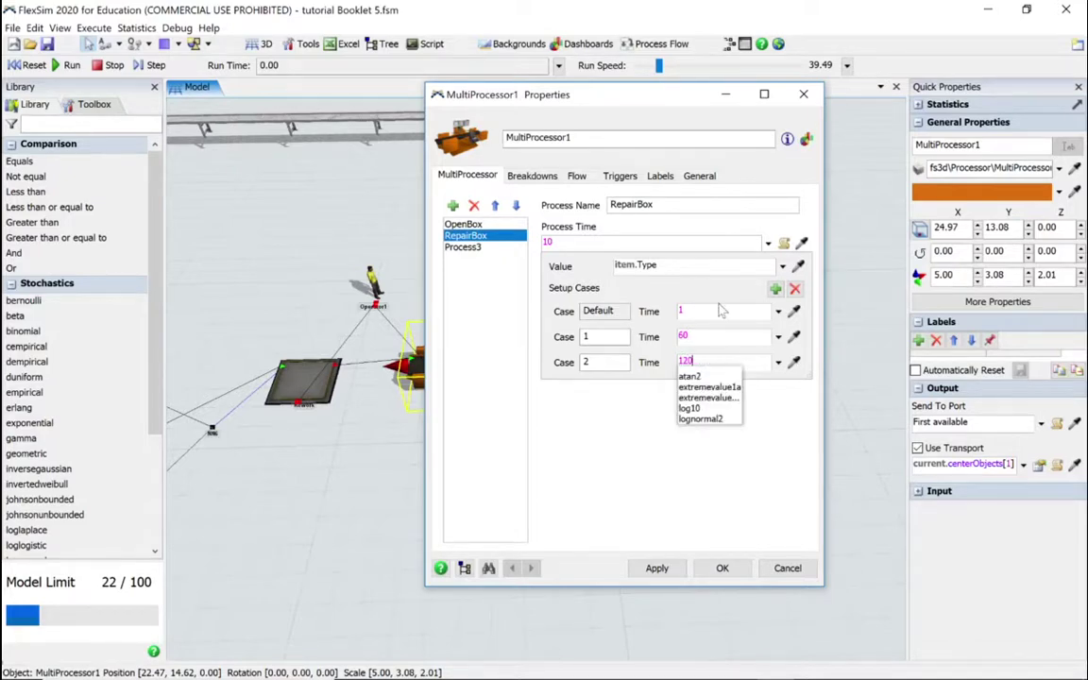
- Set the time of RepairBox's default case to 180
{"action": "left_click", "coordinate": [708, 309]}
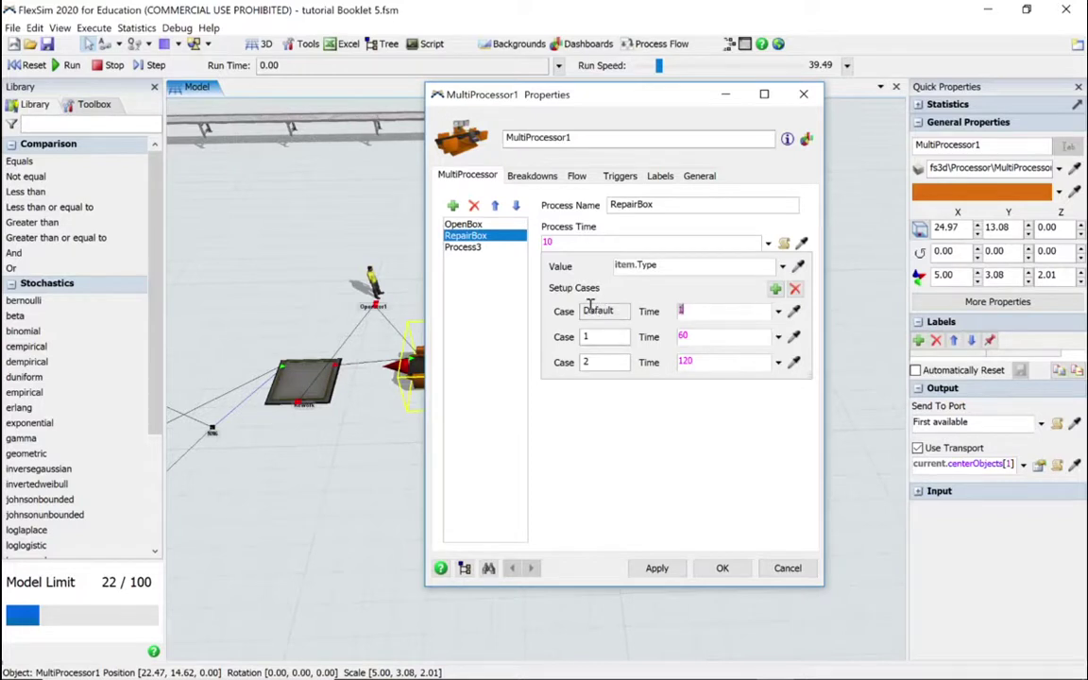
{"action": "type", "text": "80"}
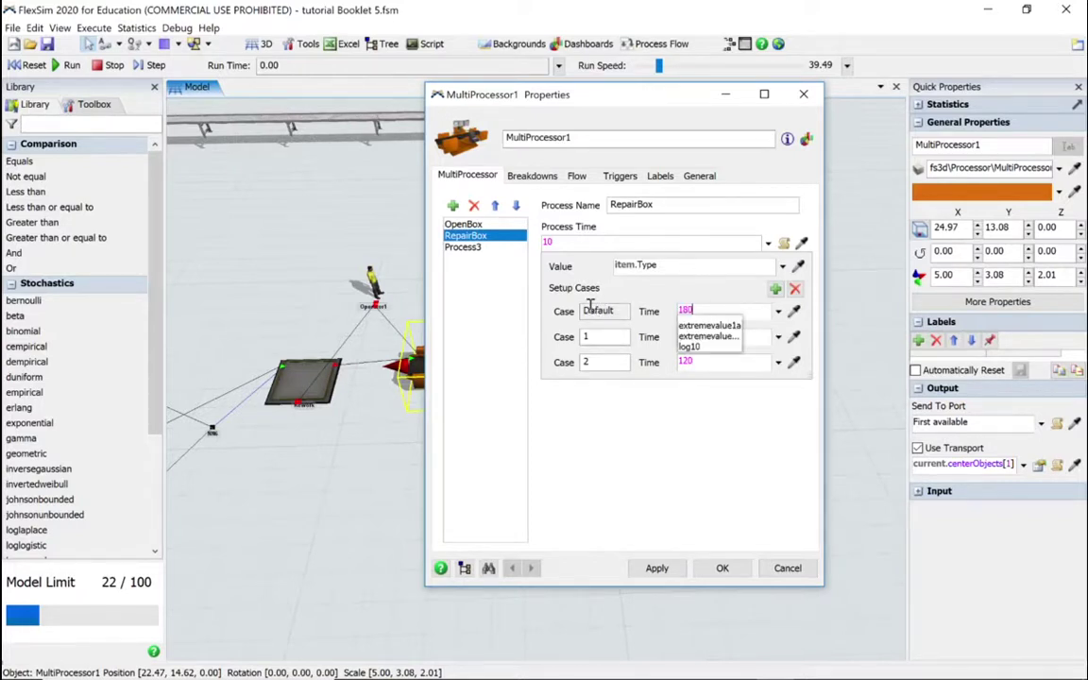
{"action": "left_click", "coordinate": [664, 288]}
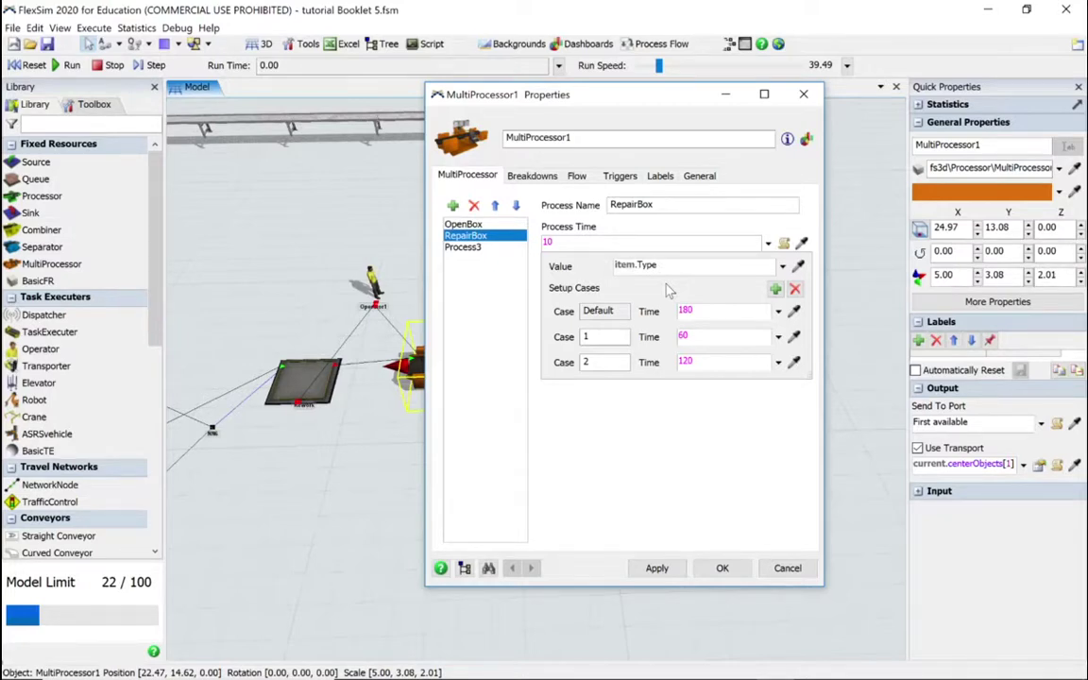
- Rename MultiProcessor1's third process UnloadBox, set its process time to 120 and accept the properties
{"action": "left_click", "coordinate": [464, 248]}
{"action": "left_click_drag", "start_coordinate": [663, 204], "coordinate": [603, 204]}
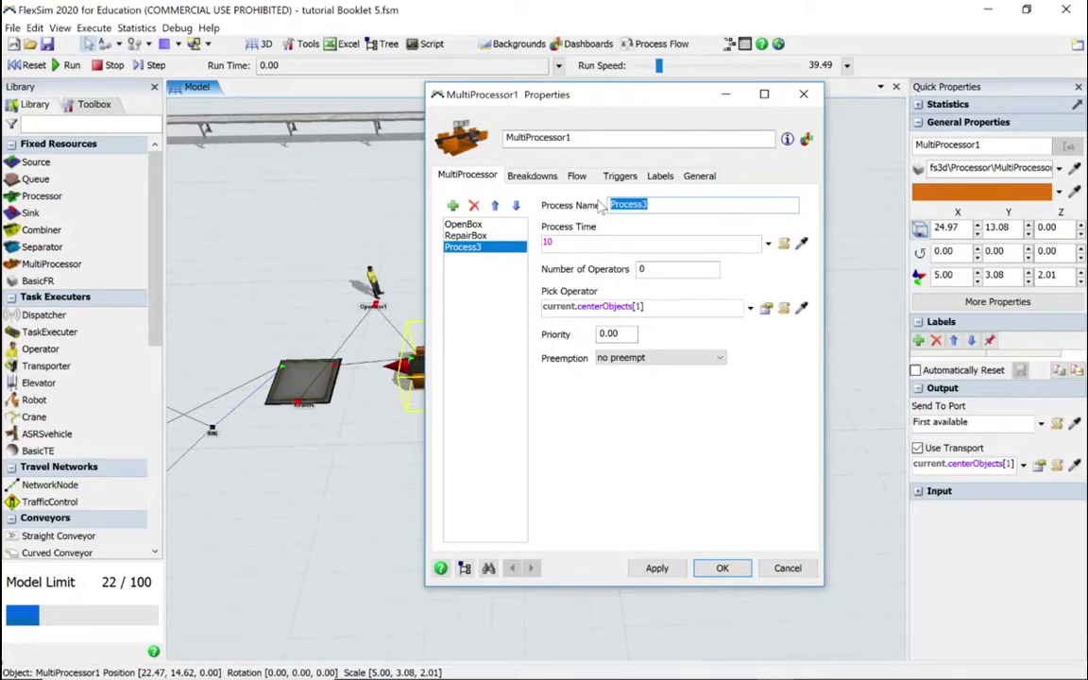
{"action": "type", "text": "Un"}
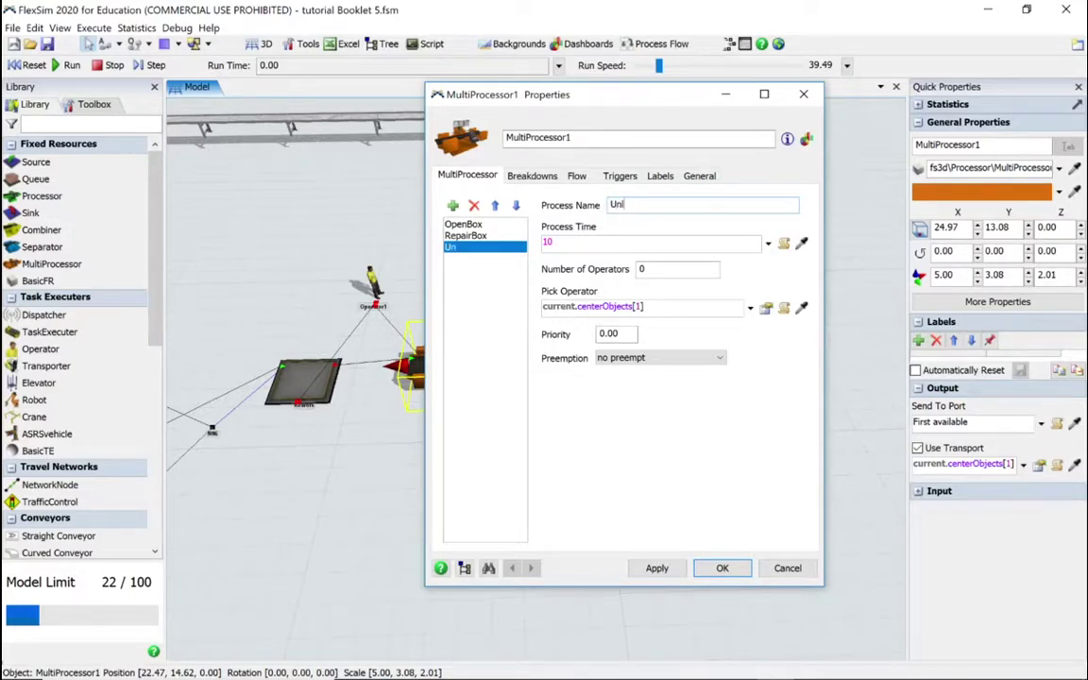
{"action": "type", "text": "loadBox"}
{"action": "double_click", "coordinate": [561, 243]}
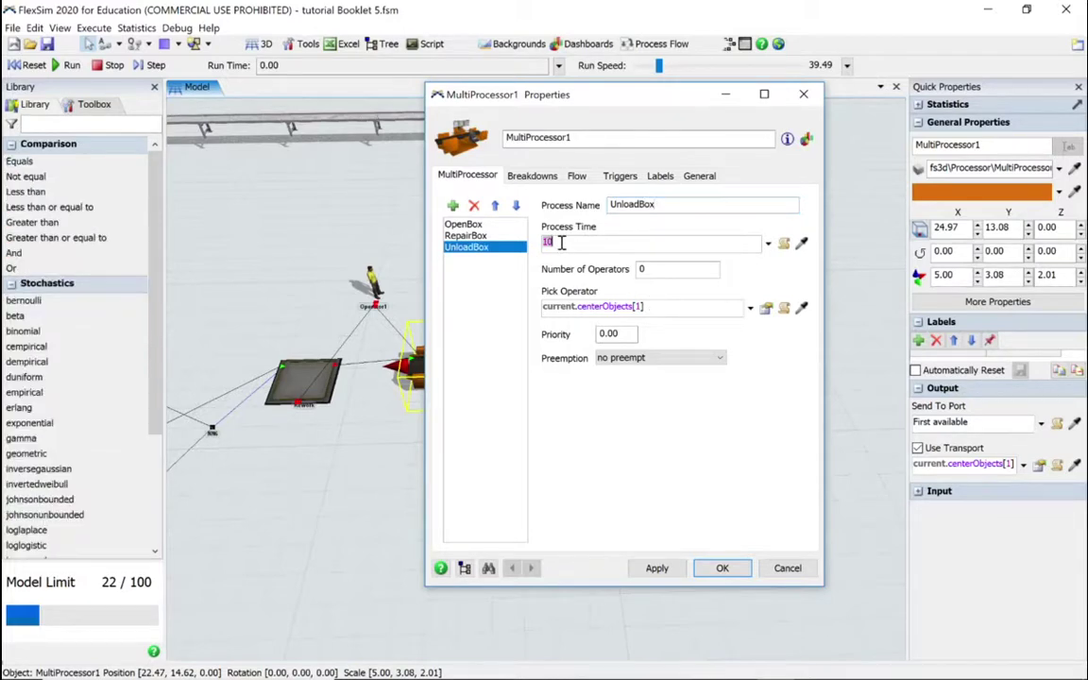
{"action": "type", "text": "120"}
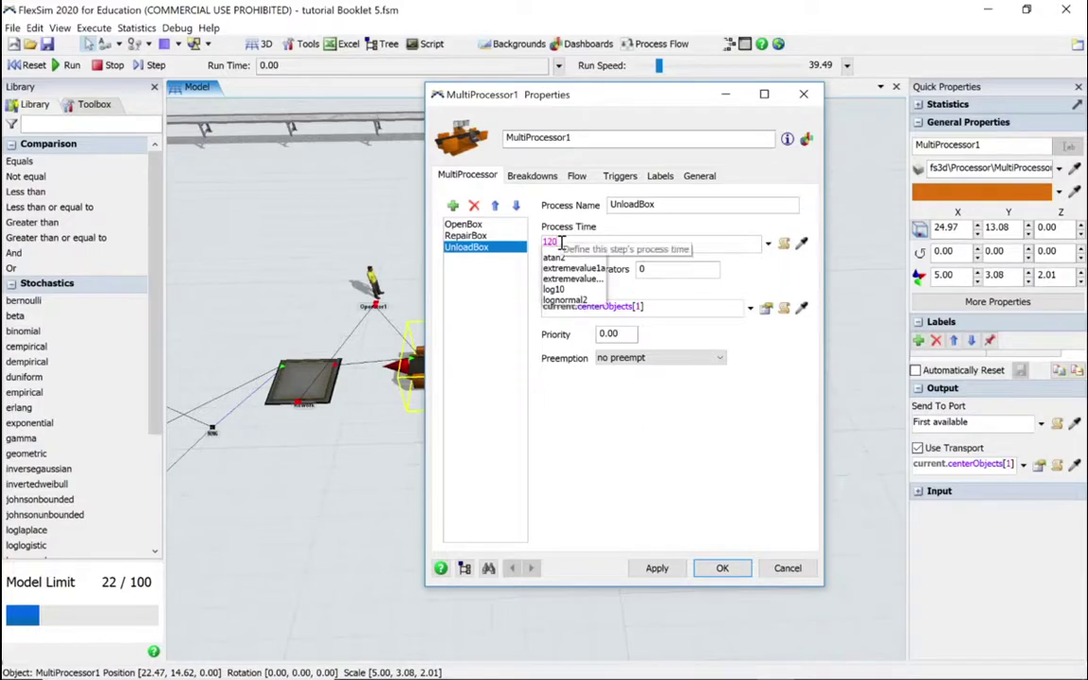
{"action": "left_click", "coordinate": [614, 451]}
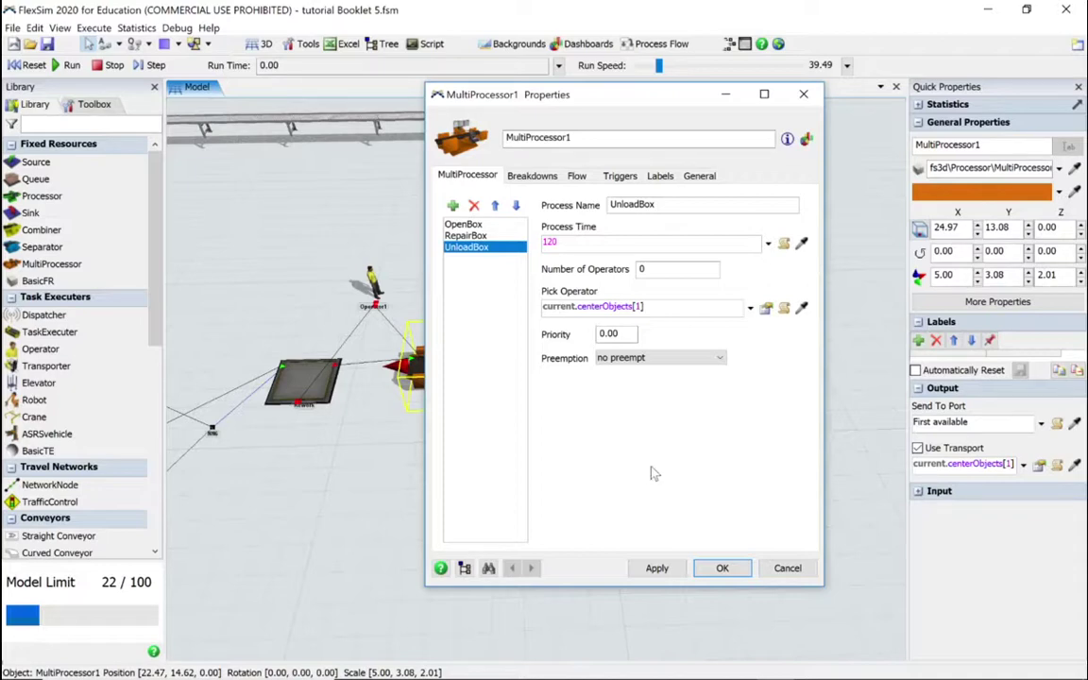
{"action": "left_click", "coordinate": [655, 569]}
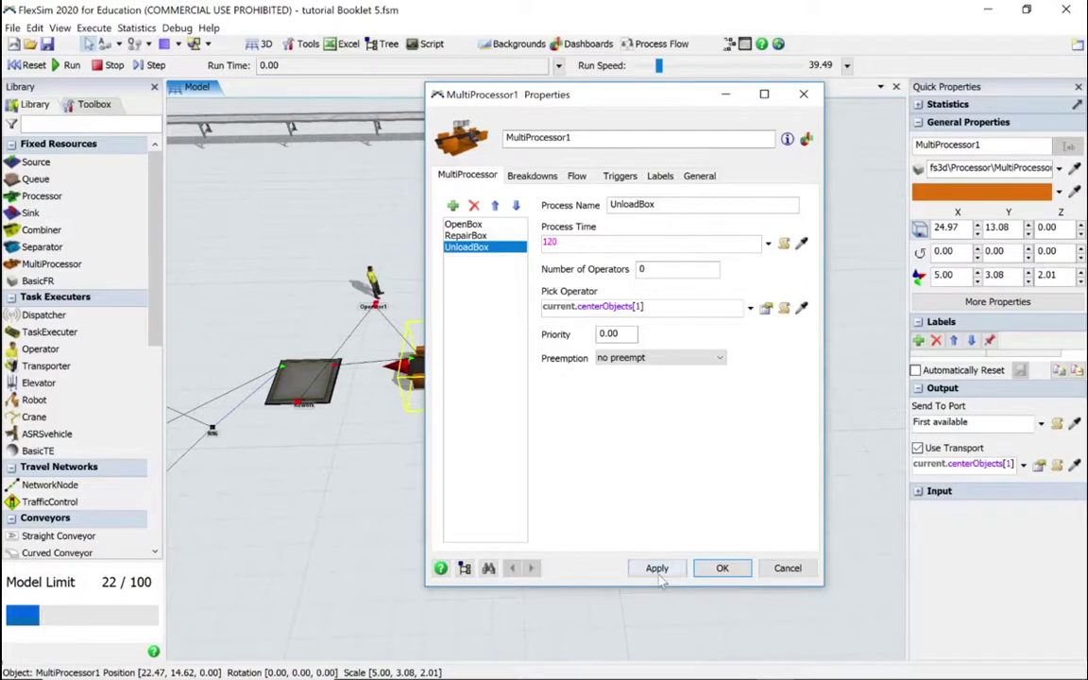
{"action": "left_click", "coordinate": [719, 570]}
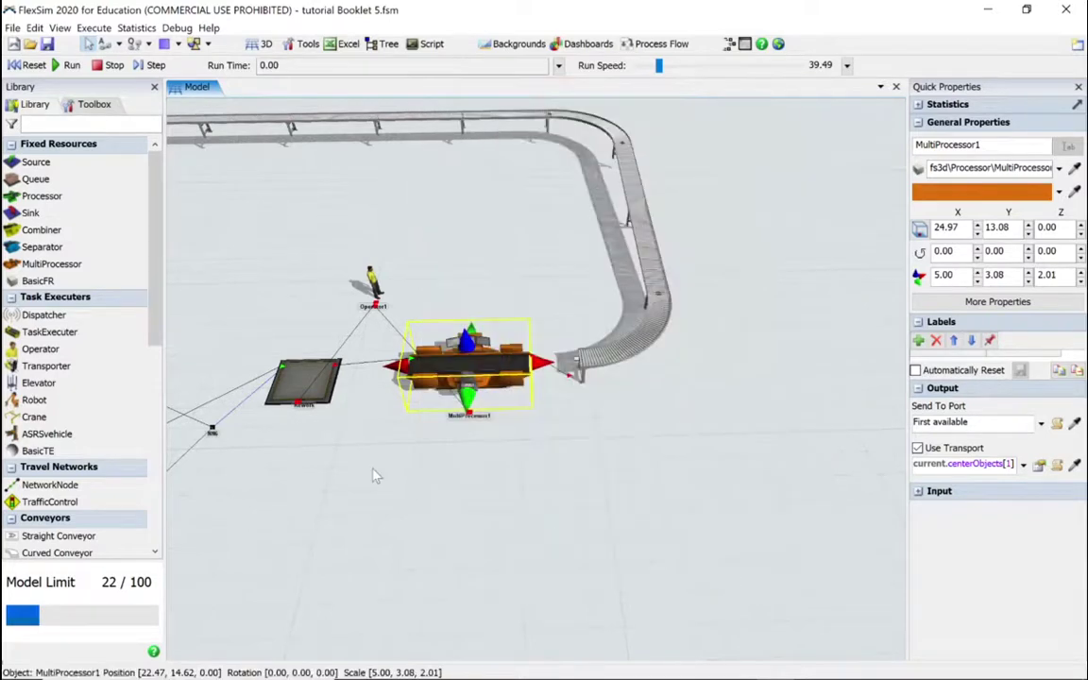
- Reset and run the simulation, advancing it event by event until the red product reaches the Rework queue
{"action": "left_click", "coordinate": [335, 421]}
{"action": "left_click_drag", "start_coordinate": [335, 421], "coordinate": [600, 357]}
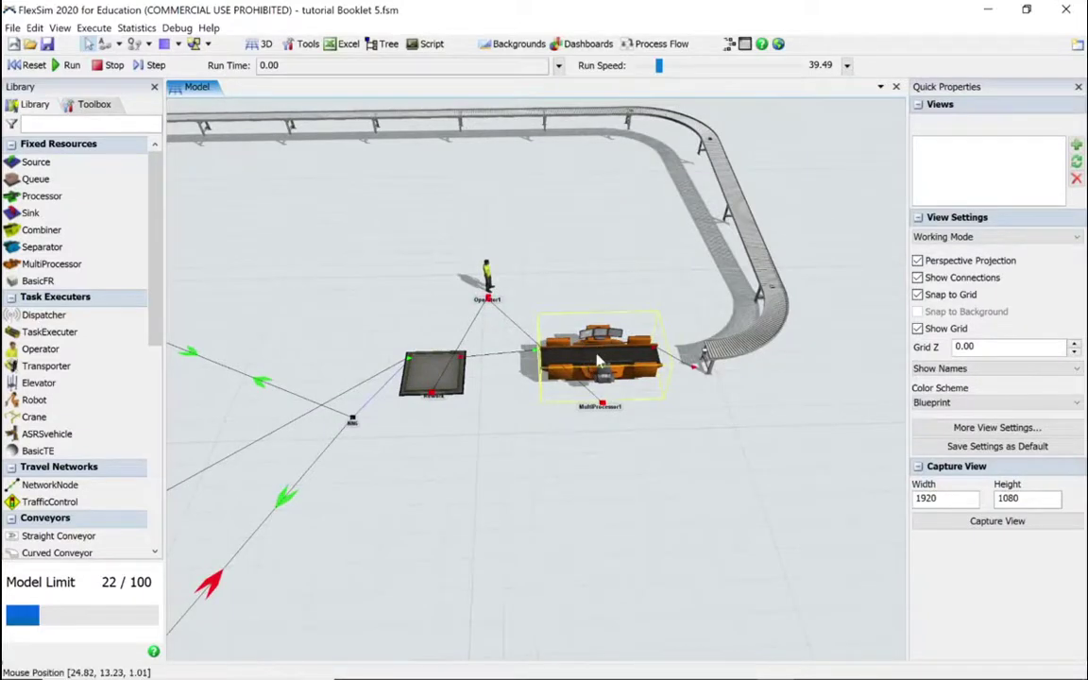
{"action": "left_click", "coordinate": [598, 361]}
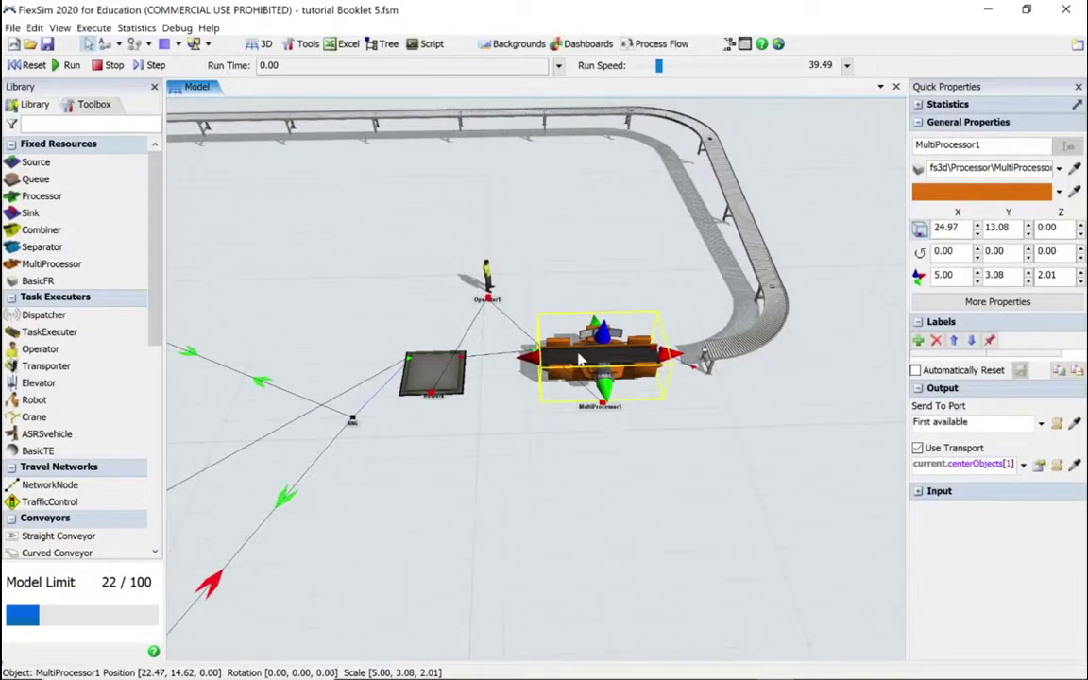
{"action": "left_click_drag", "start_coordinate": [363, 405], "coordinate": [396, 378]}
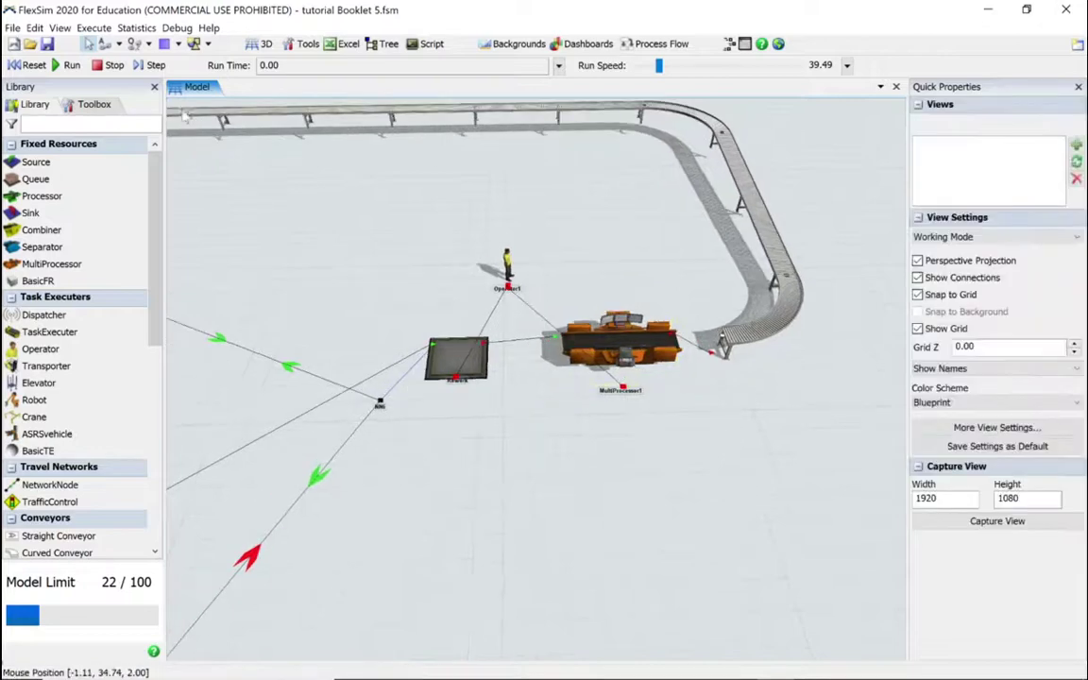
{"action": "left_click_drag", "start_coordinate": [346, 206], "coordinate": [376, 166]}
{"action": "left_click", "coordinate": [28, 65]}
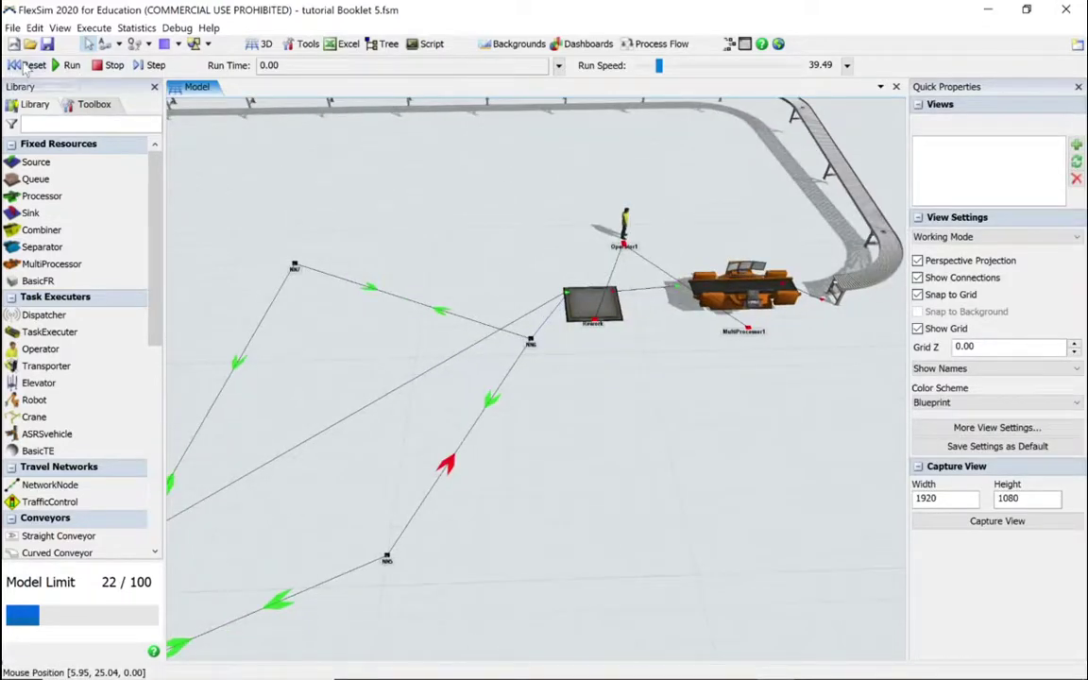
{"action": "left_click", "coordinate": [71, 63]}
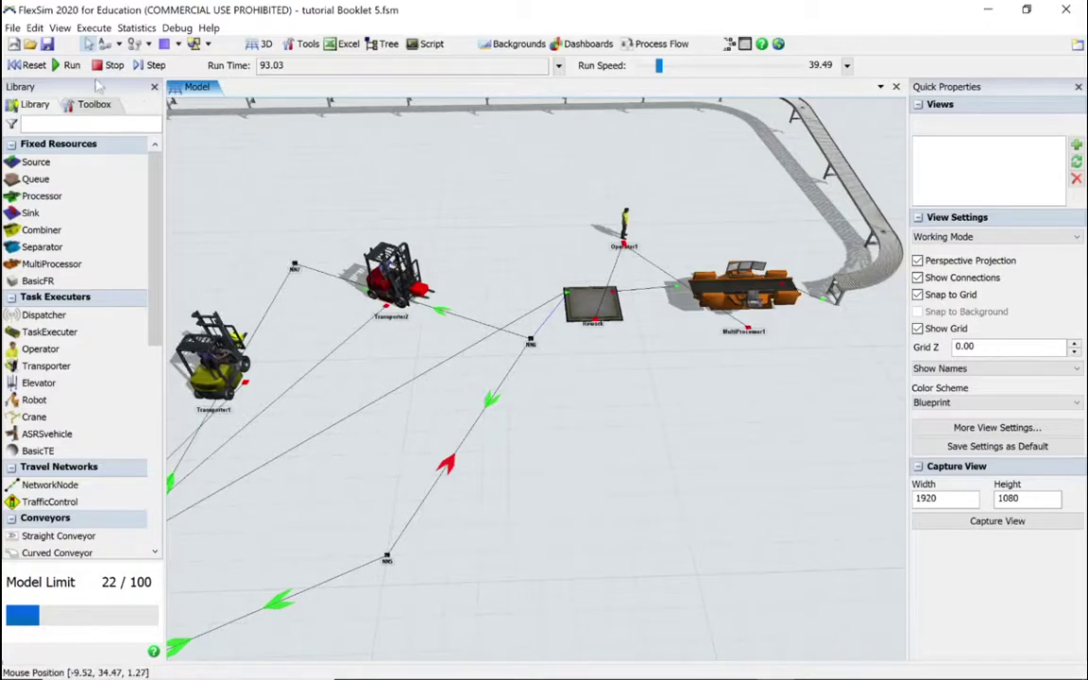
{"action": "left_click", "coordinate": [151, 65]}
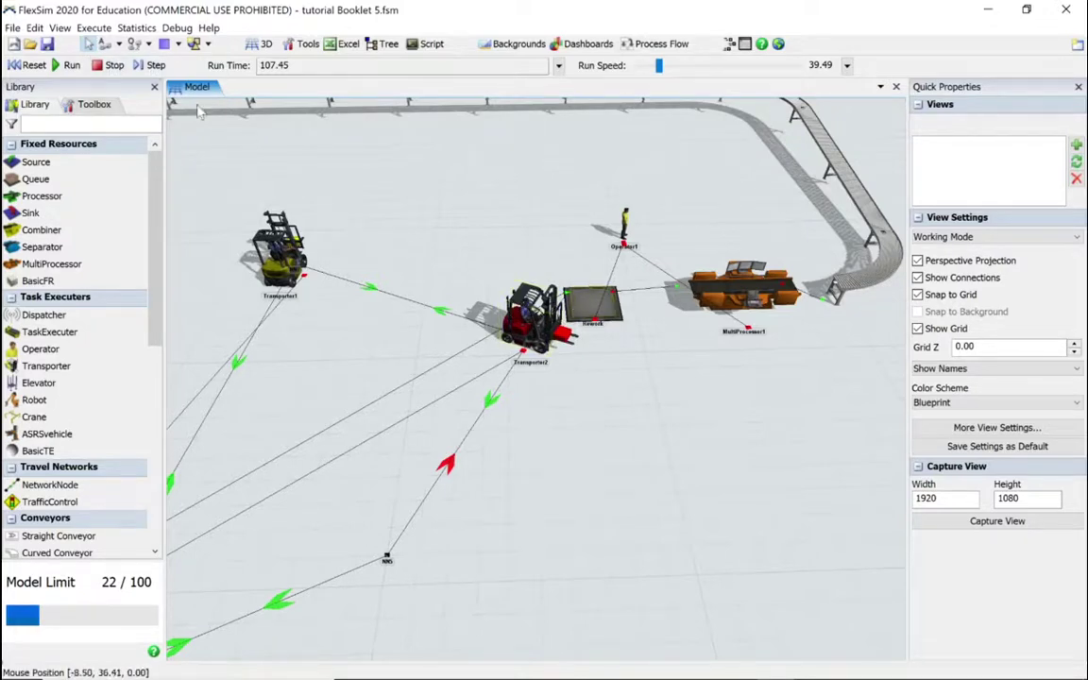
{"action": "left_click", "coordinate": [154, 64]}
{"action": "left_click", "coordinate": [154, 65]}
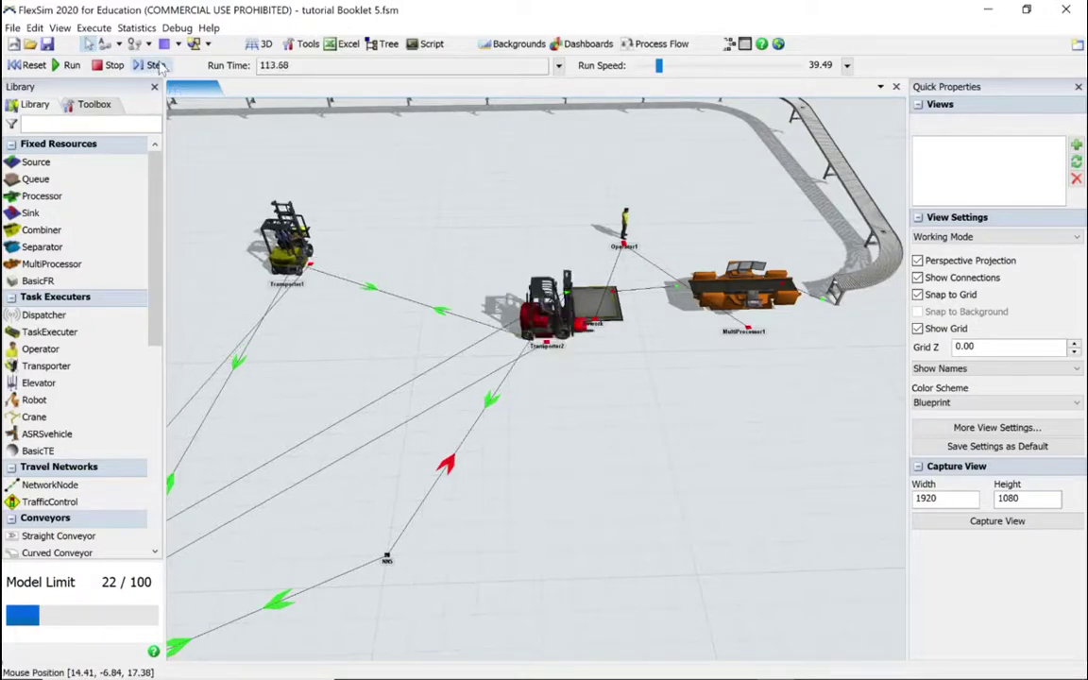
{"action": "left_click", "coordinate": [155, 65]}
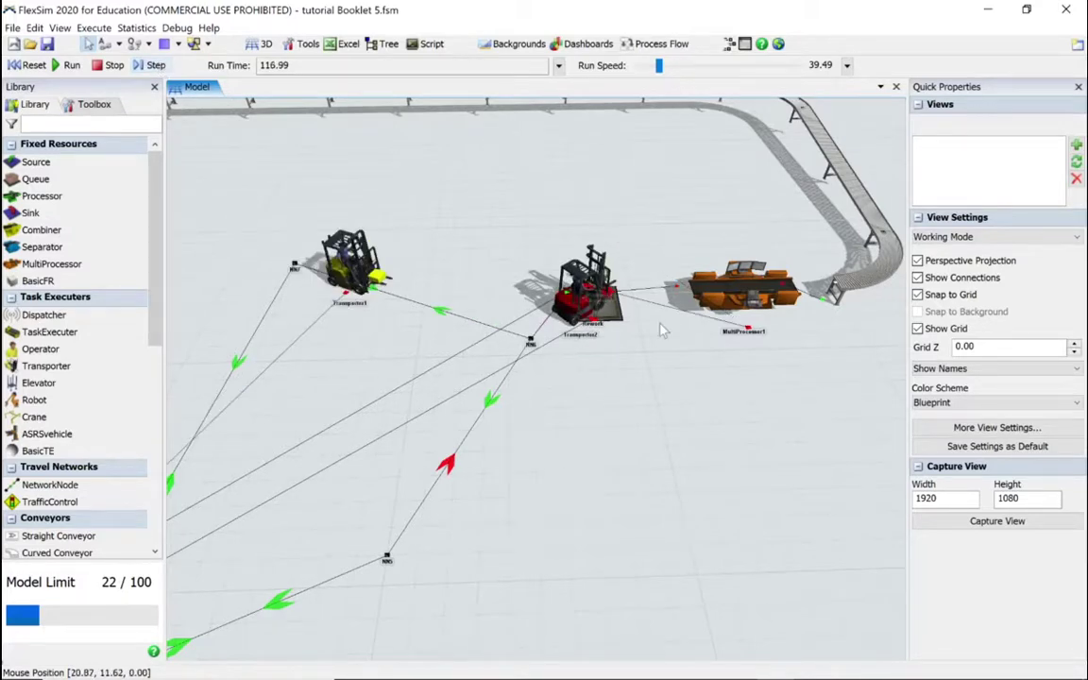
- Check the red product's Type label and review the process times of OpenBox, RepairBox and UnloadBox in MultiProcessor1
{"action": "left_click", "coordinate": [612, 299]}
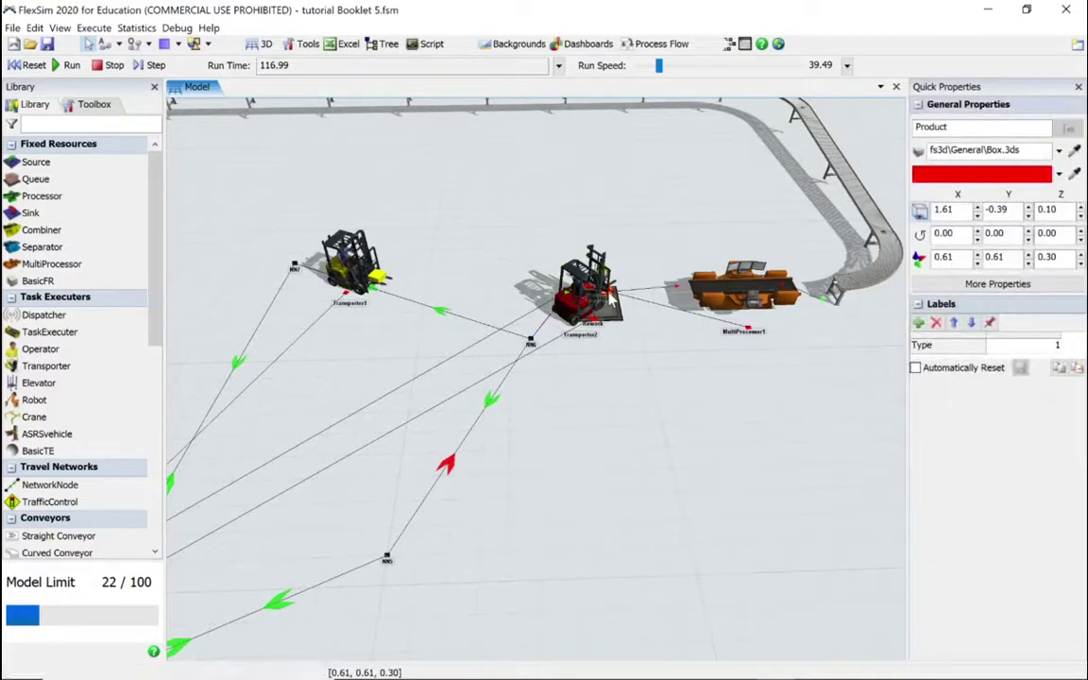
{"action": "left_click", "coordinate": [759, 292]}
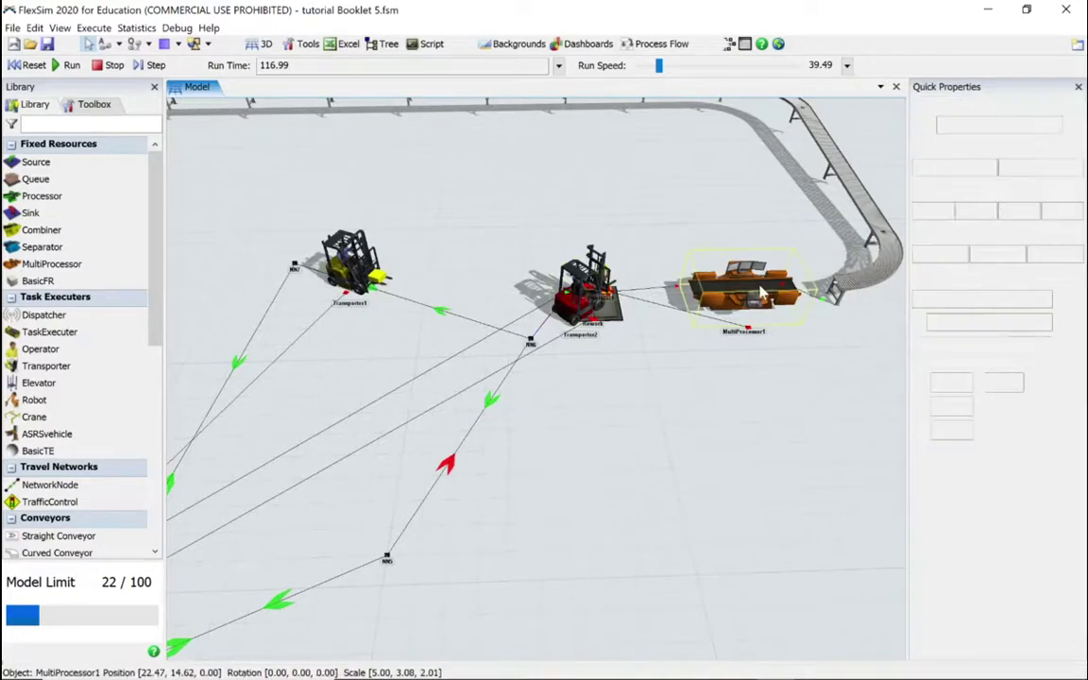
{"action": "double_click", "coordinate": [761, 292]}
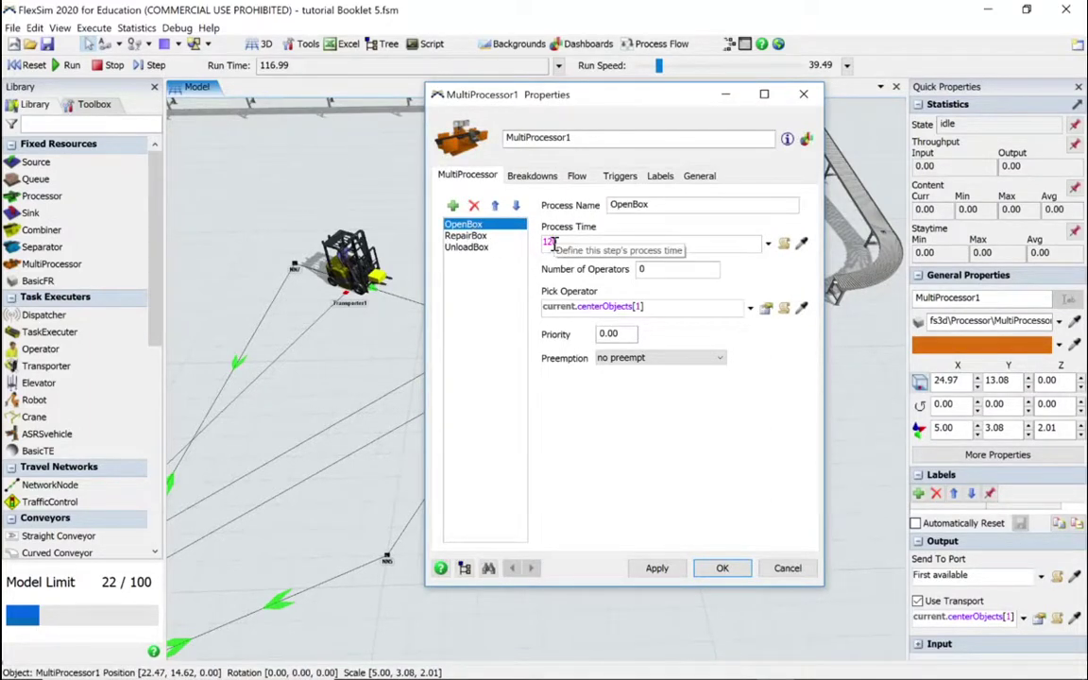
{"action": "left_click", "coordinate": [463, 237]}
{"action": "left_click", "coordinate": [687, 239]}
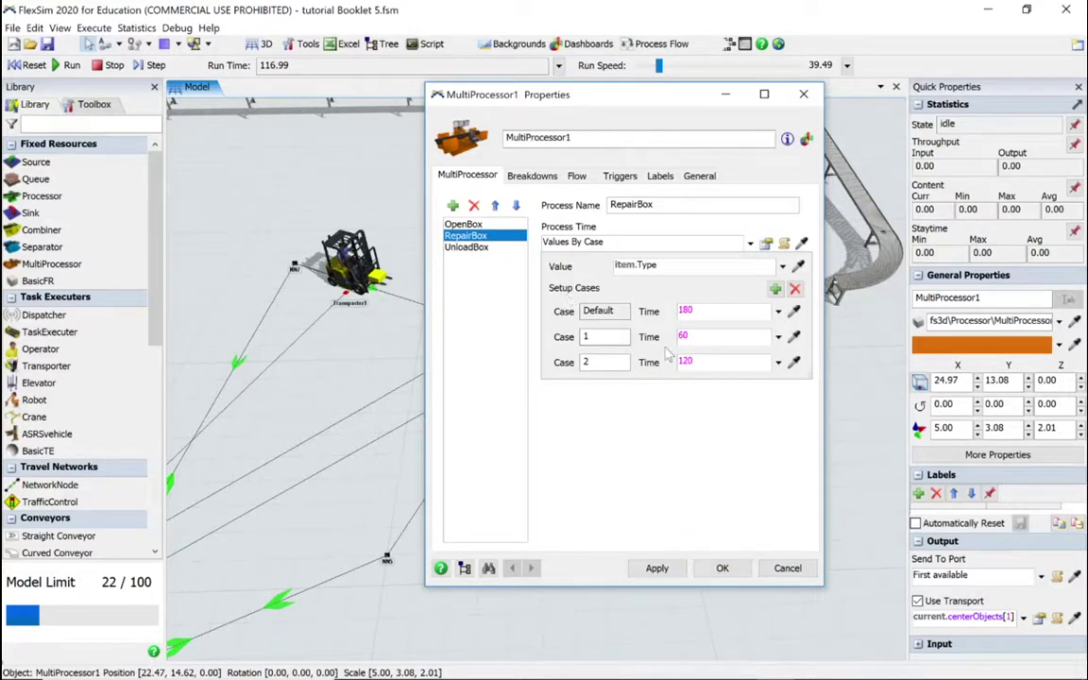
{"action": "left_click", "coordinate": [456, 246]}
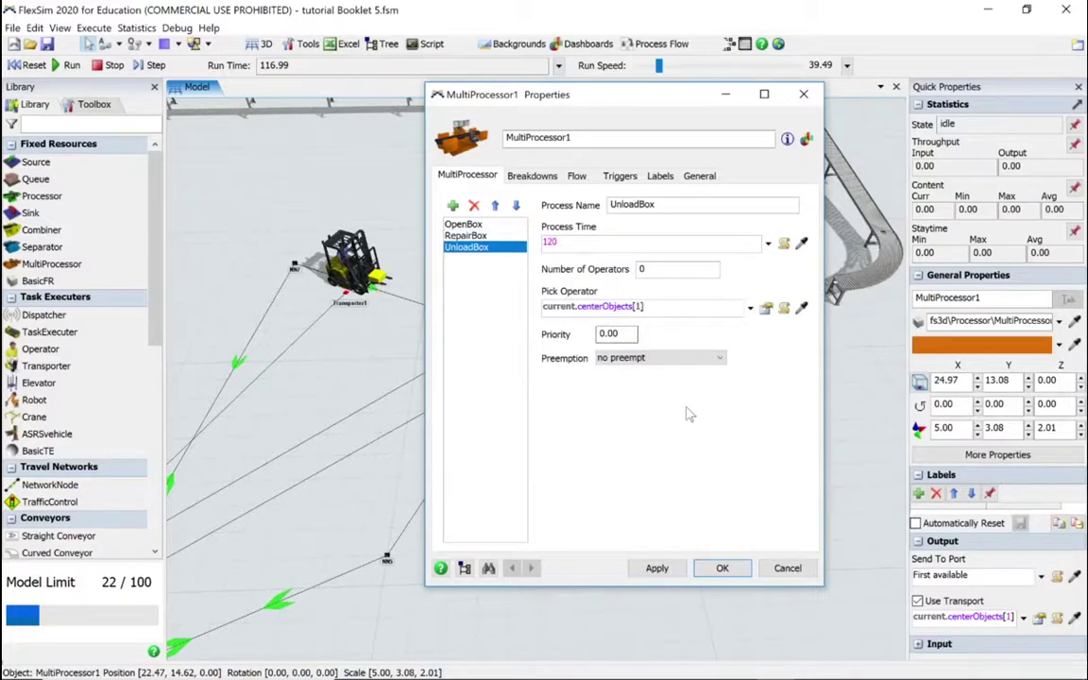
{"action": "left_click", "coordinate": [788, 567]}
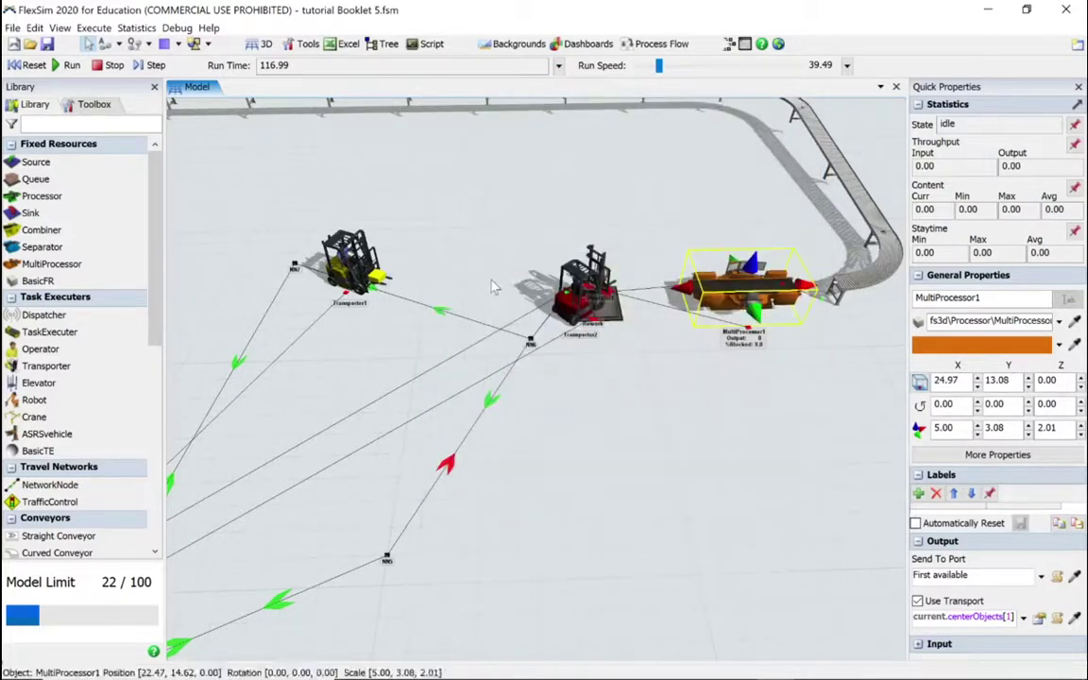
- Advance the simulation event by event until the red product passes through MultiProcessor1 and moves onto the conveyor
{"action": "left_click", "coordinate": [154, 66]}
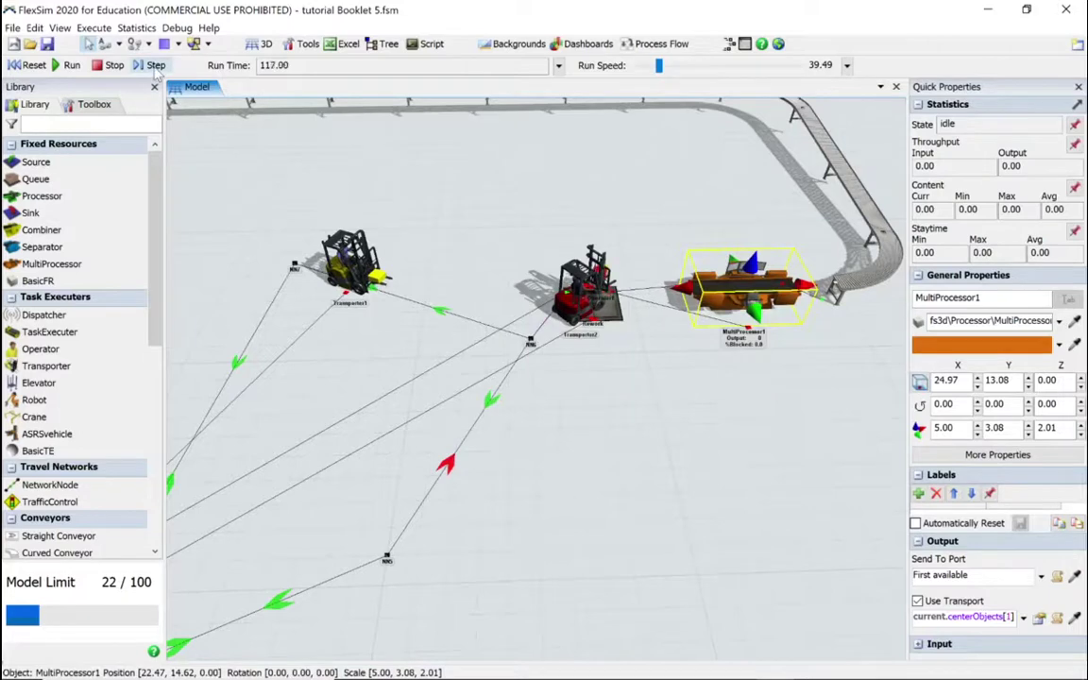
{"action": "left_click", "coordinate": [154, 67]}
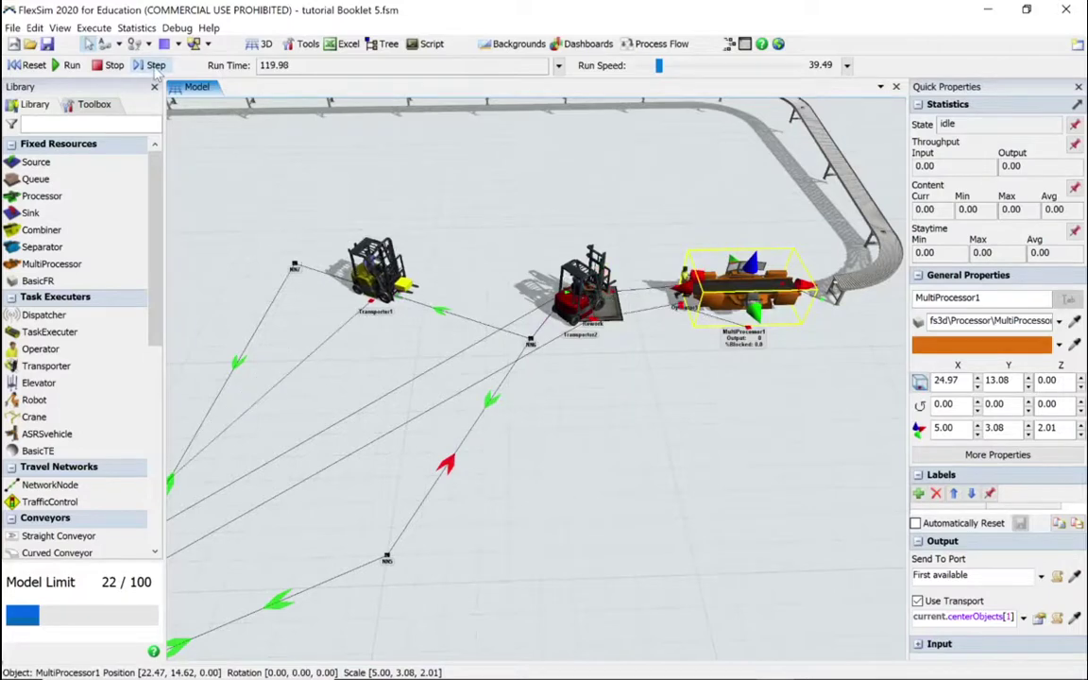
{"action": "left_click", "coordinate": [154, 66]}
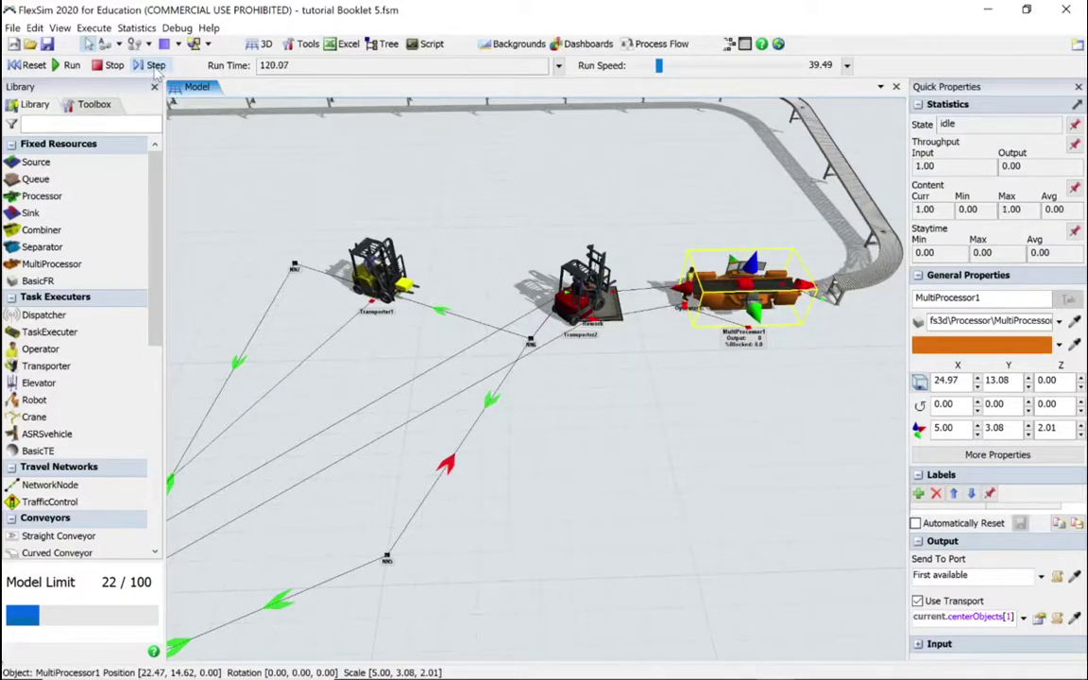
{"action": "left_click", "coordinate": [155, 67]}
{"action": "left_click", "coordinate": [155, 67]}
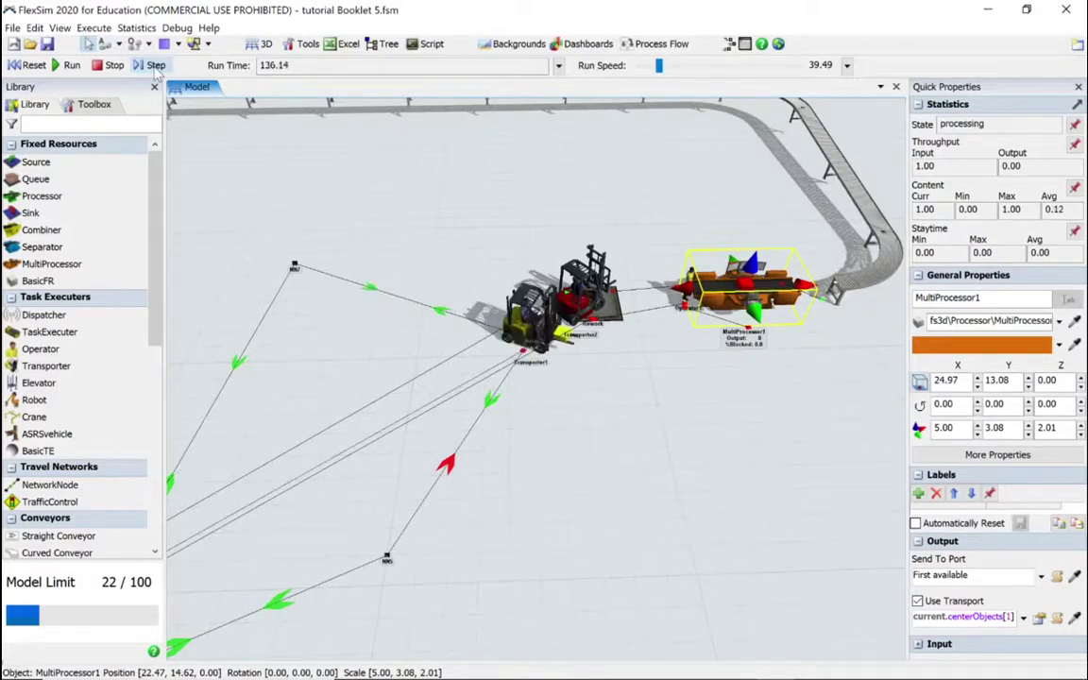
{"action": "left_click", "coordinate": [154, 66]}
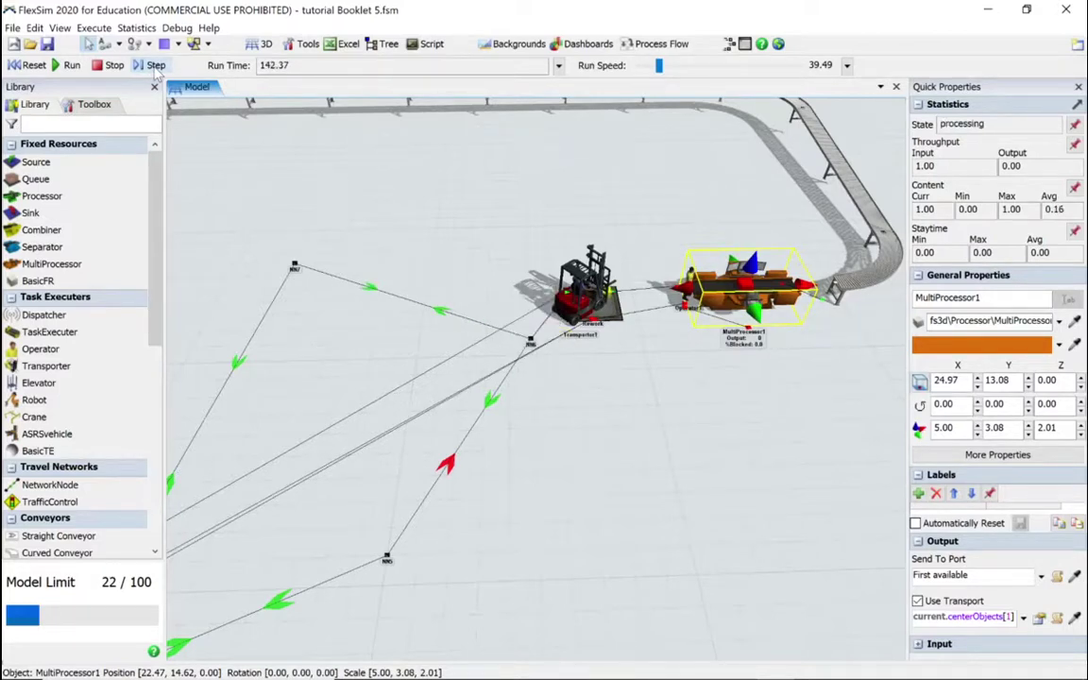
{"action": "left_click", "coordinate": [155, 66]}
{"action": "left_click", "coordinate": [155, 66]}
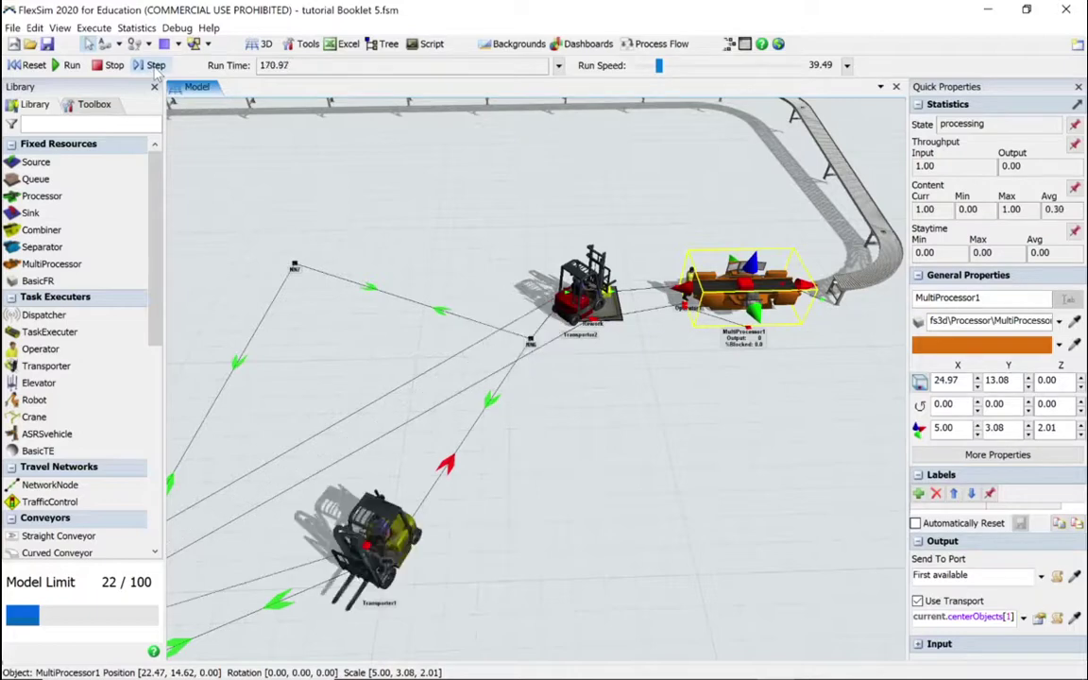
{"action": "left_click", "coordinate": [157, 74]}
{"action": "left_click", "coordinate": [155, 67]}
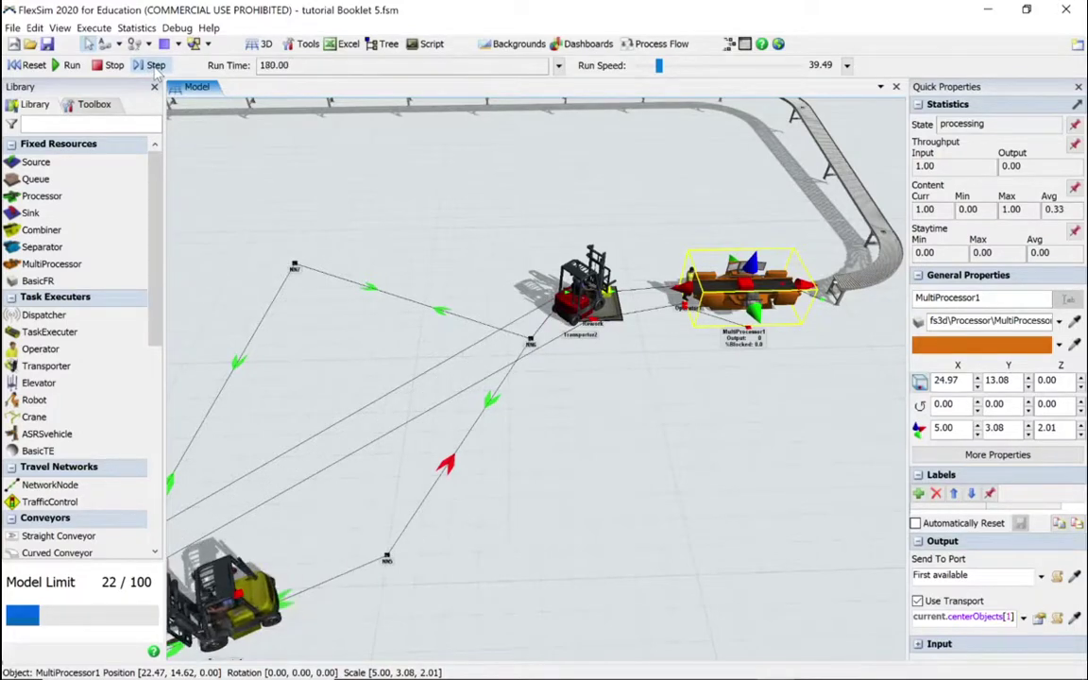
{"action": "left_click", "coordinate": [156, 68]}
{"action": "left_click", "coordinate": [156, 68]}
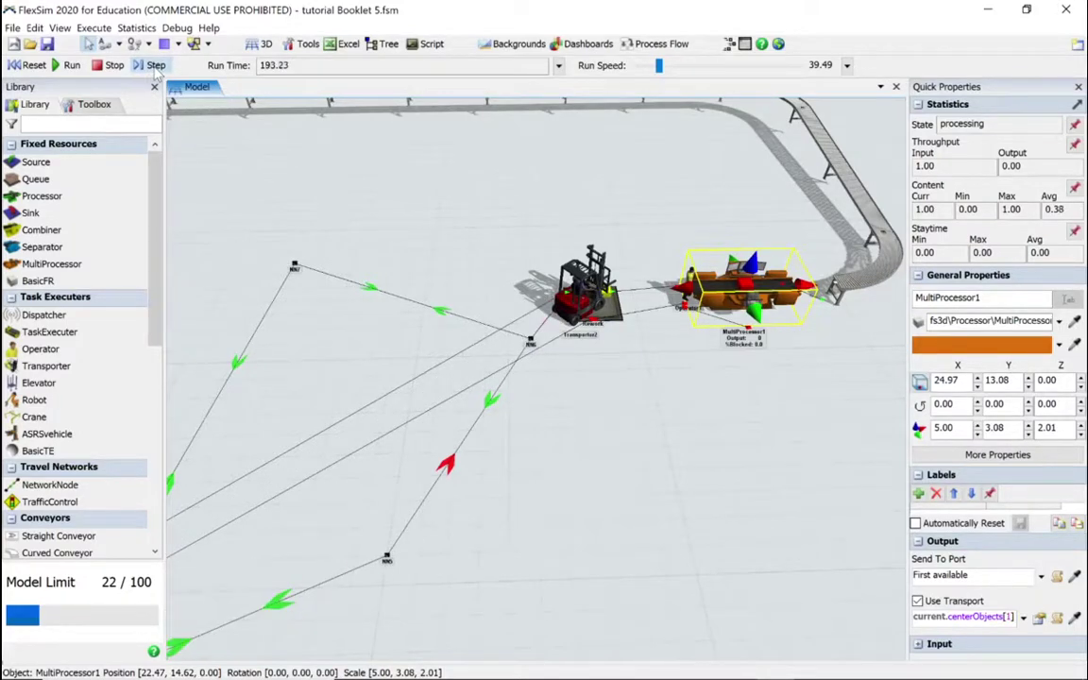
{"action": "left_click", "coordinate": [152, 66]}
{"action": "left_click", "coordinate": [151, 66]}
{"action": "left_click", "coordinate": [152, 66]}
{"action": "left_click", "coordinate": [151, 66]}
{"action": "left_click", "coordinate": [156, 66]}
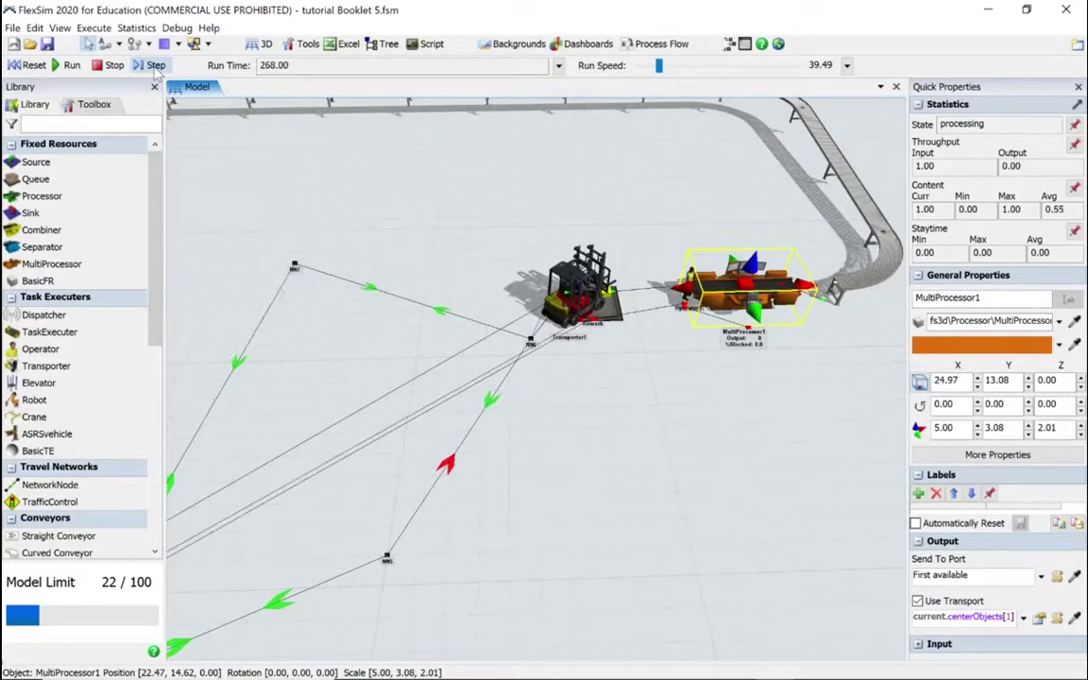
{"action": "left_click", "coordinate": [156, 66]}
{"action": "left_click", "coordinate": [156, 66]}
{"action": "left_click", "coordinate": [155, 66]}
{"action": "left_click", "coordinate": [155, 66]}
{"action": "left_click", "coordinate": [156, 66]}
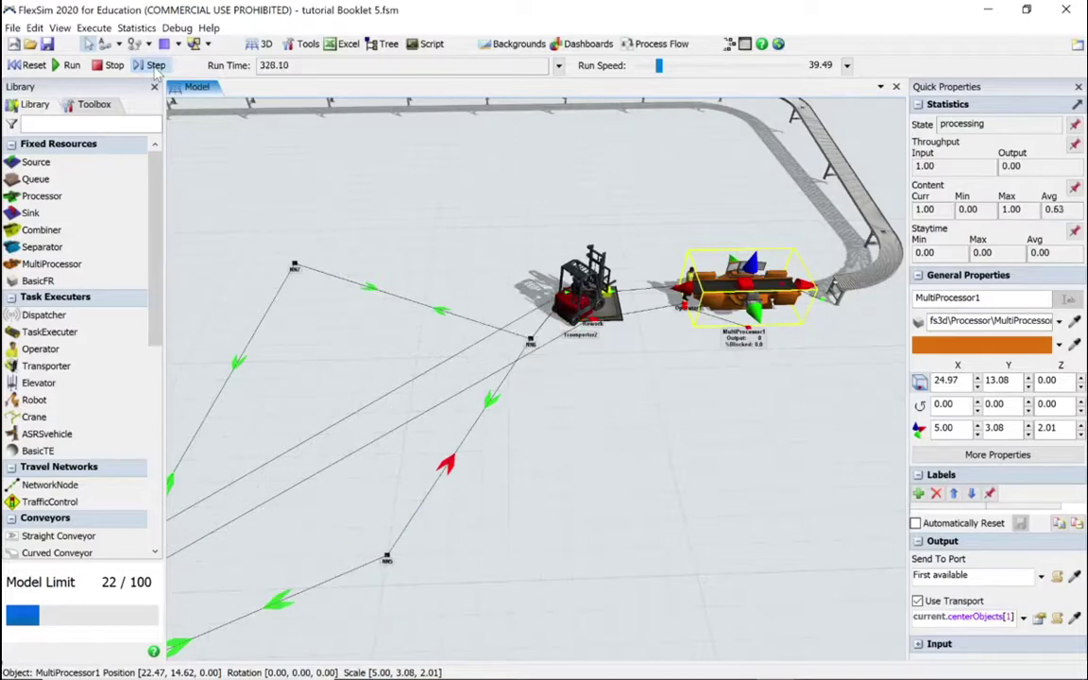
{"action": "left_click", "coordinate": [156, 67]}
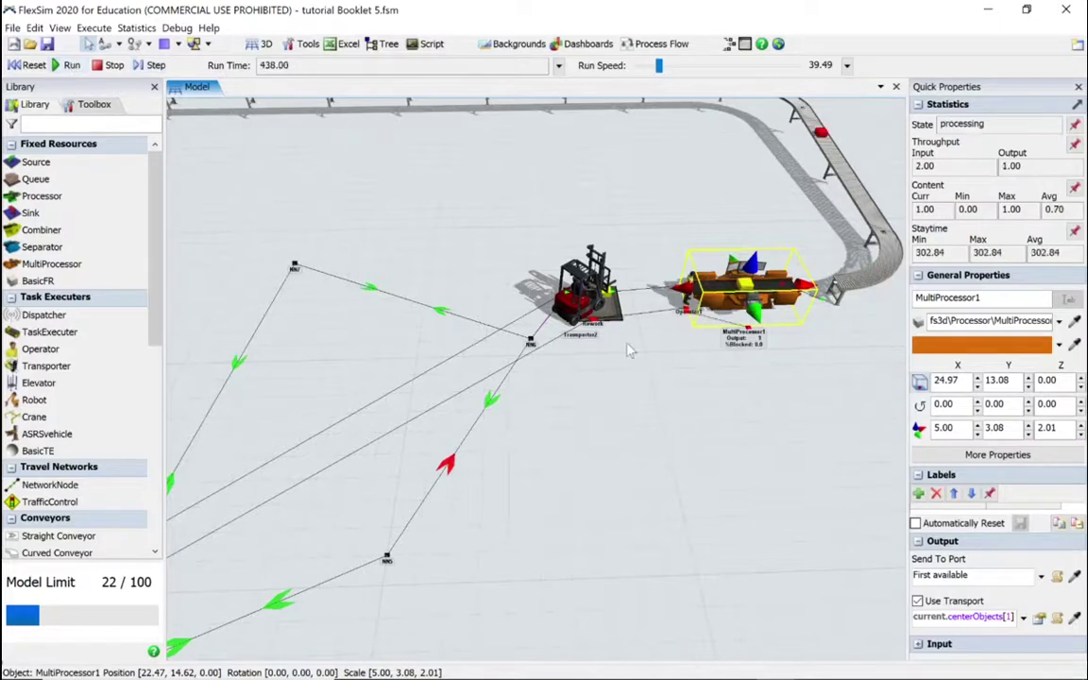
- Examine the running model from the Rework area around the conveyor loop to the products stacking up in Queue1 before the wrapping processor
{"action": "right_click_drag", "start_coordinate": [614, 387], "coordinate": [682, 268]}
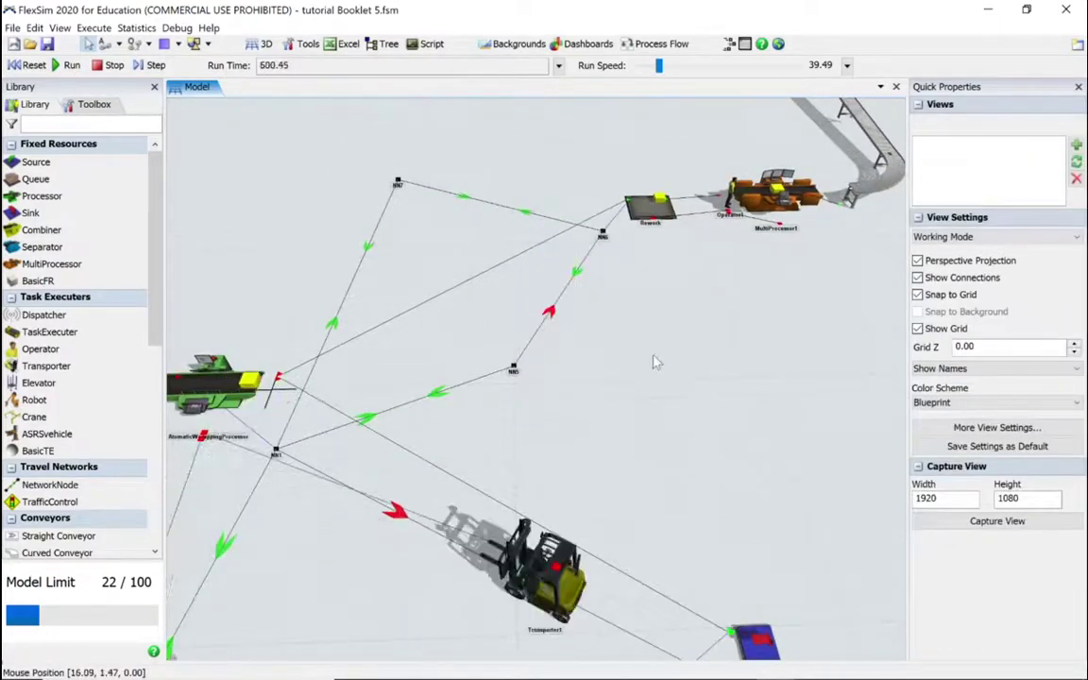
{"action": "scroll", "coordinate": [655, 362], "scroll_direction": "down", "scroll_amount": 3}
{"action": "scroll", "coordinate": [614, 340], "scroll_direction": "down", "scroll_amount": 3}
{"action": "right_click_drag", "start_coordinate": [452, 299], "coordinate": [444, 352]}
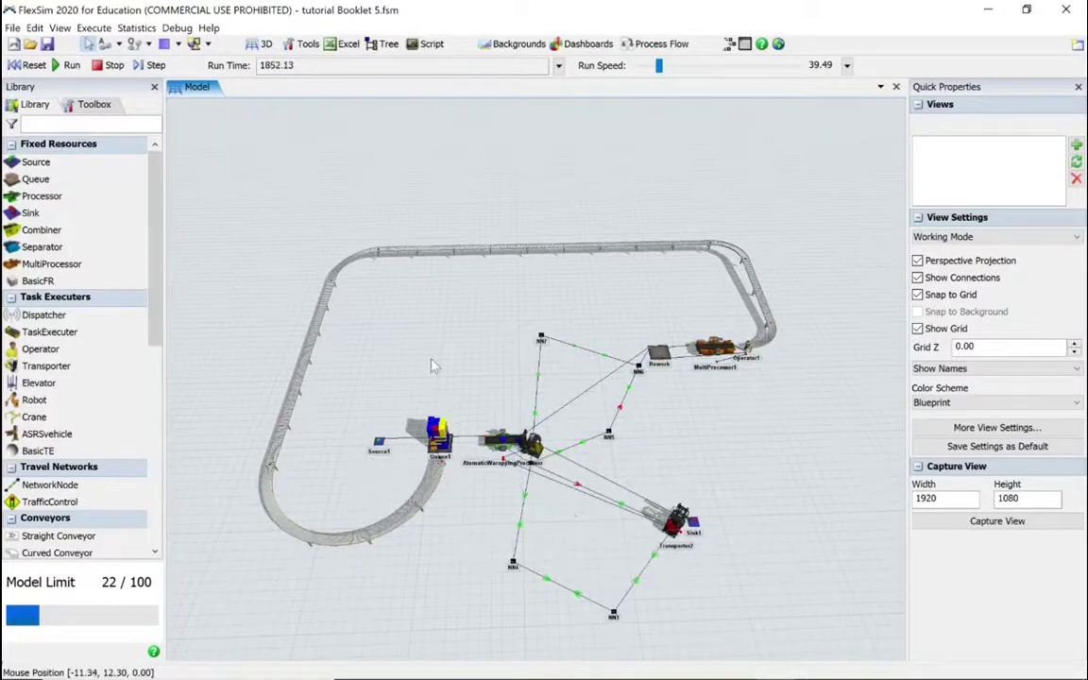
{"action": "scroll", "coordinate": [433, 361], "scroll_direction": "down", "scroll_amount": 5}
{"action": "scroll", "coordinate": [434, 360], "scroll_direction": "up", "scroll_amount": 3}
{"action": "scroll", "coordinate": [432, 361], "scroll_direction": "up", "scroll_amount": 6}
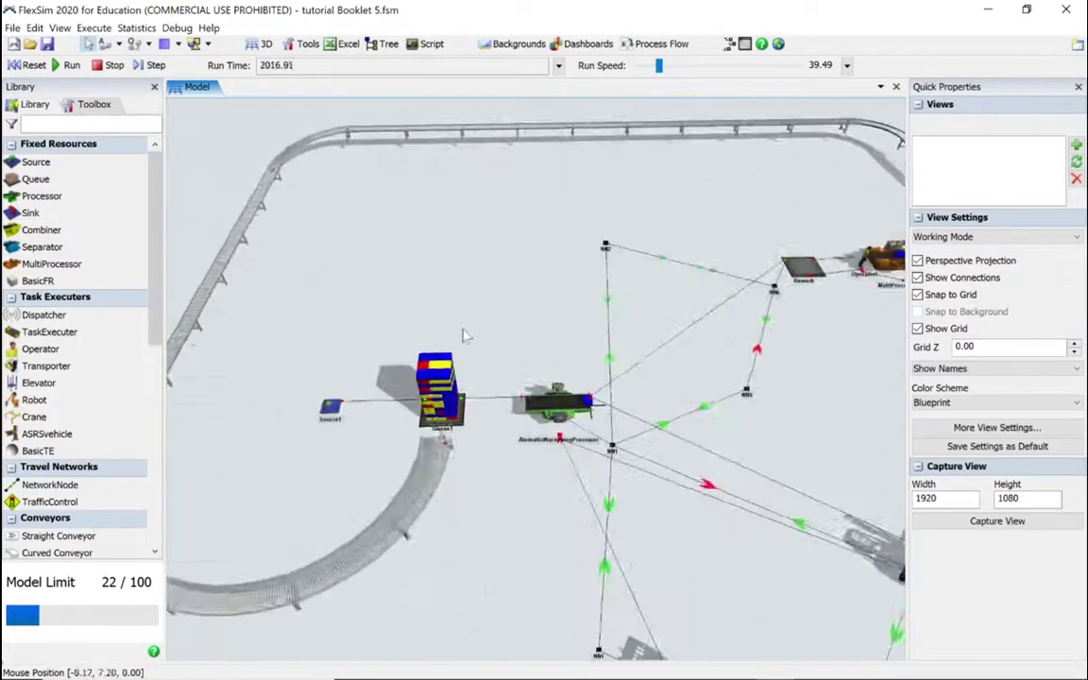
{"action": "scroll", "coordinate": [463, 335], "scroll_direction": "down", "scroll_amount": 2}
{"action": "scroll", "coordinate": [463, 335], "scroll_direction": "up", "scroll_amount": 5}
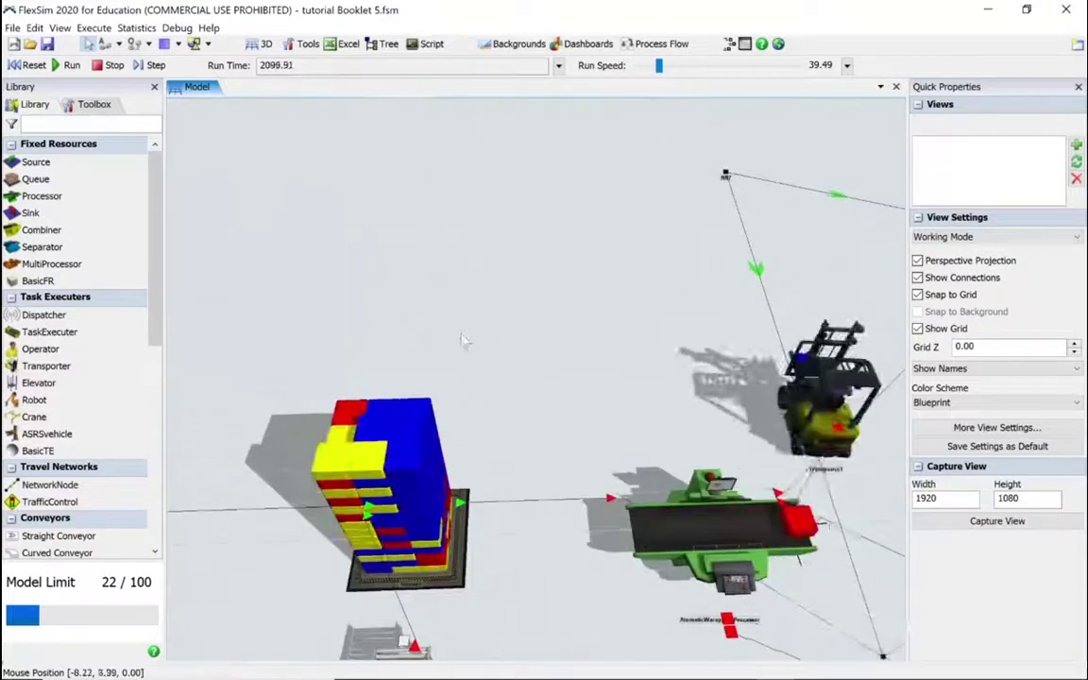
{"action": "scroll", "coordinate": [463, 340], "scroll_direction": "down", "scroll_amount": 3}
{"action": "scroll", "coordinate": [335, 569], "scroll_direction": "up", "scroll_amount": 2}
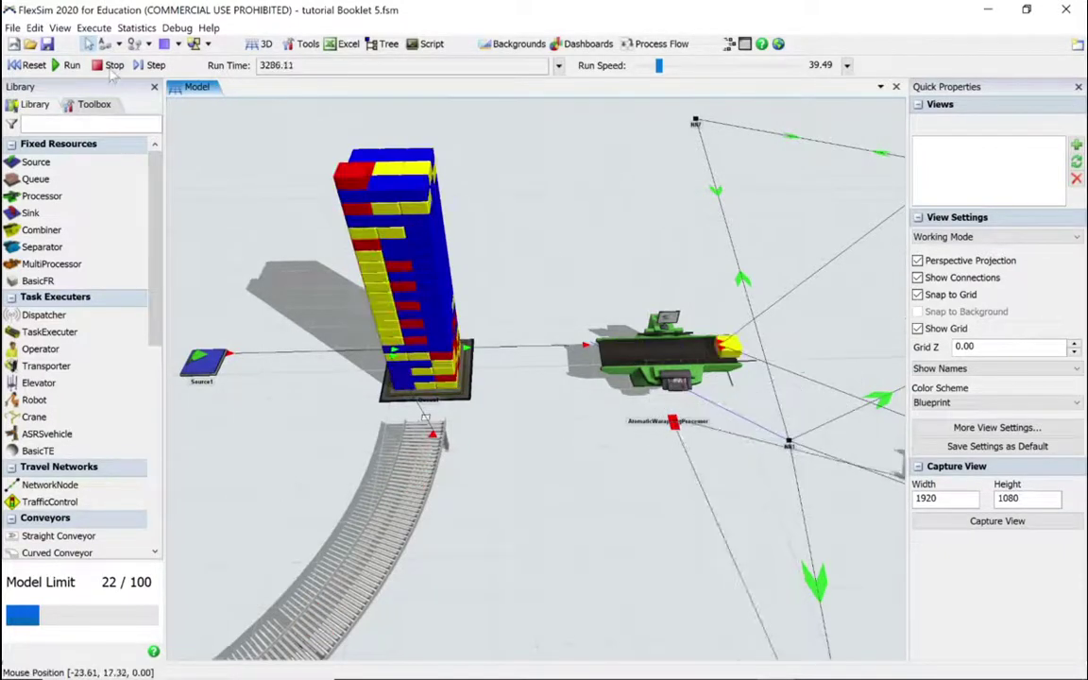
- Bring up the overview of all open windows to switch to another application
{"action": "key", "text": "super+Tab"}
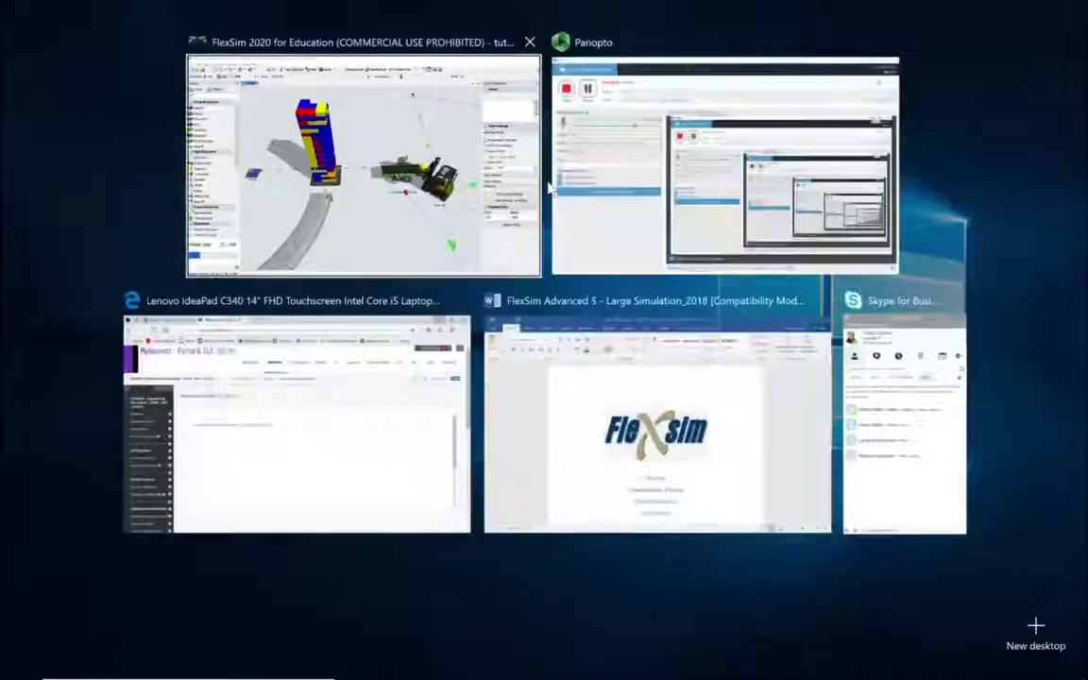